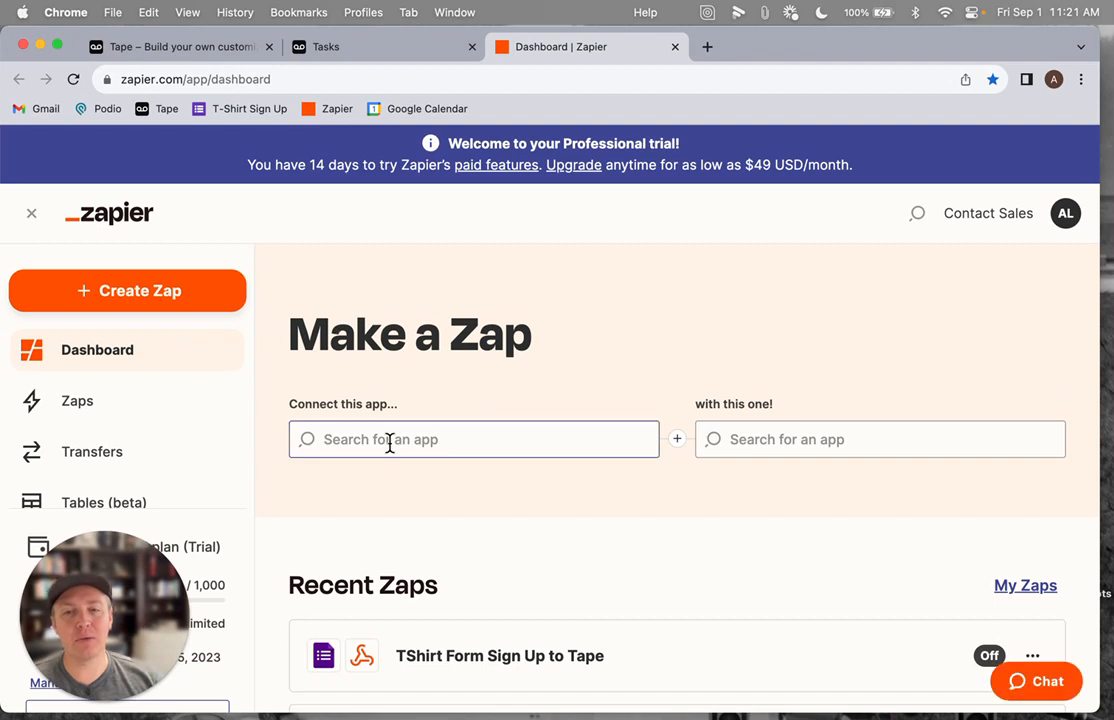
Search the Make a Zap app picker for tape
click(388, 443)
text(tape)
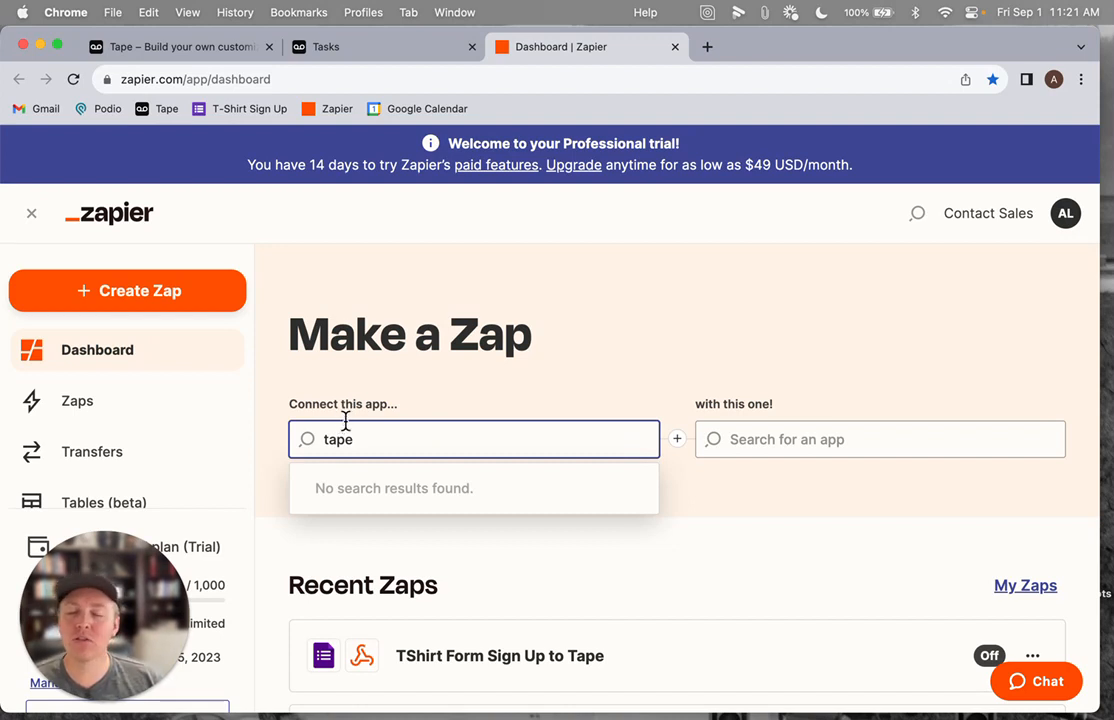
scroll(403, 360, down, 1)
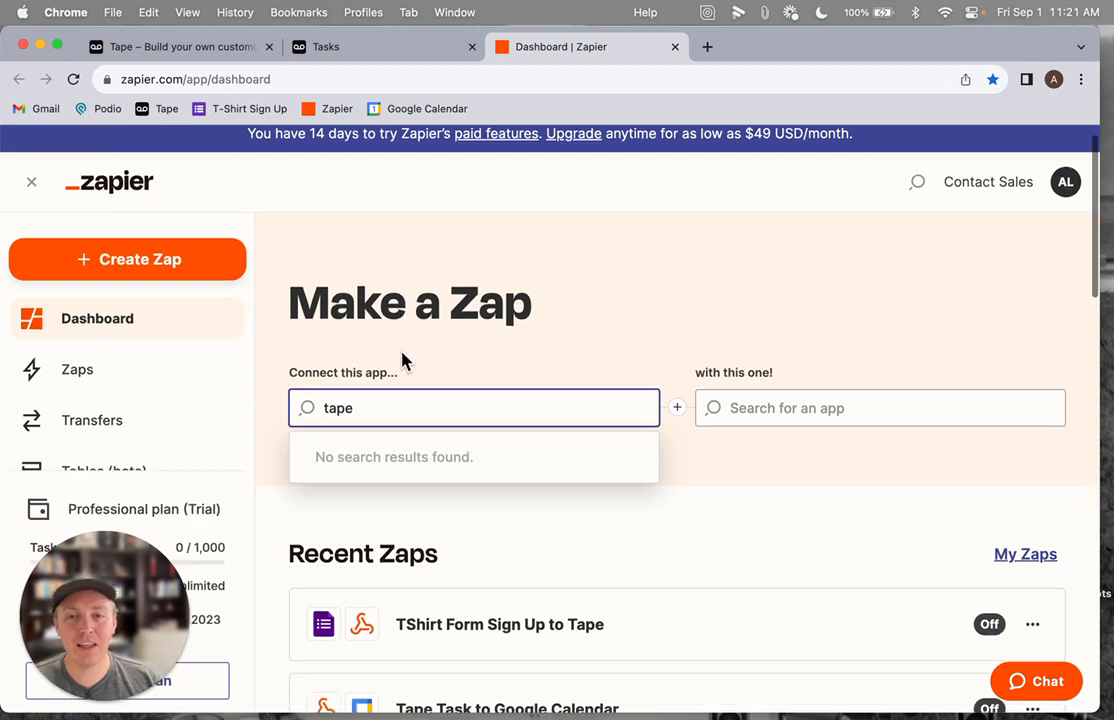
View the Task Management board in the Tape tab, then return to the Zapier dashboard
click(331, 46)
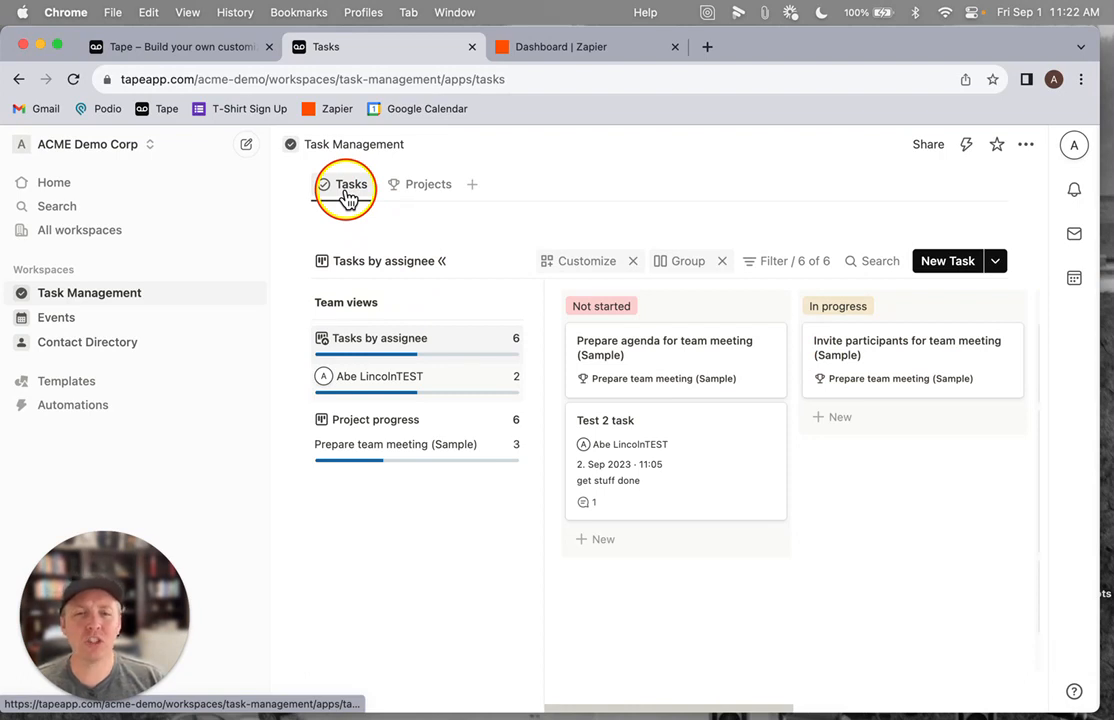
click(948, 272)
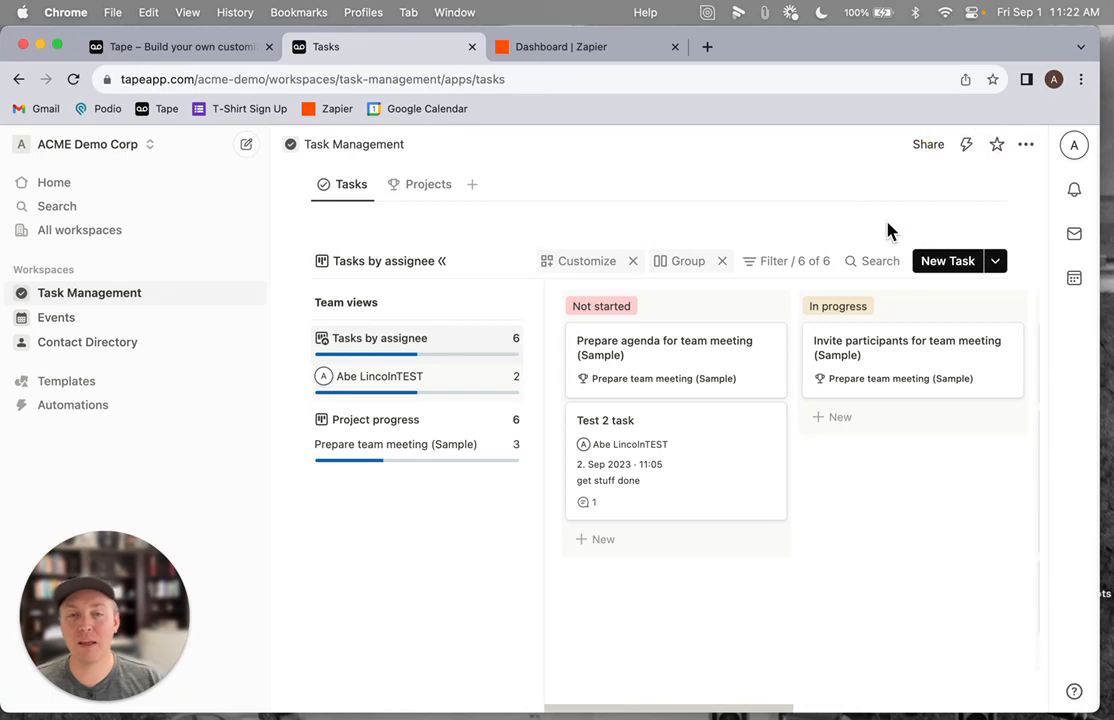
click(533, 50)
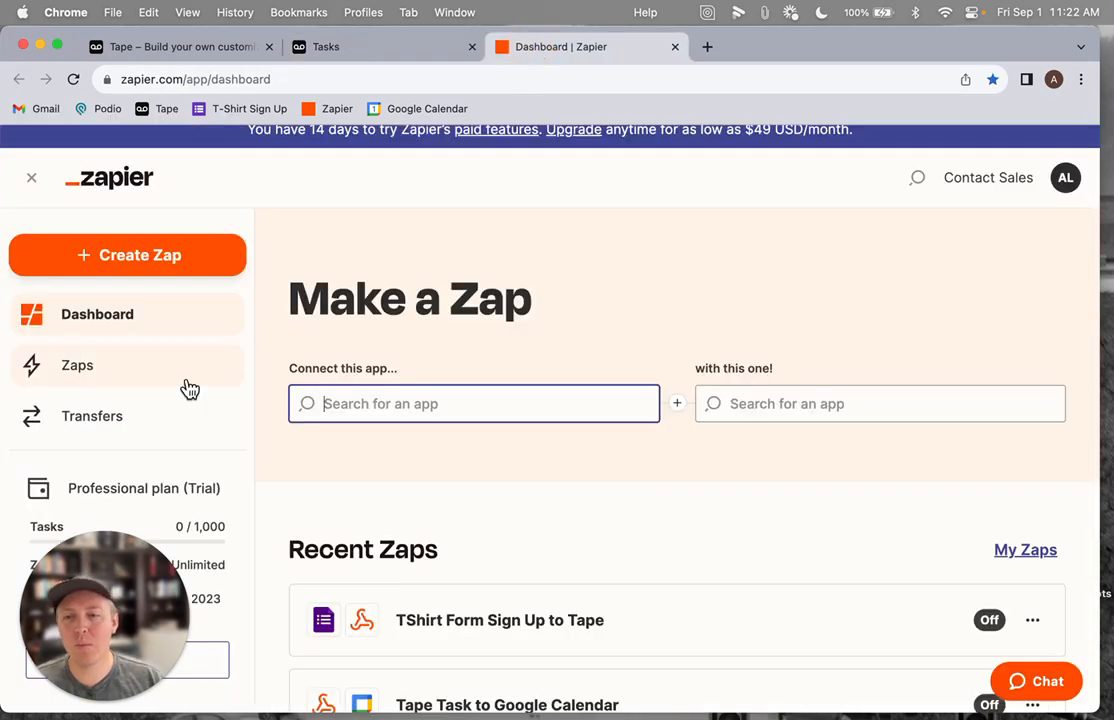
Open the Tape Task to Google Calendar zap from the Tape Demo folder of Zaps
click(115, 380)
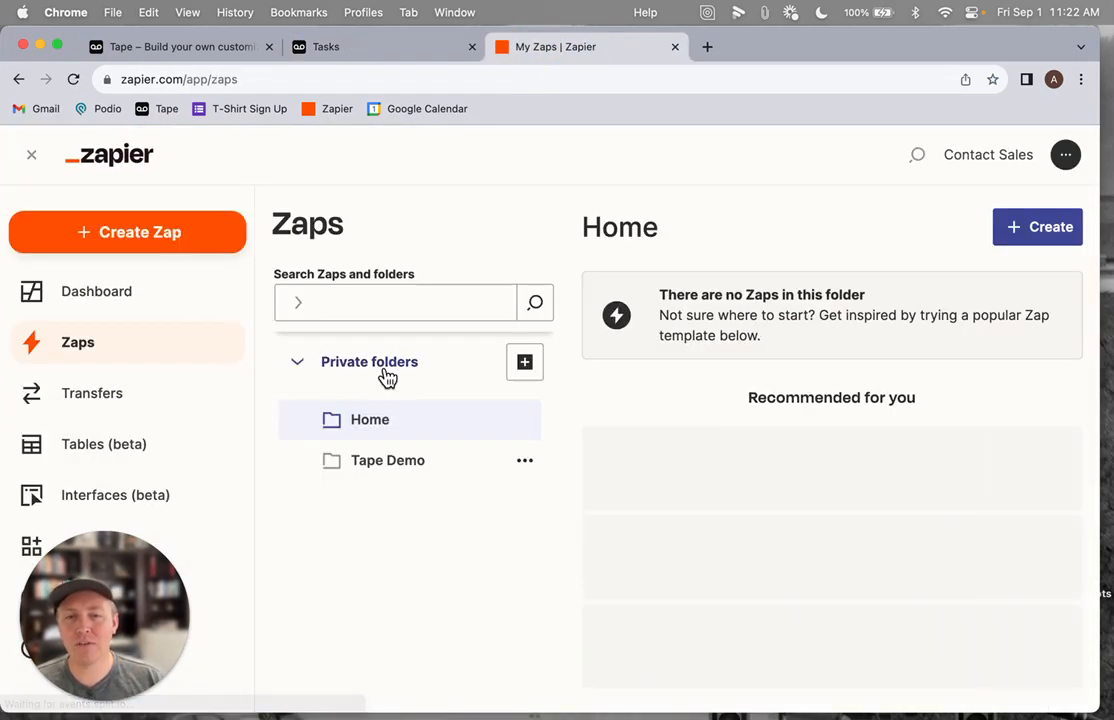
click(366, 525)
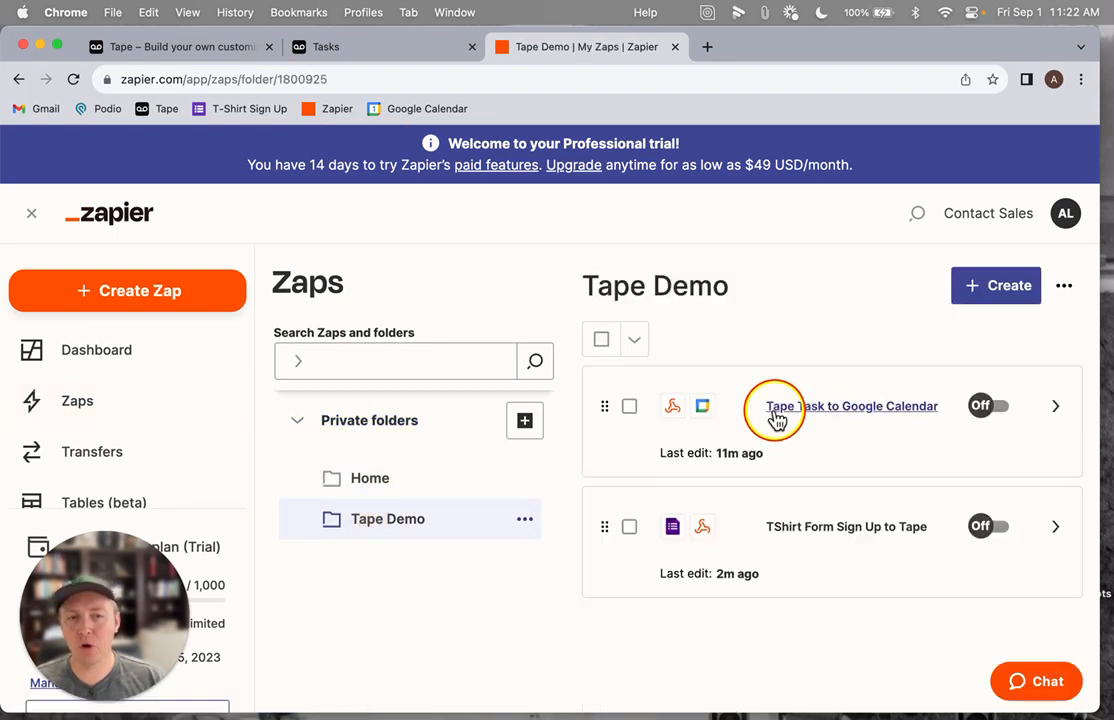
click(857, 416)
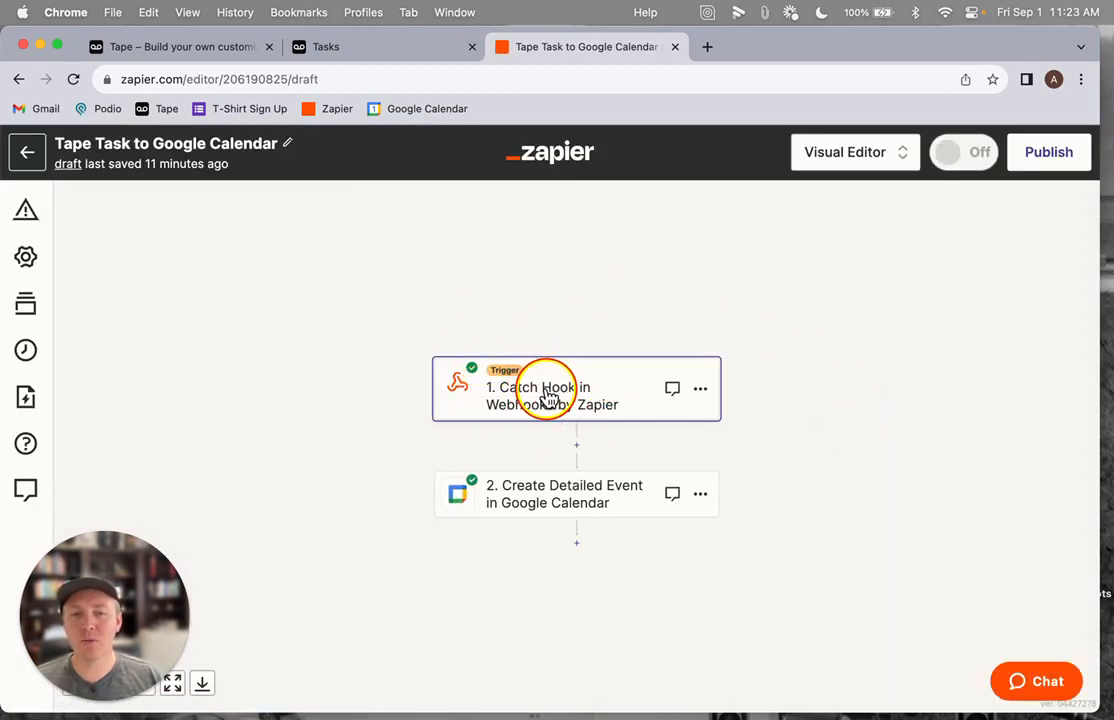
Open the Catch Hook trigger step and review its Webhooks by Zapier app and Catch Hook event
click(548, 397)
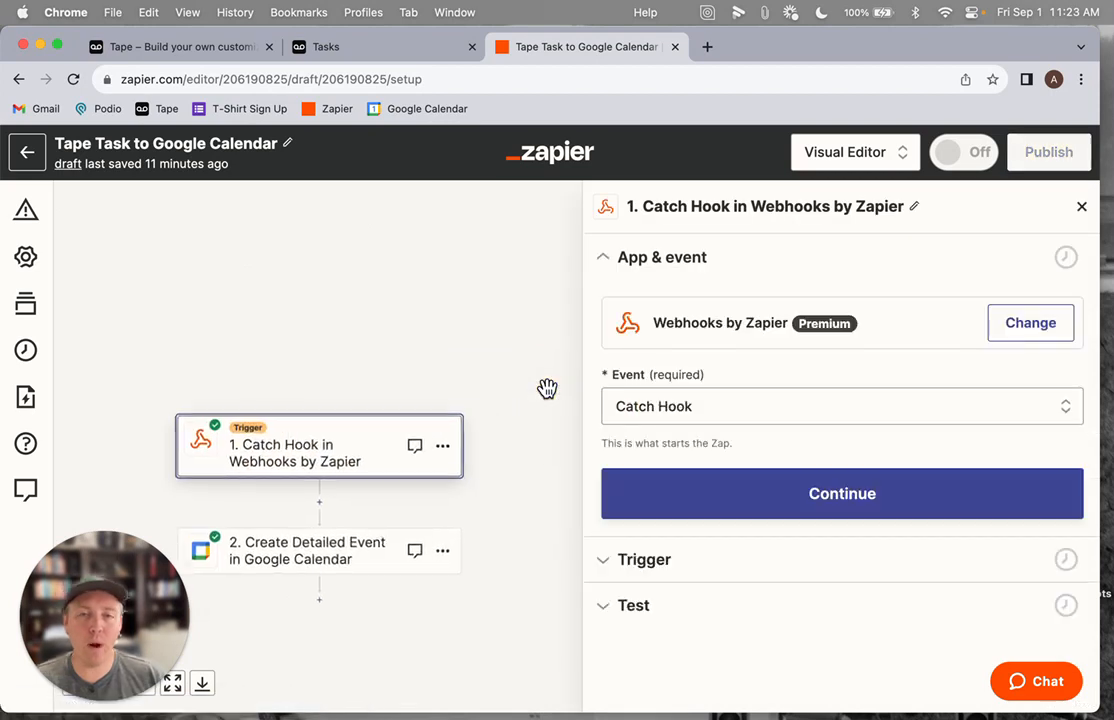
click(775, 328)
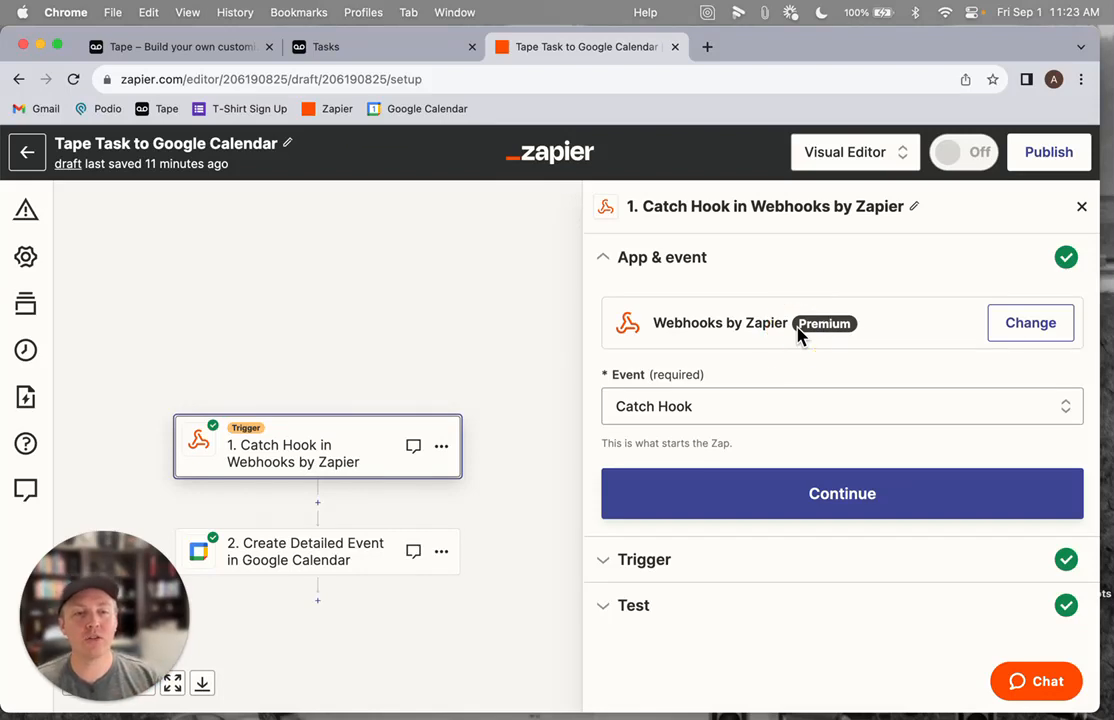
click(1060, 155)
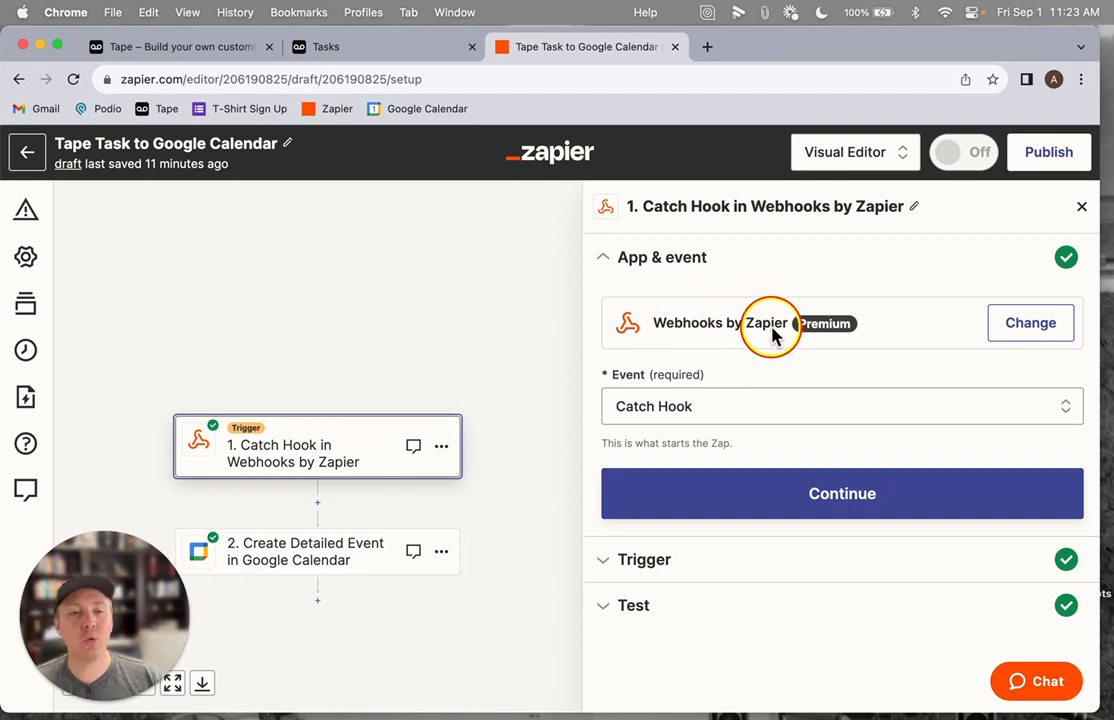
click(641, 408)
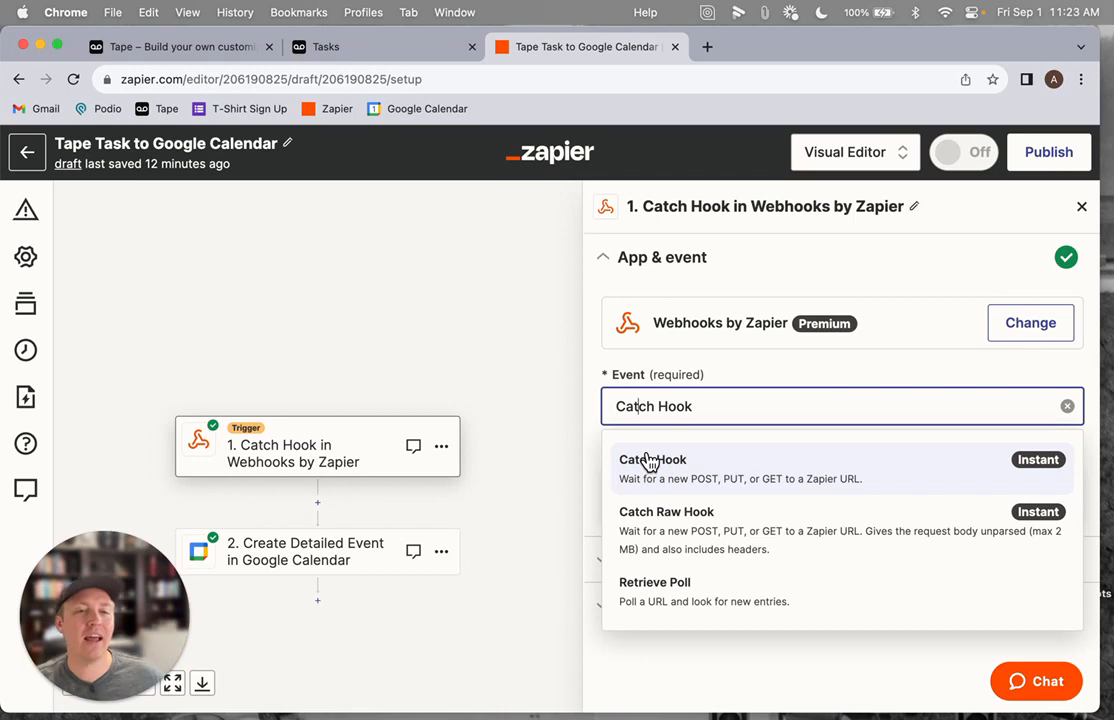
click(752, 281)
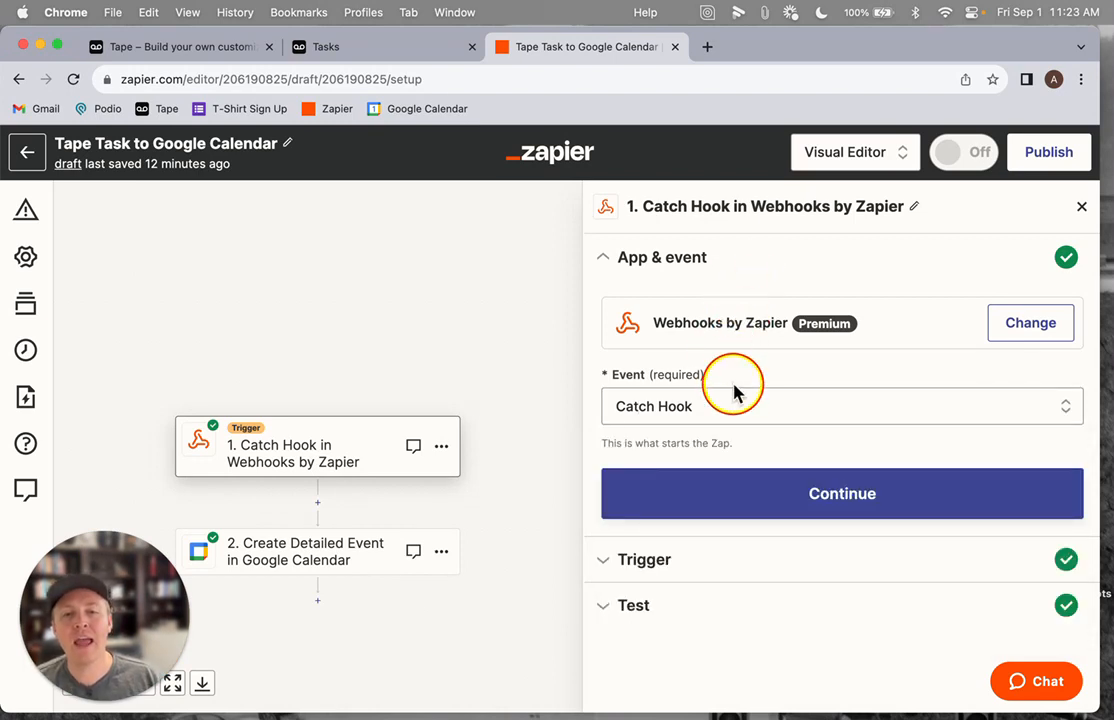
Continue through the trigger setup to the test section and copy the webhook URL
click(733, 474)
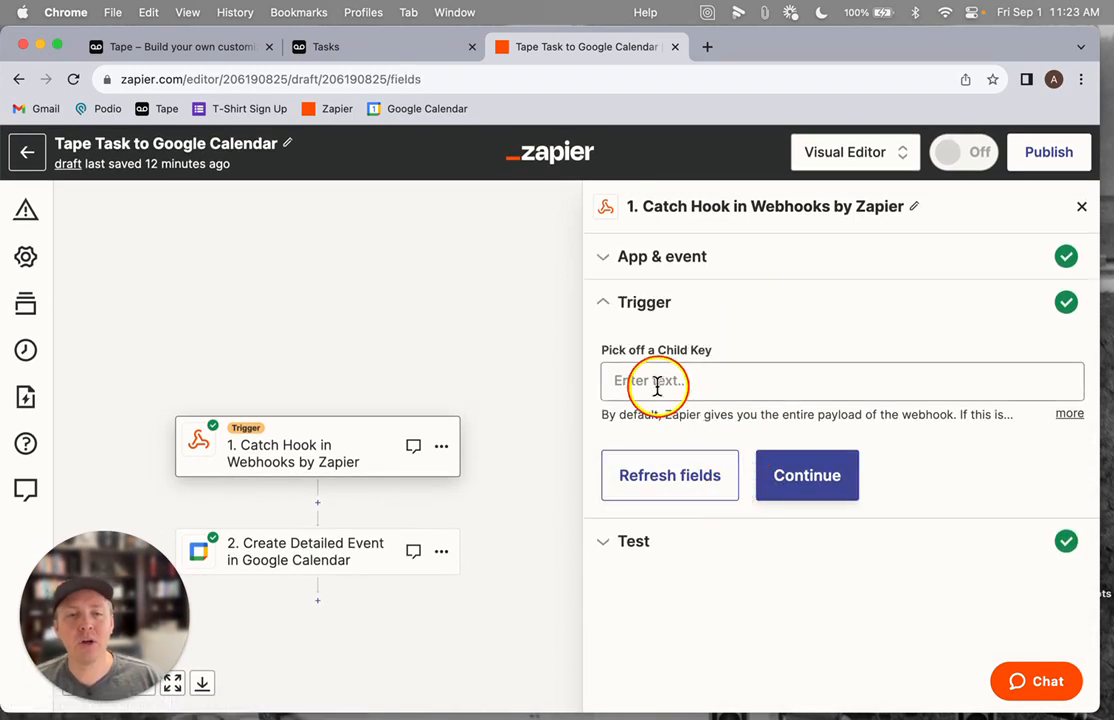
click(785, 484)
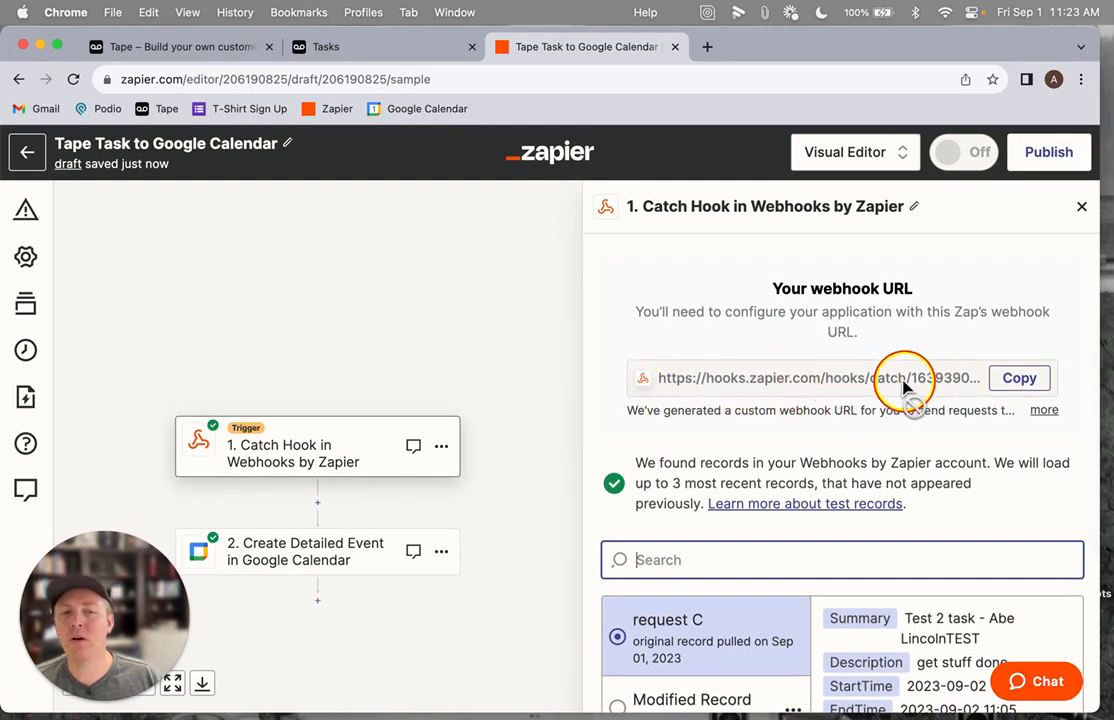
click(1019, 382)
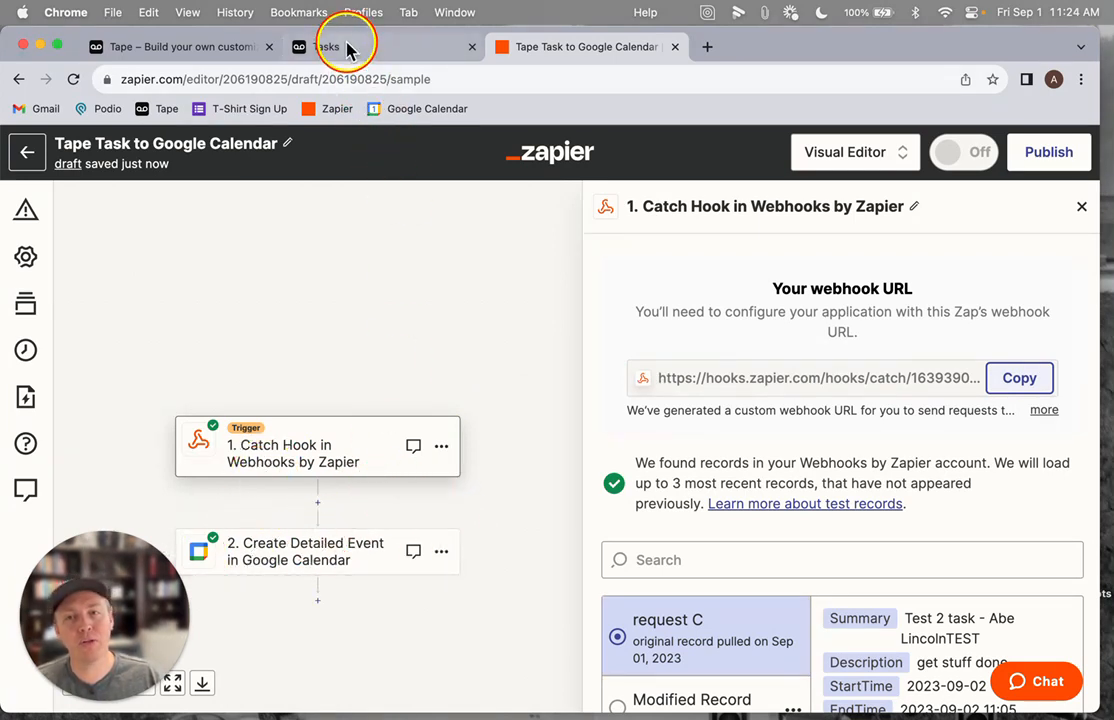
Open the Create Detailed Event in Google Calendar action and step through its event and connected account
click(344, 554)
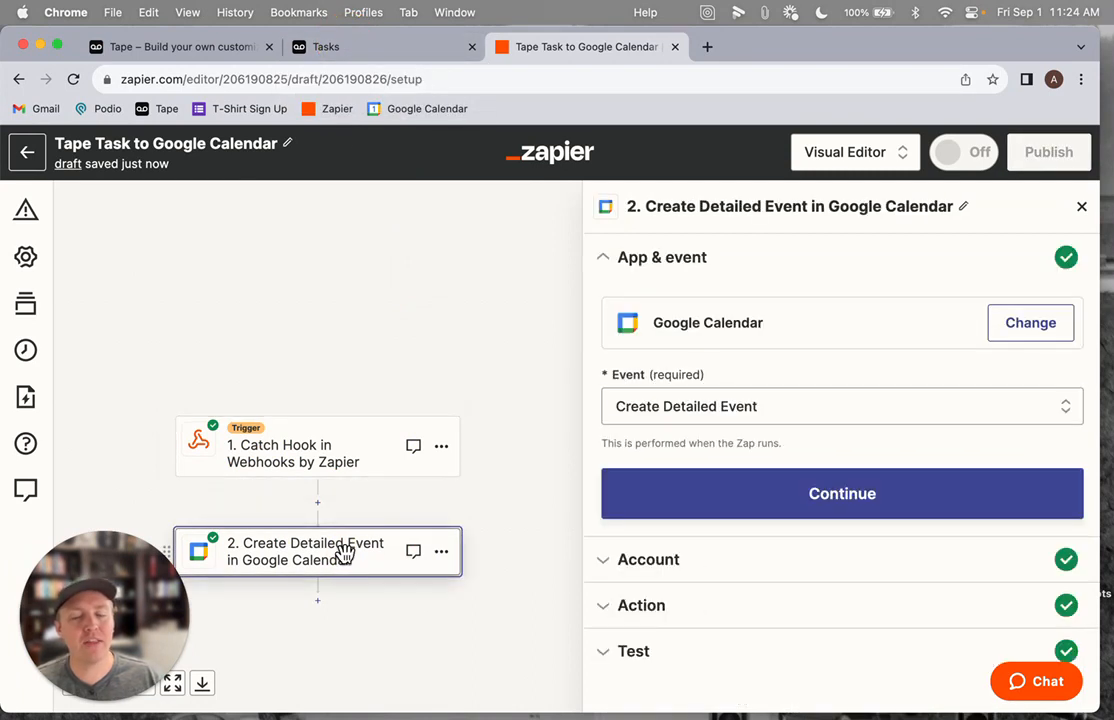
click(671, 327)
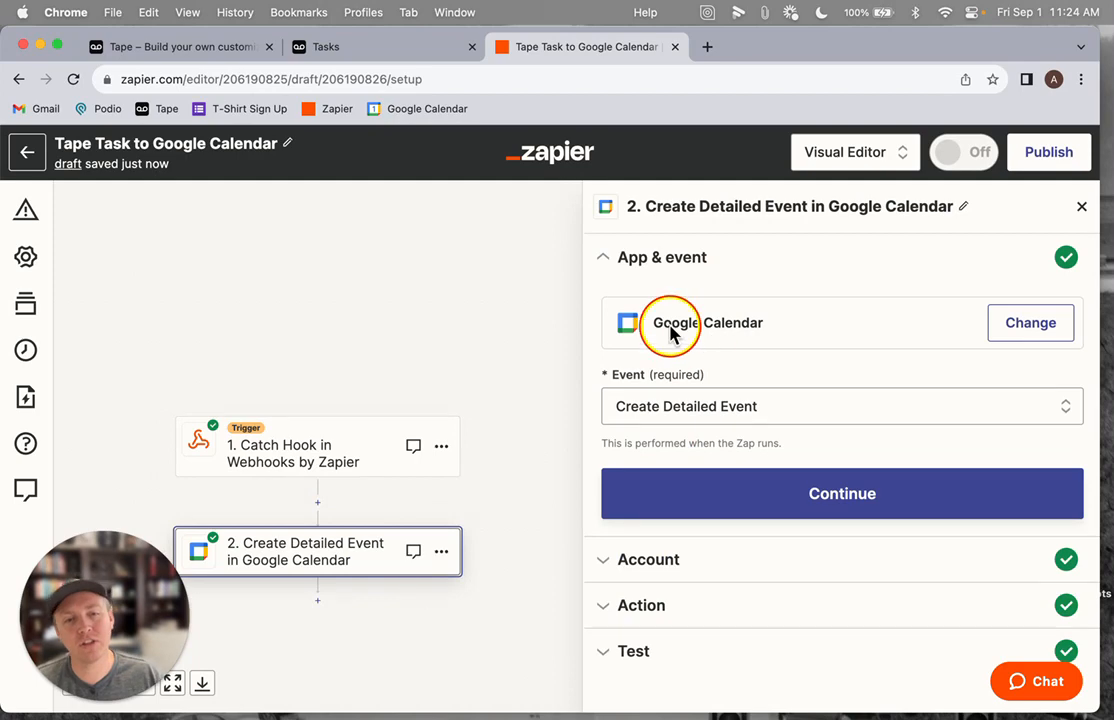
click(669, 410)
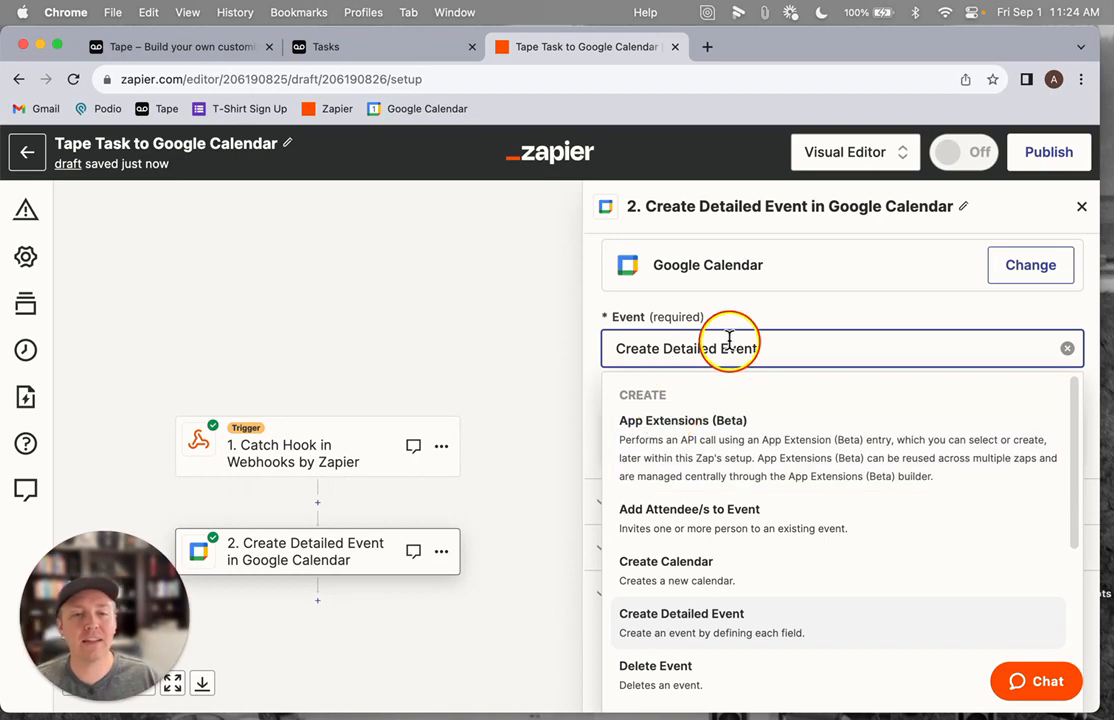
click(803, 322)
click(770, 485)
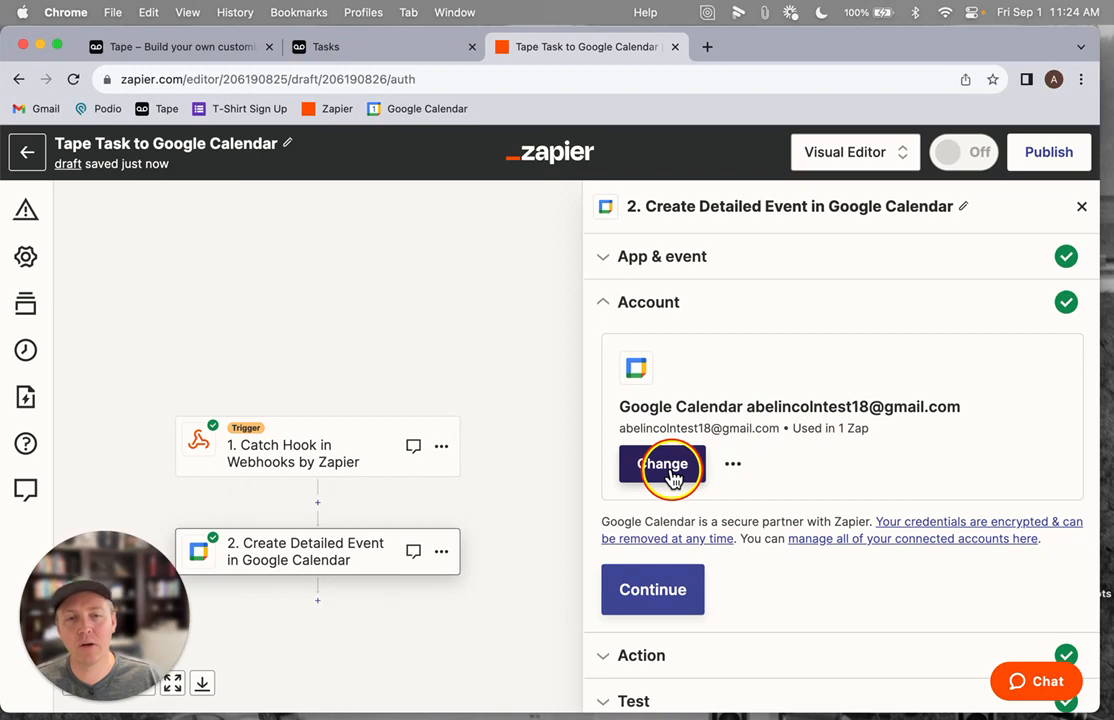
click(670, 603)
Scroll through the action's calendar, summary, description, start and end time, and repeat fields
scroll(703, 530, down, 2)
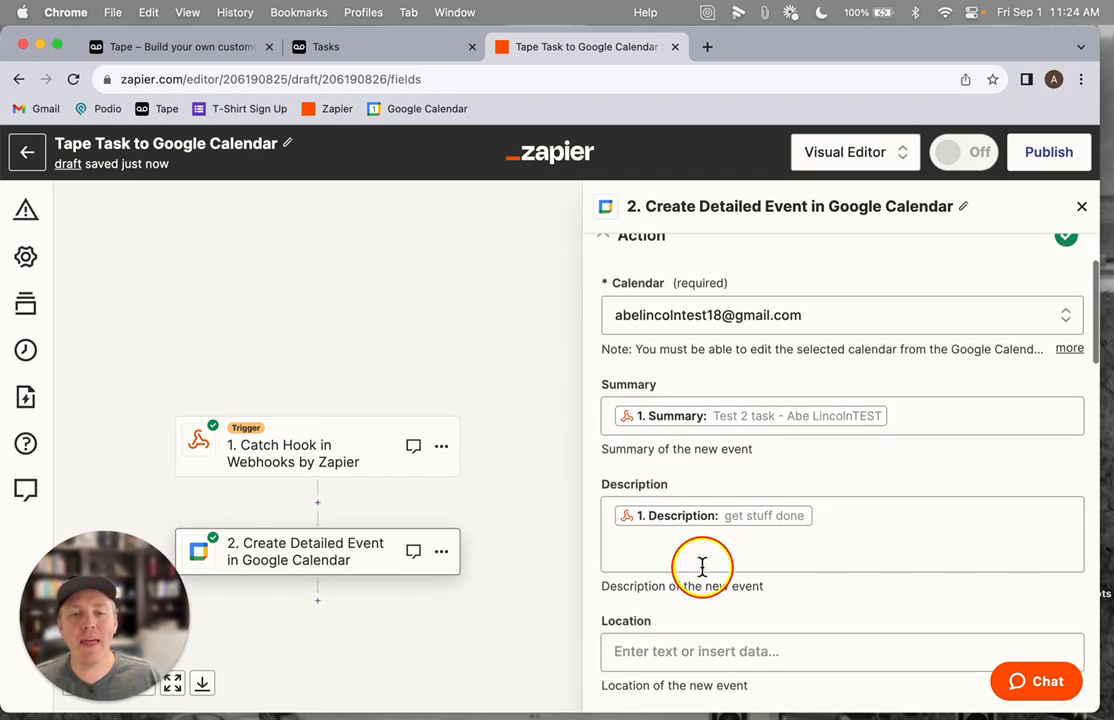
scroll(702, 567, down, 1)
scroll(702, 567, up, 1)
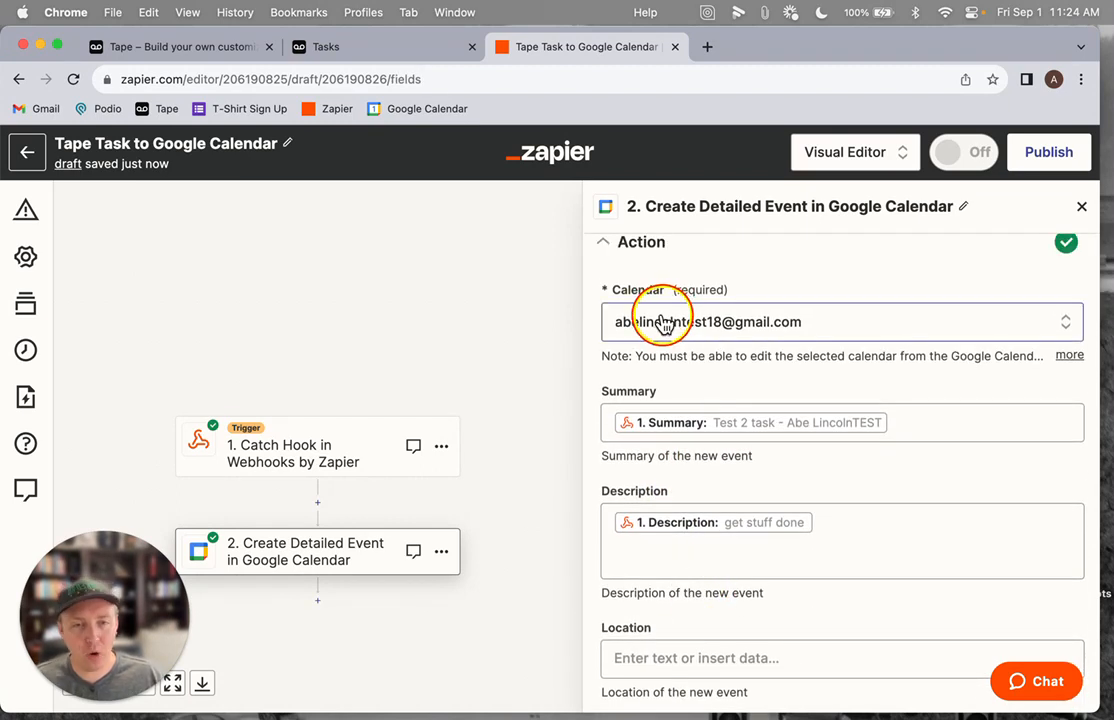
scroll(650, 345, down, 1)
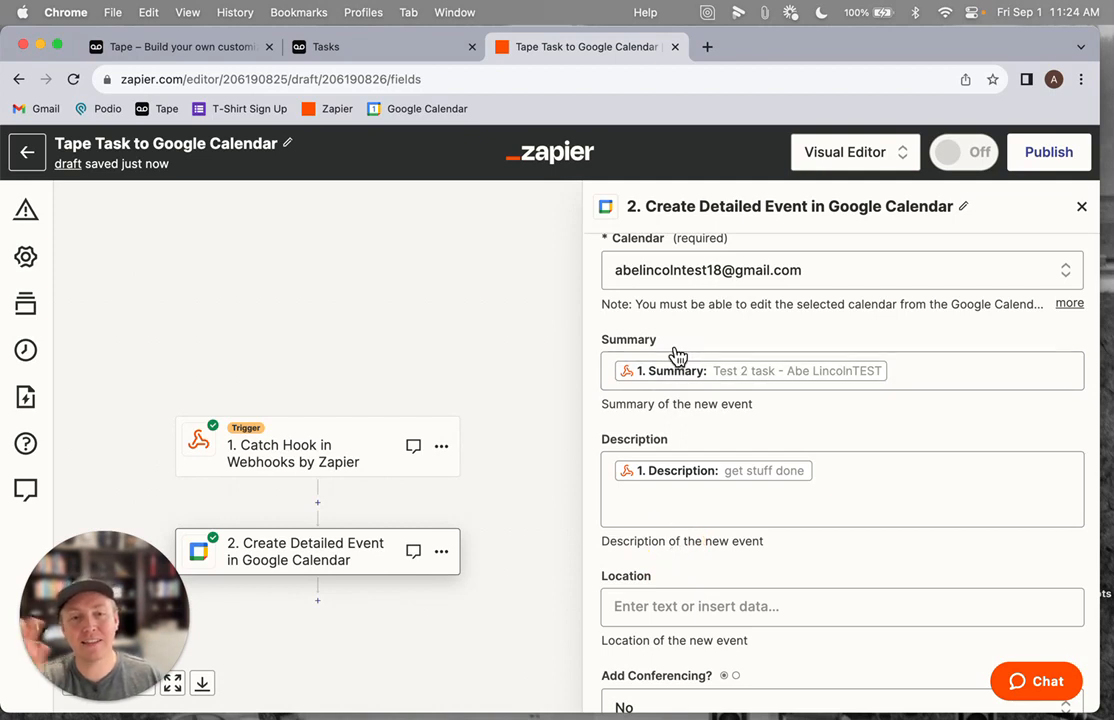
click(643, 480)
scroll(680, 482, down, 3)
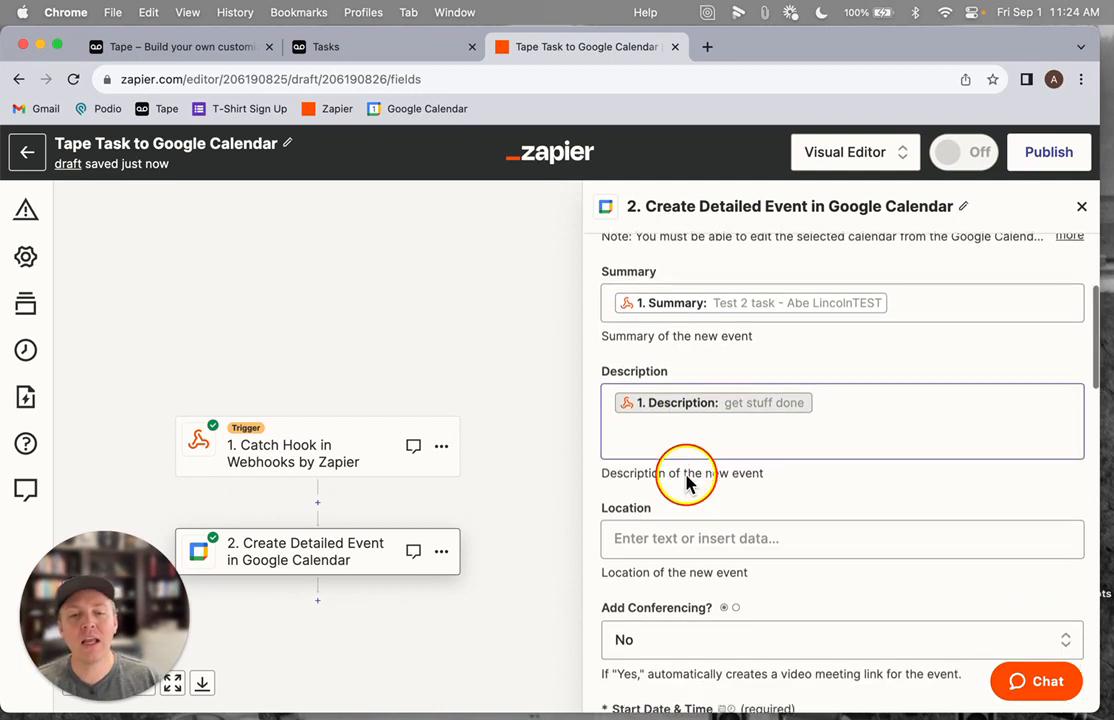
click(664, 458)
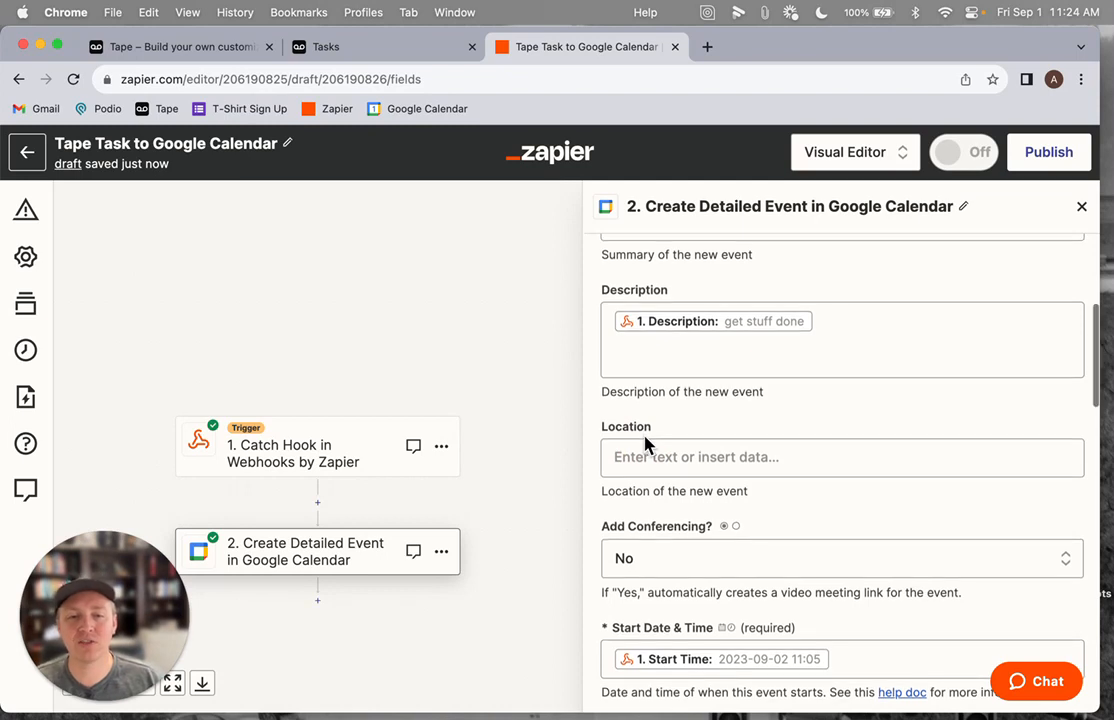
scroll(646, 444, down, 5)
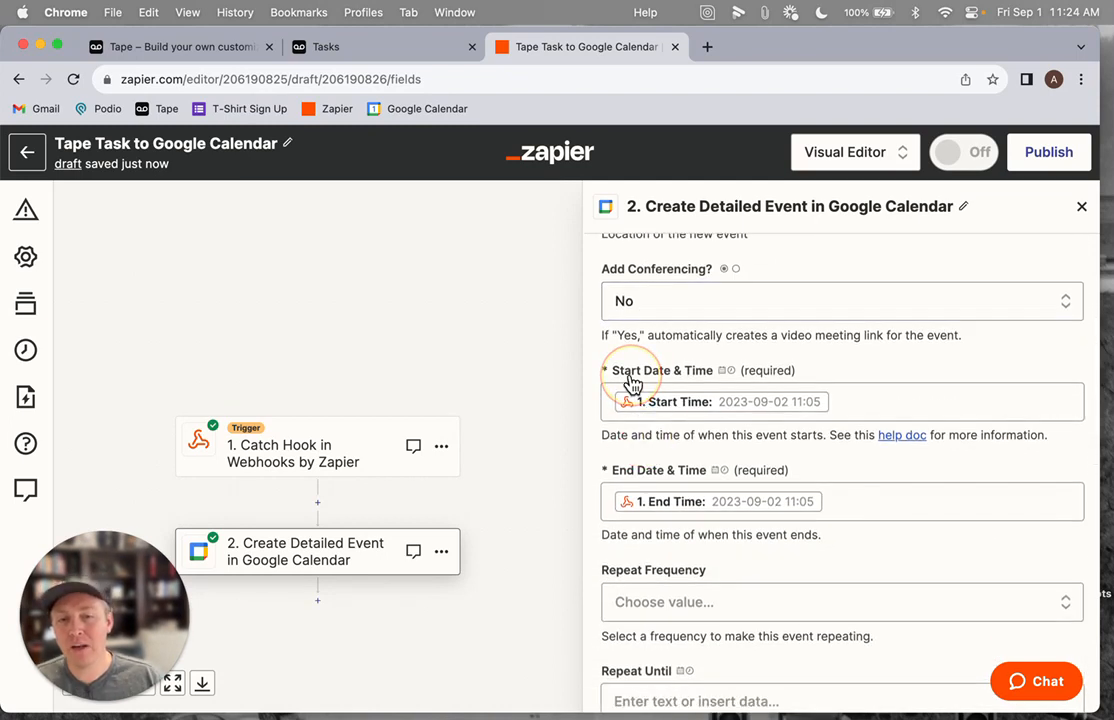
scroll(648, 512, down, 5)
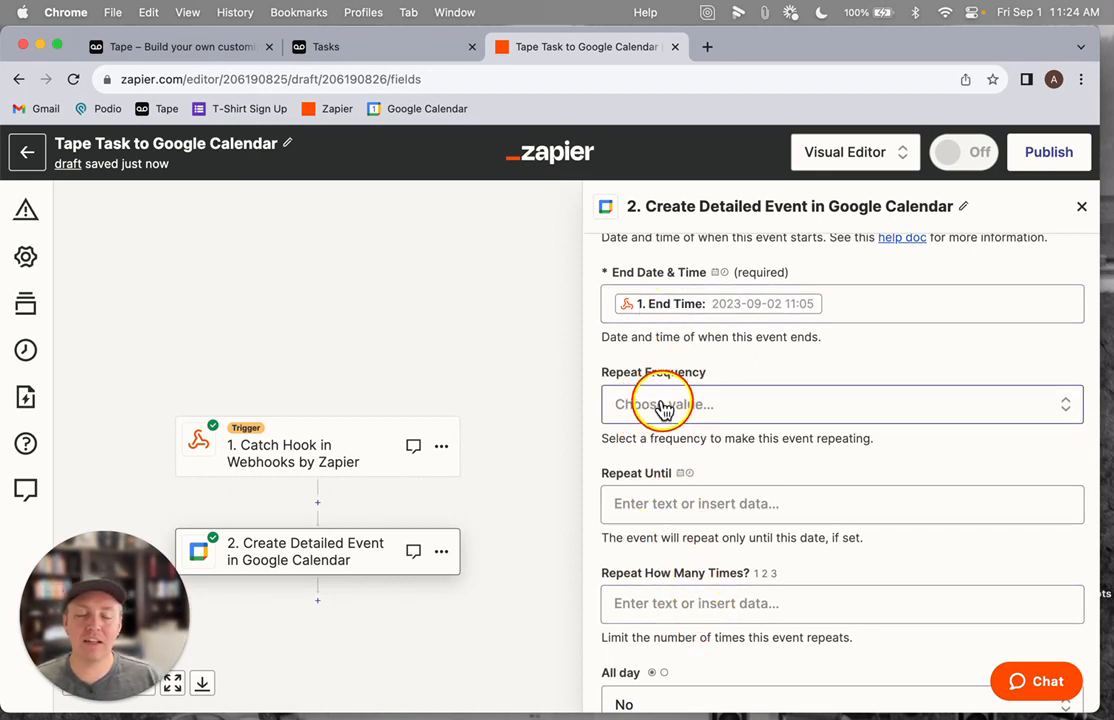
scroll(660, 407, down, 8)
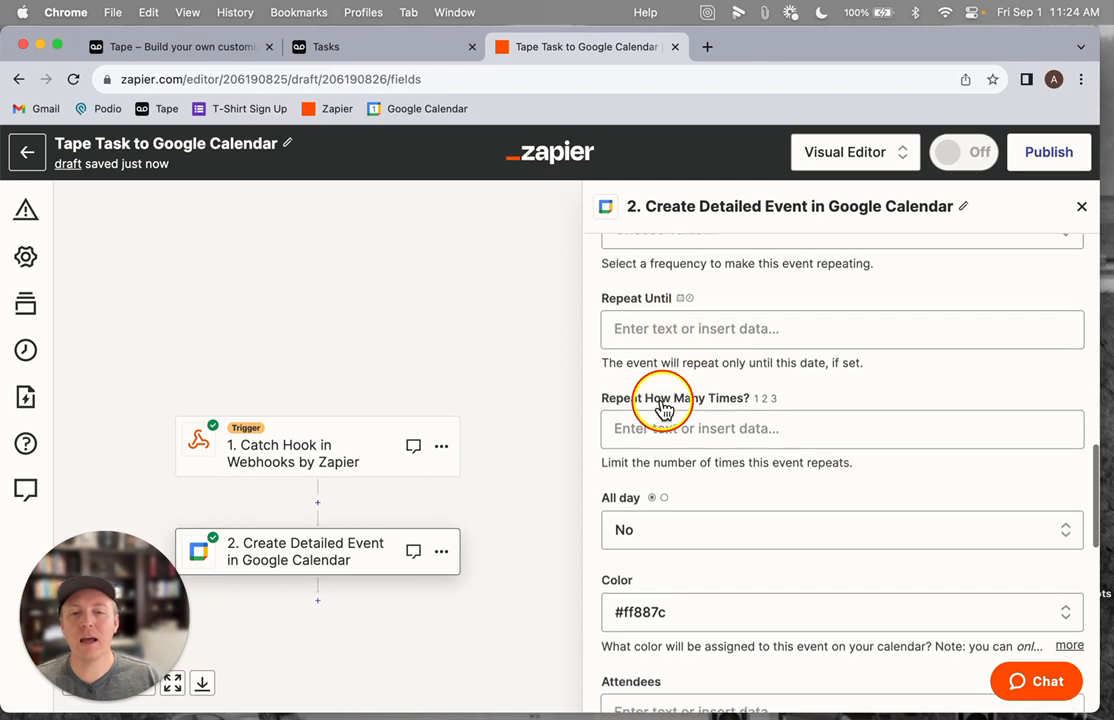
scroll(640, 400, down, 2)
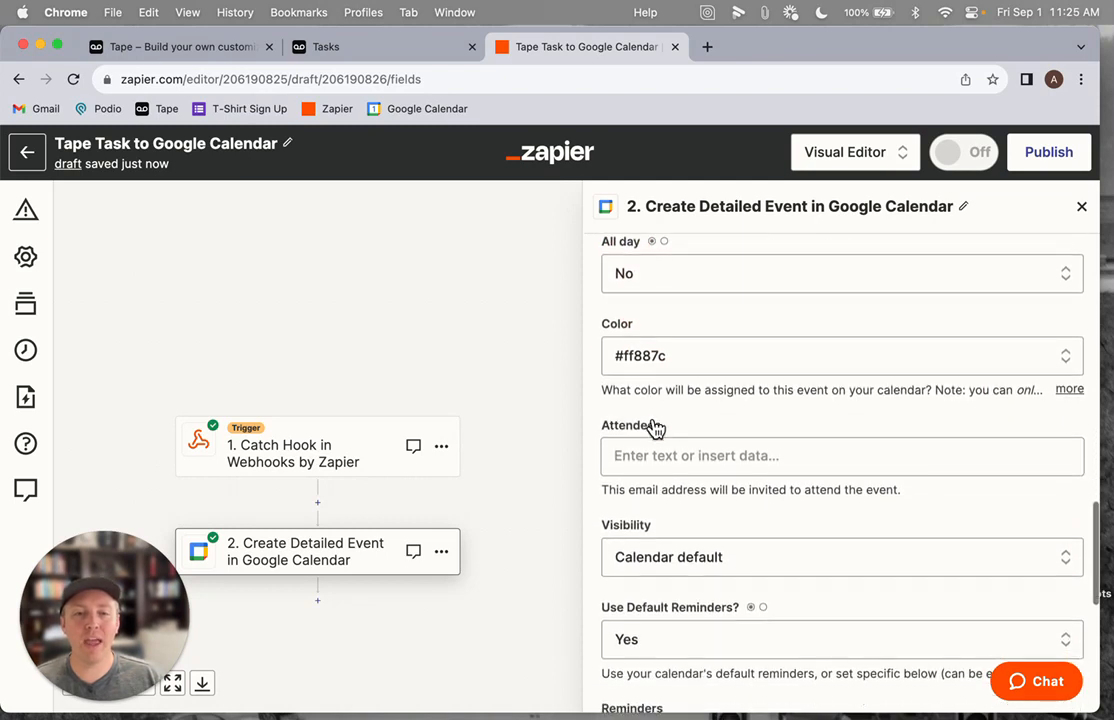
Open the Color options, then review the reminder, summary and date fields of the action
click(653, 366)
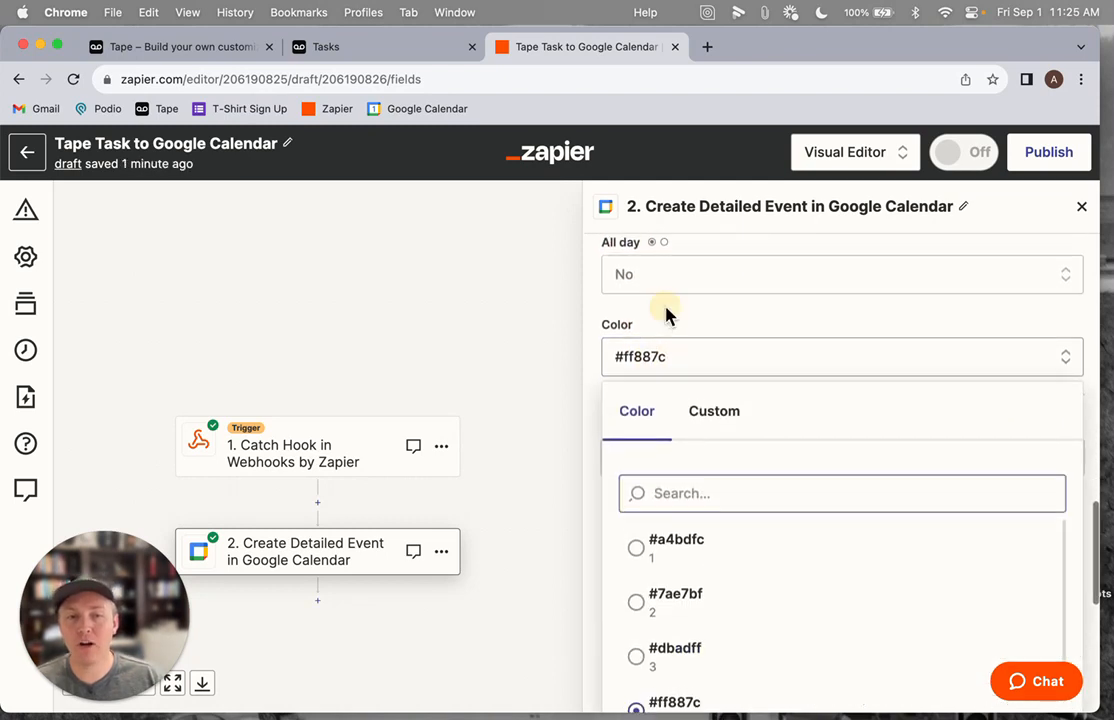
click(667, 316)
scroll(736, 440, down, 2)
scroll(736, 452, down, 8)
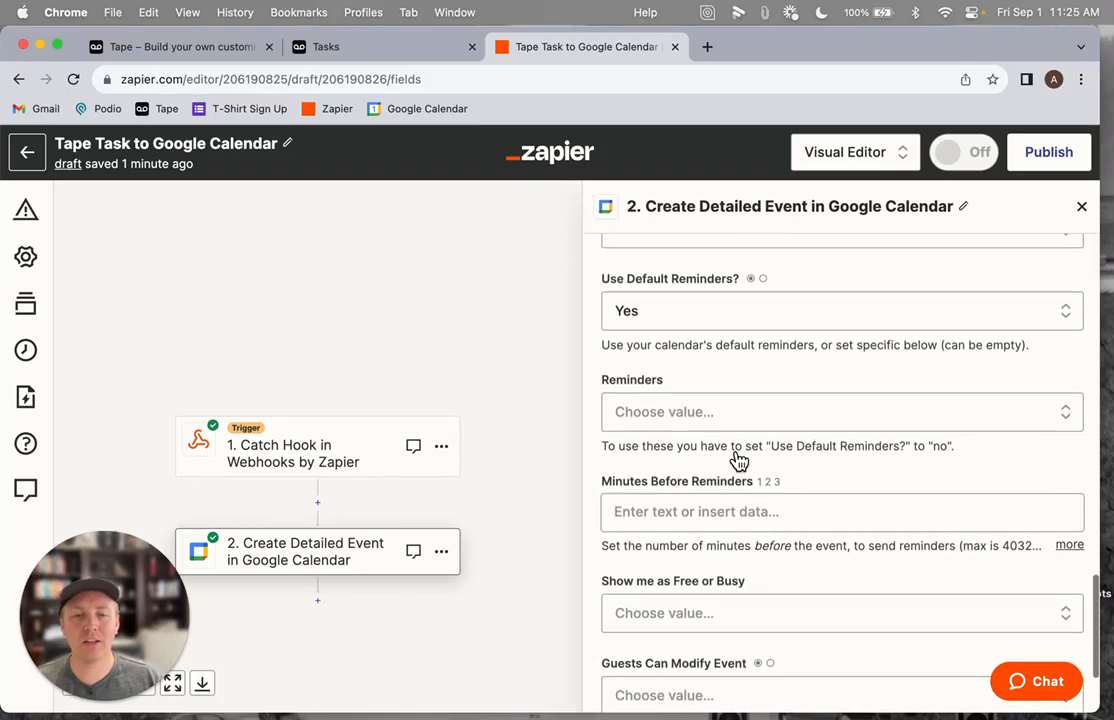
scroll(737, 460, up, 15)
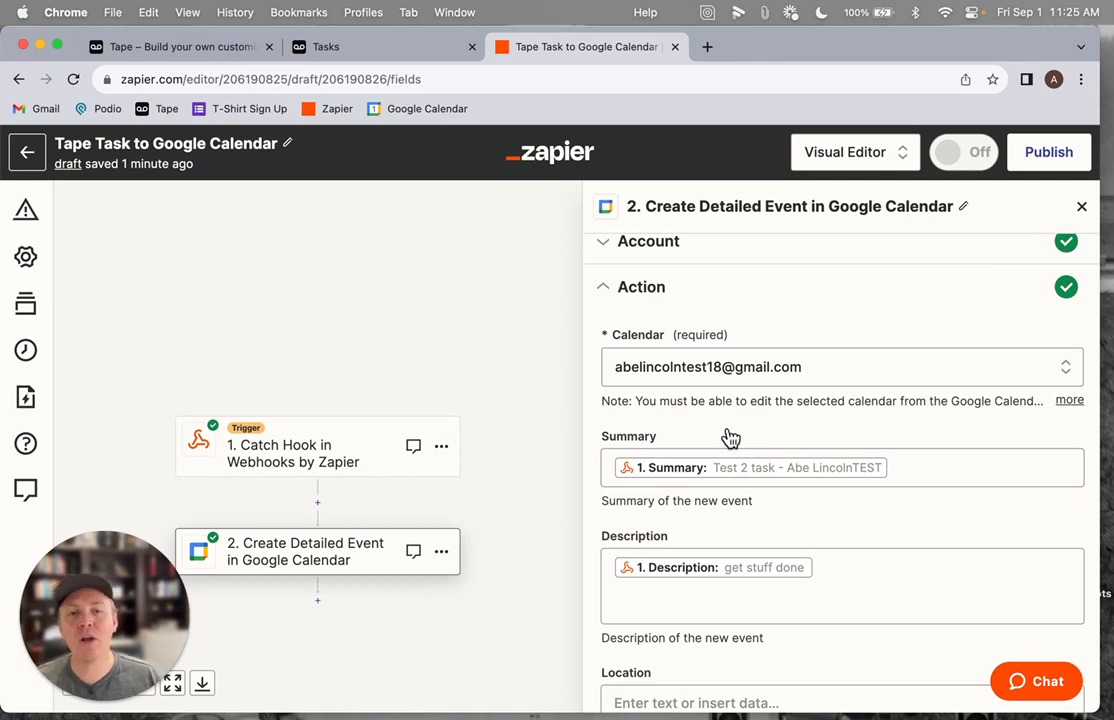
scroll(730, 437, down, 3)
click(679, 311)
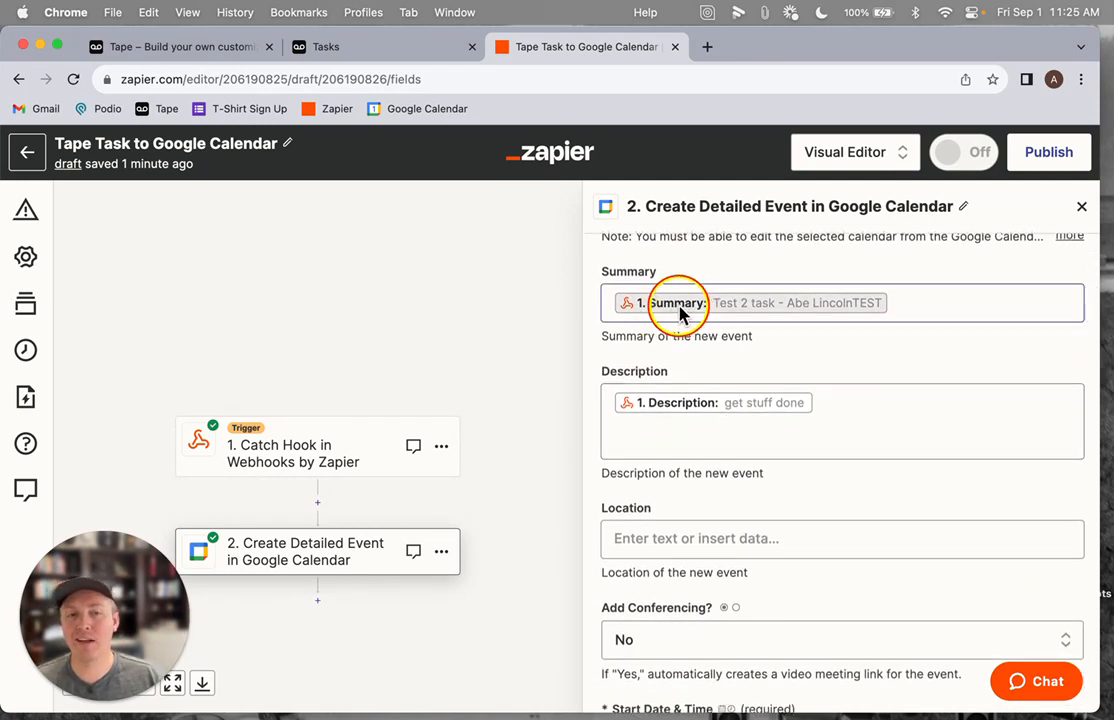
scroll(666, 405, down, 5)
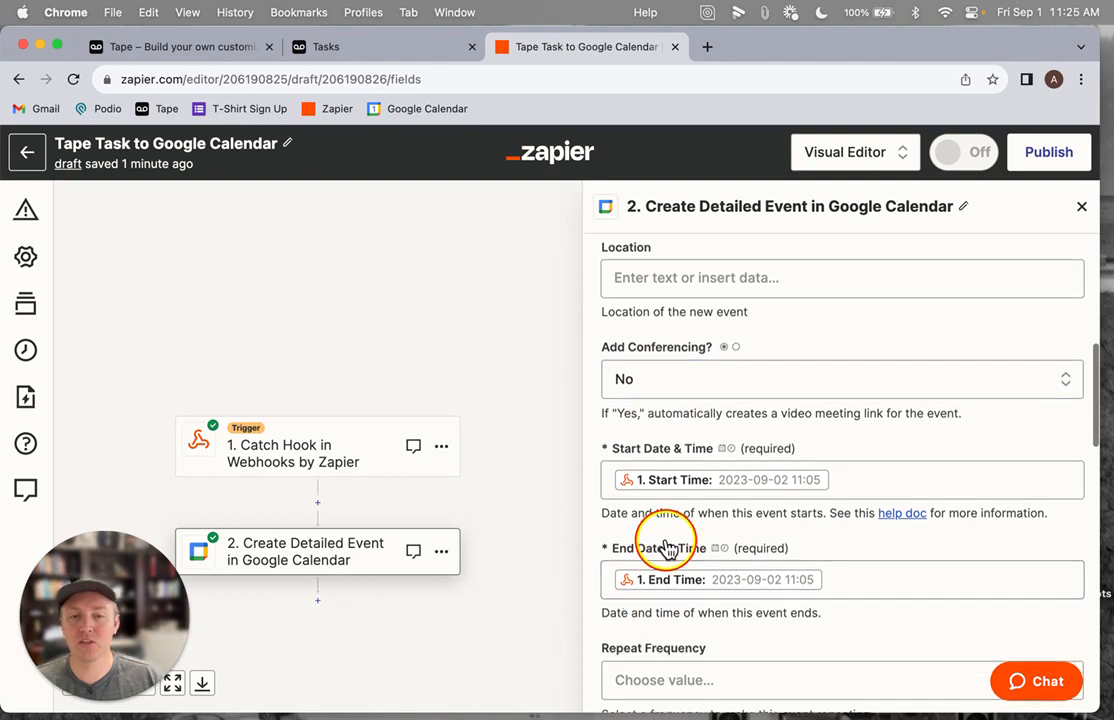
scroll(684, 549, down, 1)
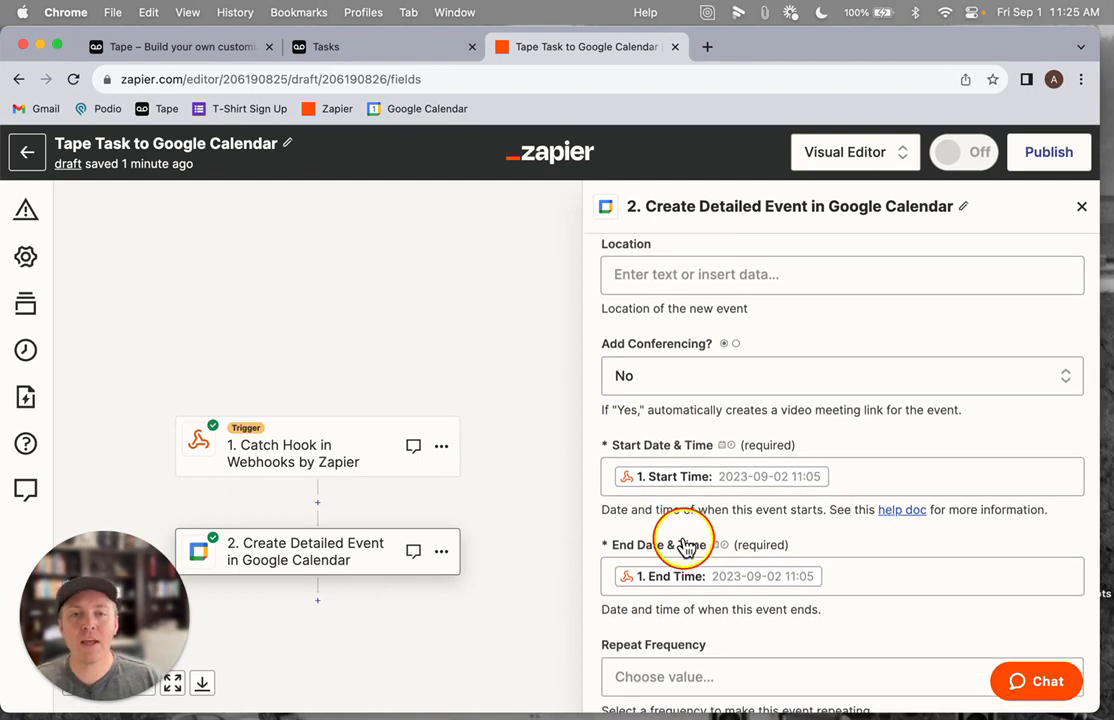
Reopen the Catch Hook trigger, continue through its settings, and copy its webhook URL from the test section
scroll(684, 540, up, 10)
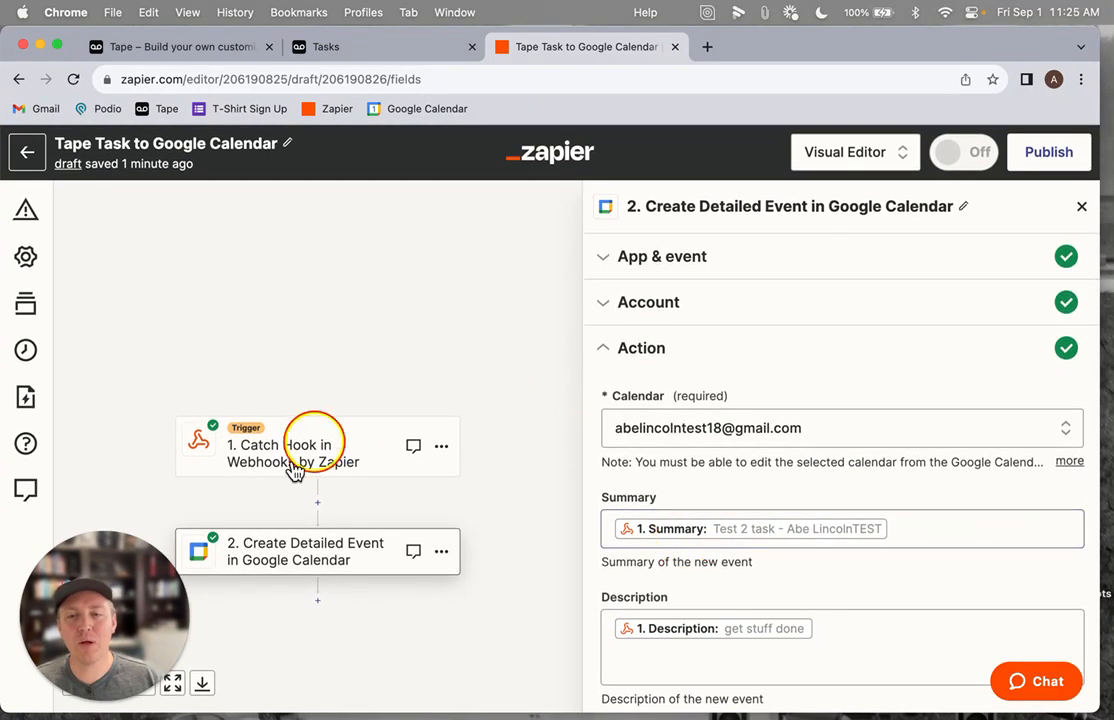
drag(293, 470, 385, 323)
click(334, 288)
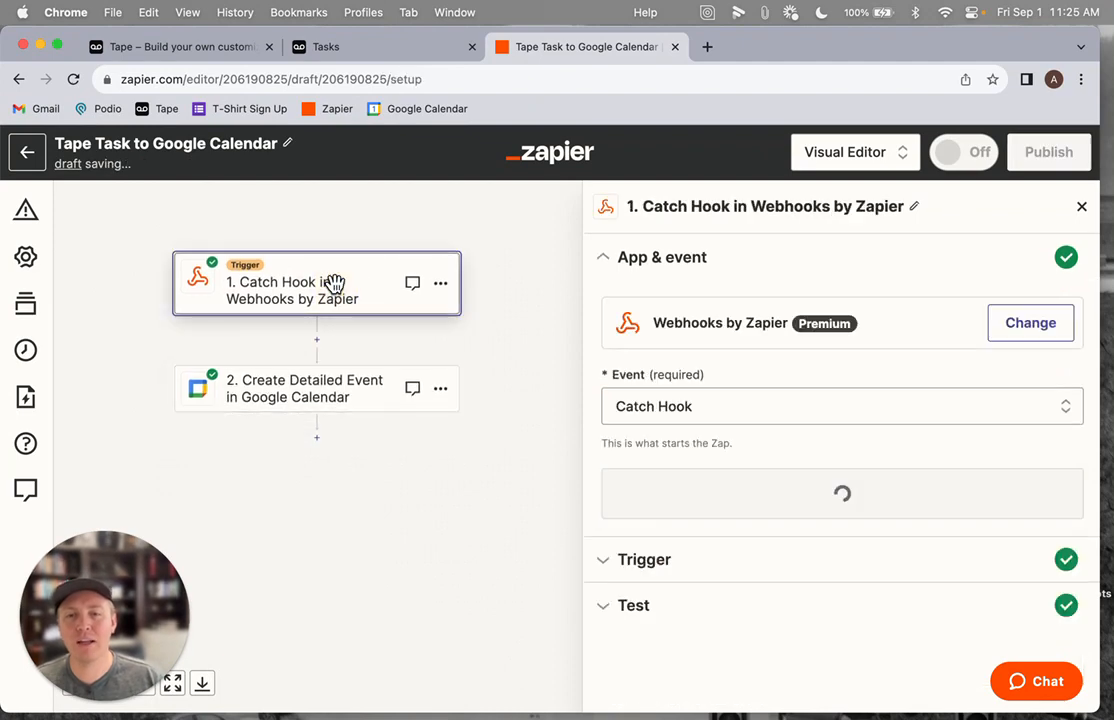
click(801, 507)
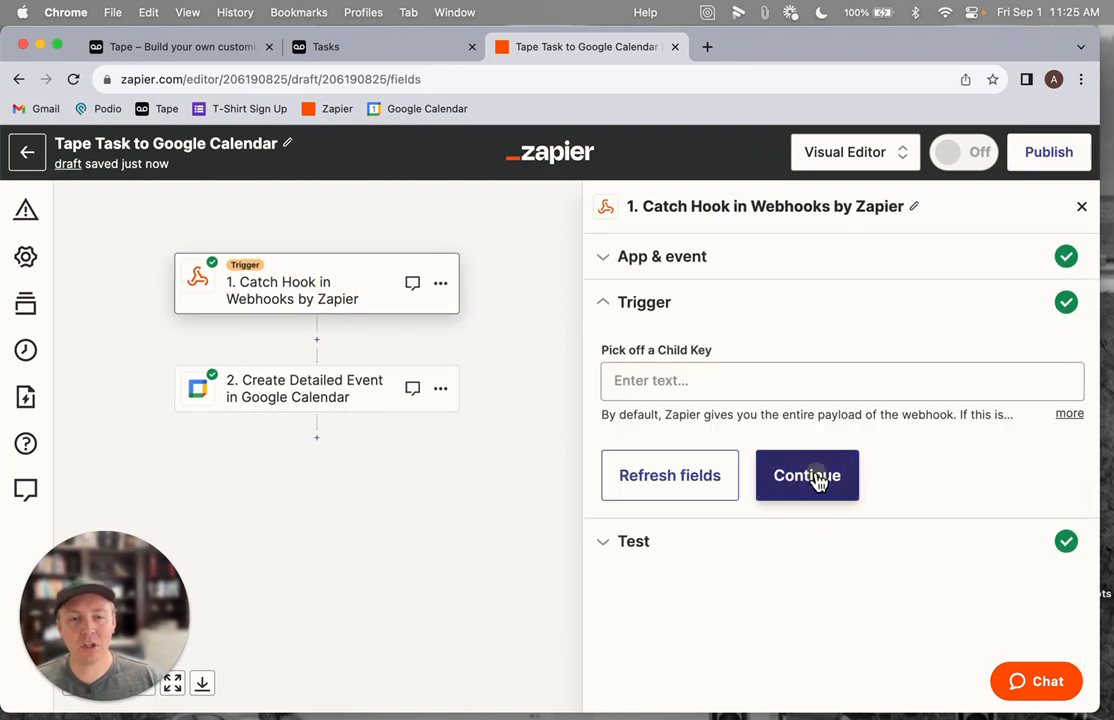
click(812, 477)
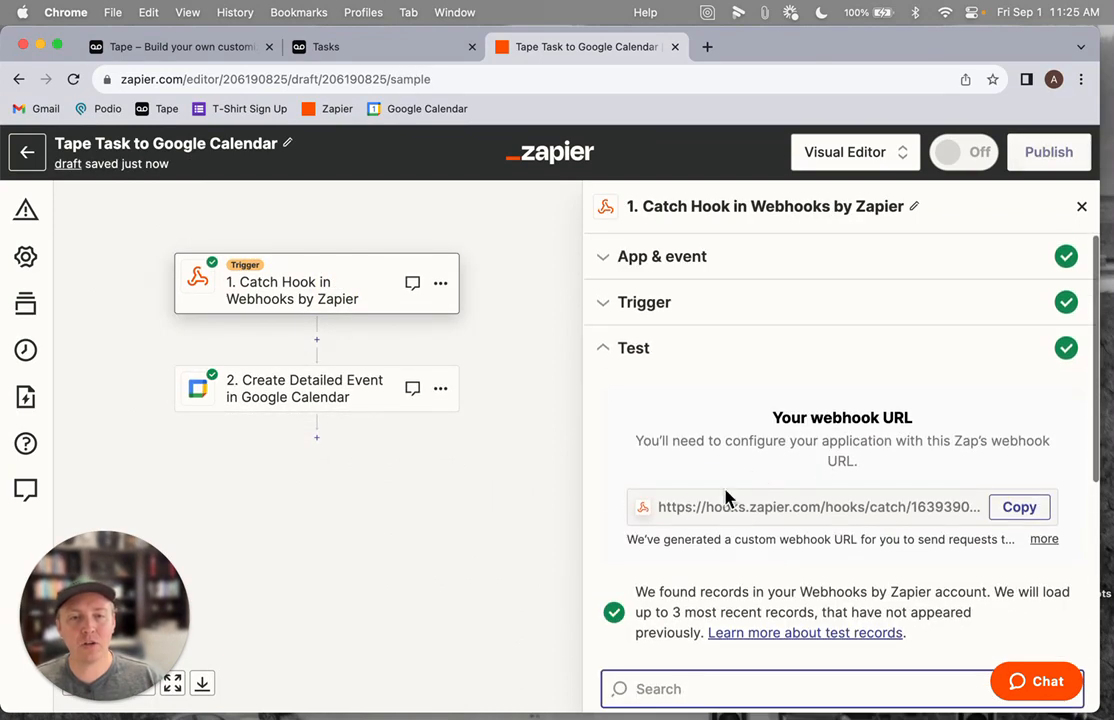
click(1007, 508)
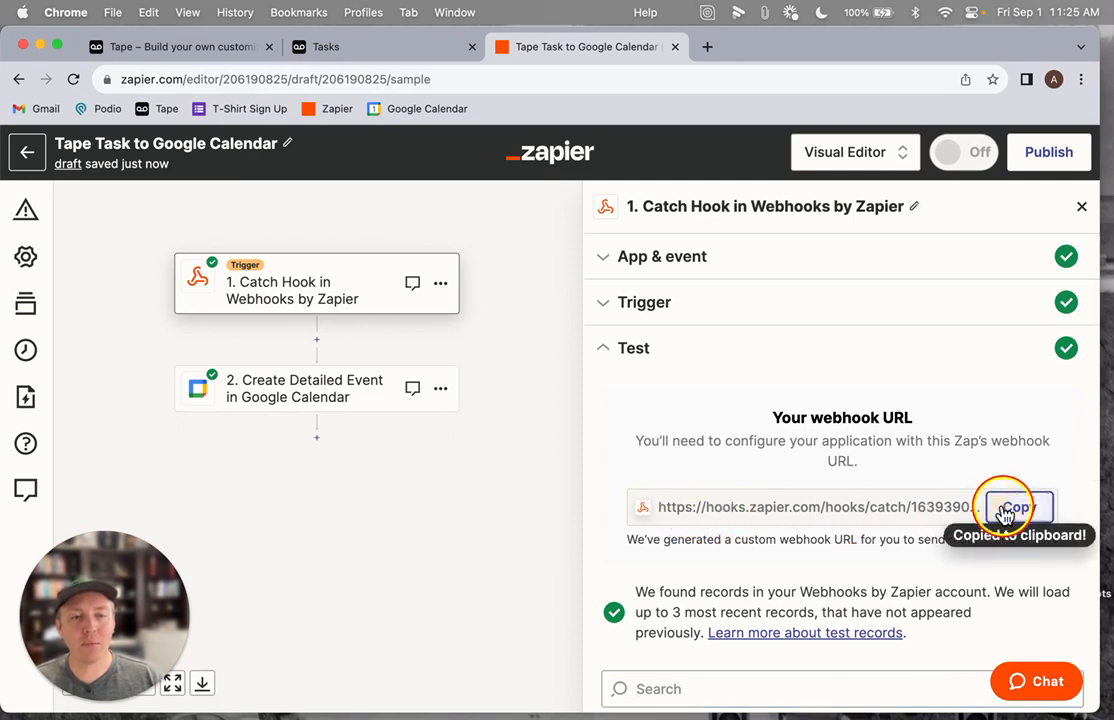
Open the Tape automation "New Task - Post to Zapier Webhook for Calendar" and set its HTTP request method to POST
click(372, 50)
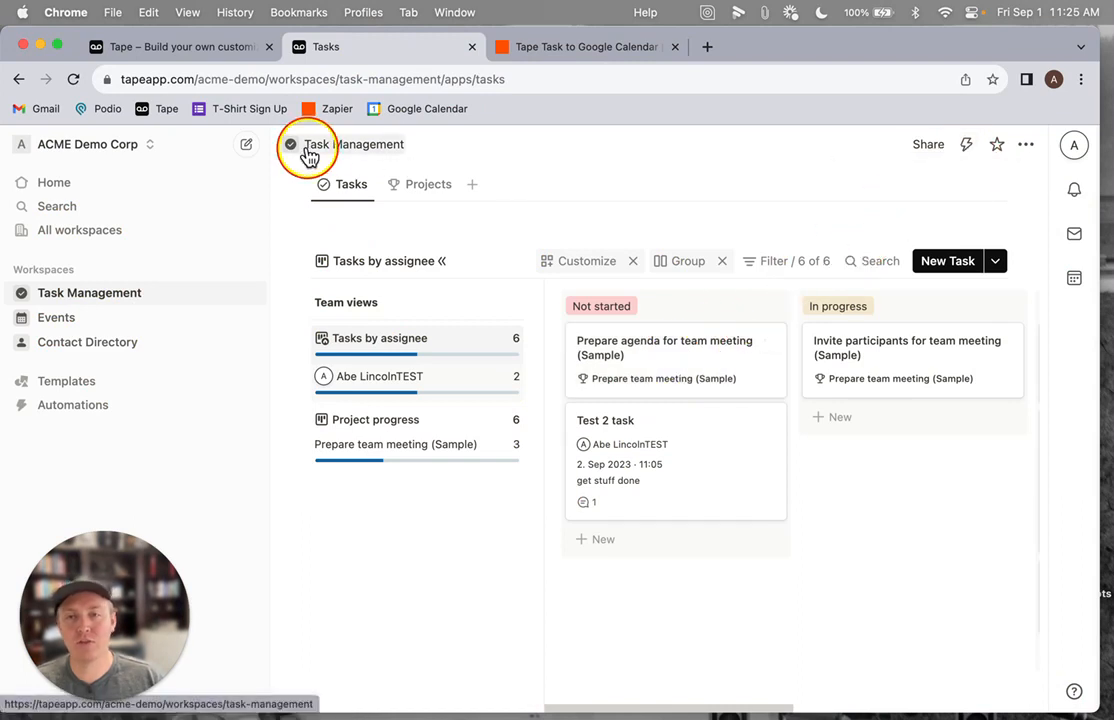
click(966, 145)
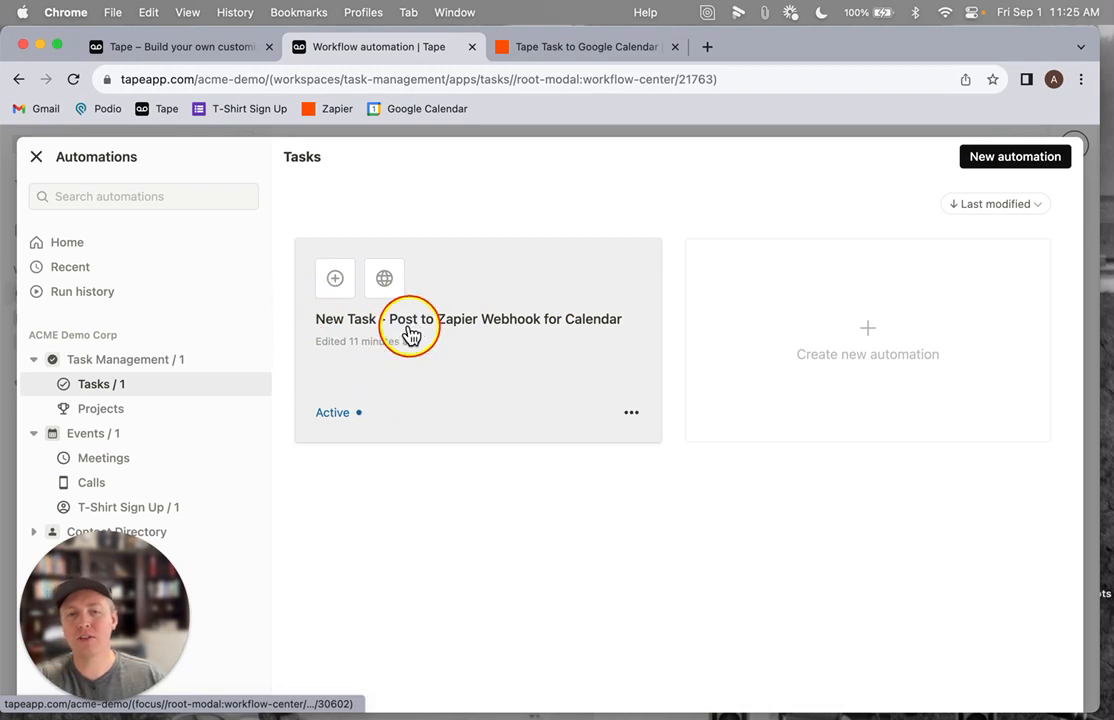
click(465, 348)
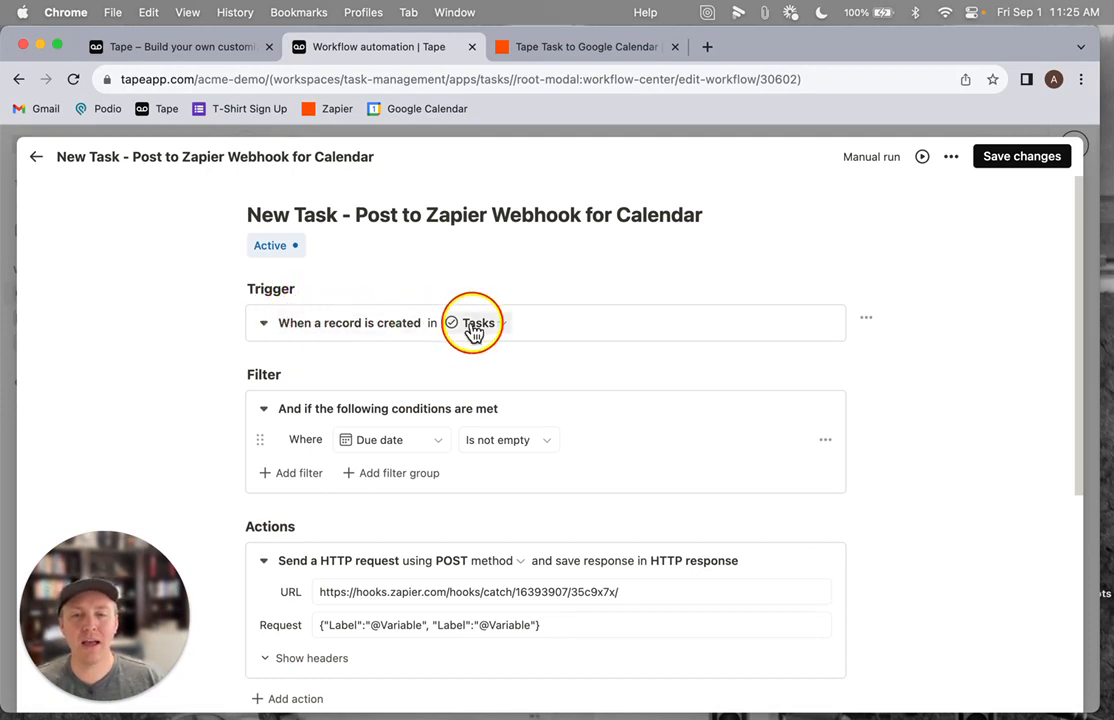
scroll(473, 331, down, 2)
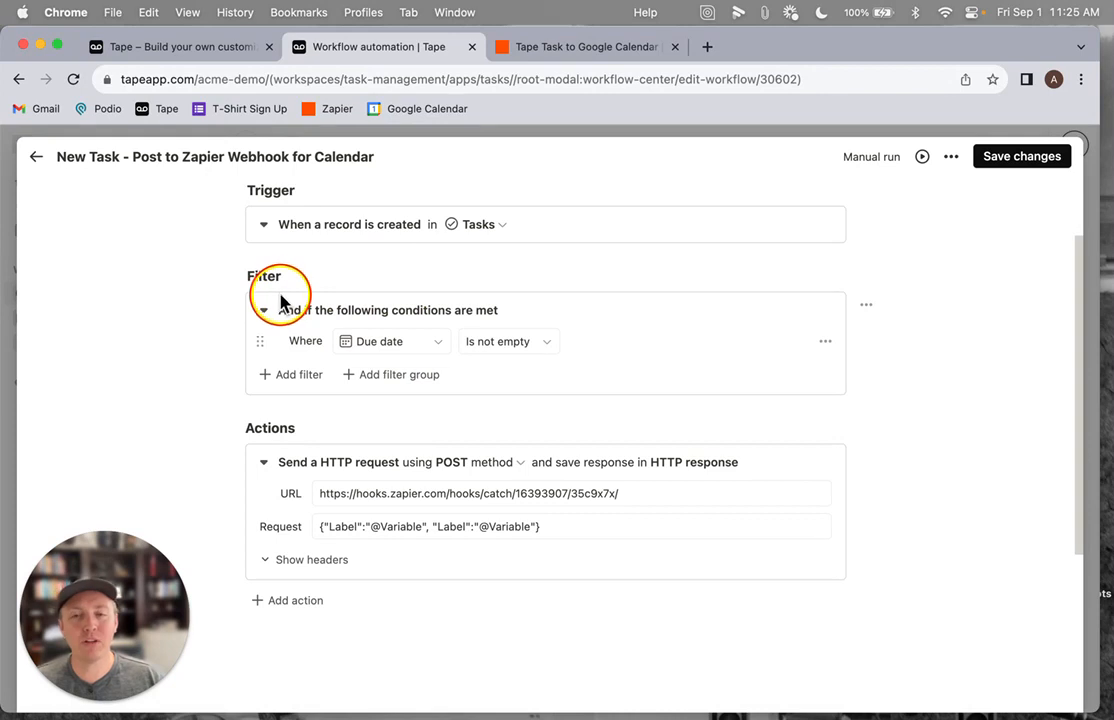
scroll(370, 342, down, 1)
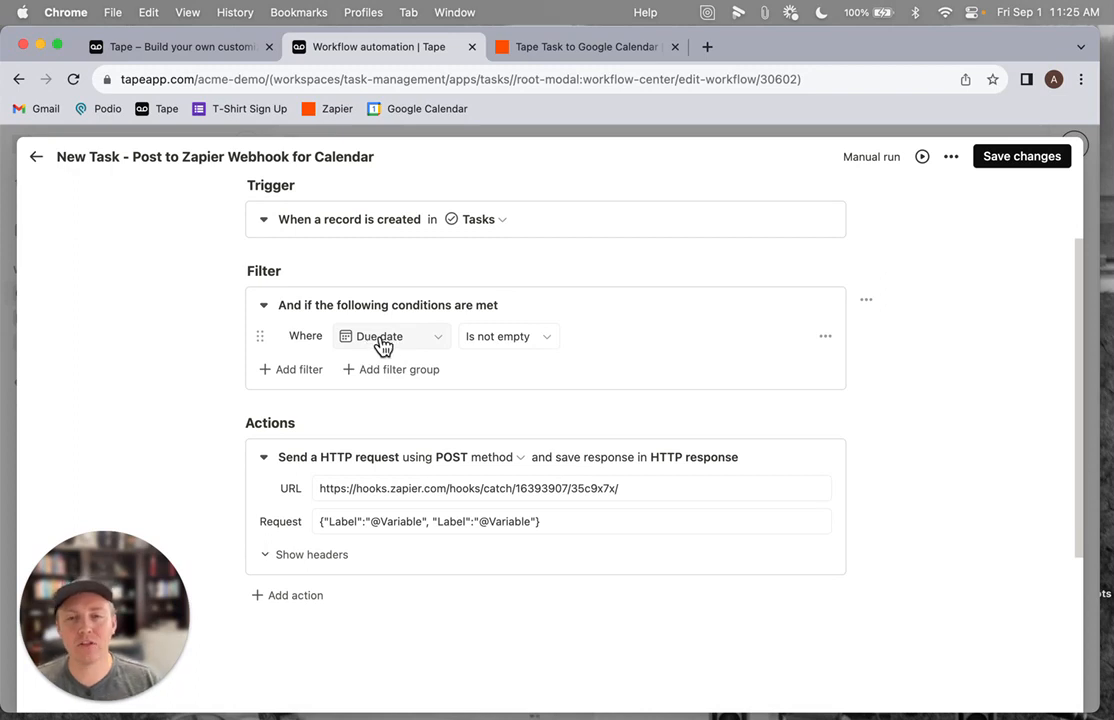
scroll(493, 347, down, 3)
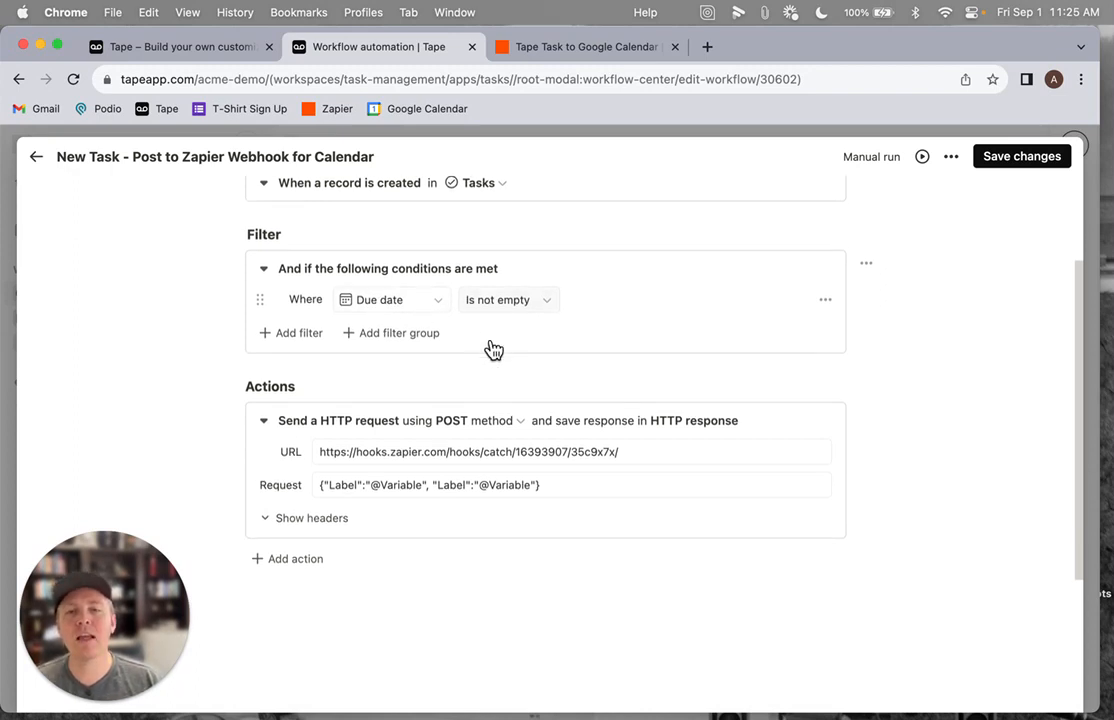
click(298, 365)
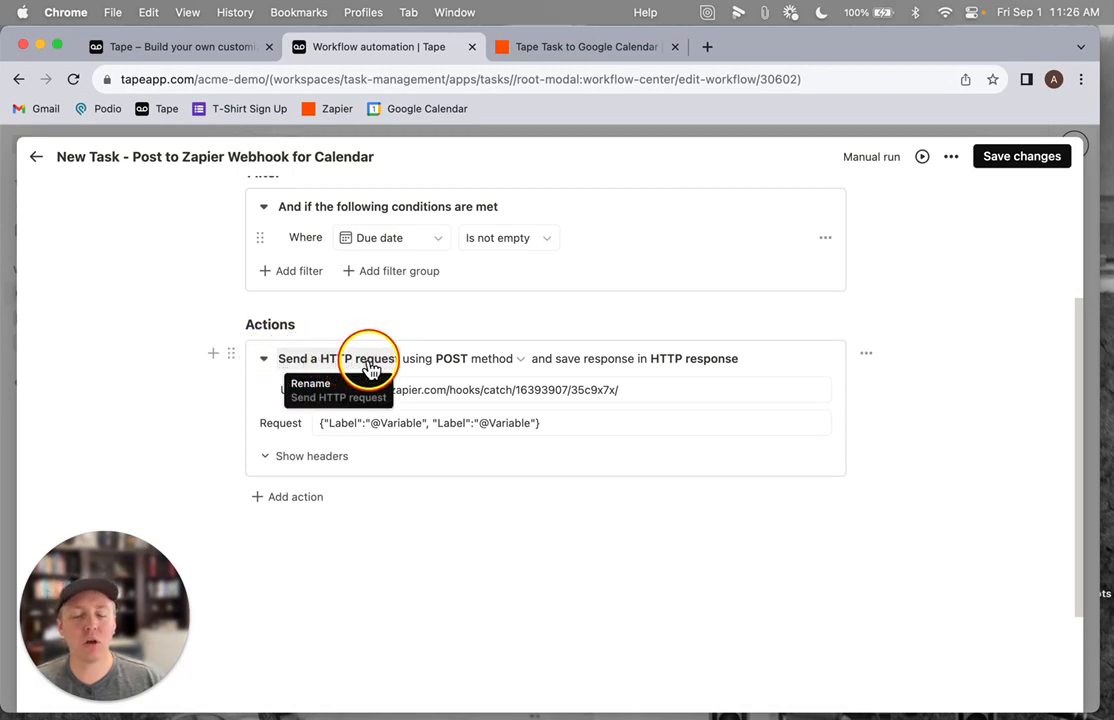
click(460, 360)
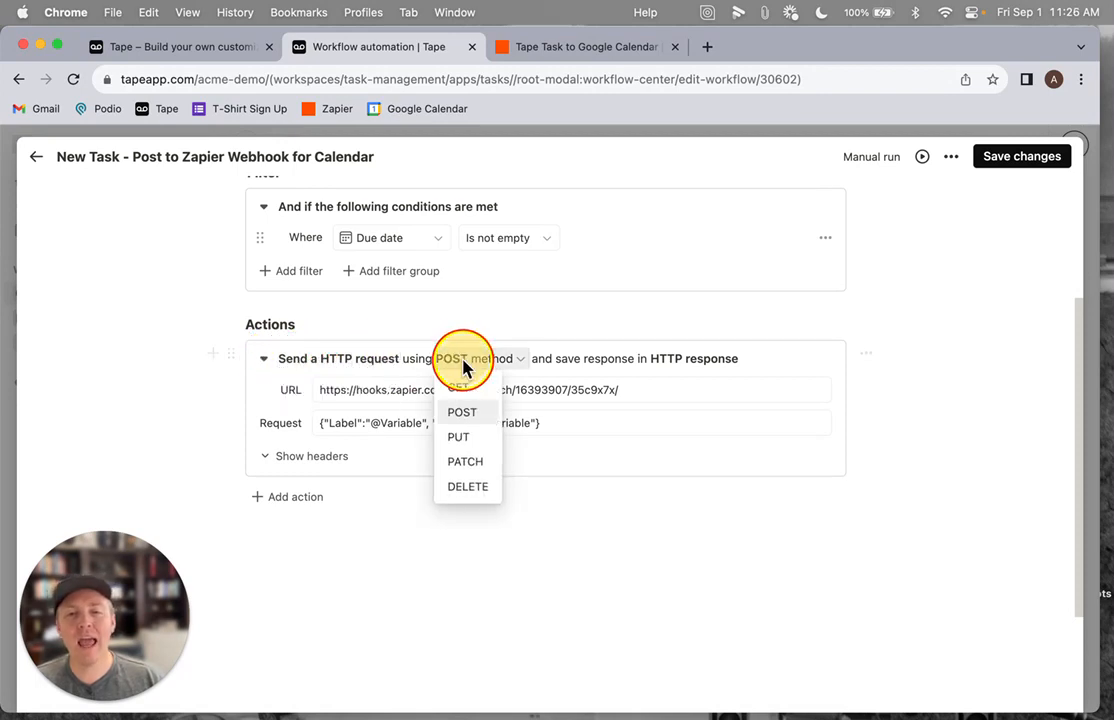
click(463, 416)
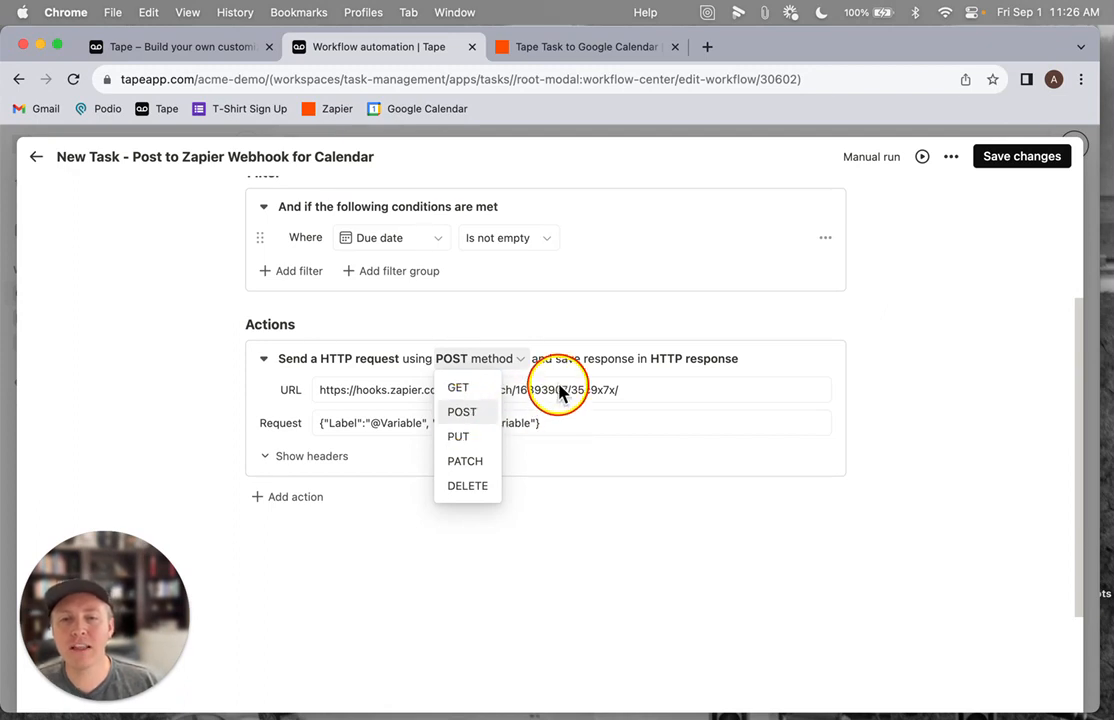
Paste the copied Zapier webhook URL into the HTTP request's URL field, replacing the existing address
click(407, 390)
triple_click(378, 390)
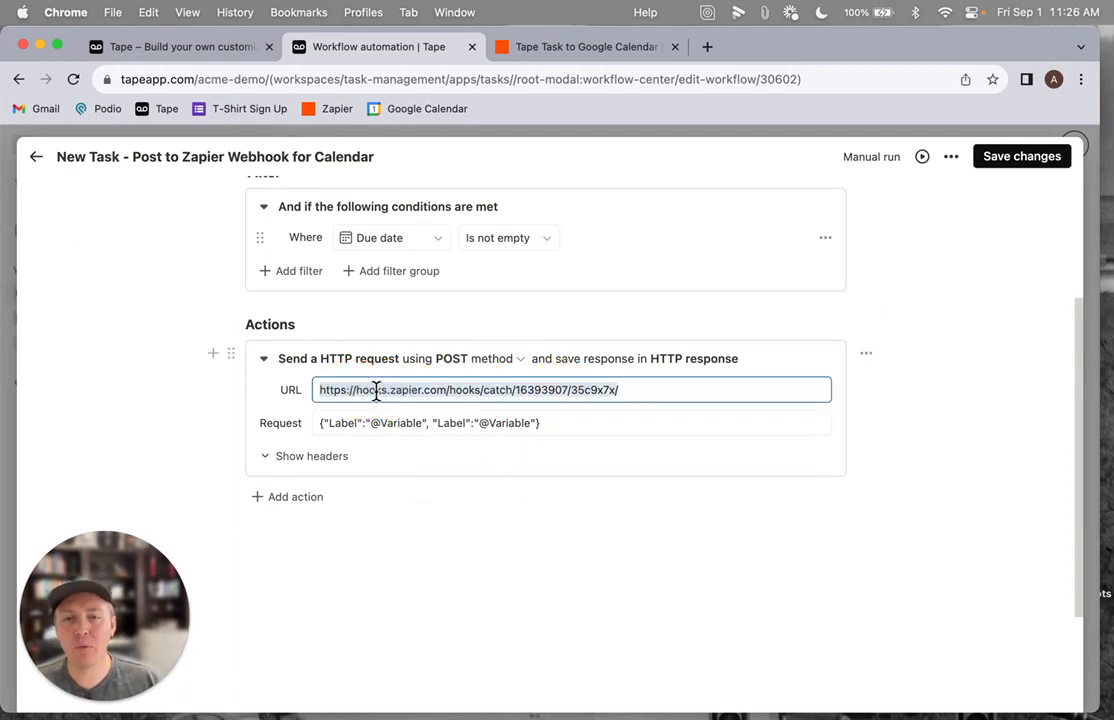
click(582, 47)
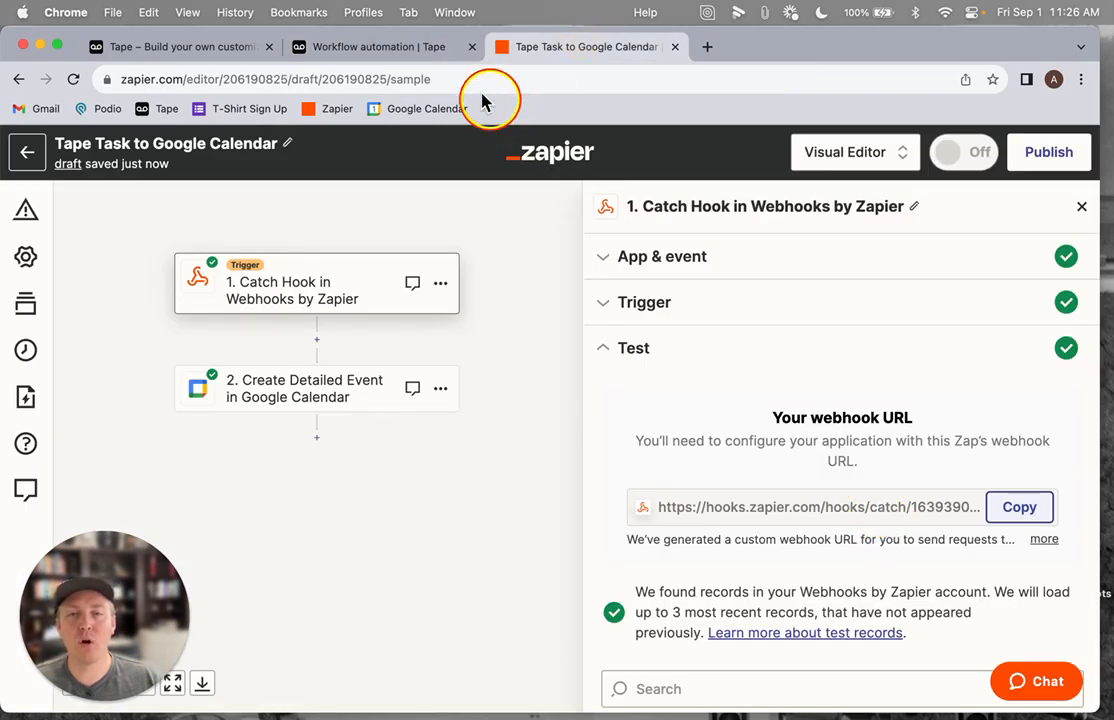
click(396, 48)
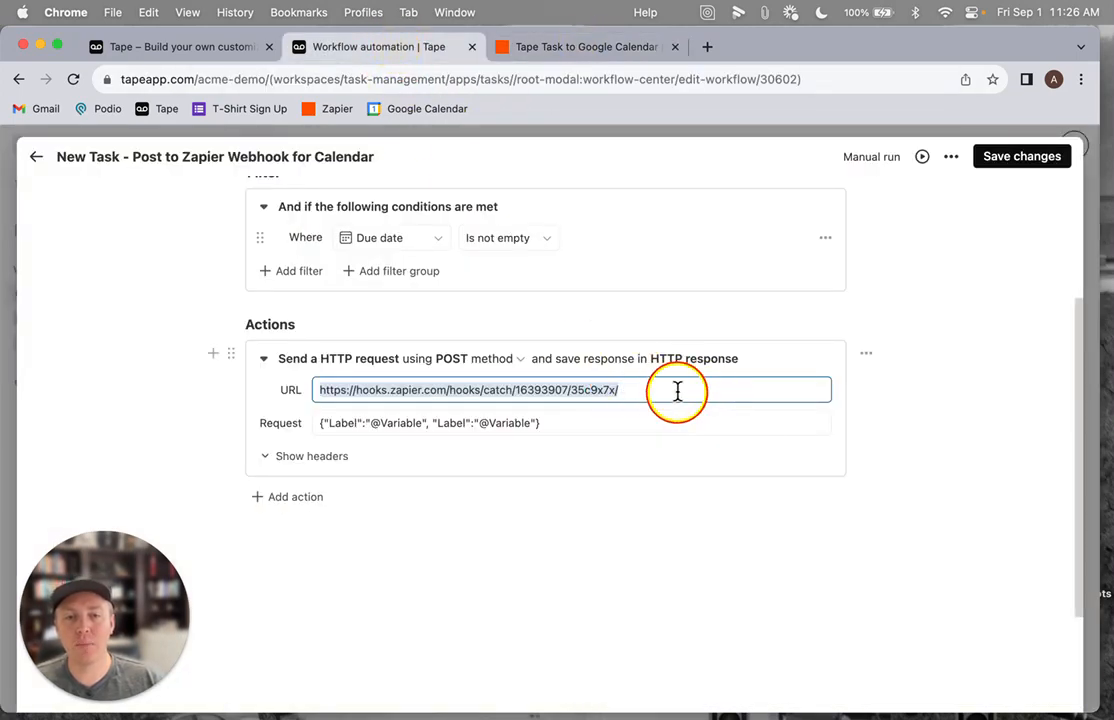
key(super+v)
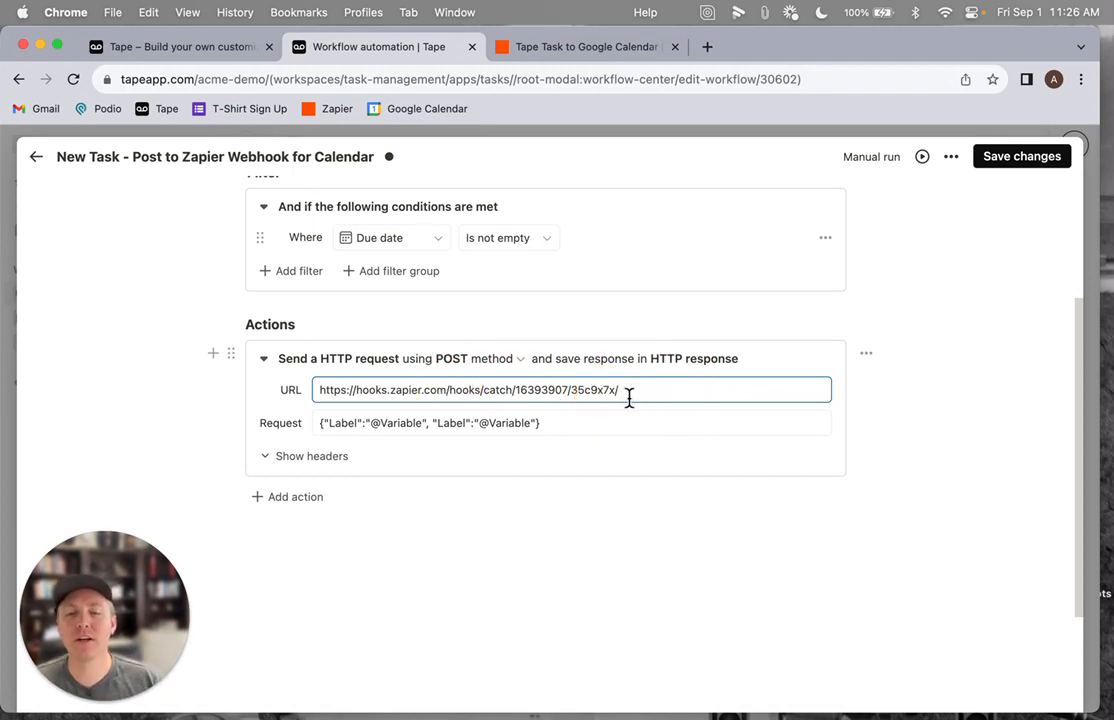
Try to rename the first "Label" key in the request body to "Summary"
click(345, 424)
drag(316, 422, 562, 425)
click(356, 424)
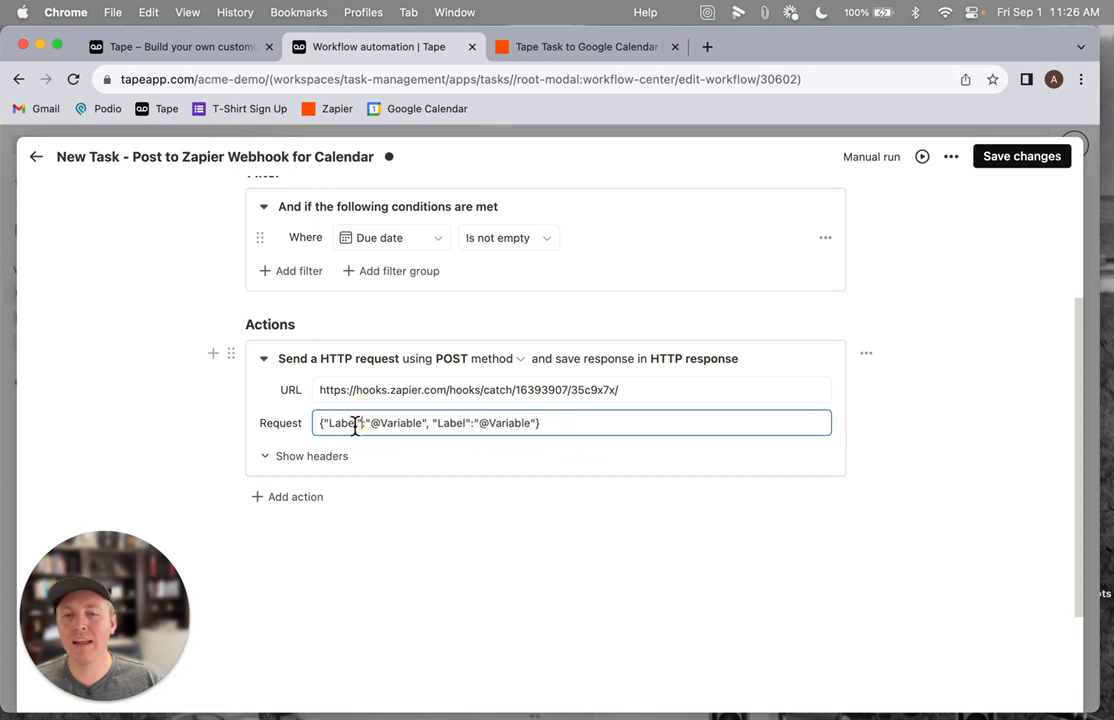
double_click(345, 423)
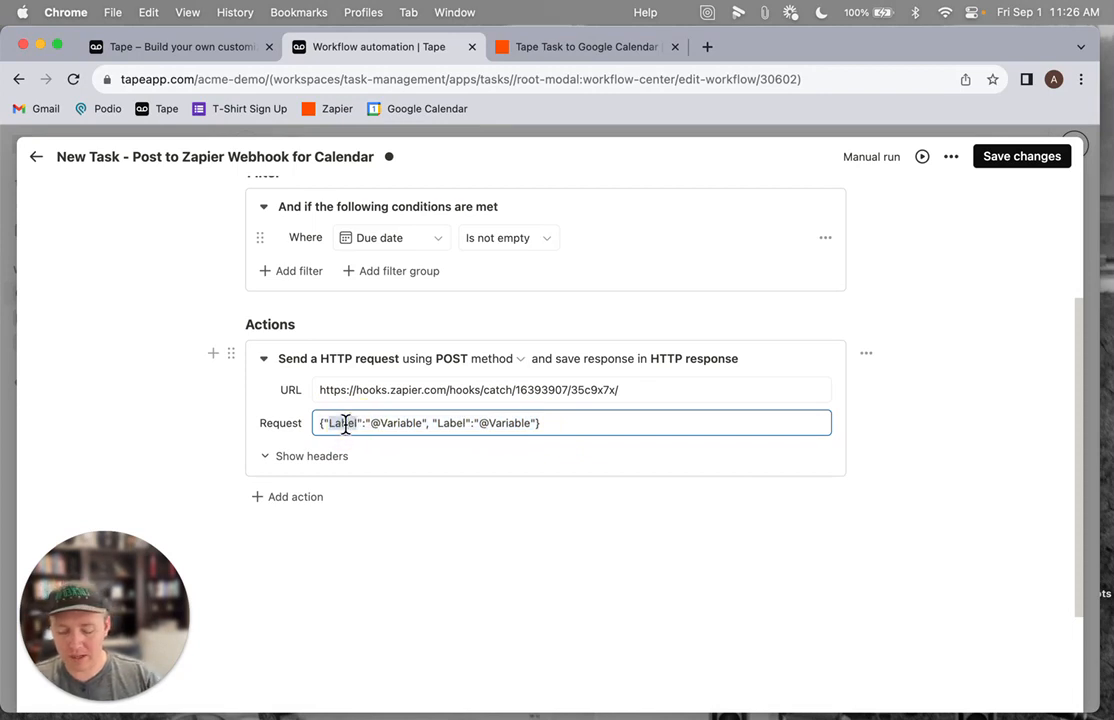
text(S)
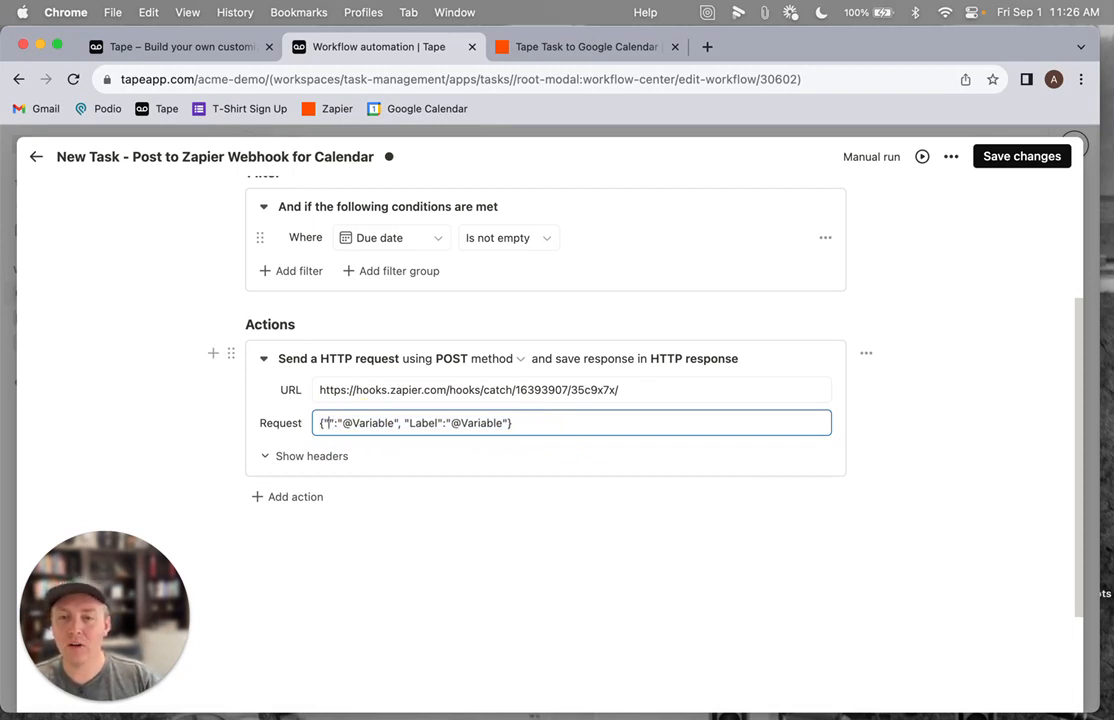
text(ummary)
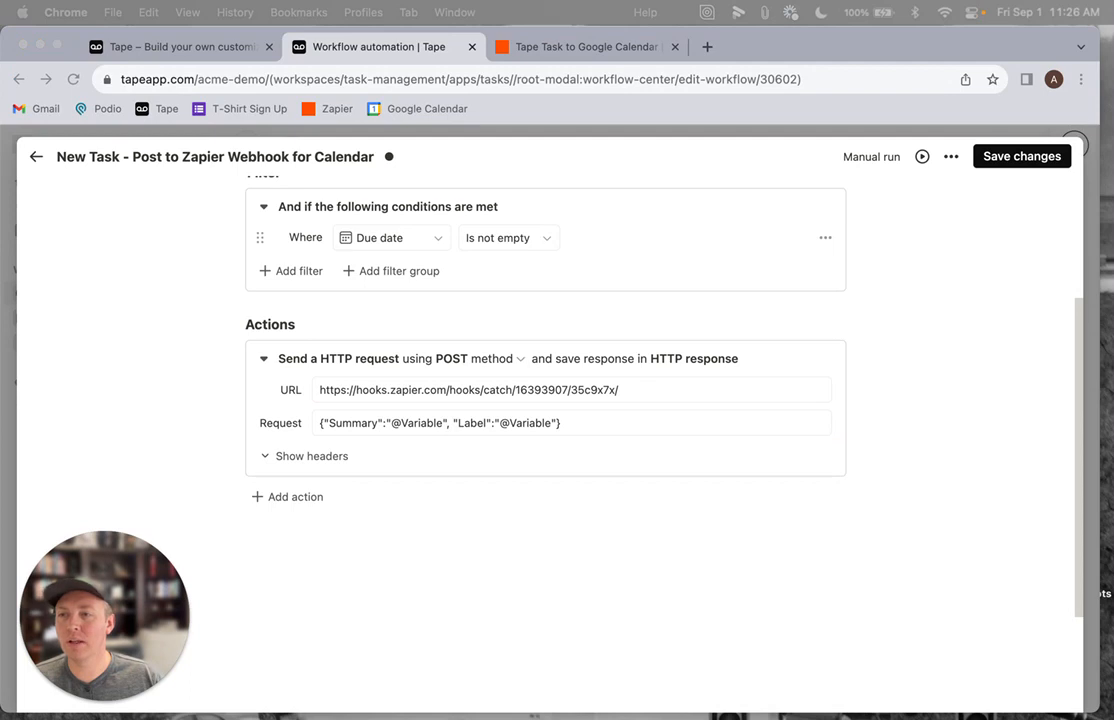
Replace the whole request body with the pasted JSON containing Summary, Description, StartTime and EndTime keys
click(589, 425)
key(super+a)
text({"Summary":" @Task / Title - @Task / Assignee / Name", "Description":" @Task / Description ","StartTime":" @Task / Due date ","EndTime":" @Task / Due date "})
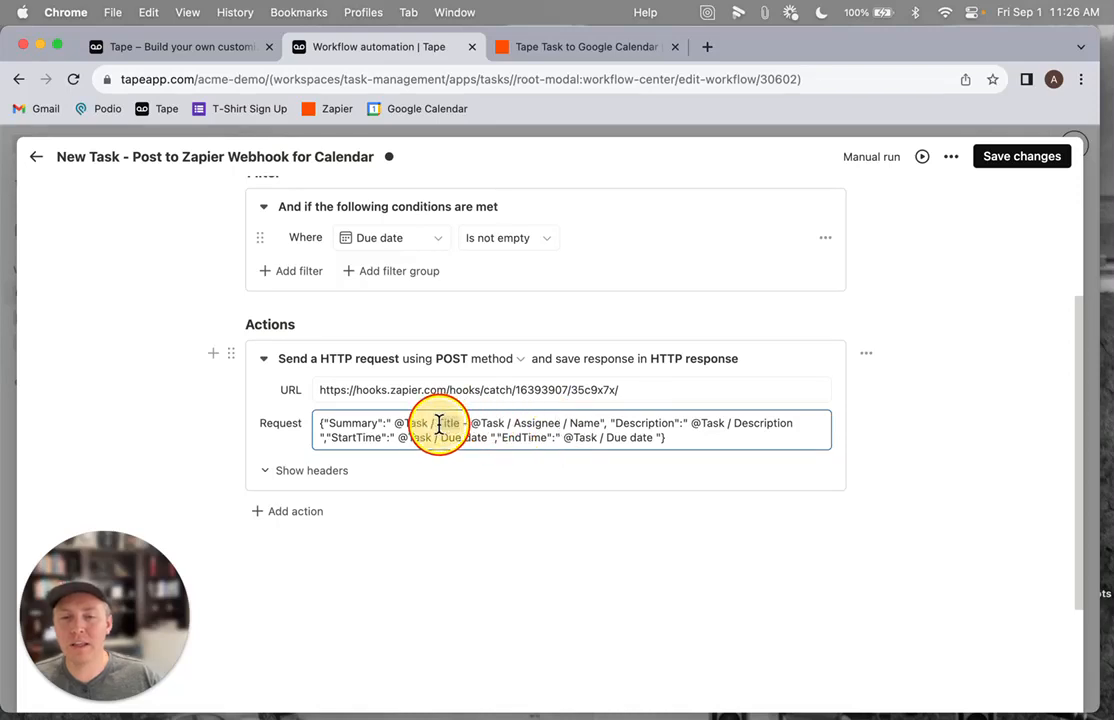
Replace the pasted title placeholder in the Summary value with the Task Title variable
drag(407, 425, 404, 425)
key(BackSpace)
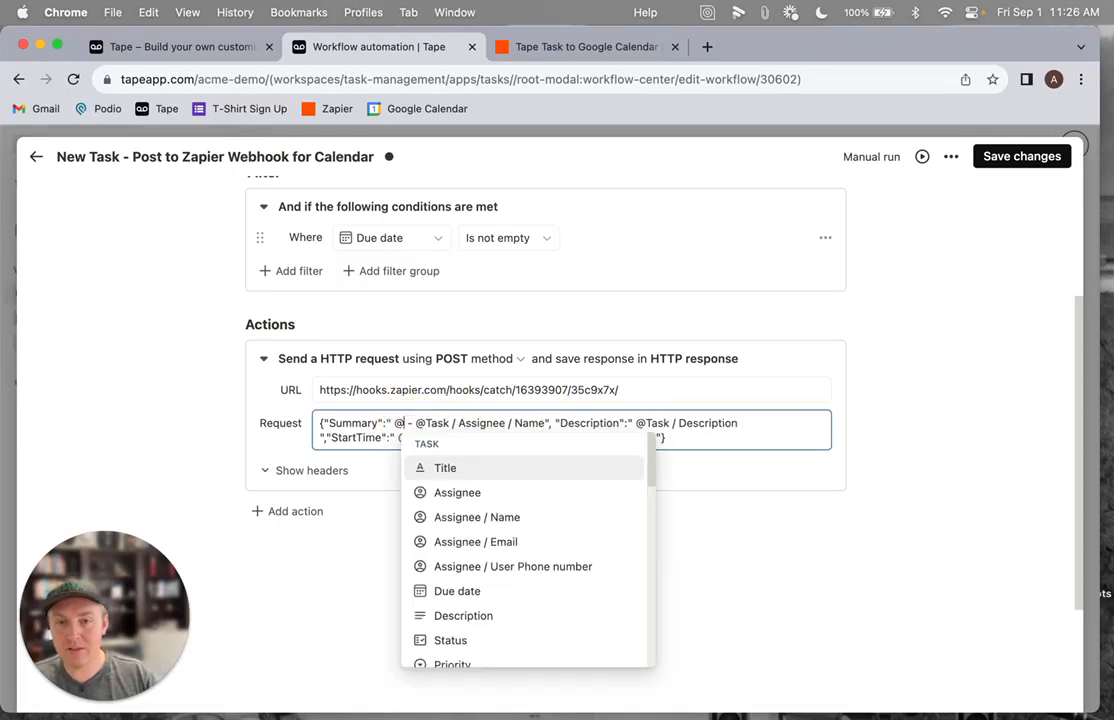
click(447, 469)
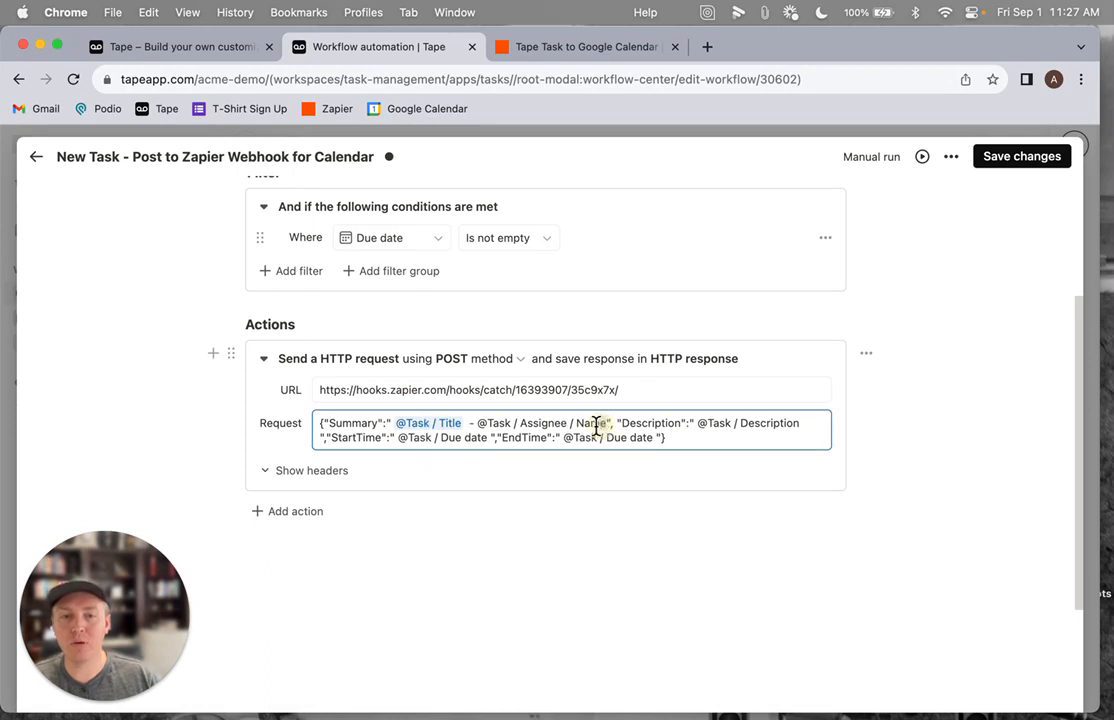
Replace the assignee placeholder in the Summary value with the Task Assignee / Name variable
drag(606, 424, 498, 422)
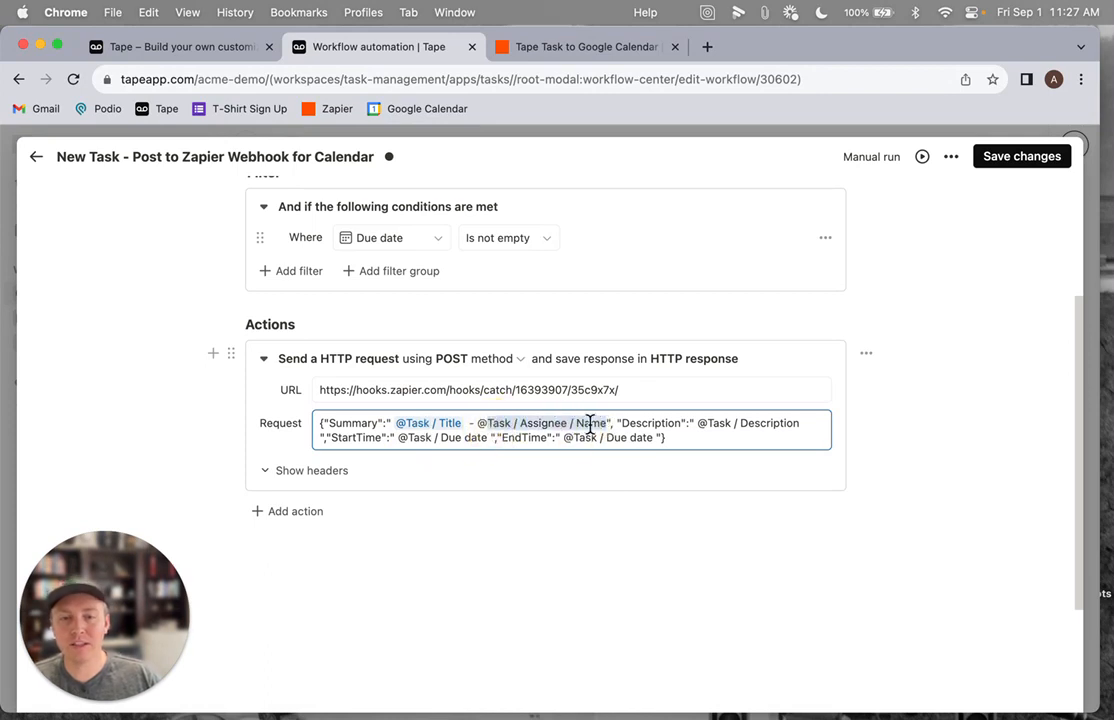
key(BackSpace)
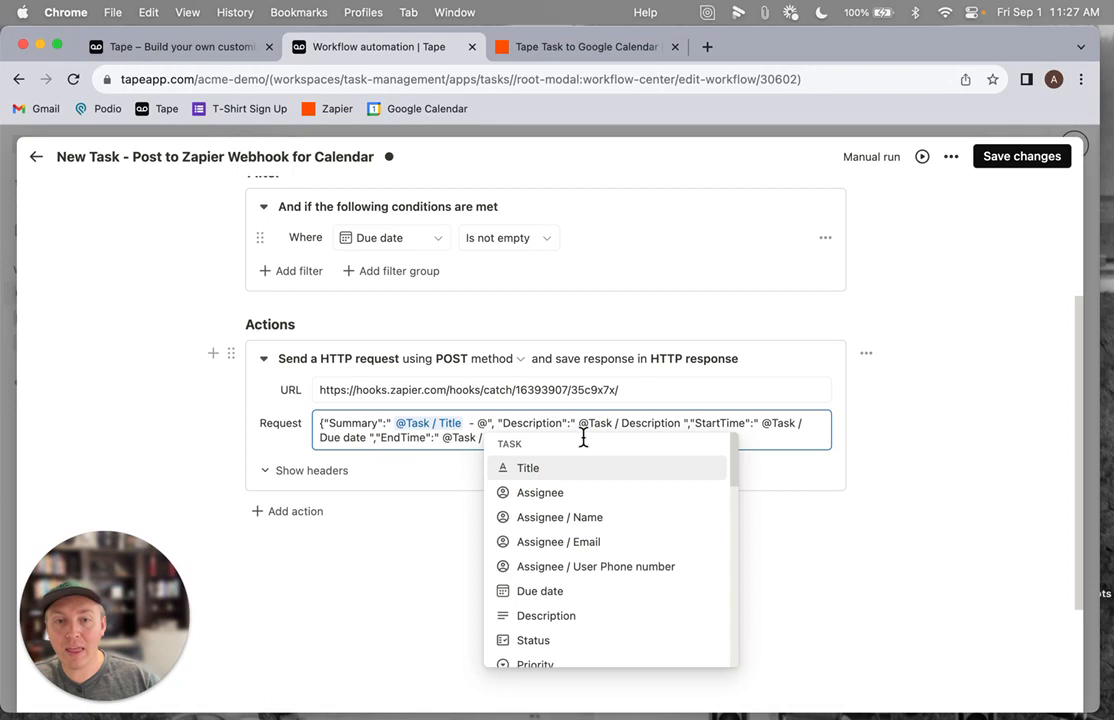
click(552, 518)
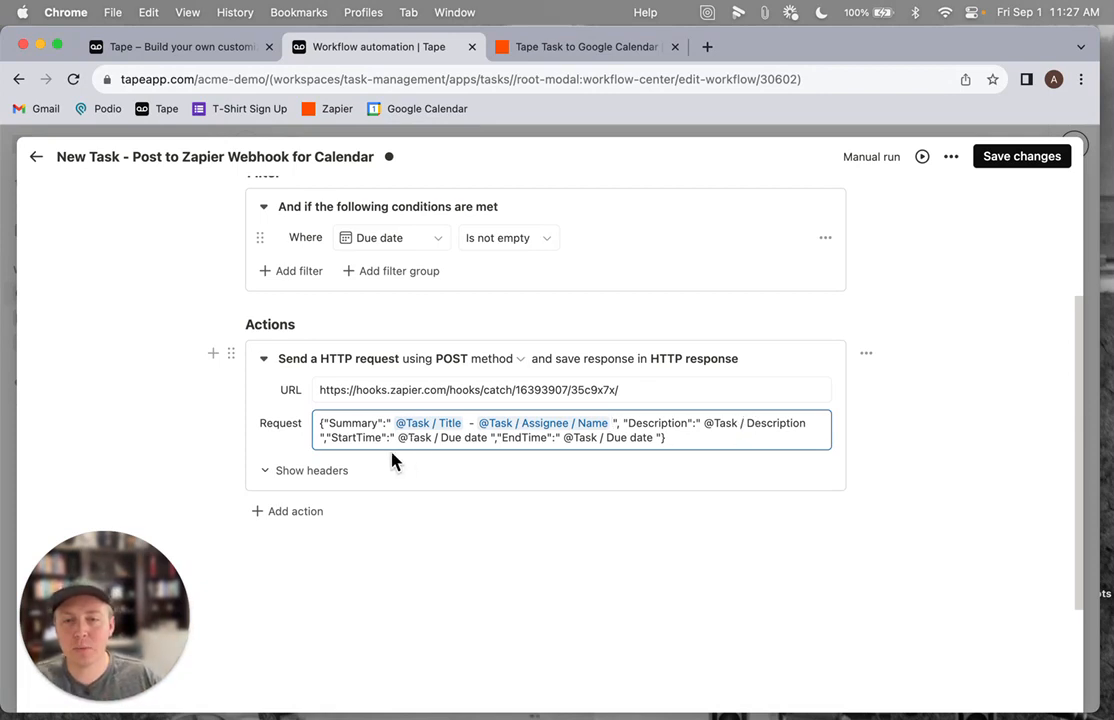
Replace the Description placeholder with the Task Description variable
drag(805, 426, 714, 425)
key(BackSpace)
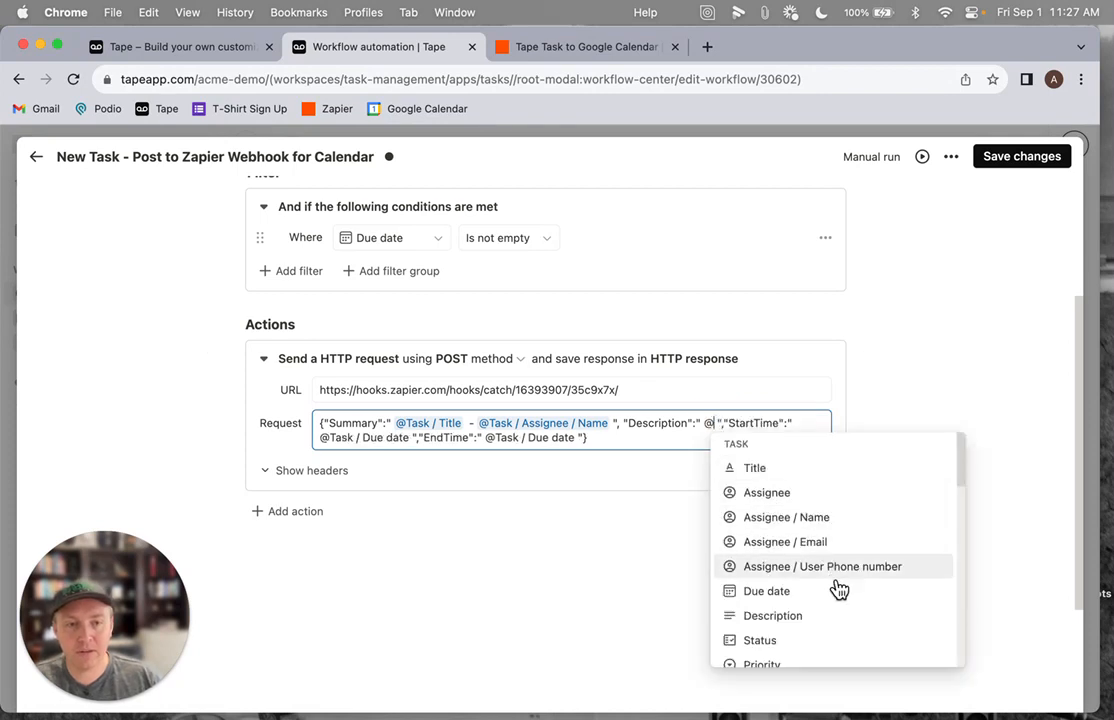
scroll(790, 568, down, 1)
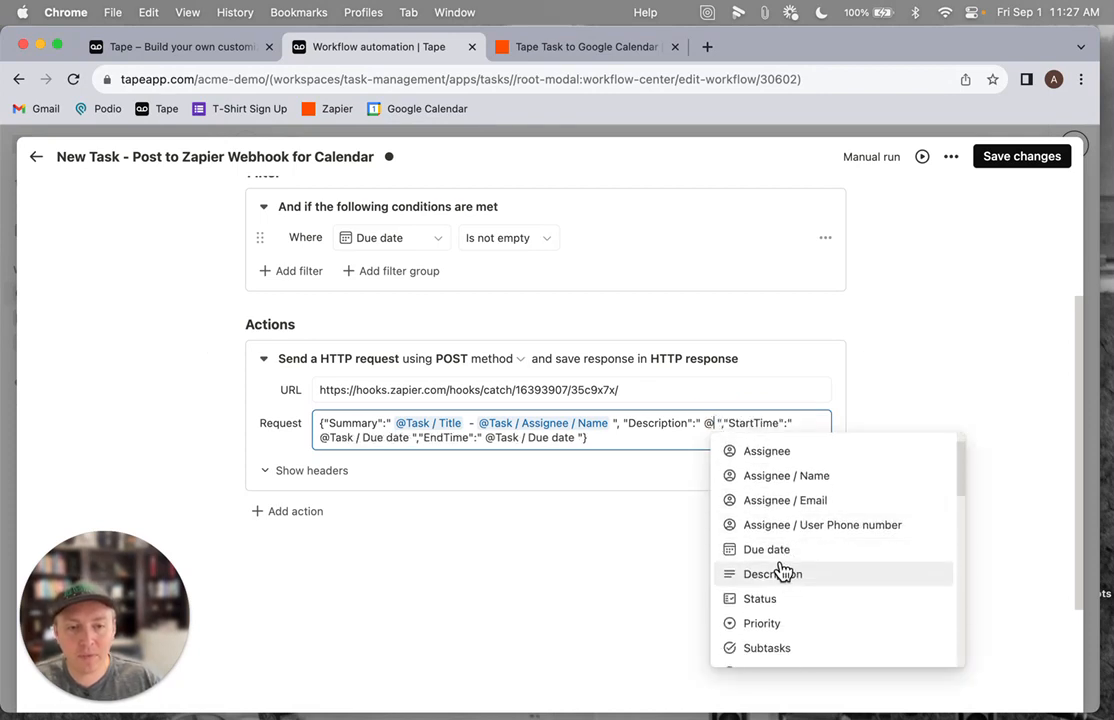
click(781, 574)
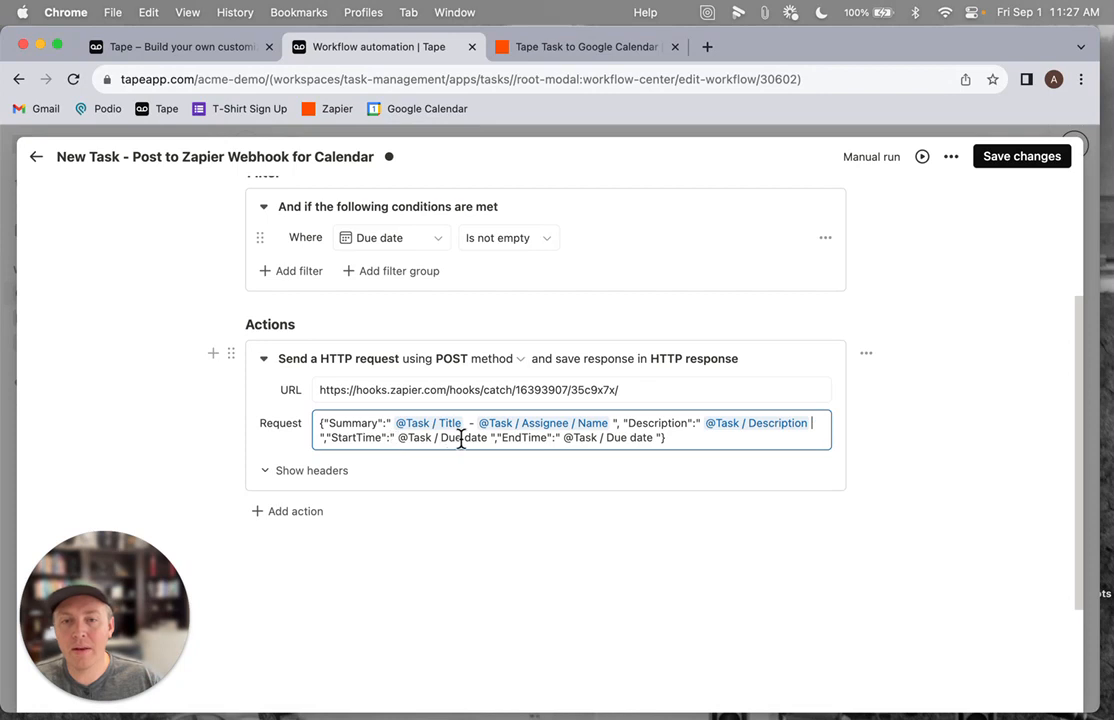
Replace the StartTime placeholder with the Task Due date variable
drag(487, 437, 405, 440)
key(BackSpace)
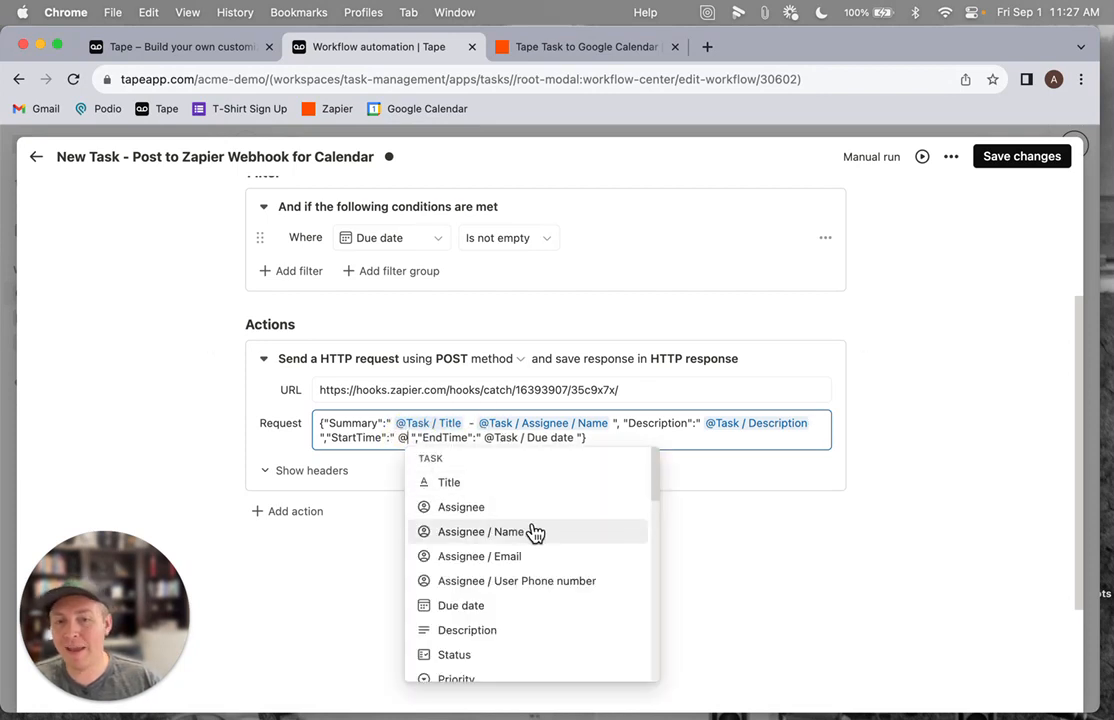
click(484, 608)
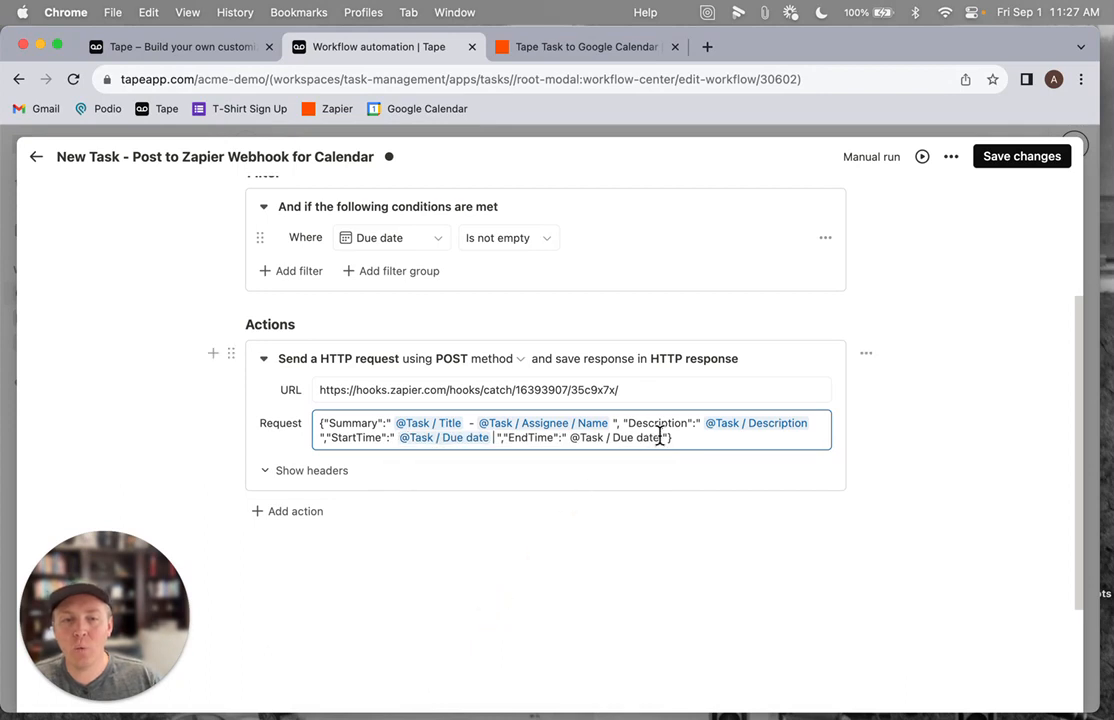
Replace the EndTime placeholder in the request body with the Task Due date variable
drag(660, 437, 578, 437)
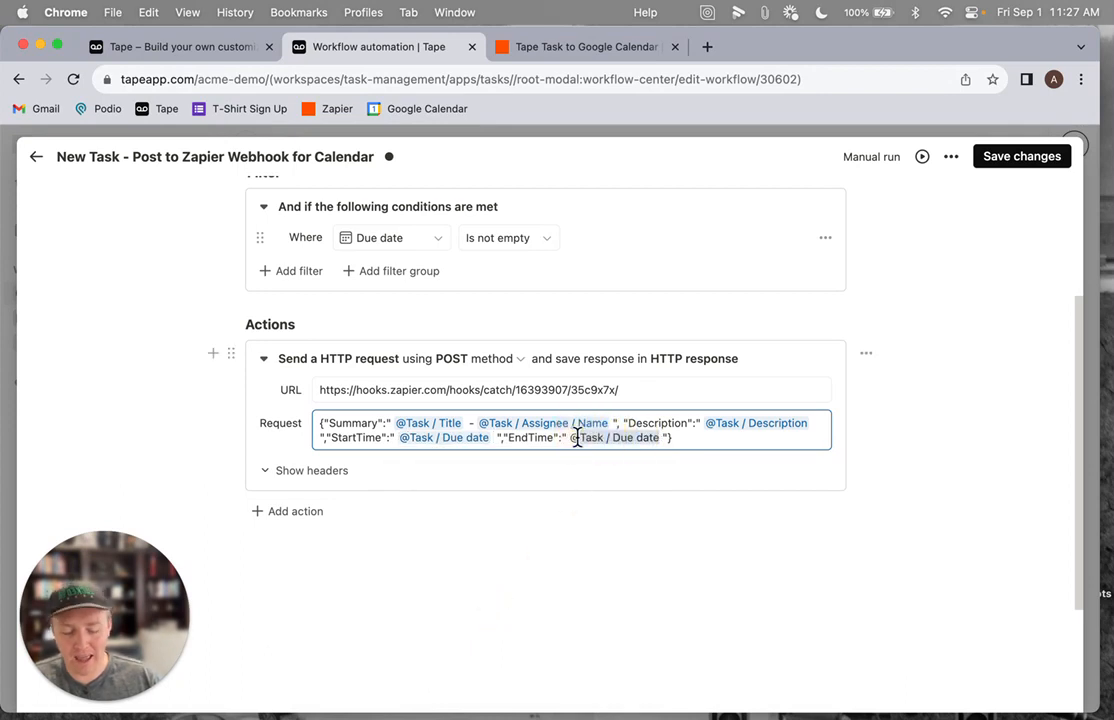
key(BackSpace)
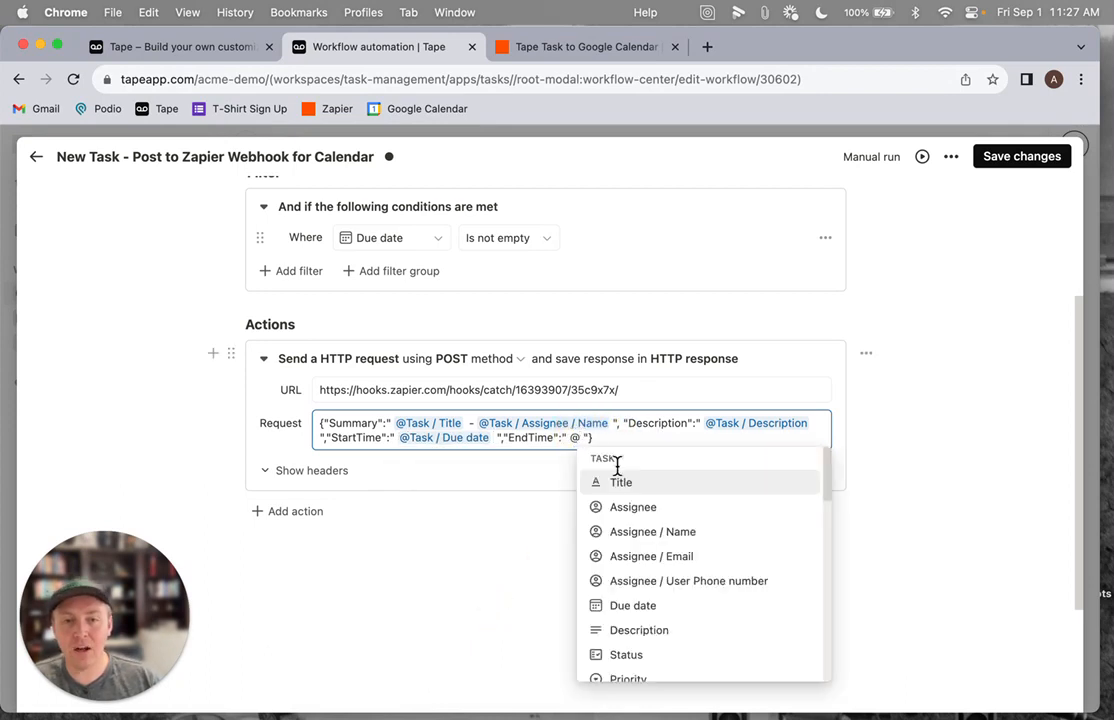
click(680, 607)
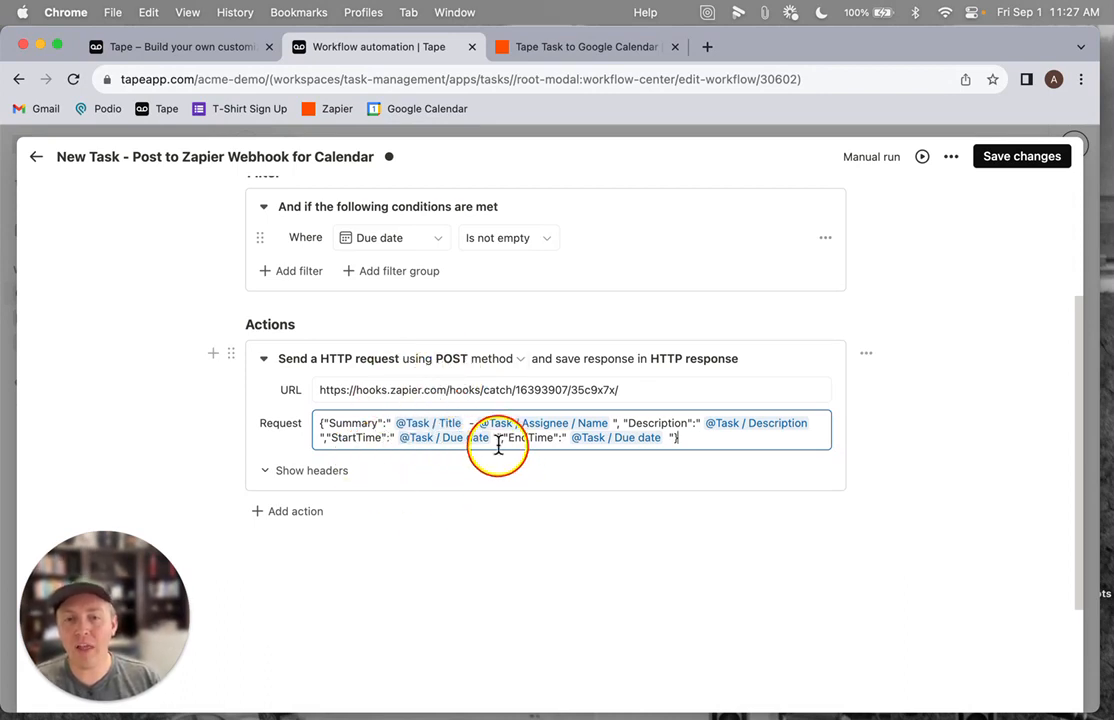
Save the automation changes and exit the automation editor
scroll(356, 388, up, 3)
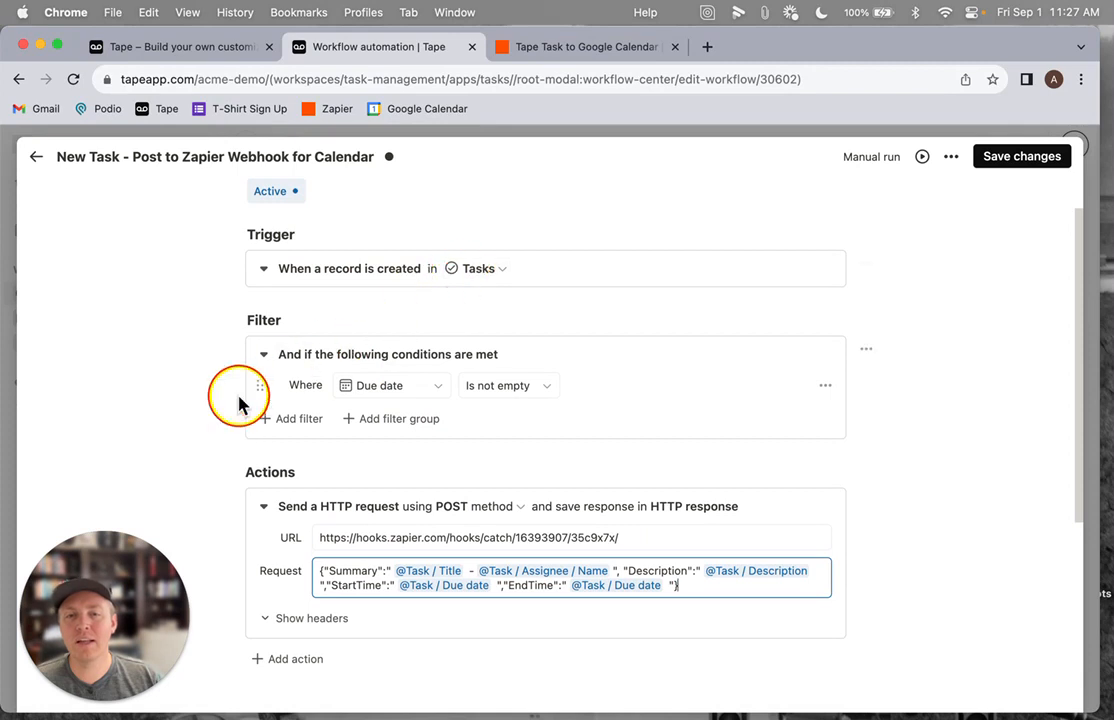
scroll(395, 395, down, 2)
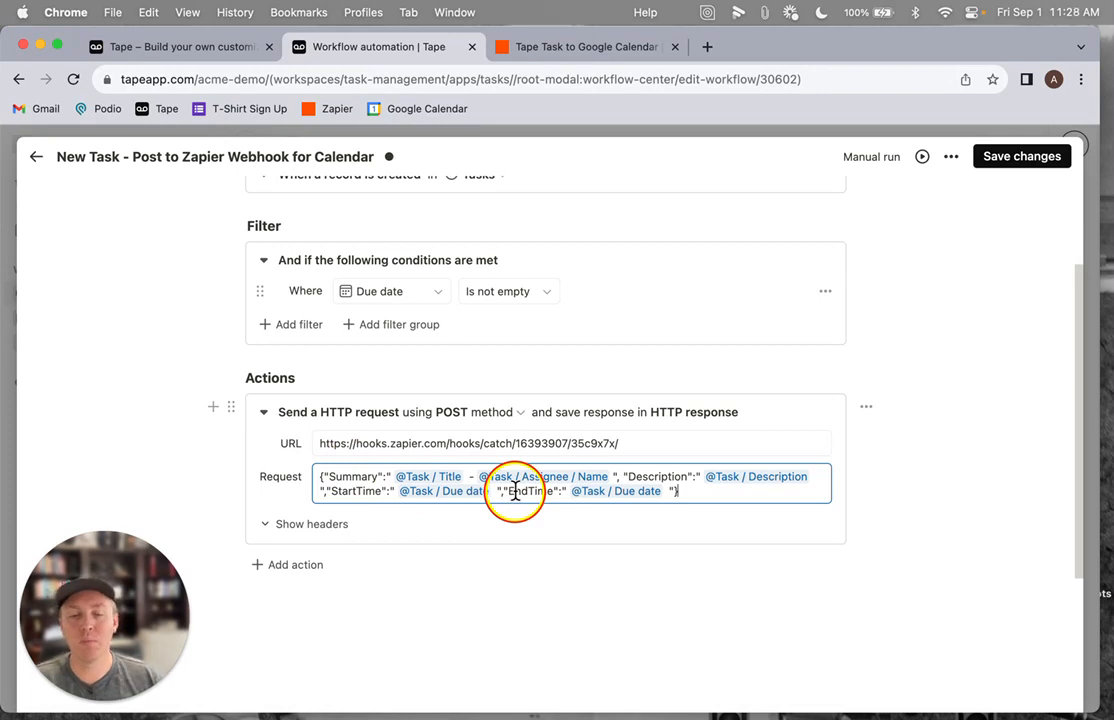
click(997, 157)
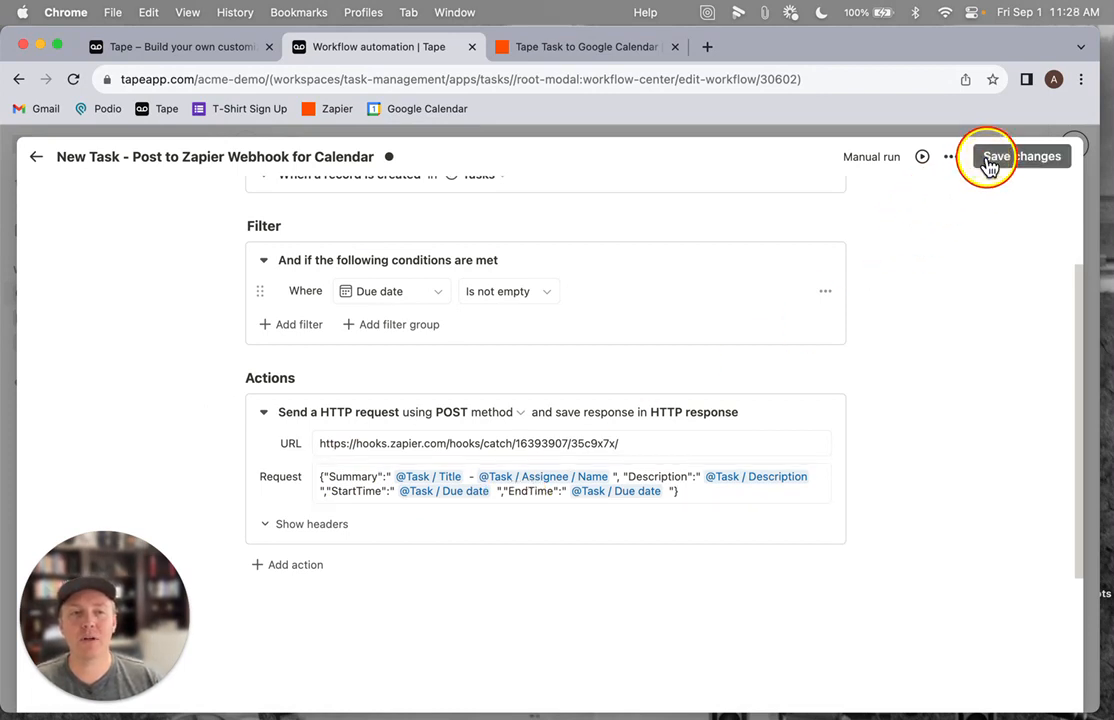
click(36, 157)
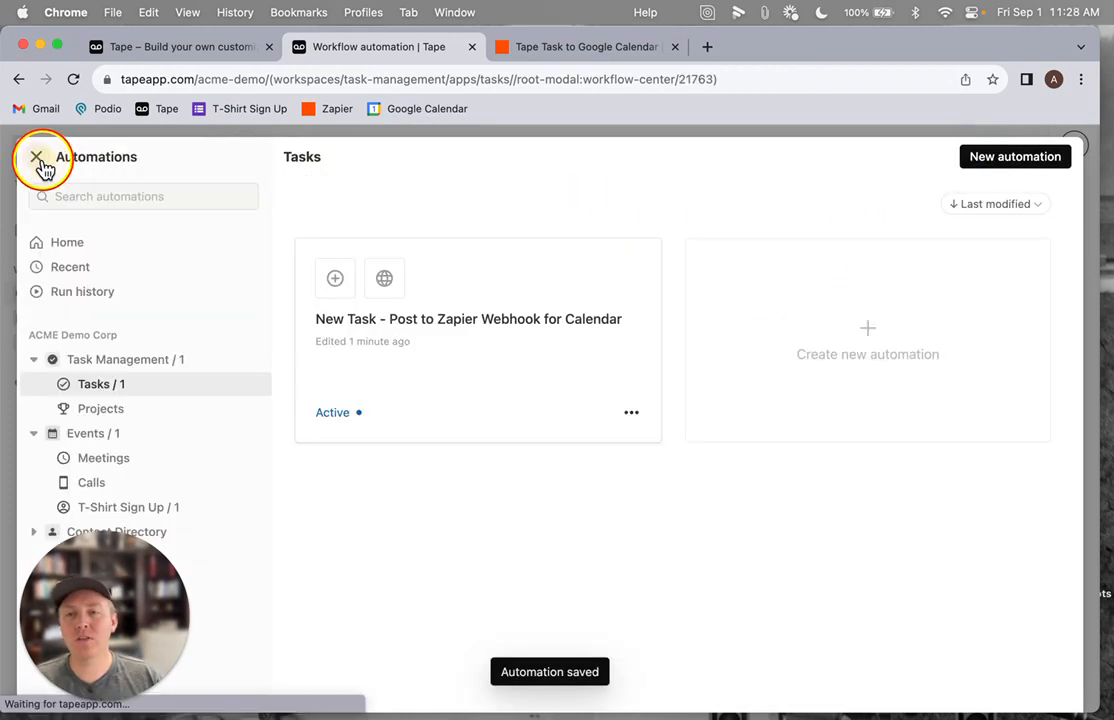
click(36, 157)
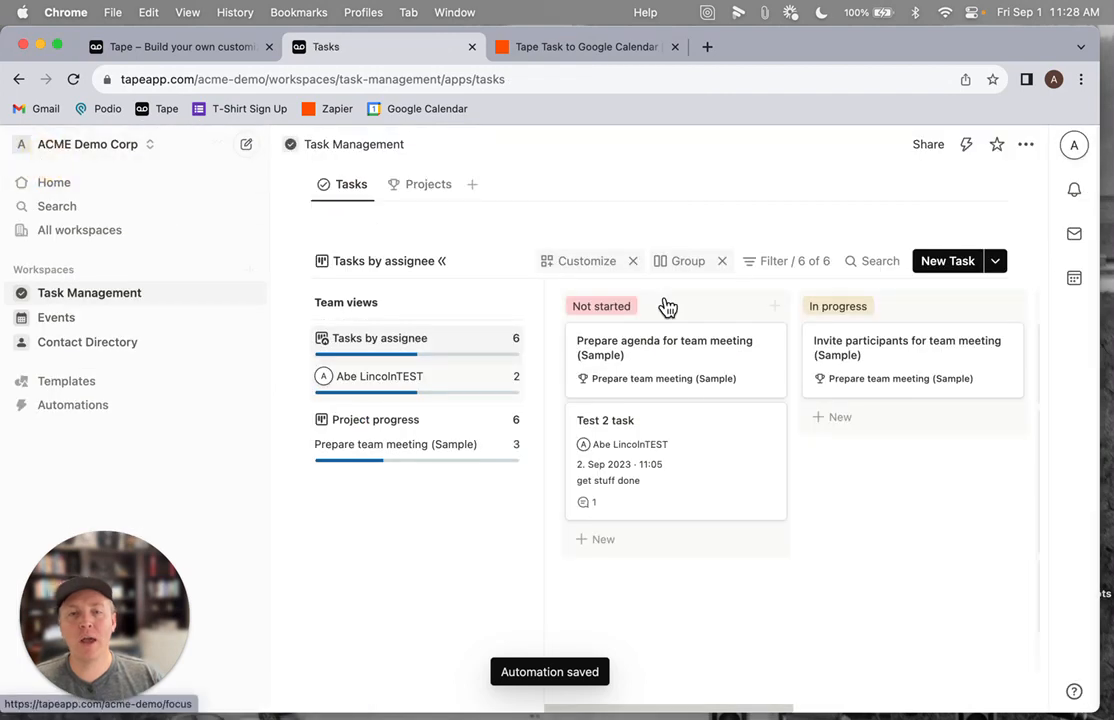
Create a new task titled Follow up with Tape Video and assign it to the demo user
click(945, 262)
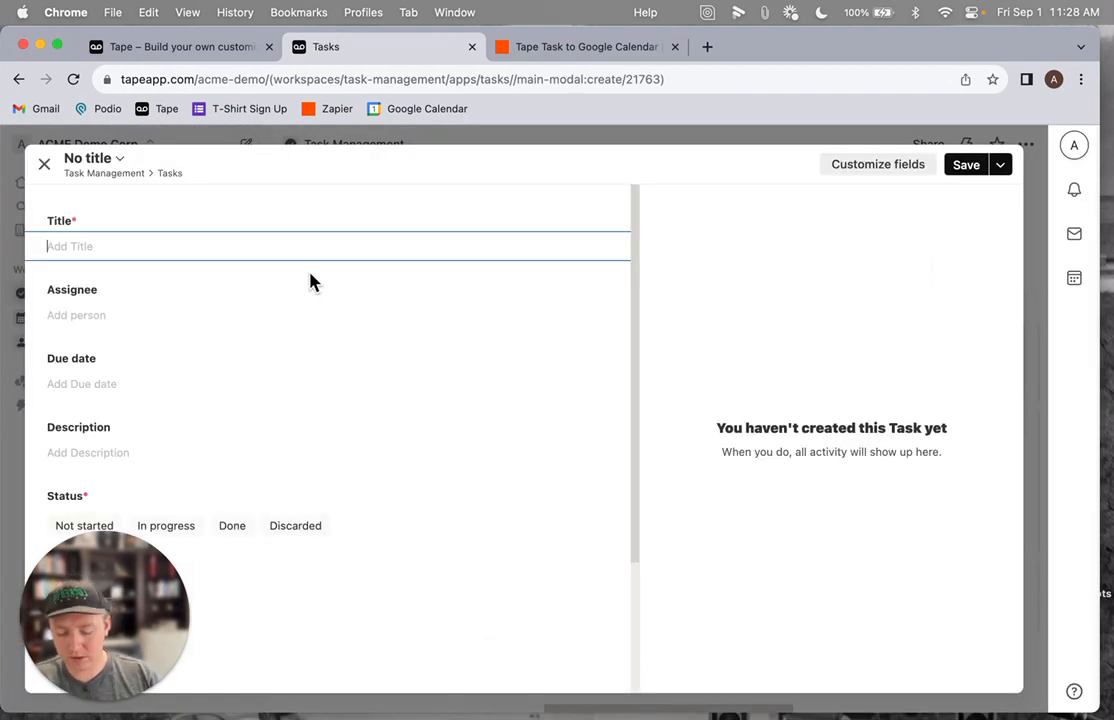
text(Follow up with Tape Video)
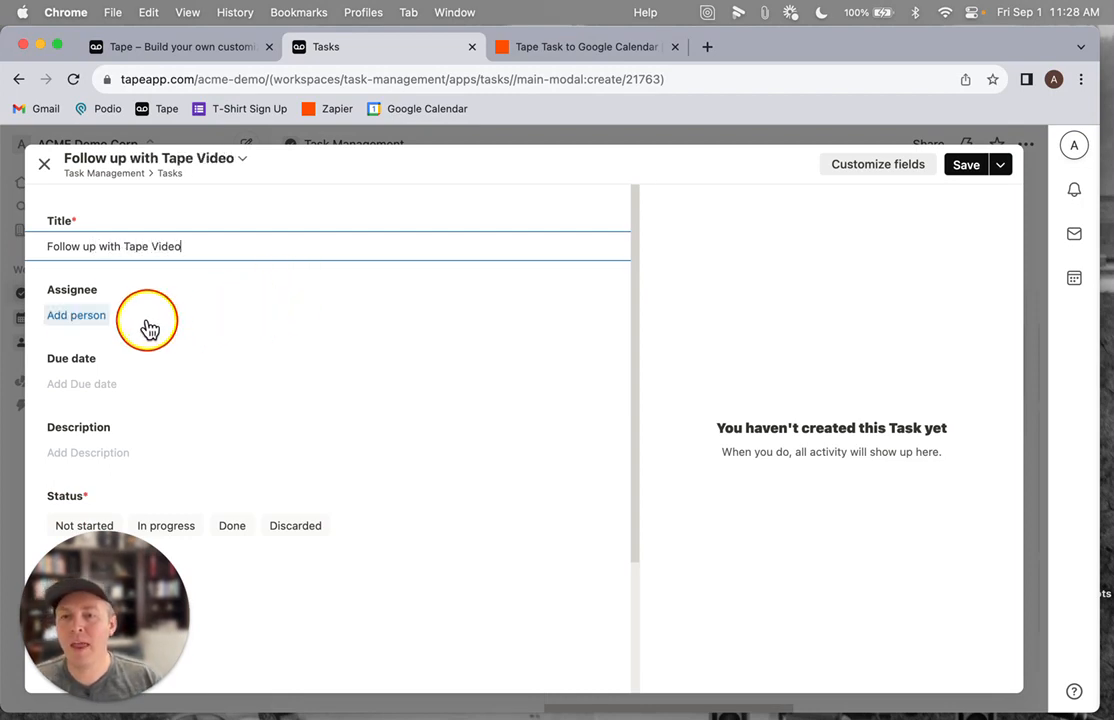
click(80, 318)
click(117, 415)
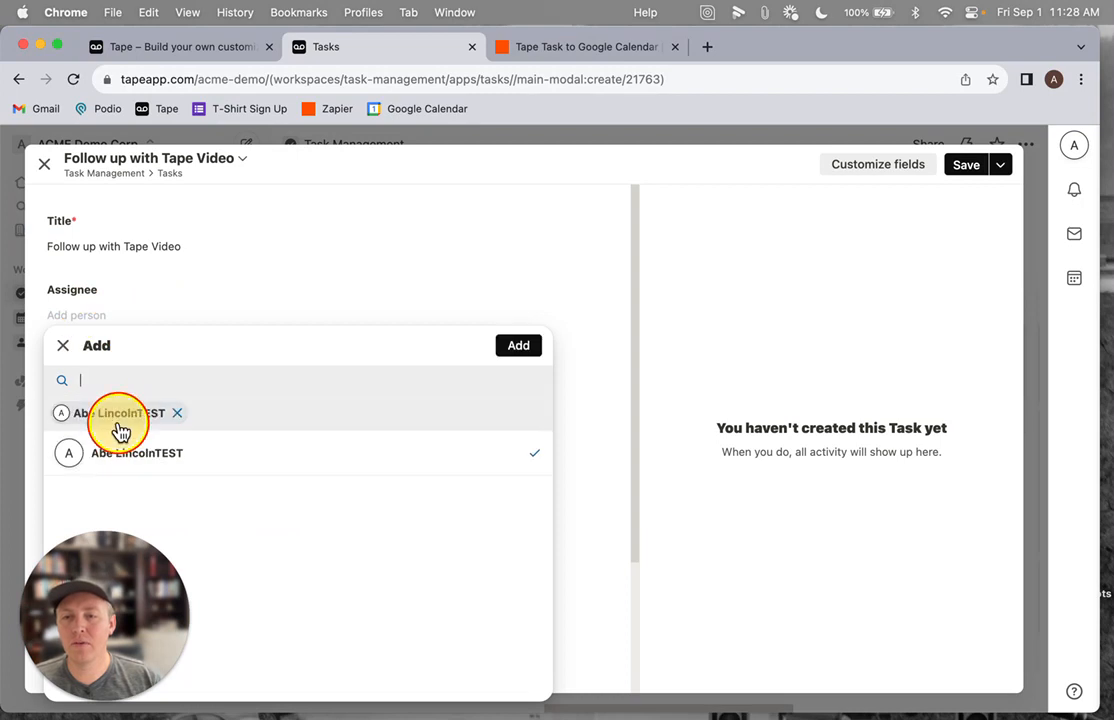
click(500, 350)
Set the task's due date to 2 September 2023 at 02:00
scroll(445, 318, down, 3)
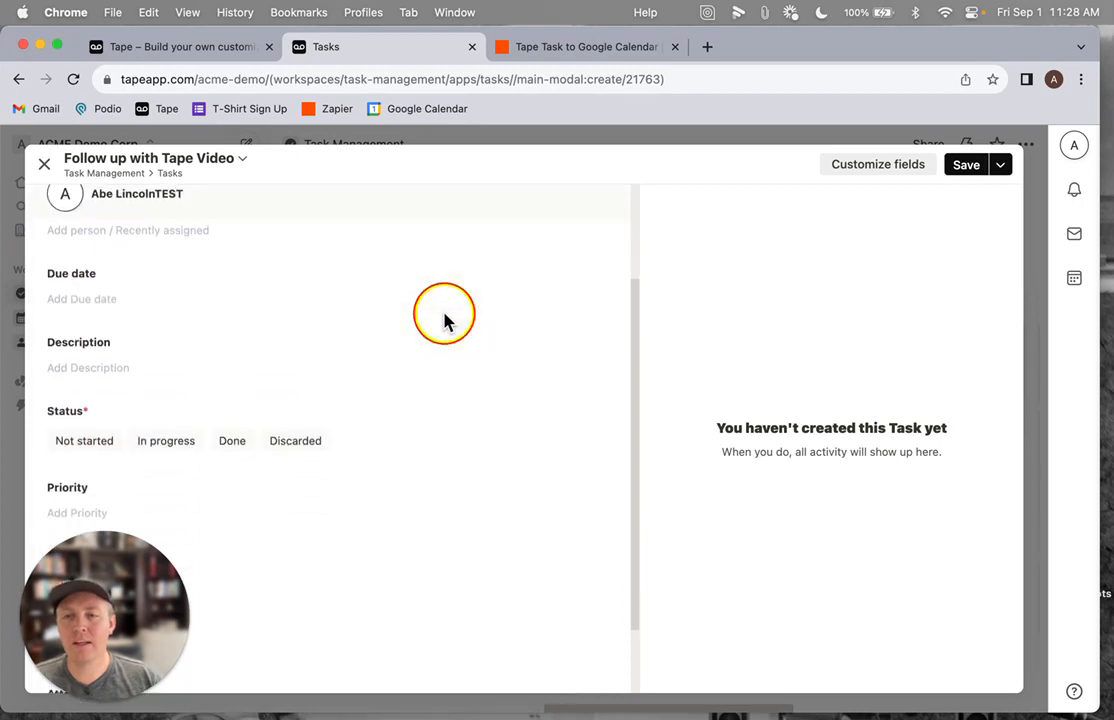
click(94, 301)
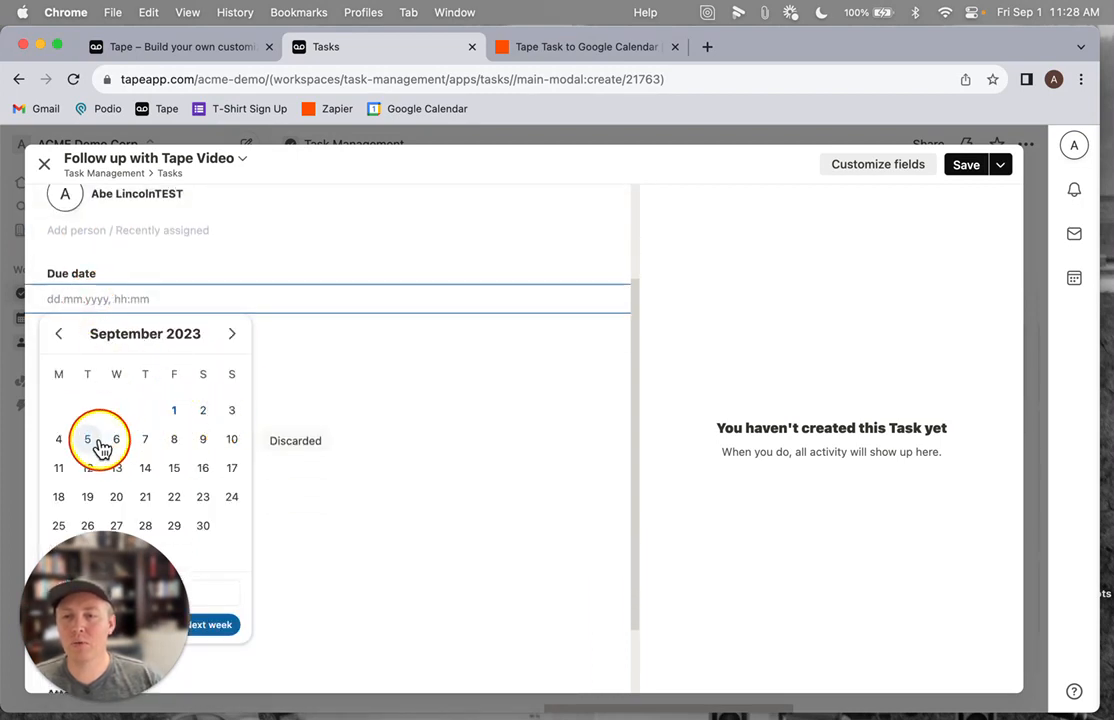
click(205, 415)
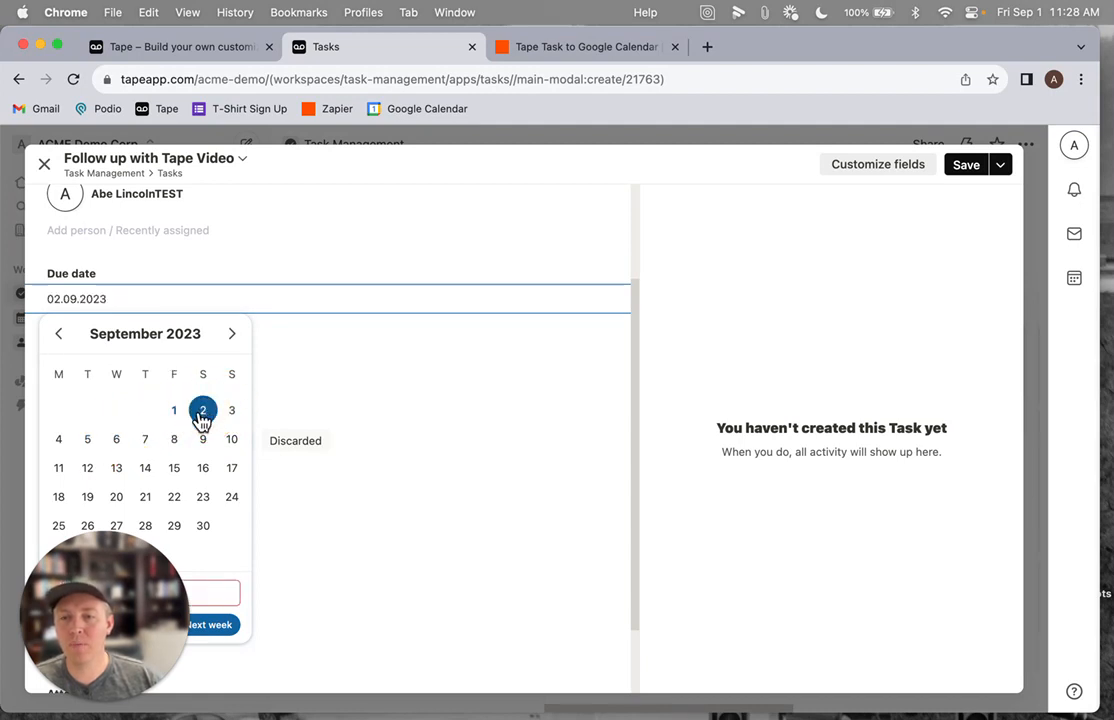
drag(74, 614, 692, 544)
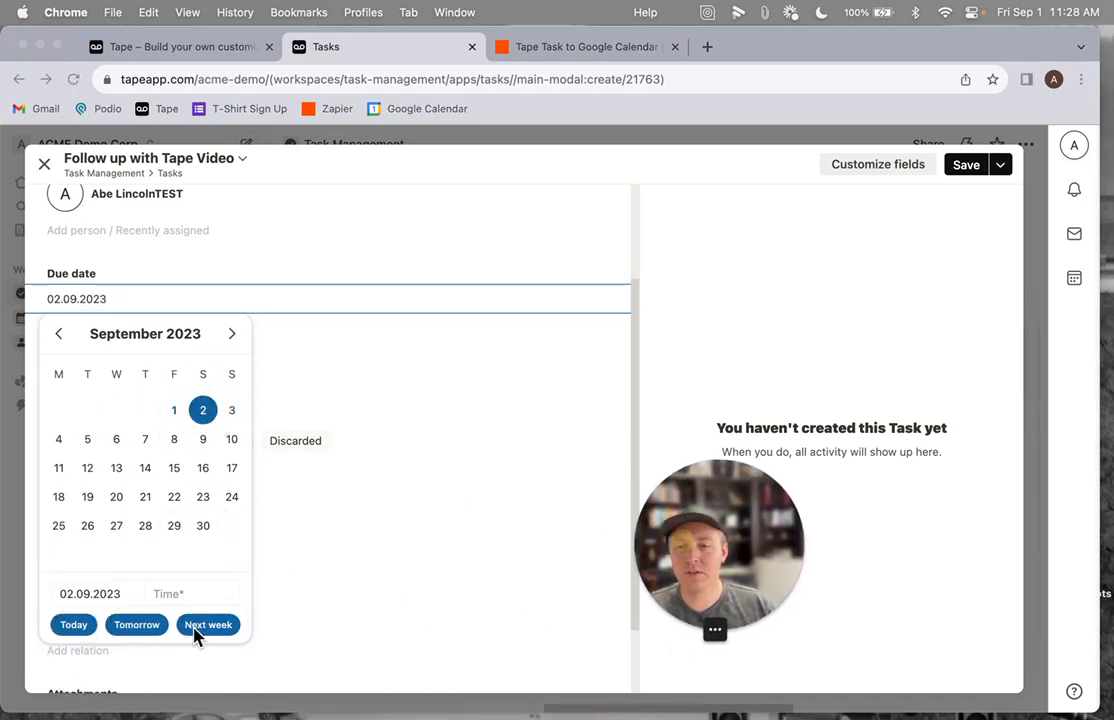
click(176, 594)
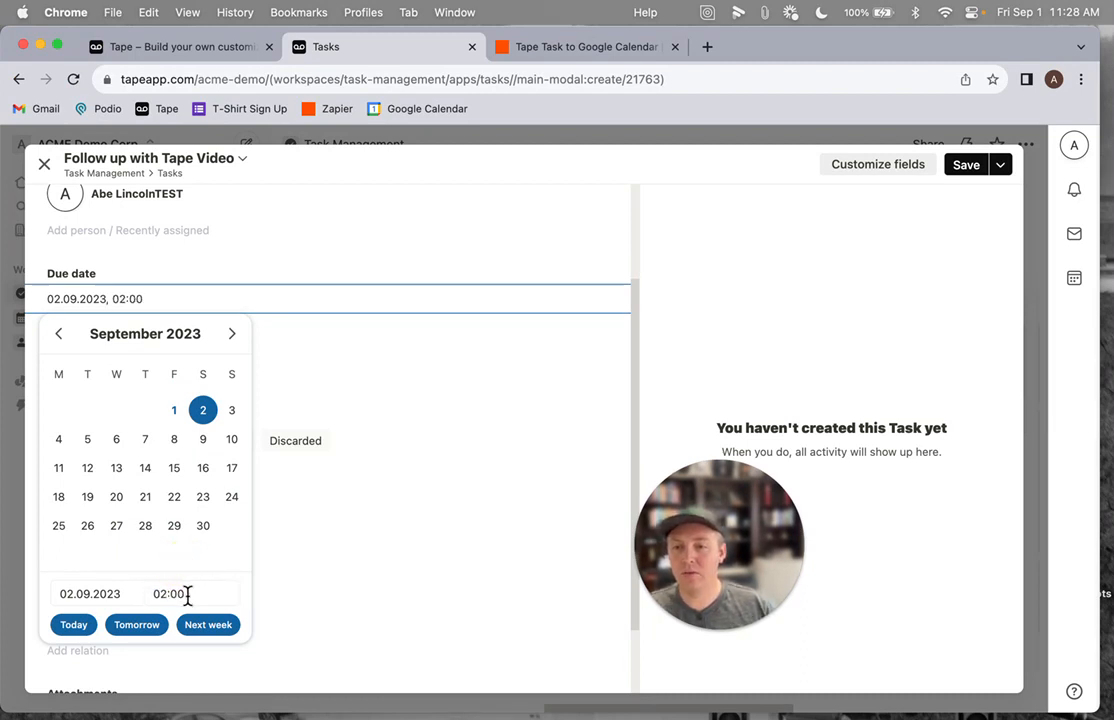
click(312, 557)
Enter the description Get stuff done, mark the status Not started, and save the new task
click(119, 358)
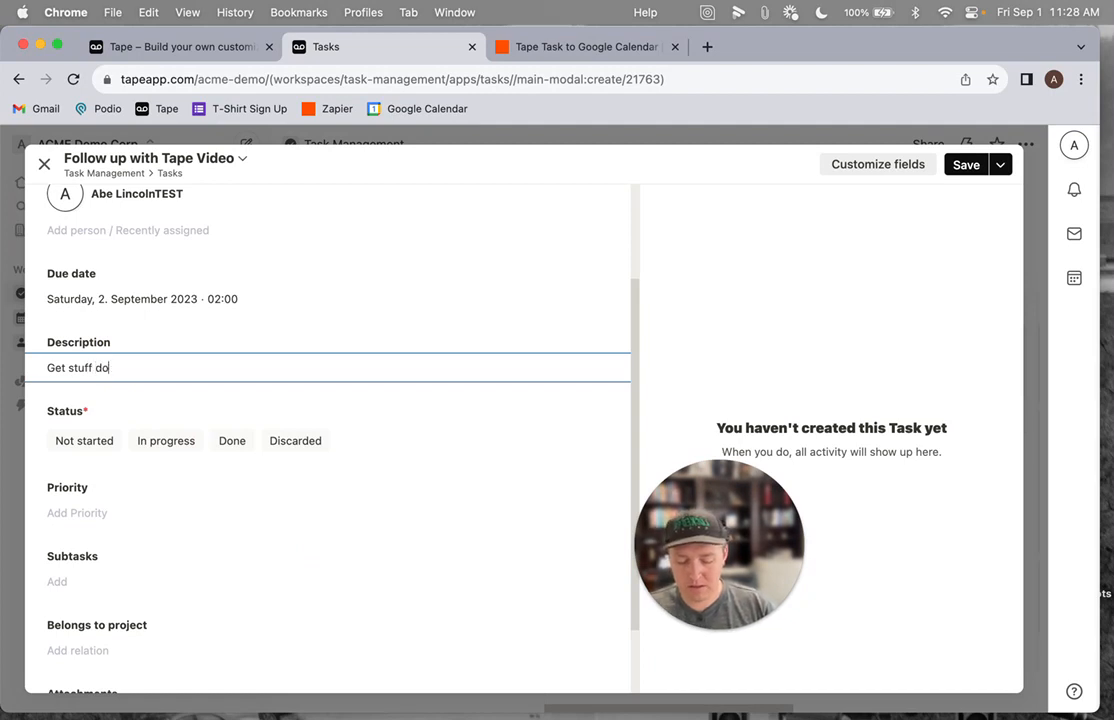
click(112, 440)
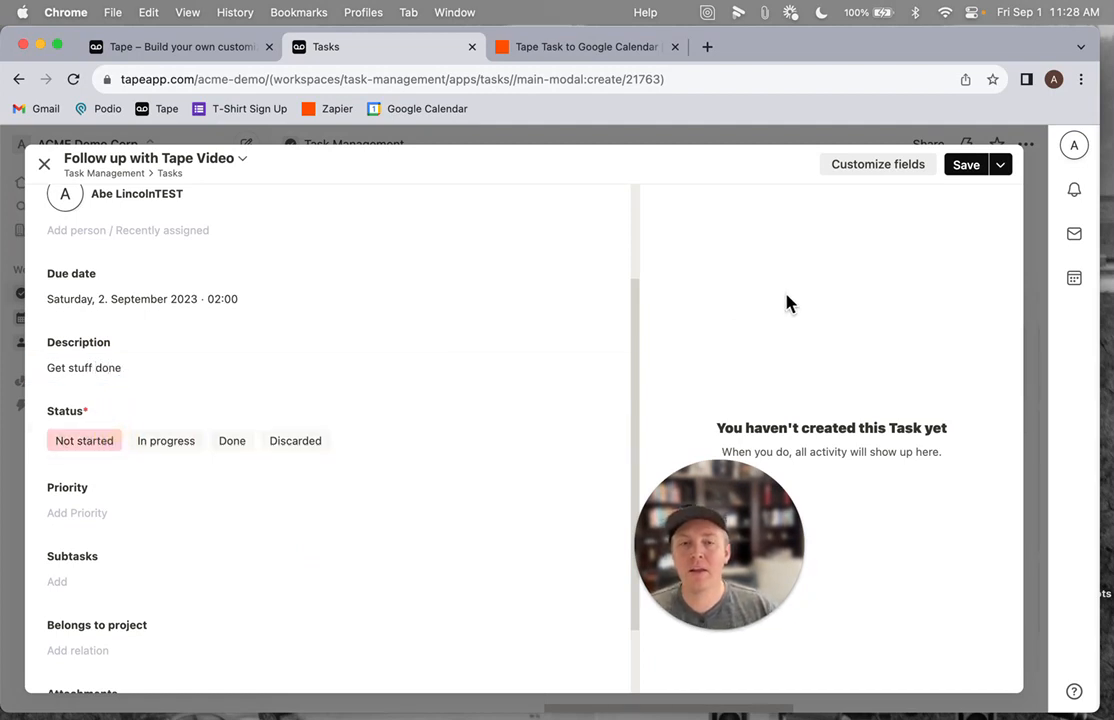
click(971, 169)
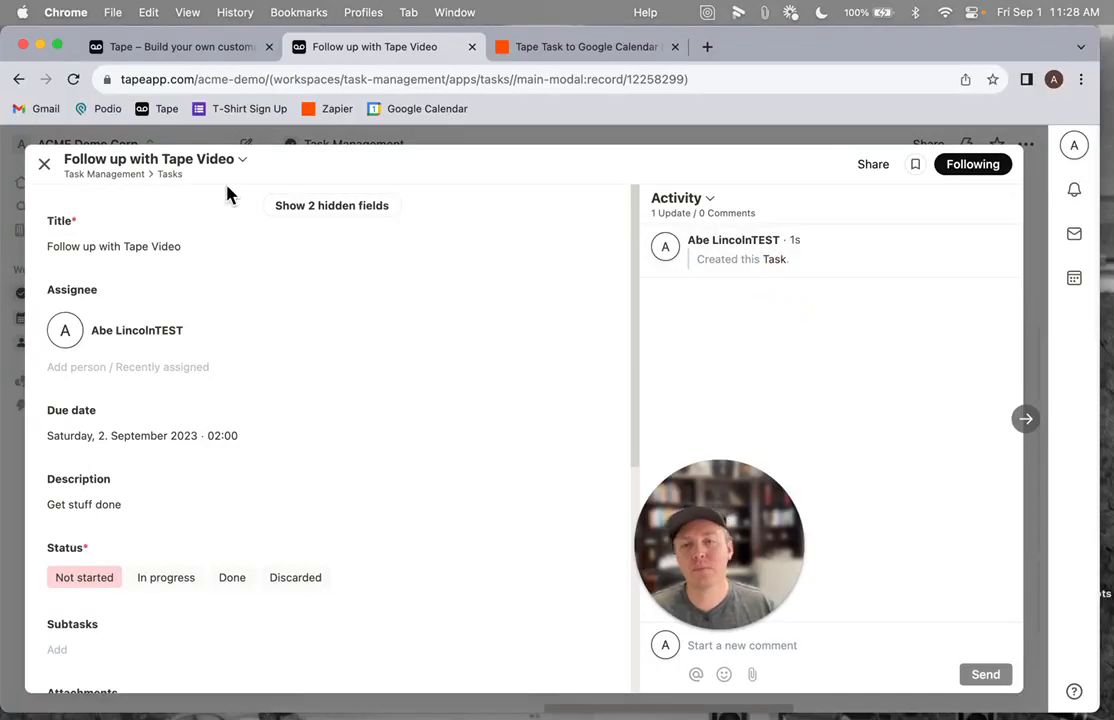
click(45, 163)
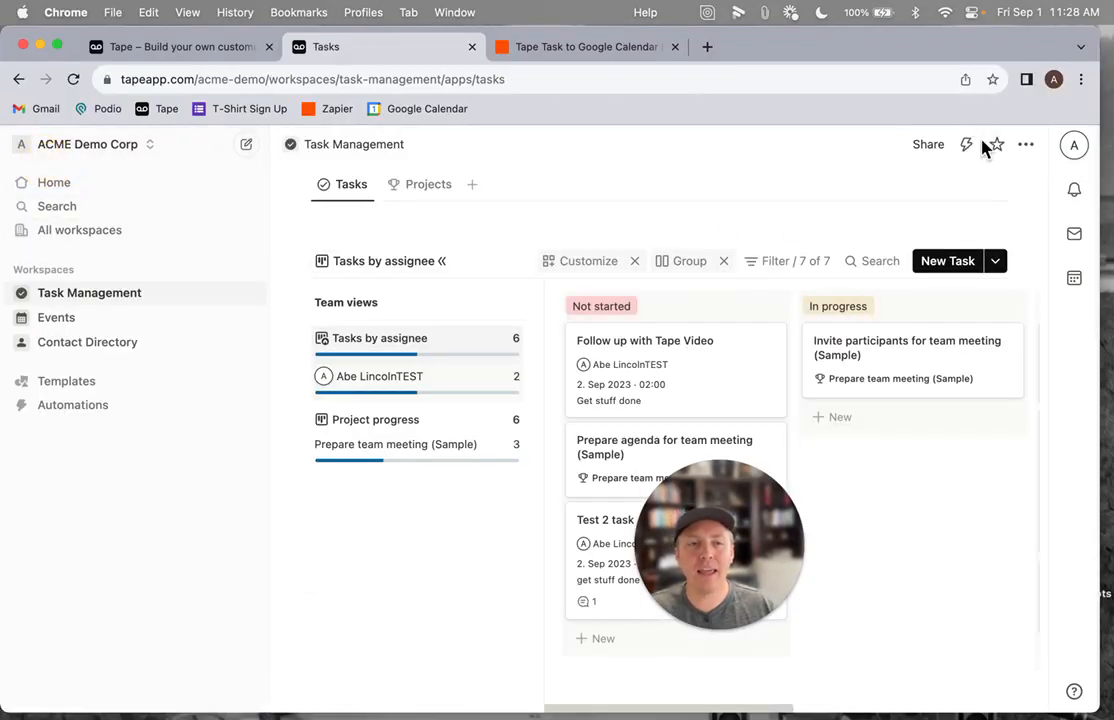
Add a comment action to the automation reading Passed task details to Google Calendar (via zapier)
click(968, 147)
click(440, 358)
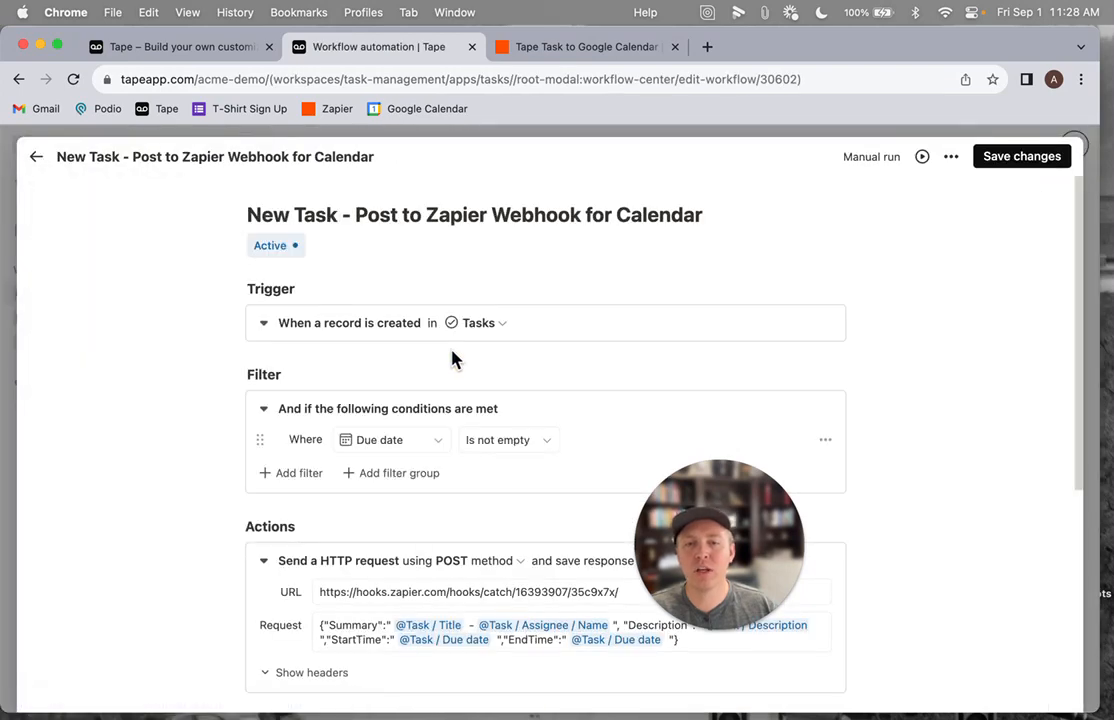
scroll(455, 363, down, 5)
click(282, 418)
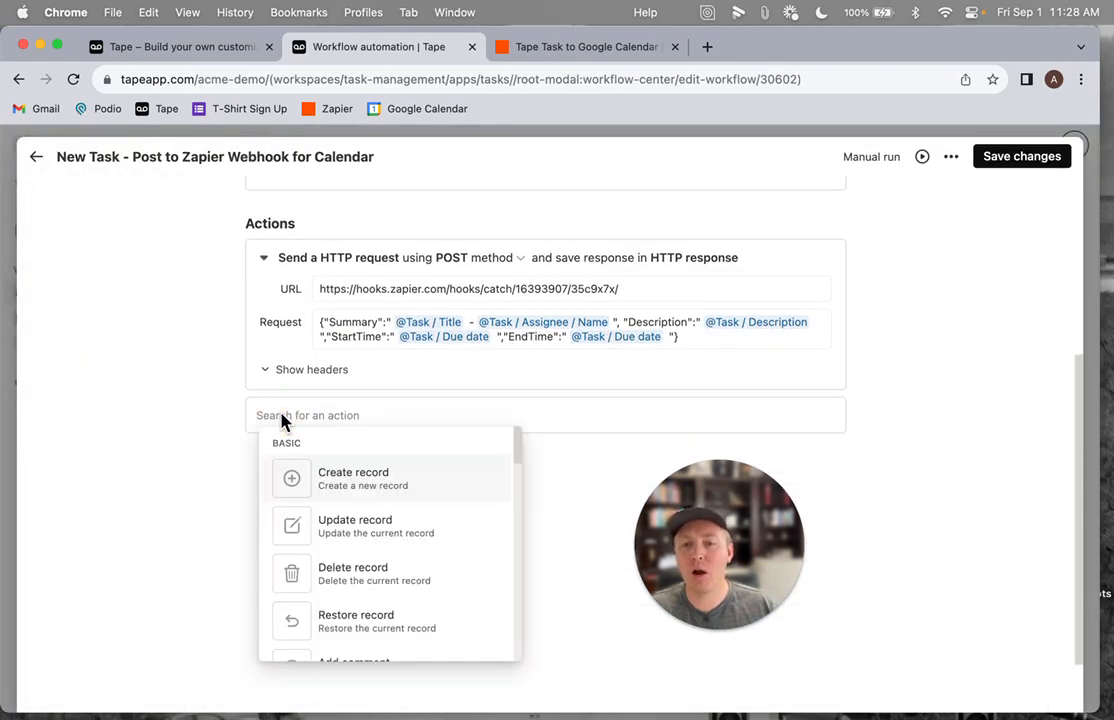
scroll(405, 546, down, 4)
click(380, 512)
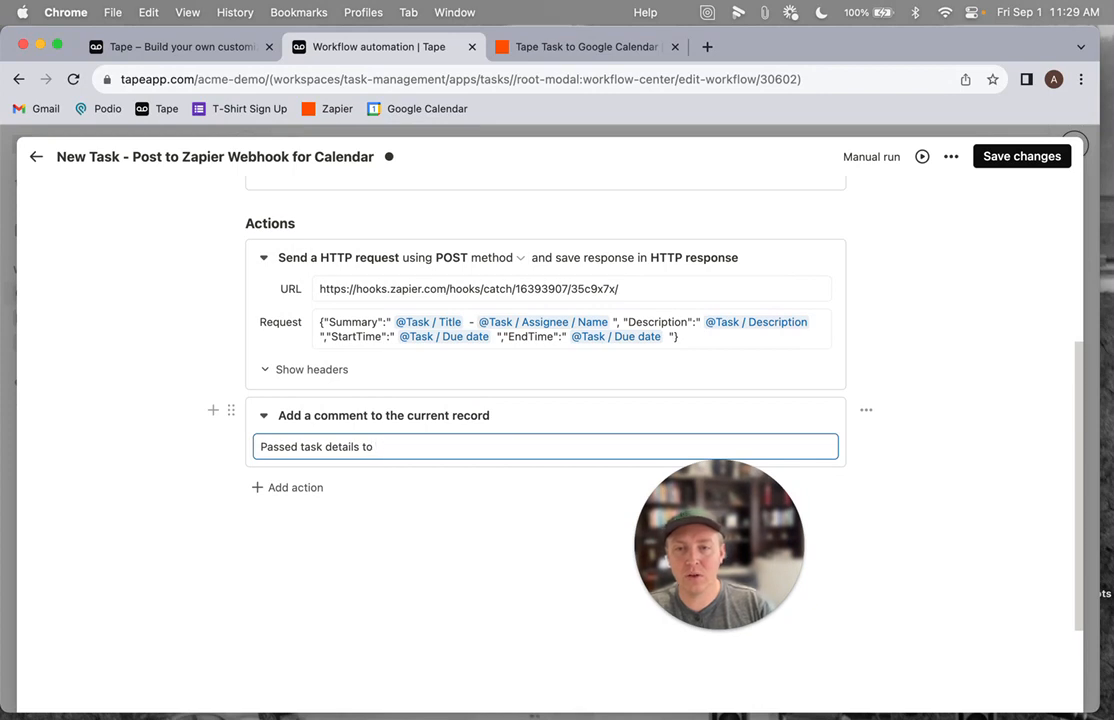
text(Passed task details to Google Calendar)
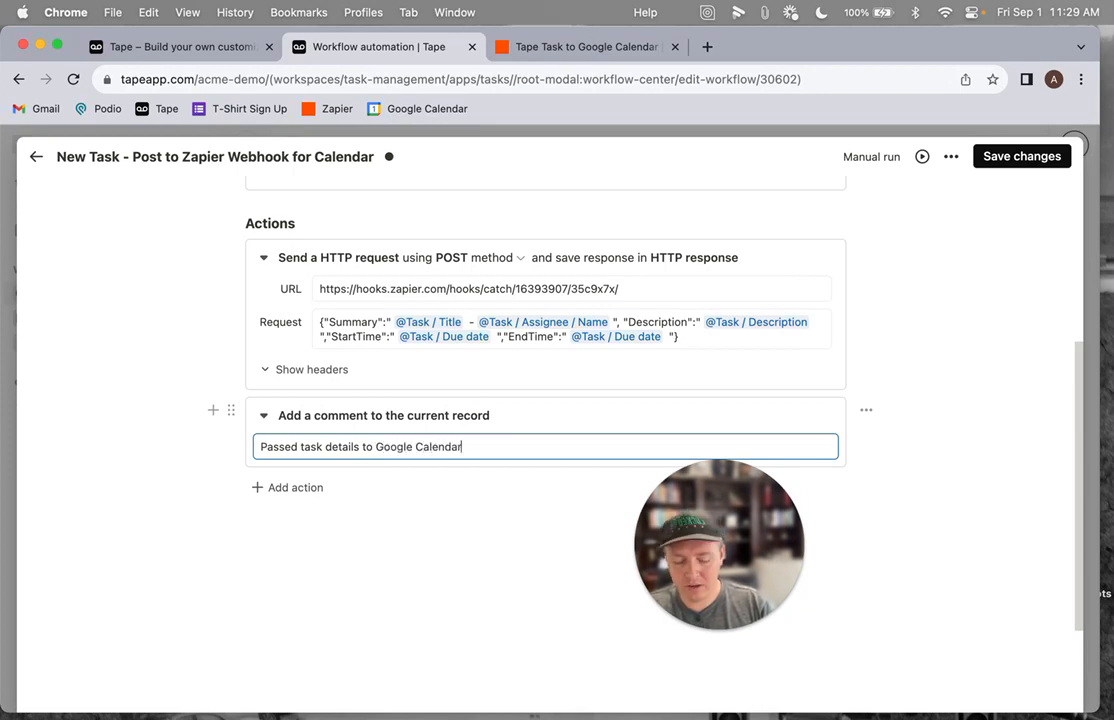
text( (via zapier))
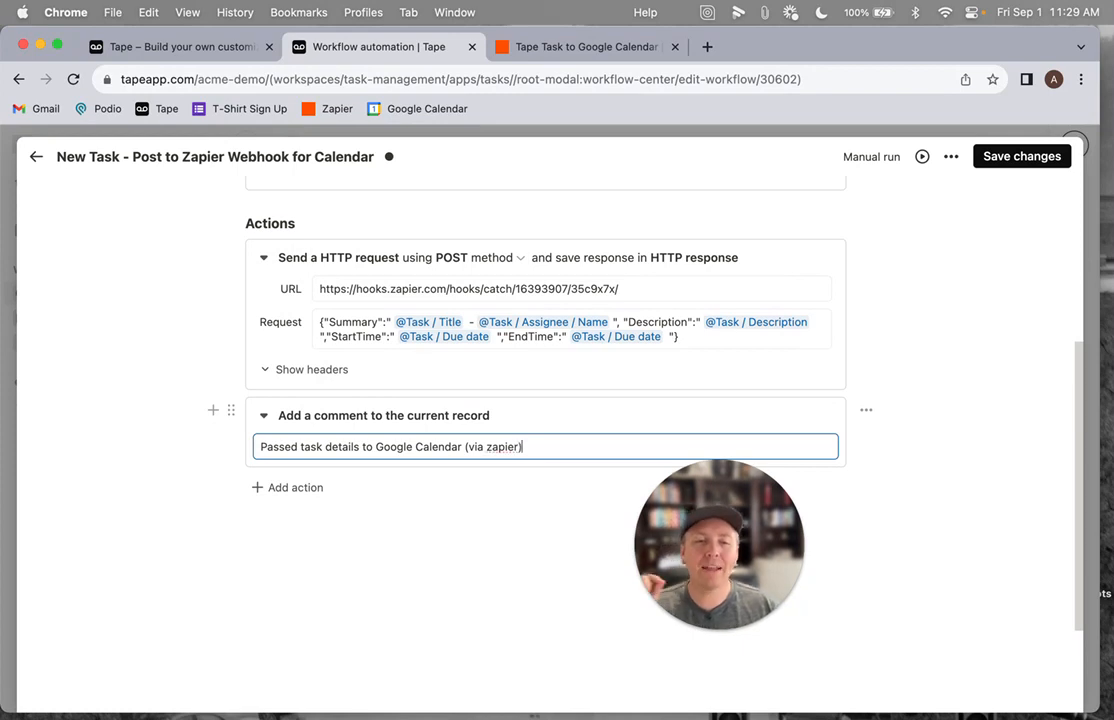
Save the updated automation and close the automations panel
click(354, 527)
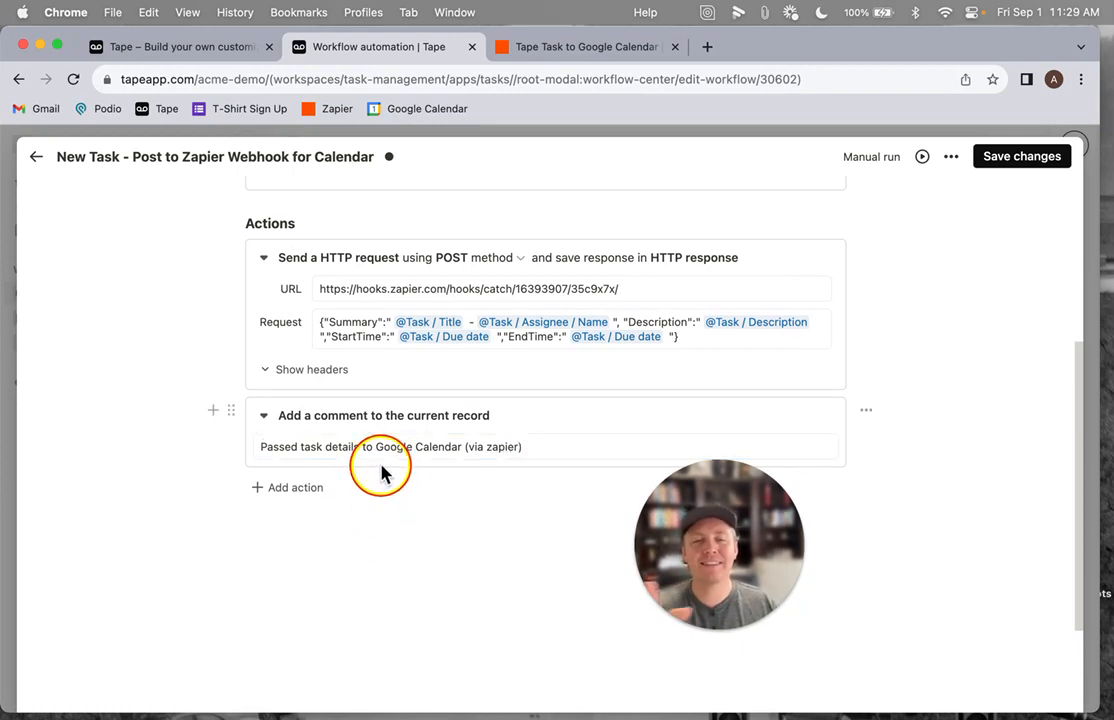
click(990, 157)
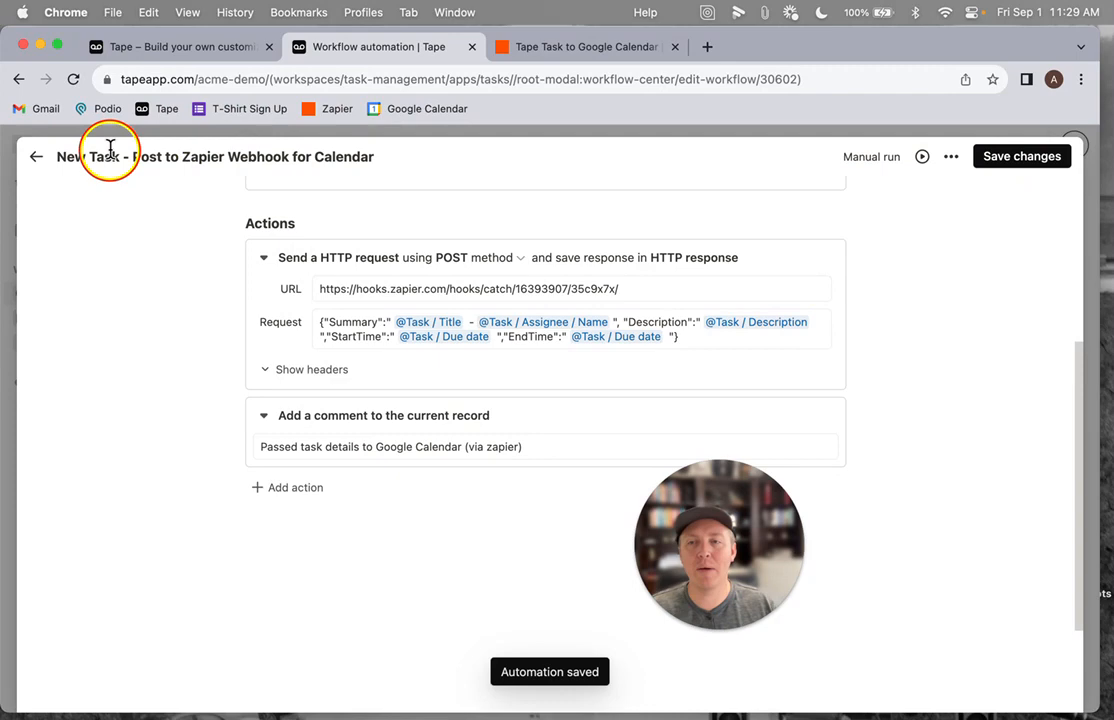
click(37, 160)
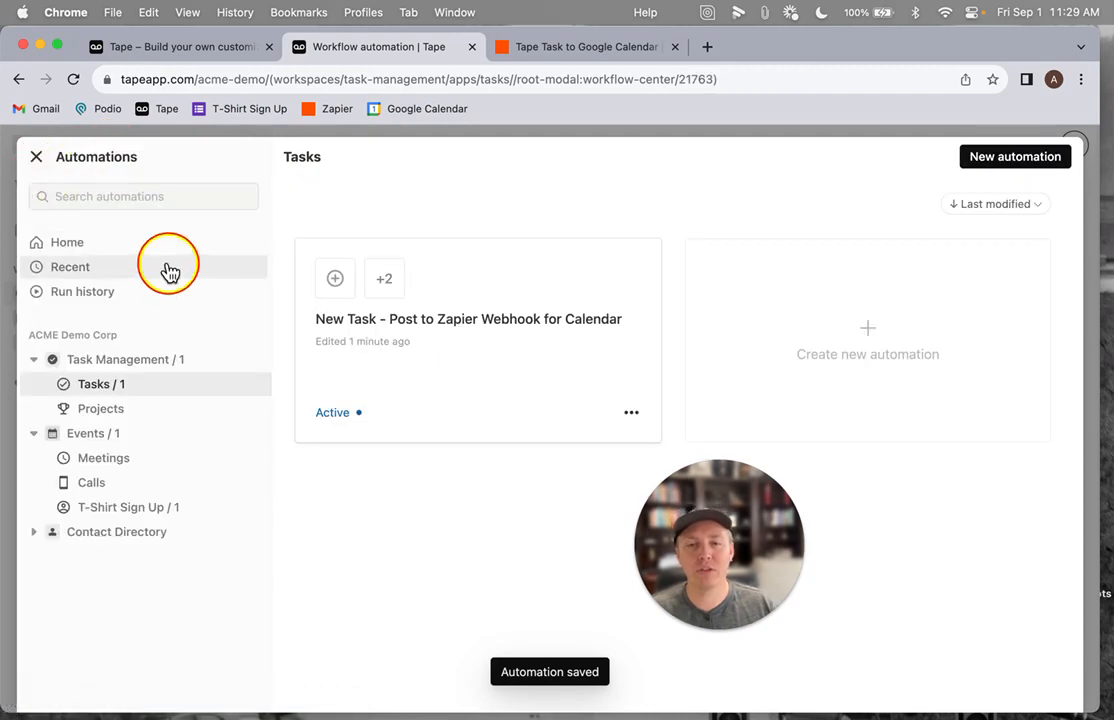
click(36, 158)
Switch to the Zapier zap and pull in new test records for the Catch Hook trigger
click(561, 55)
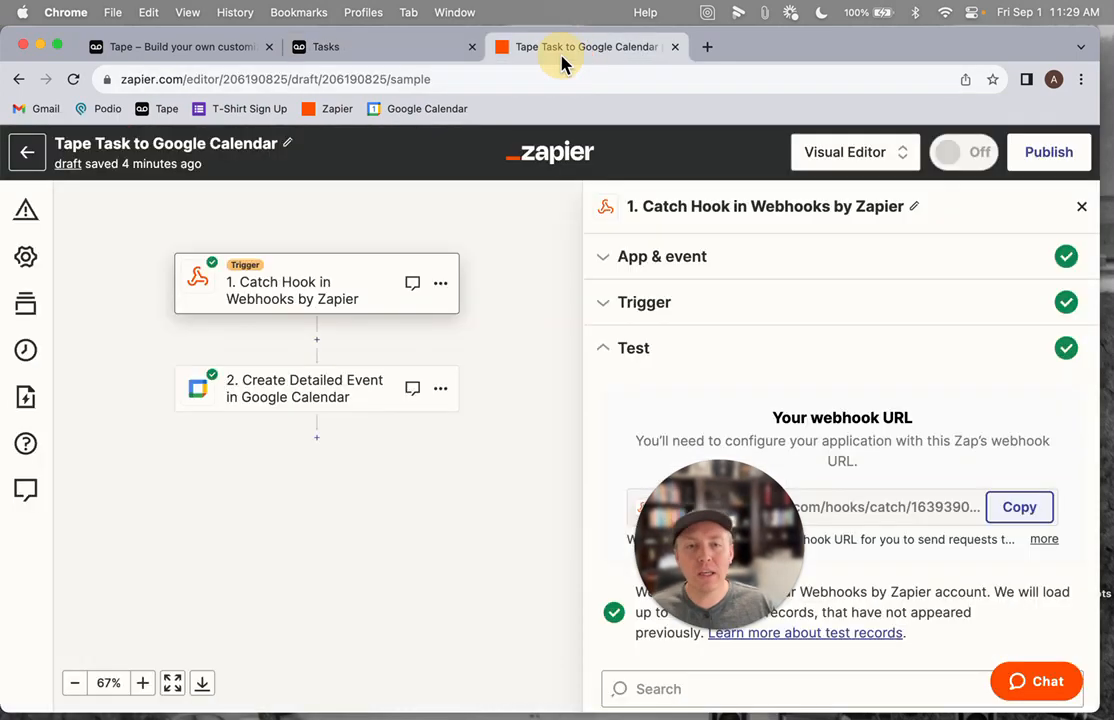
click(305, 305)
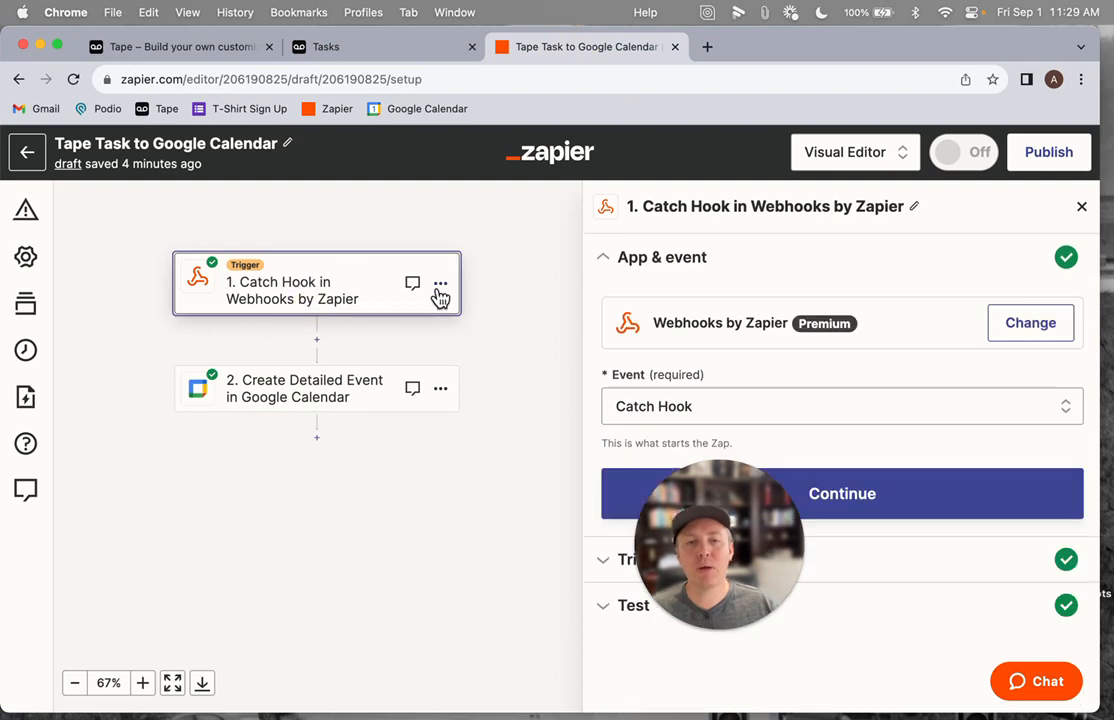
drag(690, 560, 162, 604)
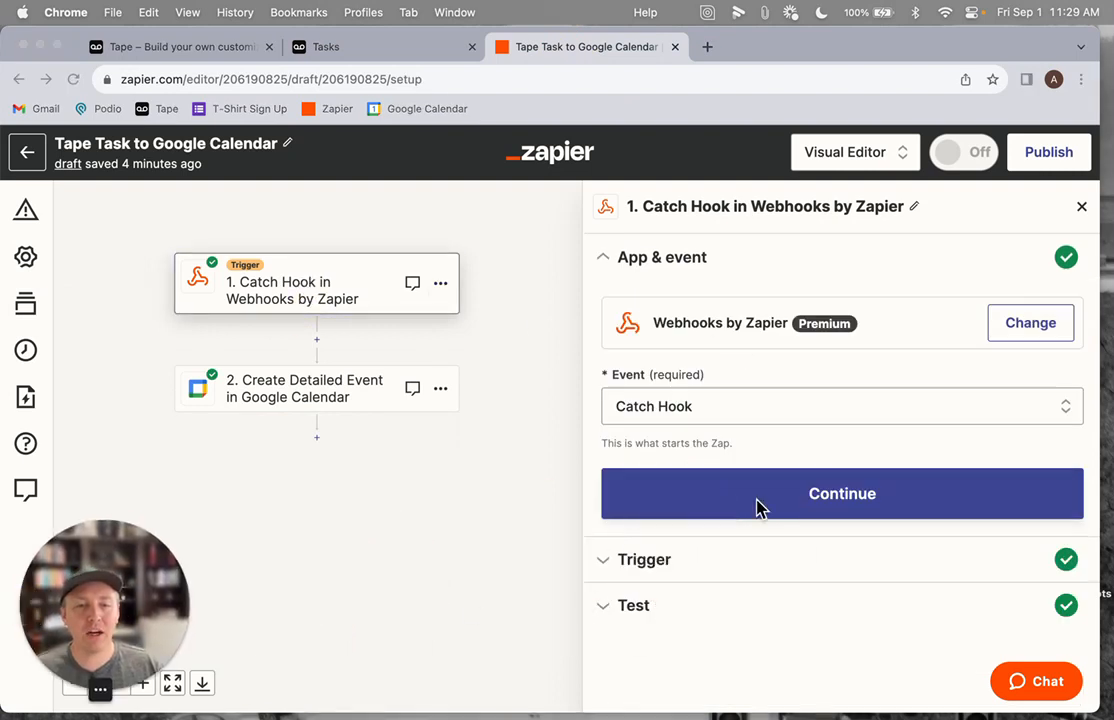
click(733, 558)
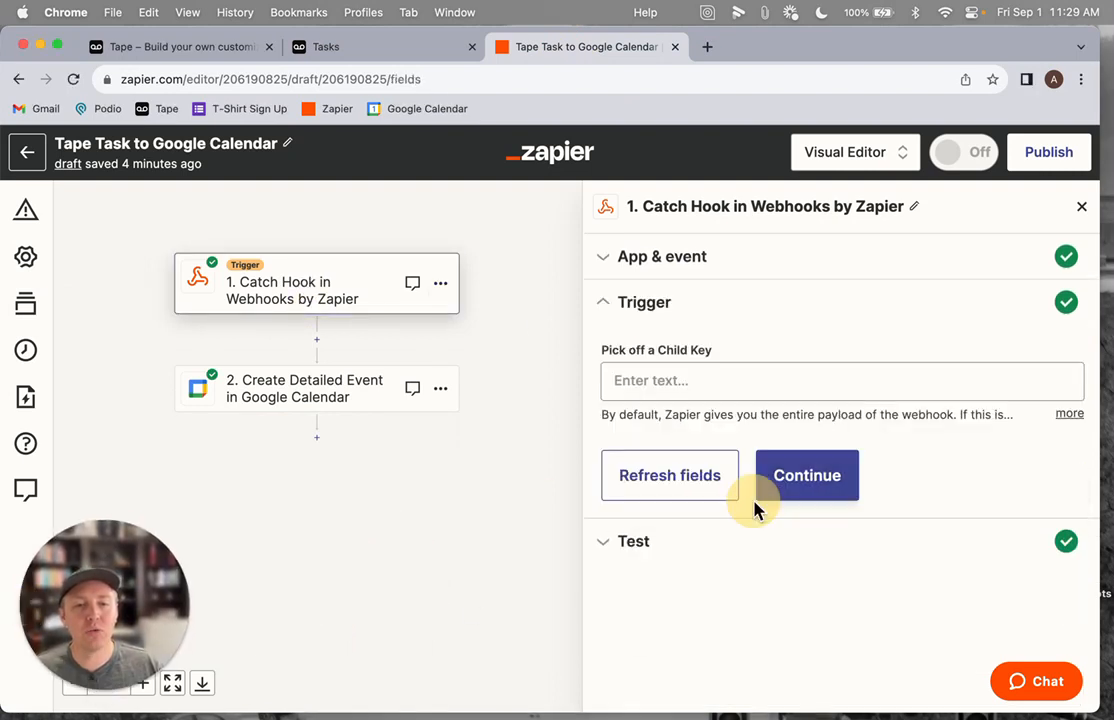
click(760, 497)
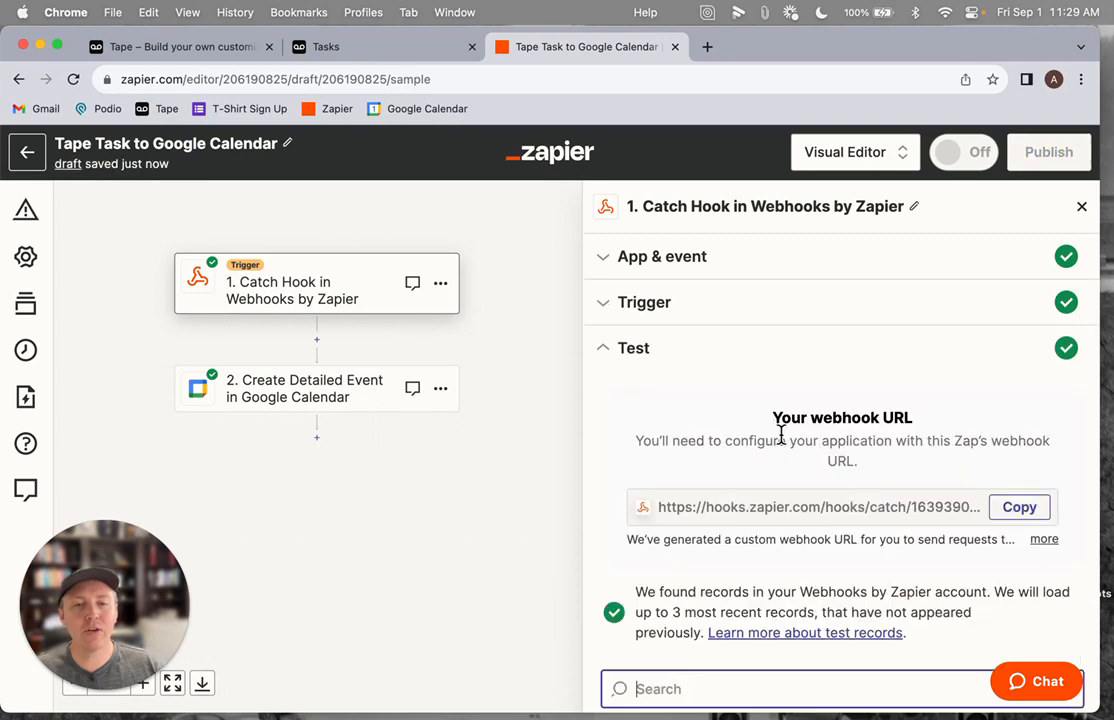
scroll(776, 427, down, 5)
click(703, 622)
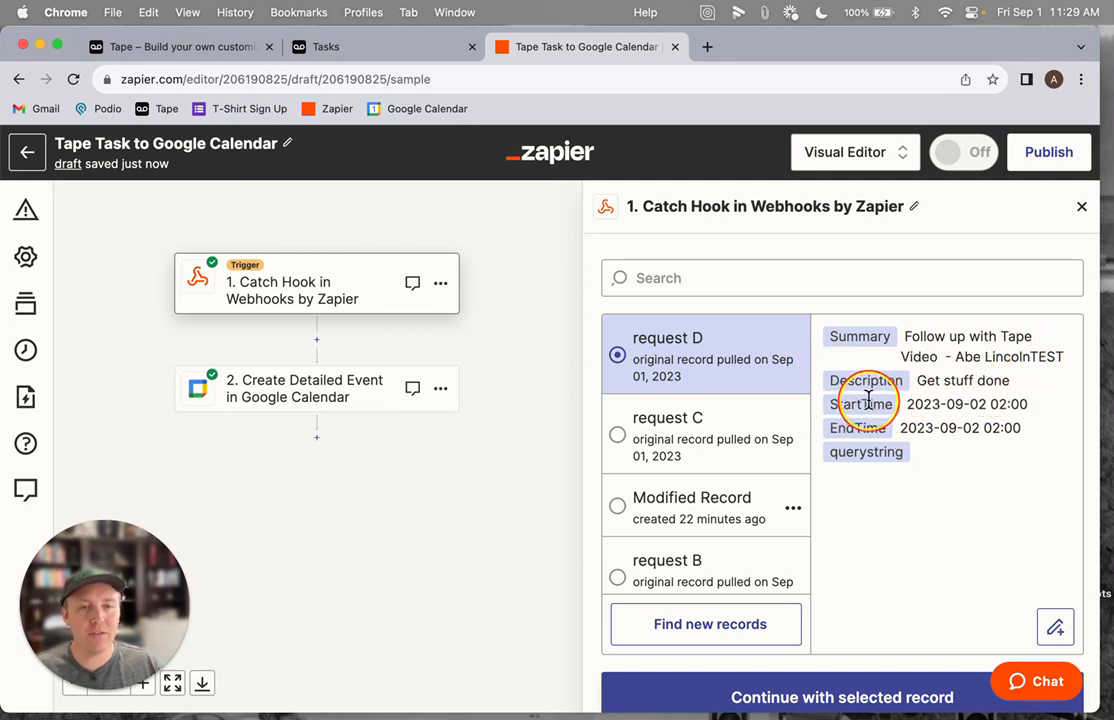
scroll(903, 432, down, 1)
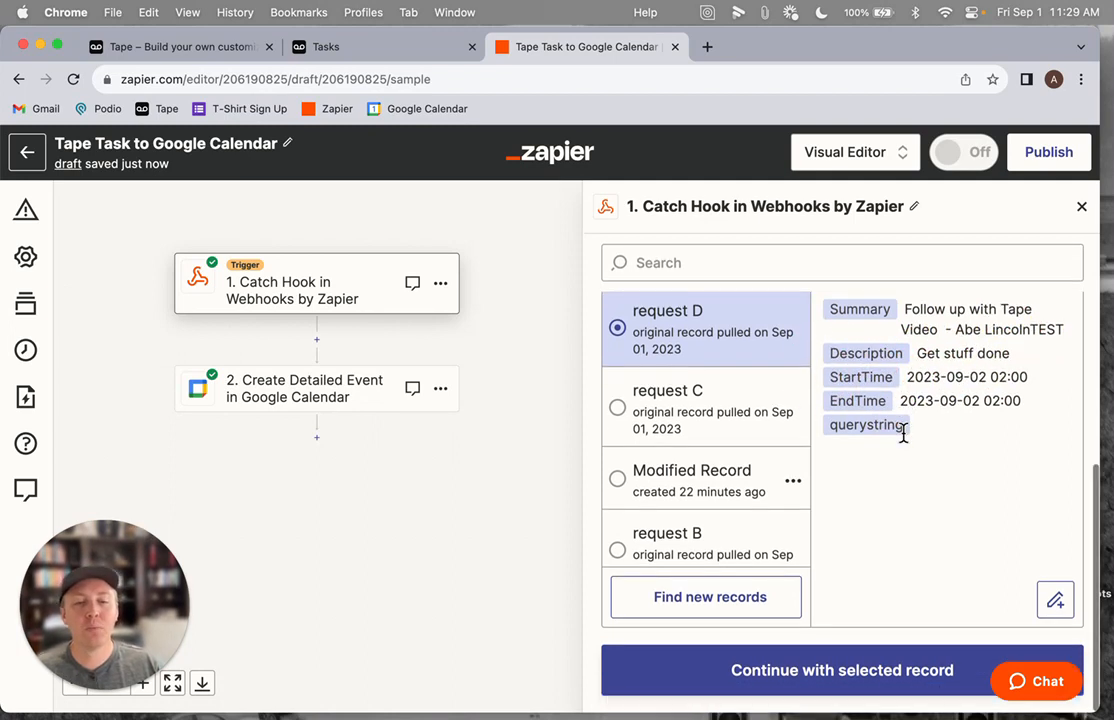
Continue with the selected request D record and keep the connected Google Calendar account for the event action
click(844, 692)
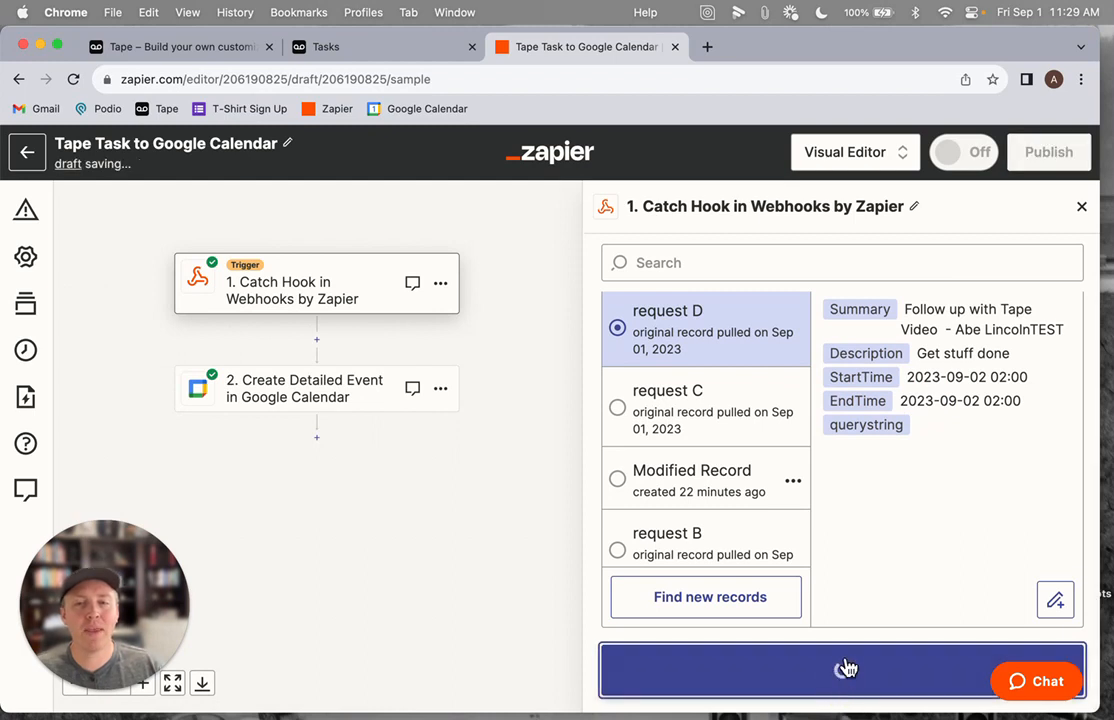
click(754, 482)
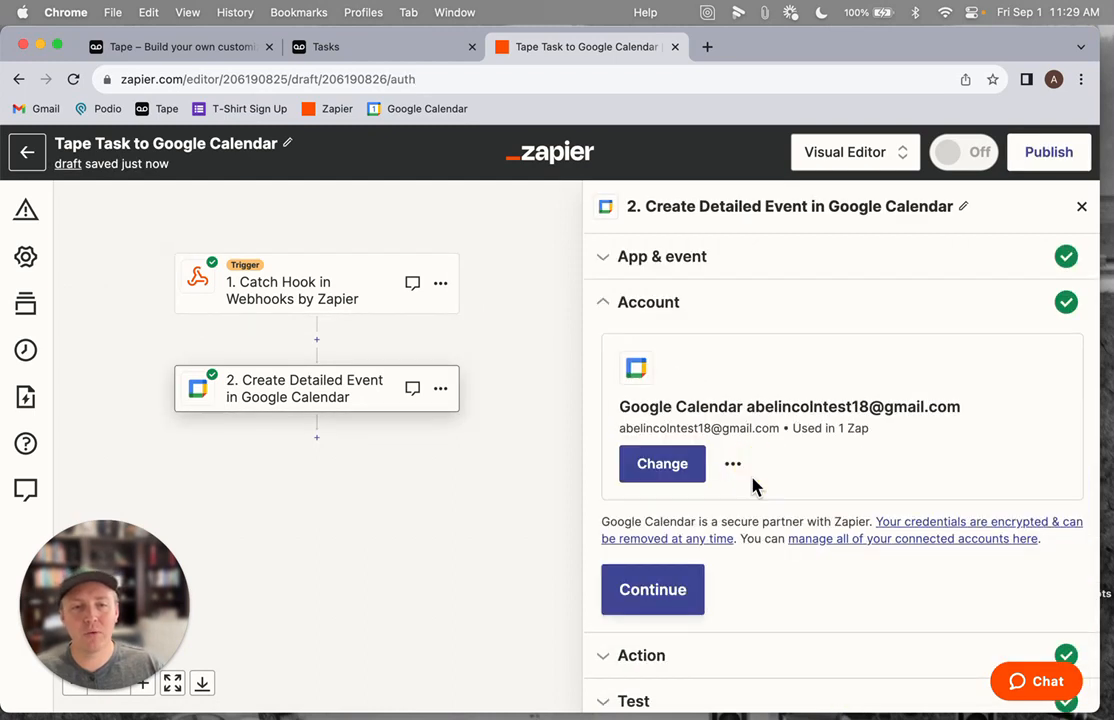
click(671, 602)
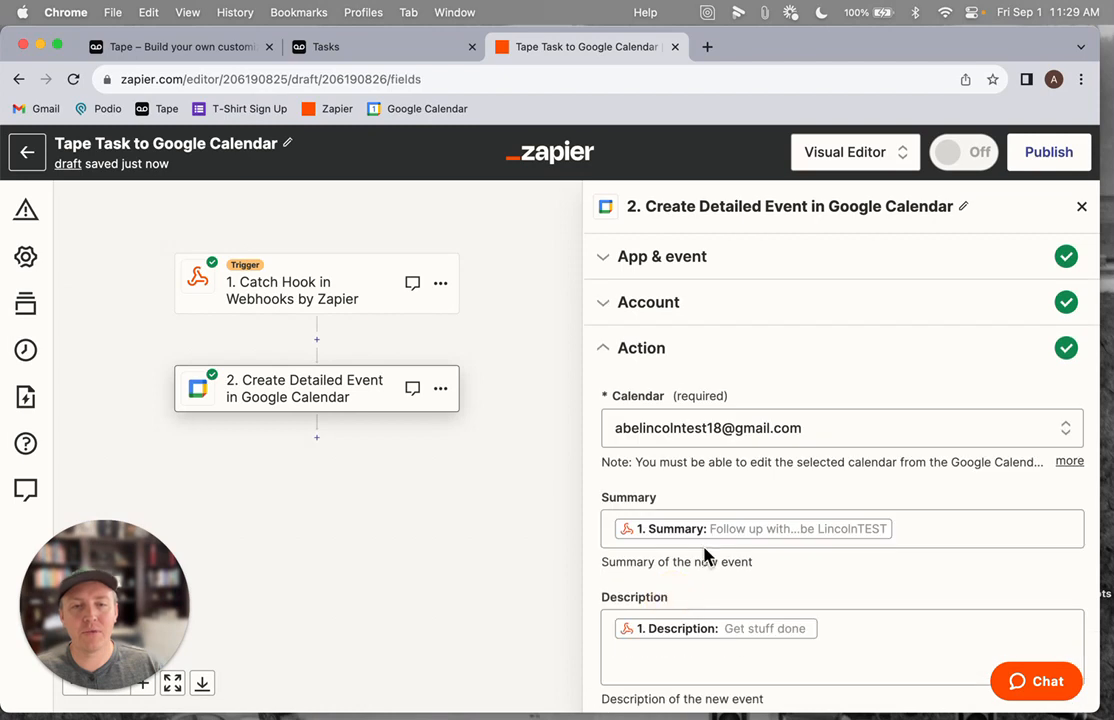
Review the mapped Summary, Description, start and end time fields and continue to test the Create Detailed Event action
scroll(740, 470, down, 3)
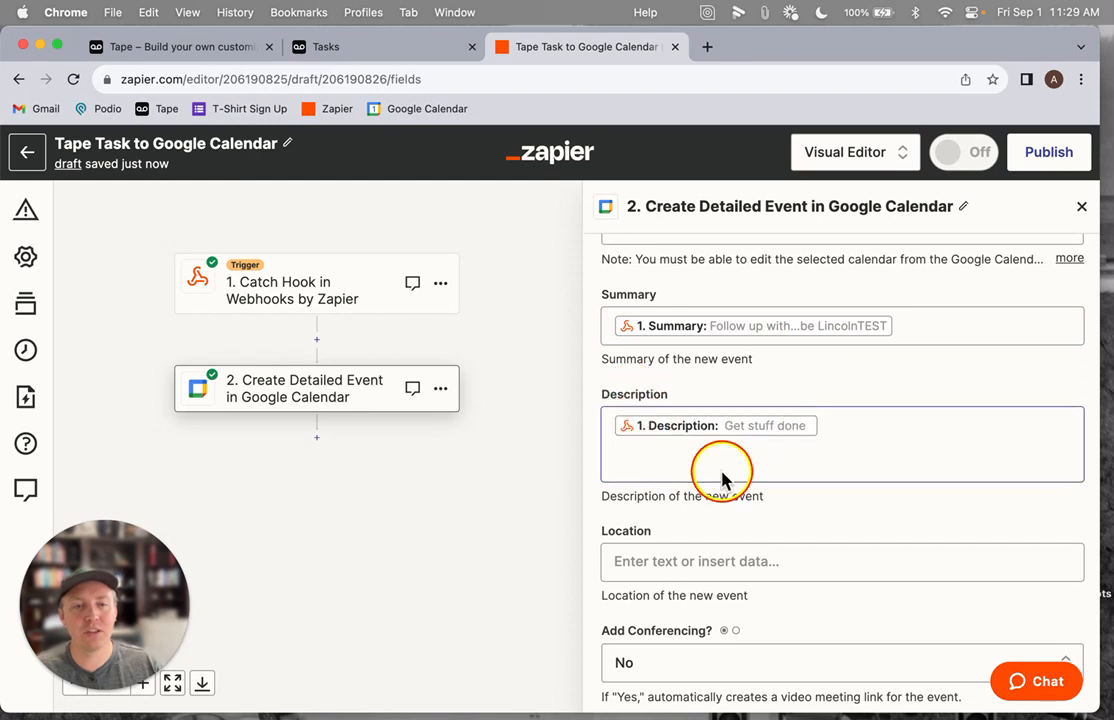
scroll(718, 470, down, 5)
scroll(665, 360, down, 3)
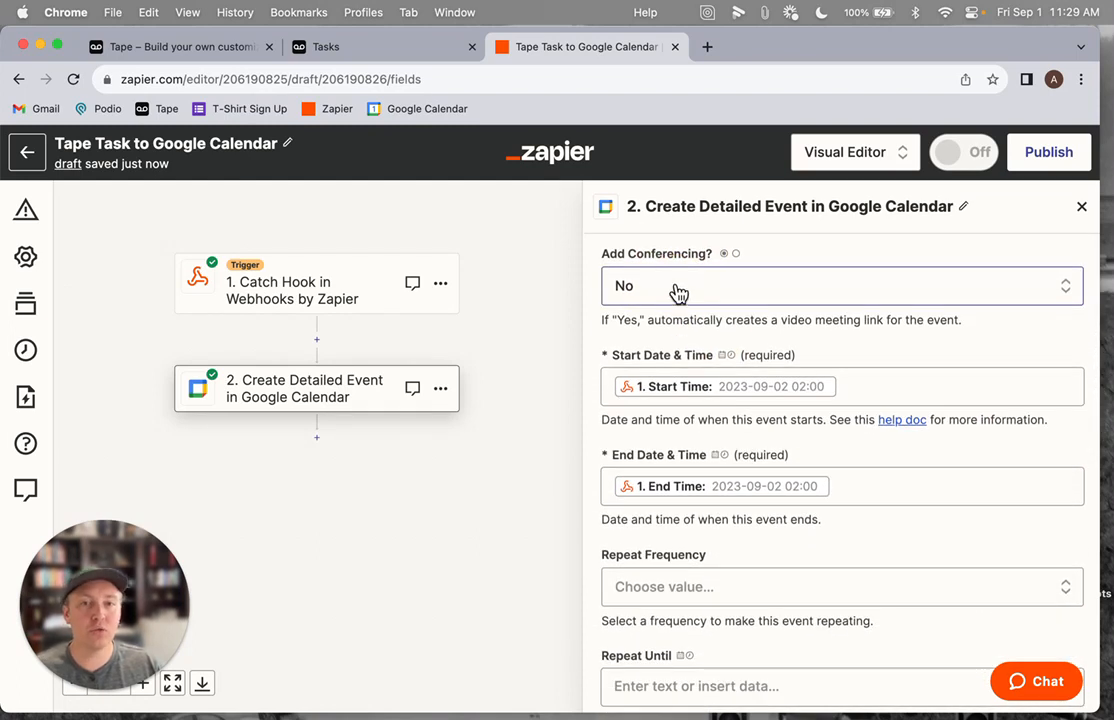
scroll(682, 310, down, 1)
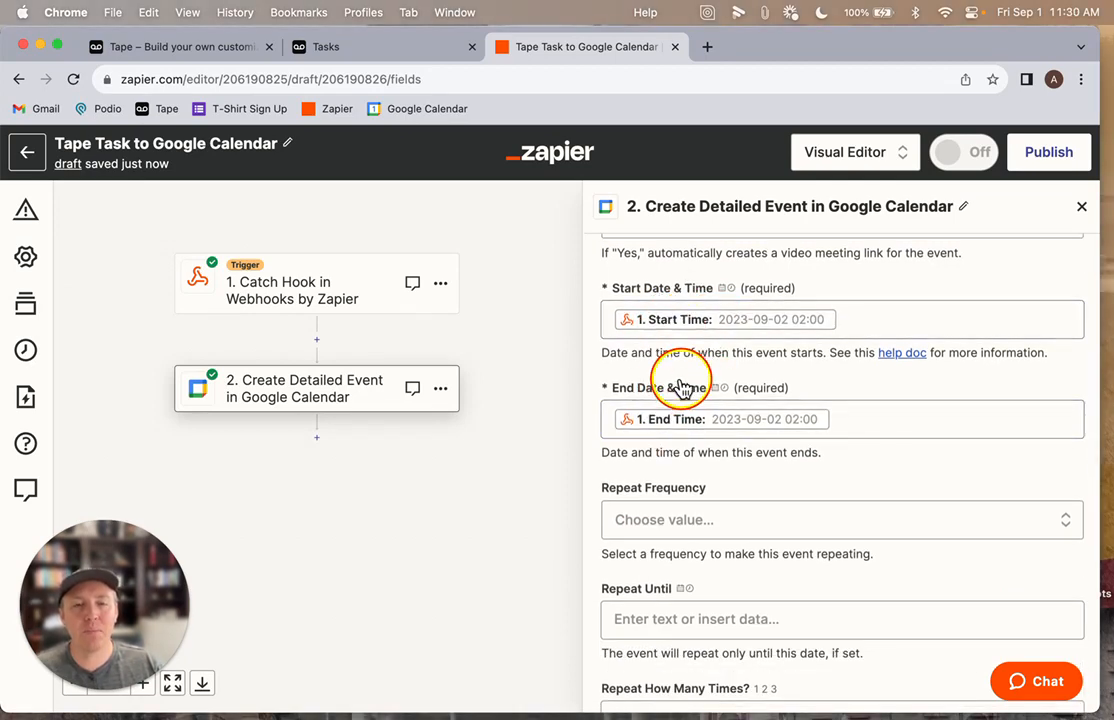
scroll(681, 385, down, 2)
scroll(700, 380, down, 8)
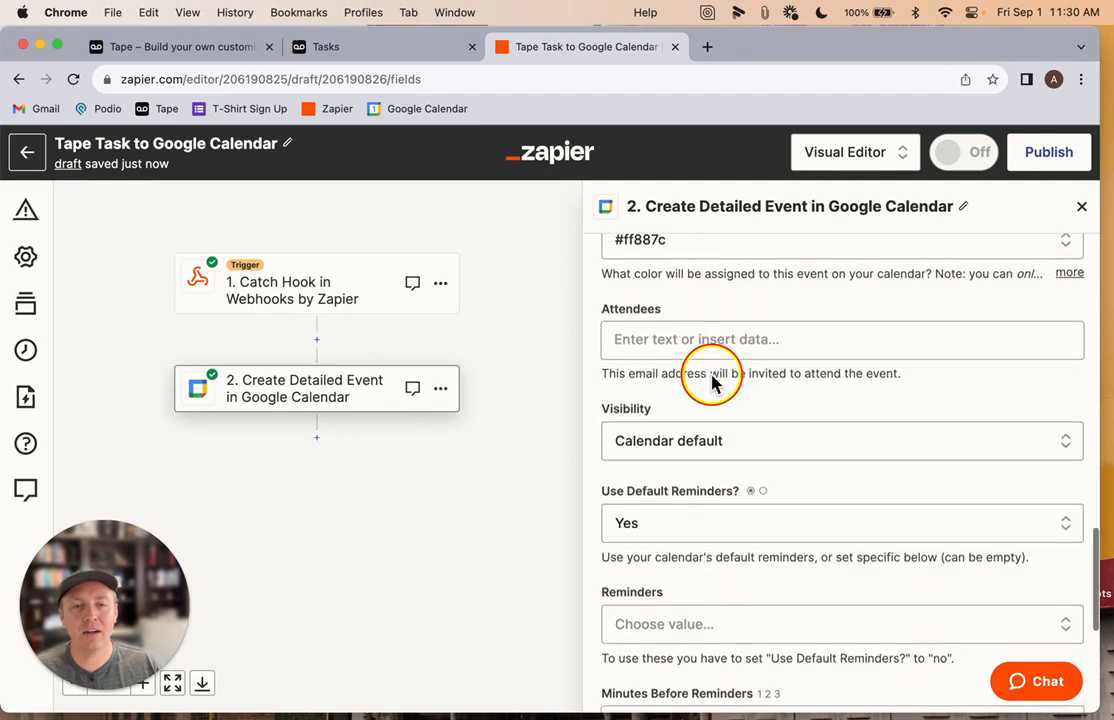
scroll(712, 383, down, 3)
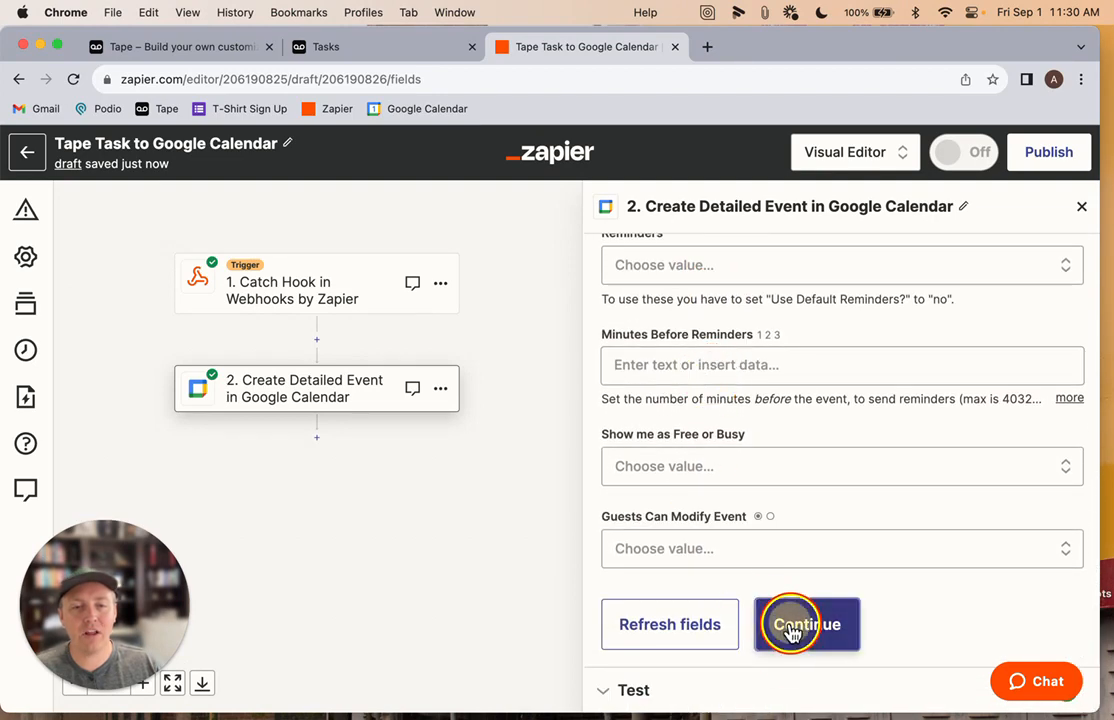
click(788, 632)
Retest the Create Detailed Event step to send another test event to Google Calendar
scroll(808, 514, down, 8)
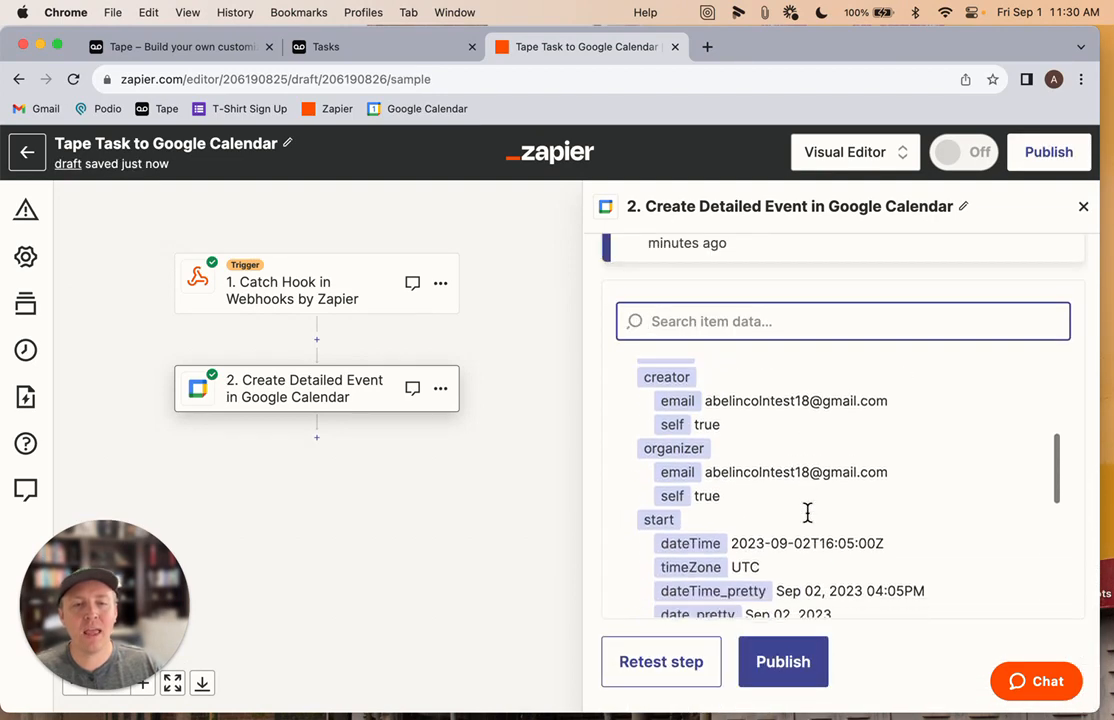
scroll(690, 536, down, 1)
click(662, 664)
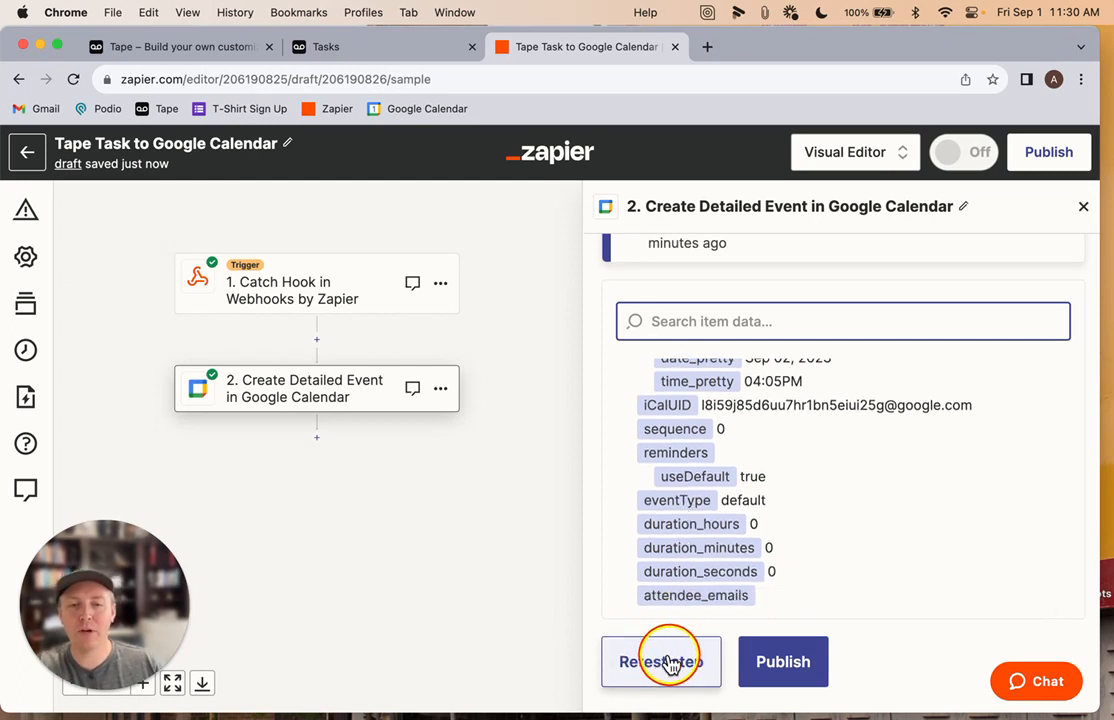
click(670, 662)
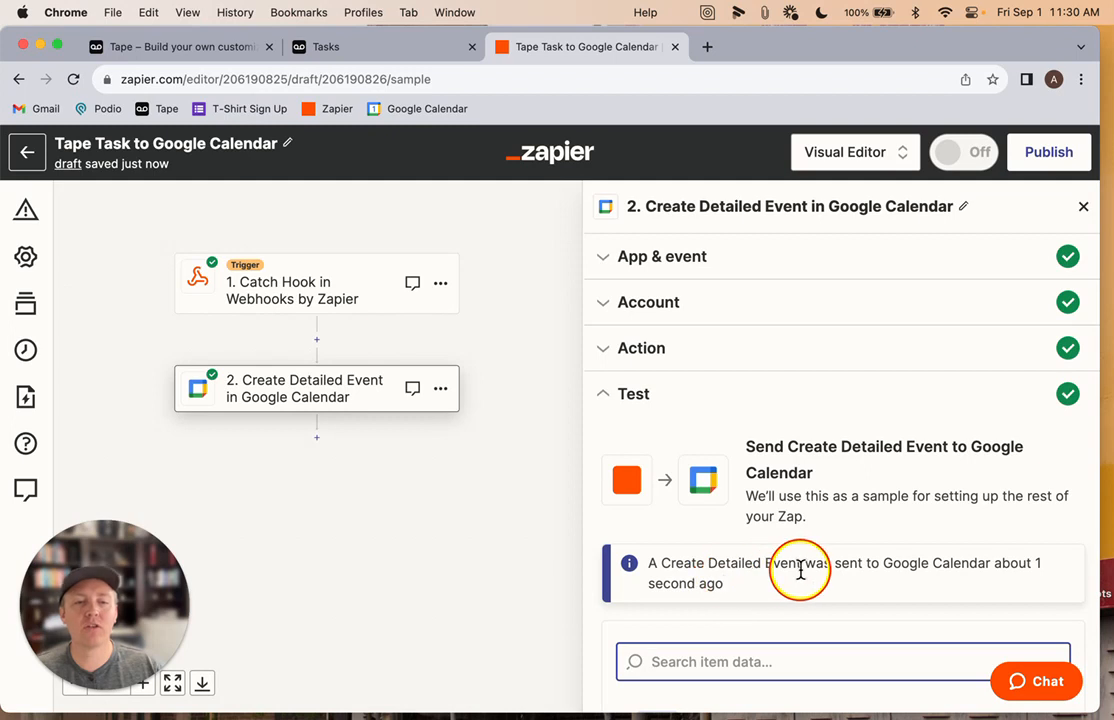
scroll(797, 570, down, 1)
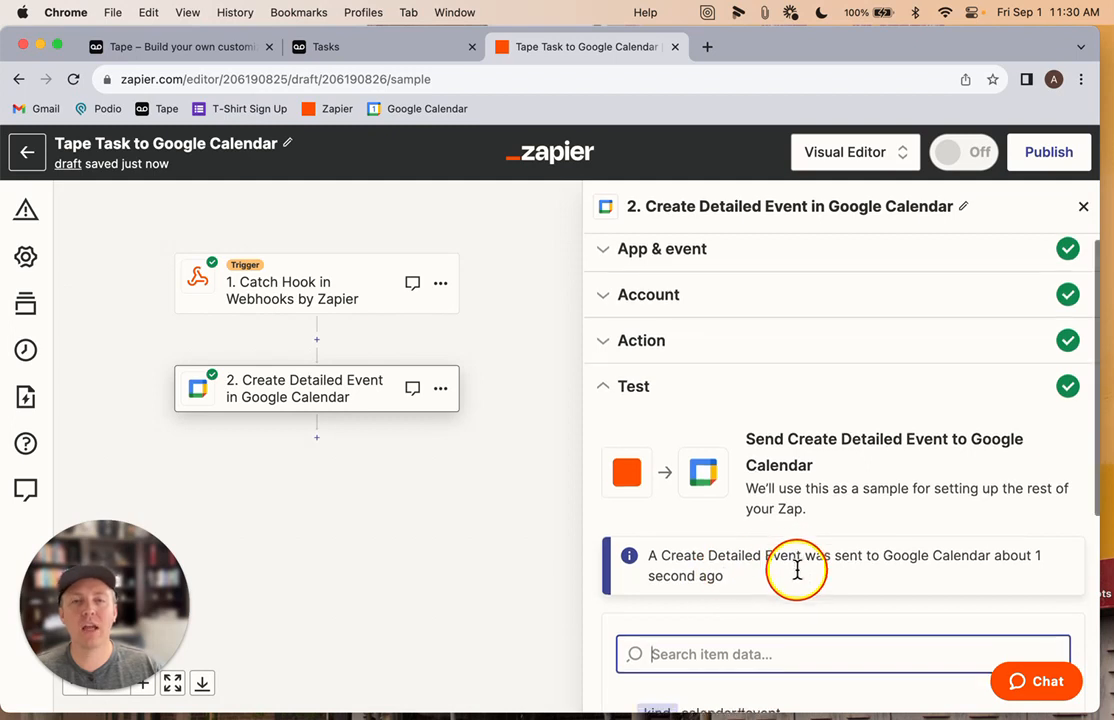
Open Google Calendar in a new tab and reload the week view to check for the test event
super+click(430, 112)
click(745, 47)
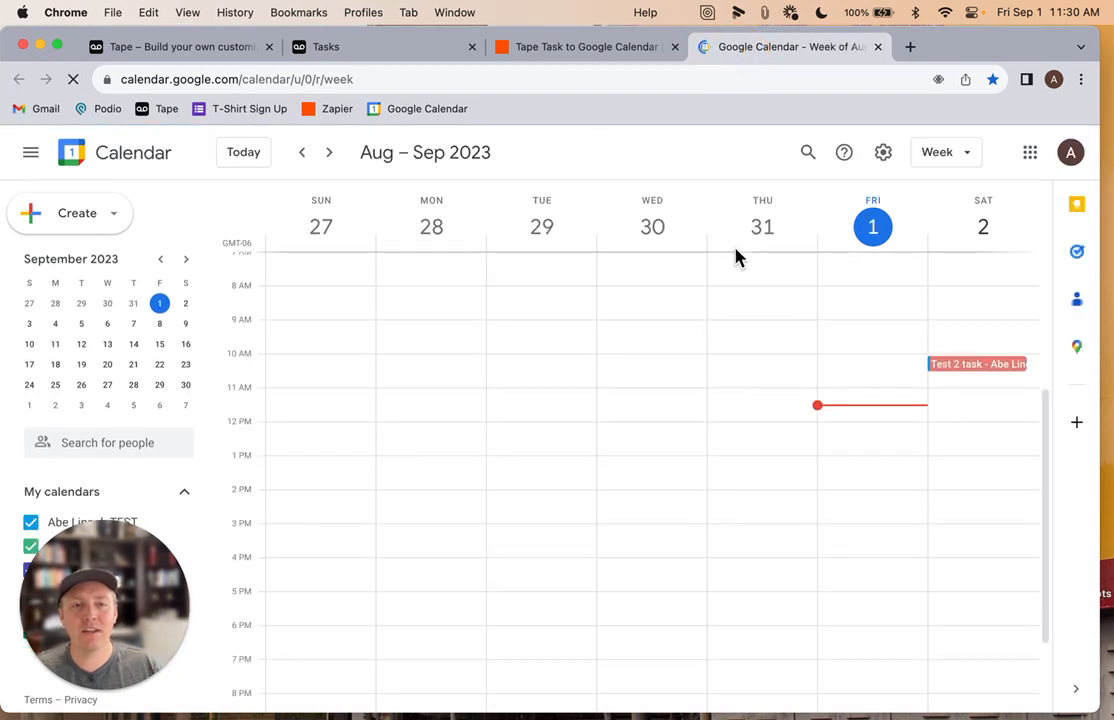
scroll(640, 456, down, 3)
scroll(640, 456, up, 5)
scroll(640, 456, down, 3)
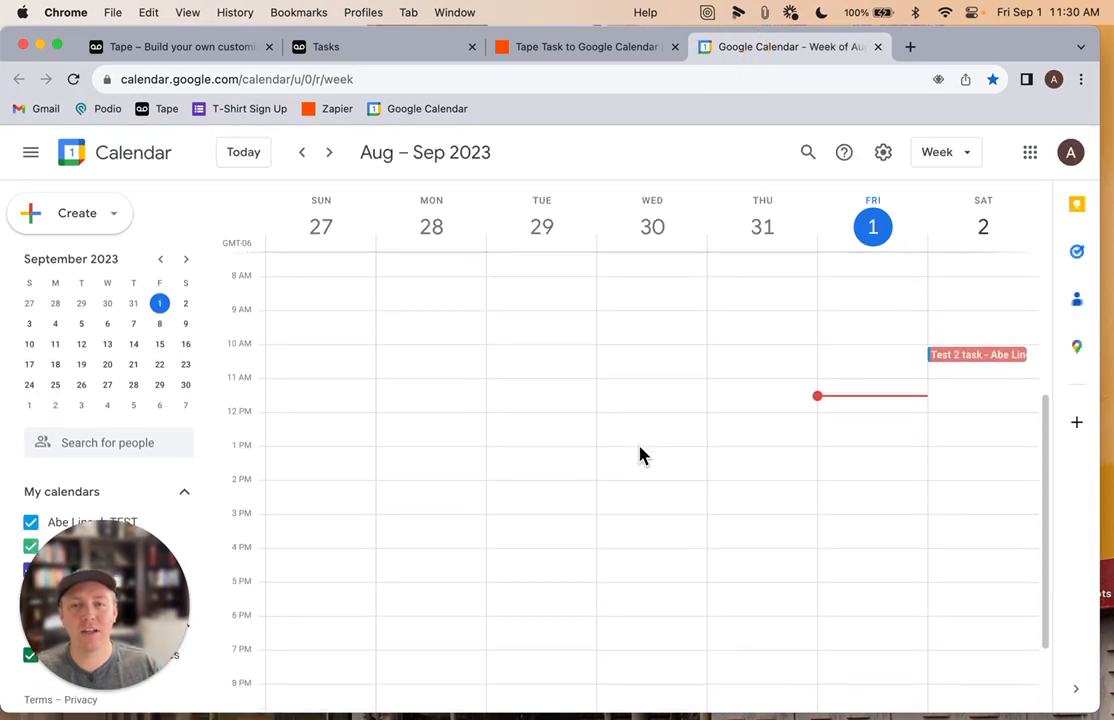
key(super+r)
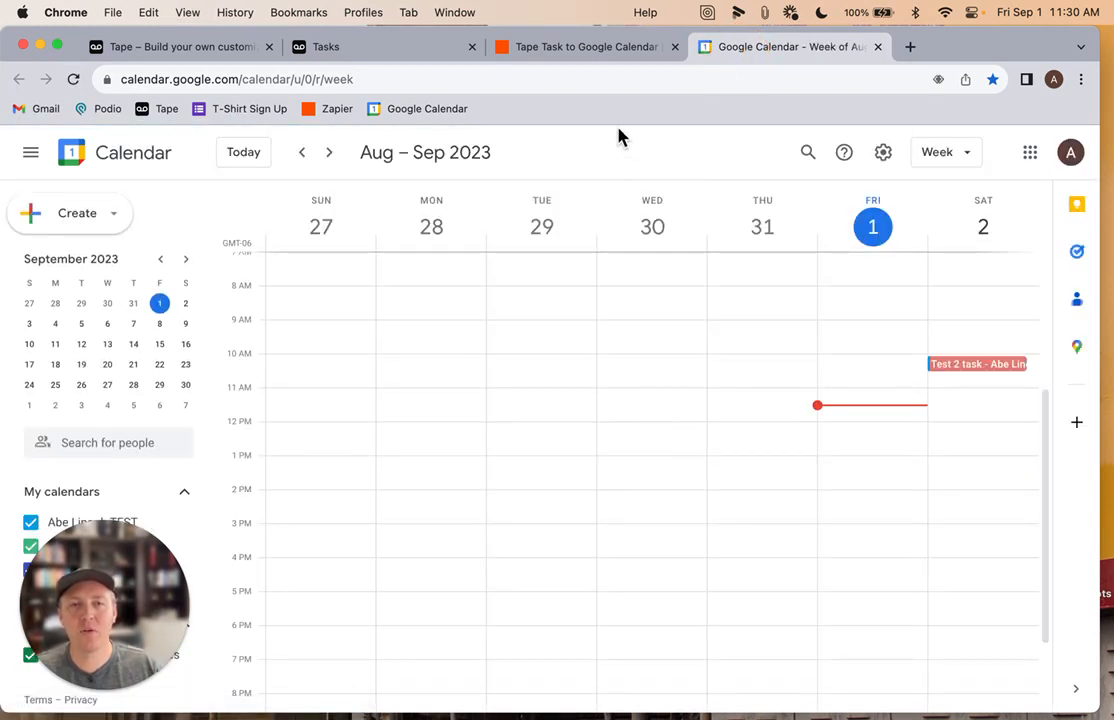
Publish the Tape Task to Google Calendar zap and dismiss the confirmation dialog
click(567, 55)
scroll(788, 535, down, 10)
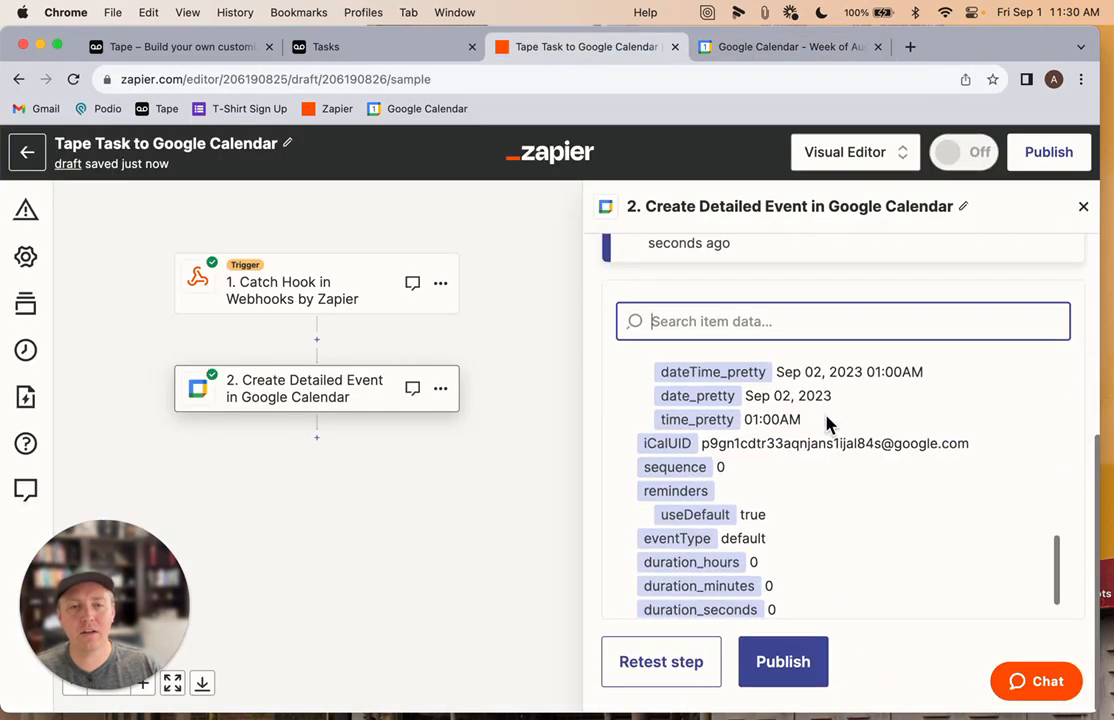
click(782, 662)
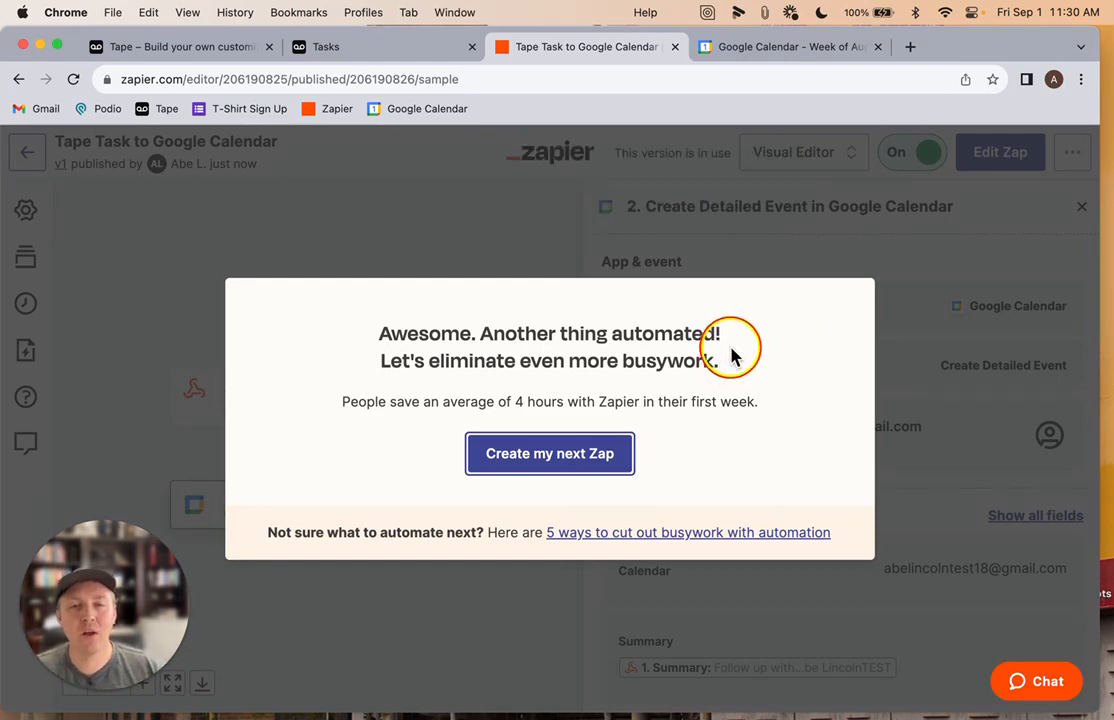
click(434, 272)
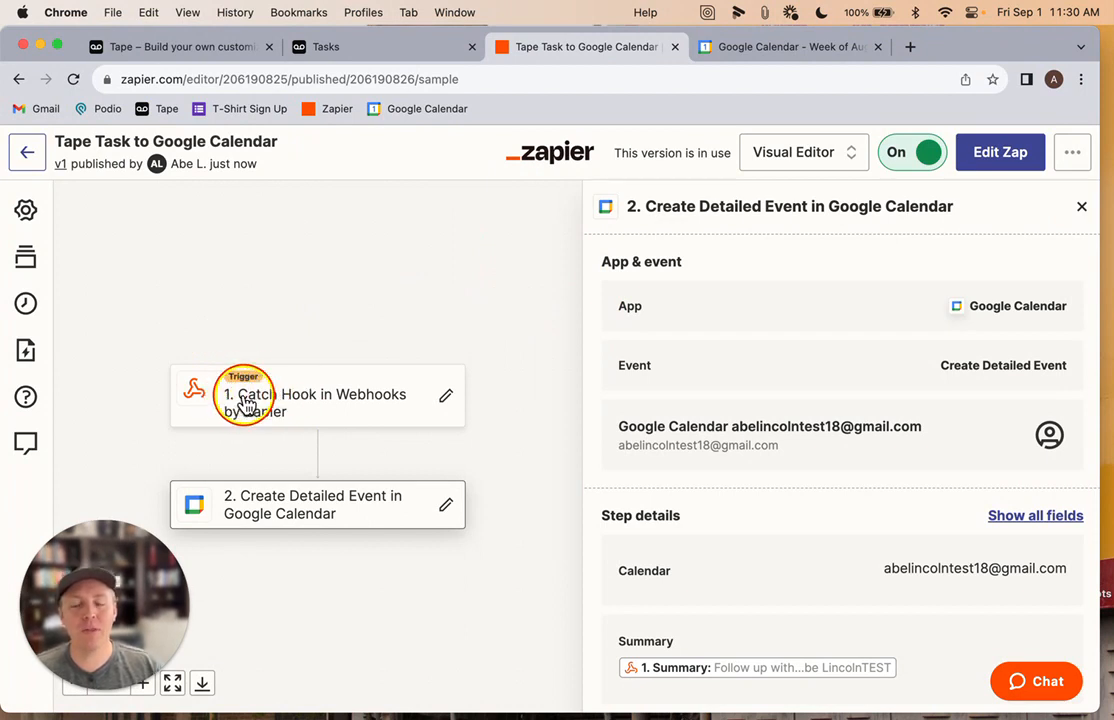
Open the Saturday Follow up with Tape Video event in Google Calendar and inspect its title, time and description
click(716, 48)
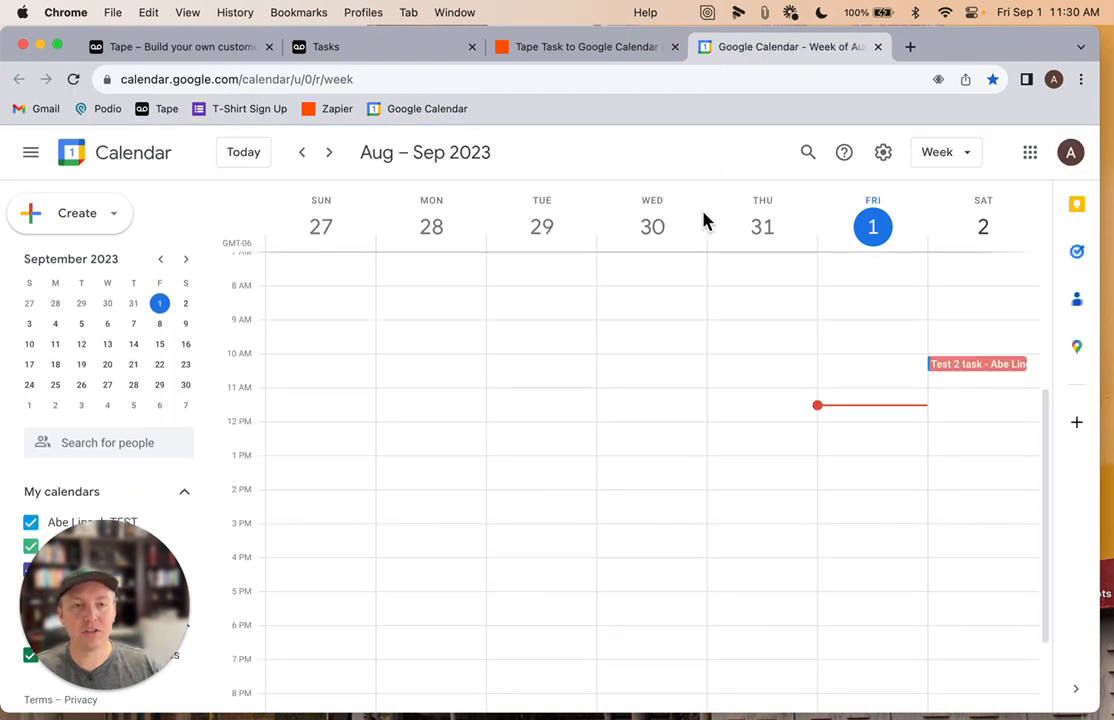
scroll(562, 507, down, 1)
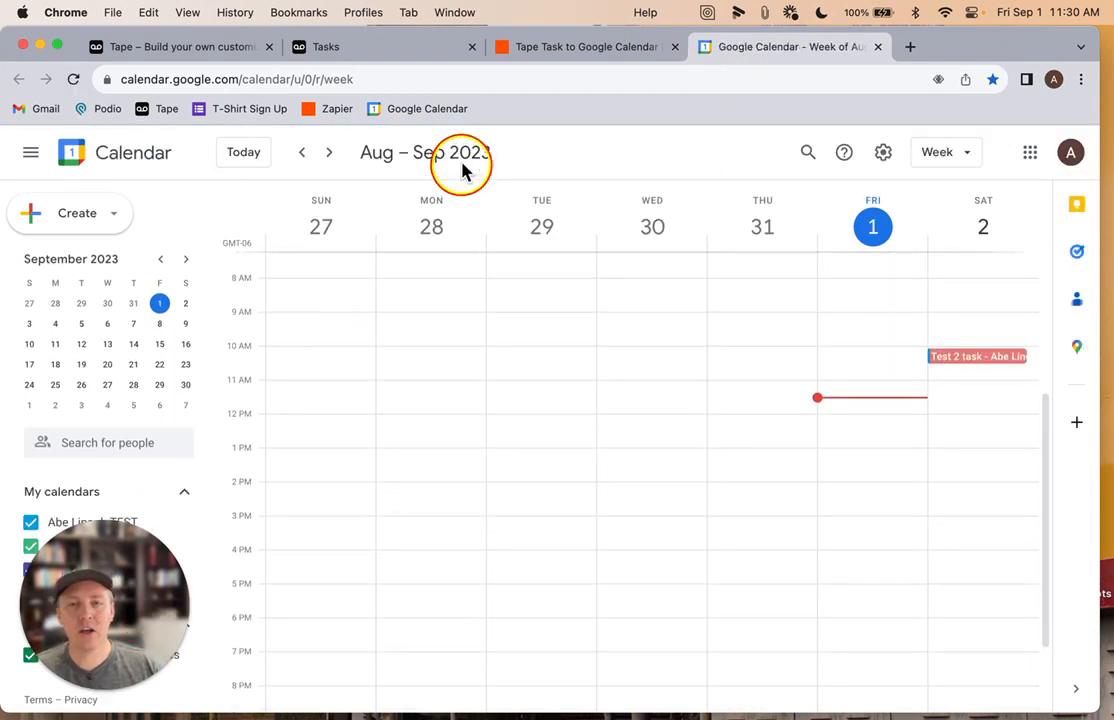
scroll(699, 472, up, 5)
scroll(697, 470, down, 3)
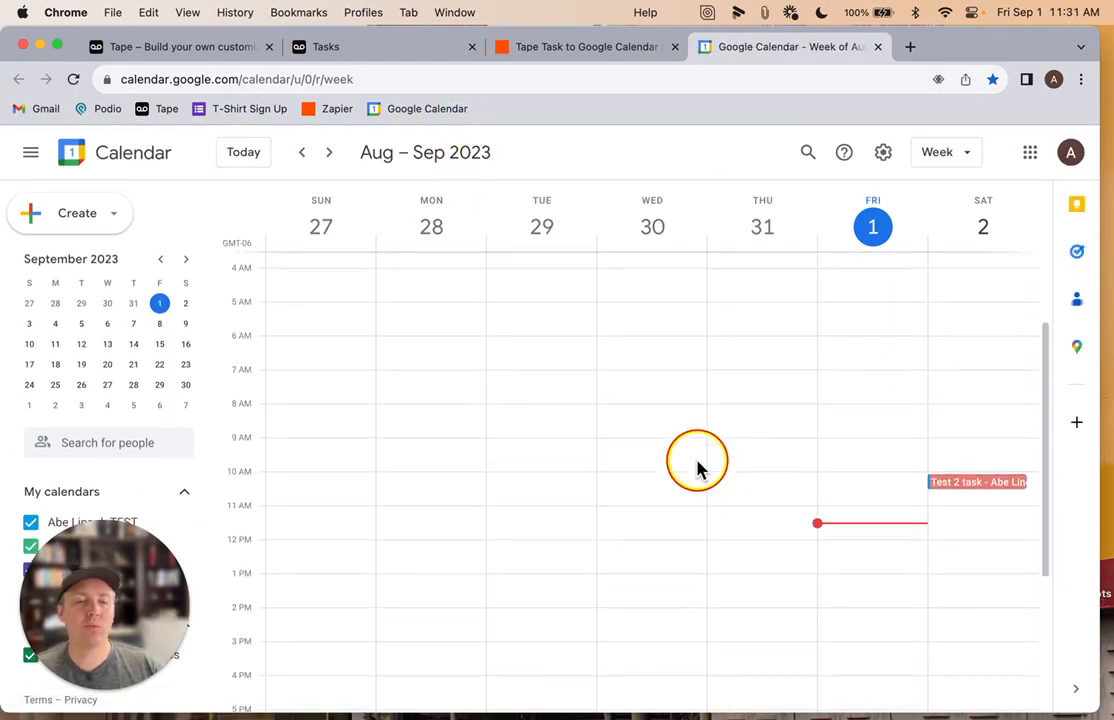
scroll(697, 470, up, 4)
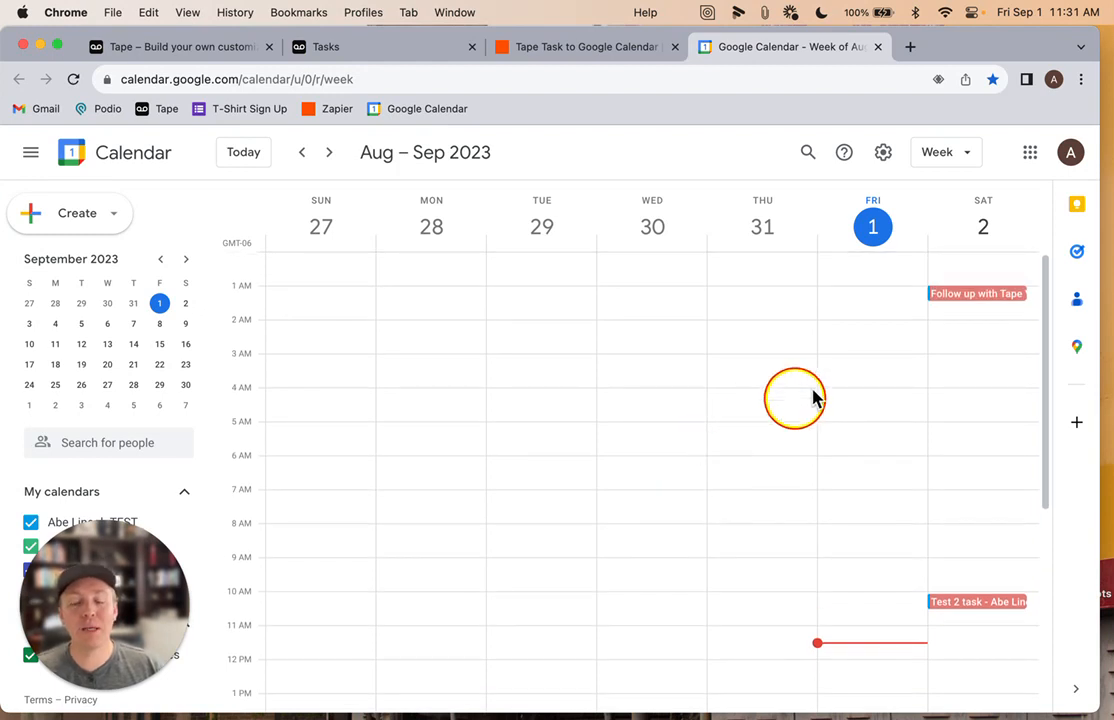
click(967, 296)
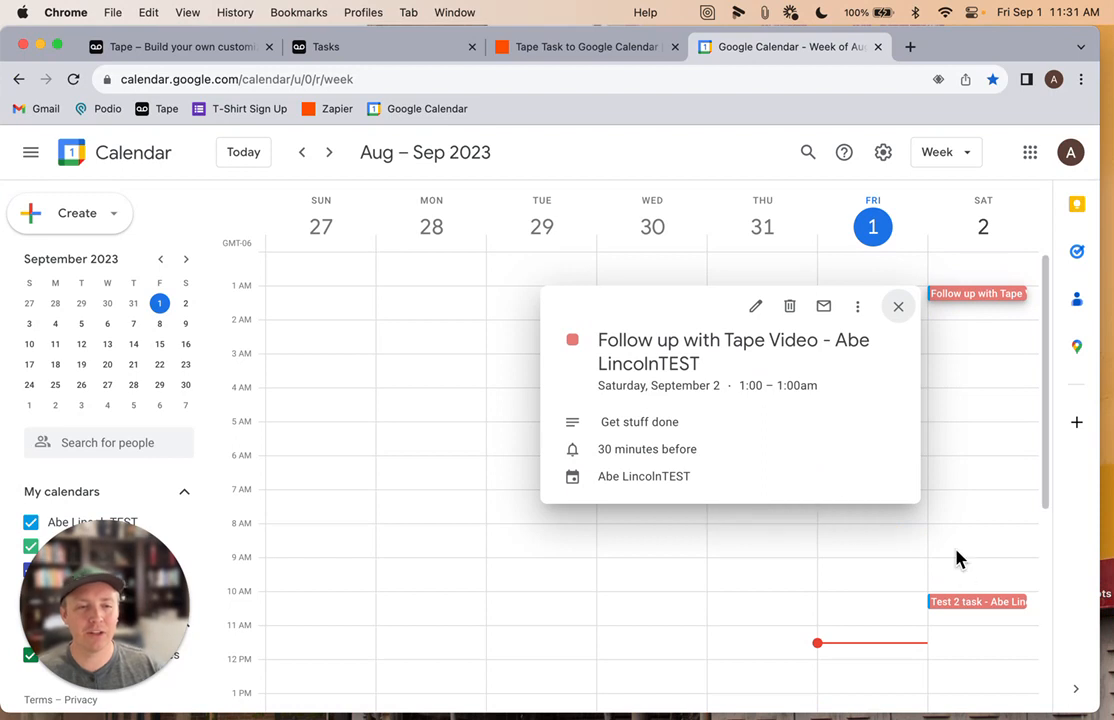
click(897, 306)
click(953, 296)
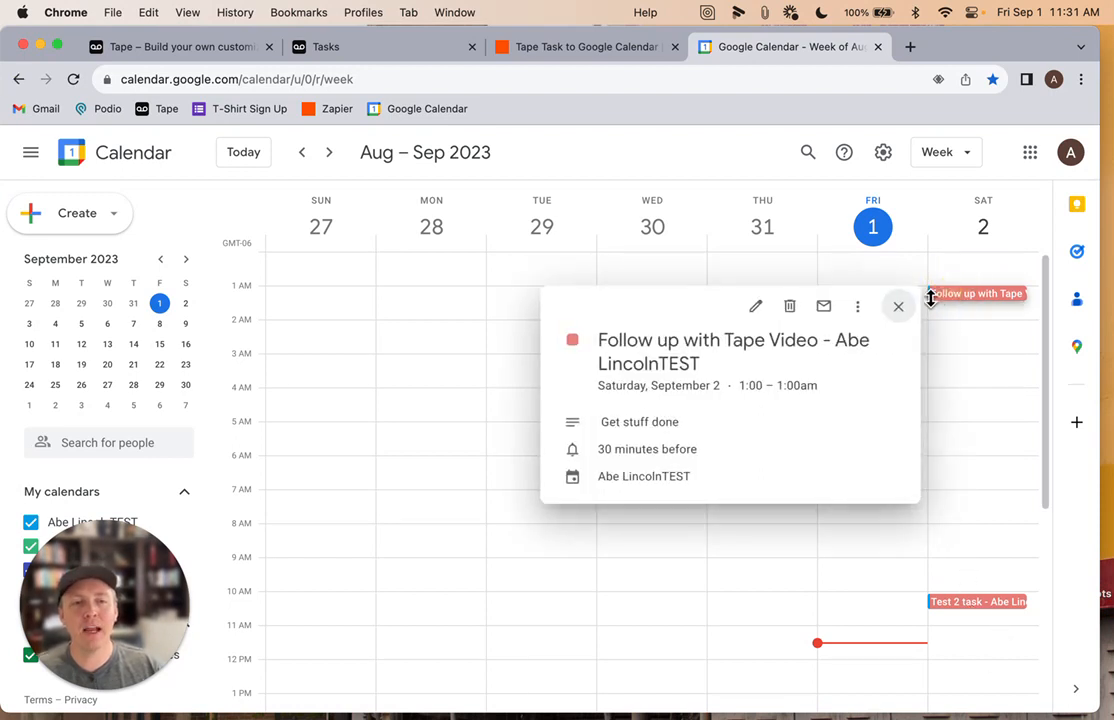
drag(627, 340, 788, 365)
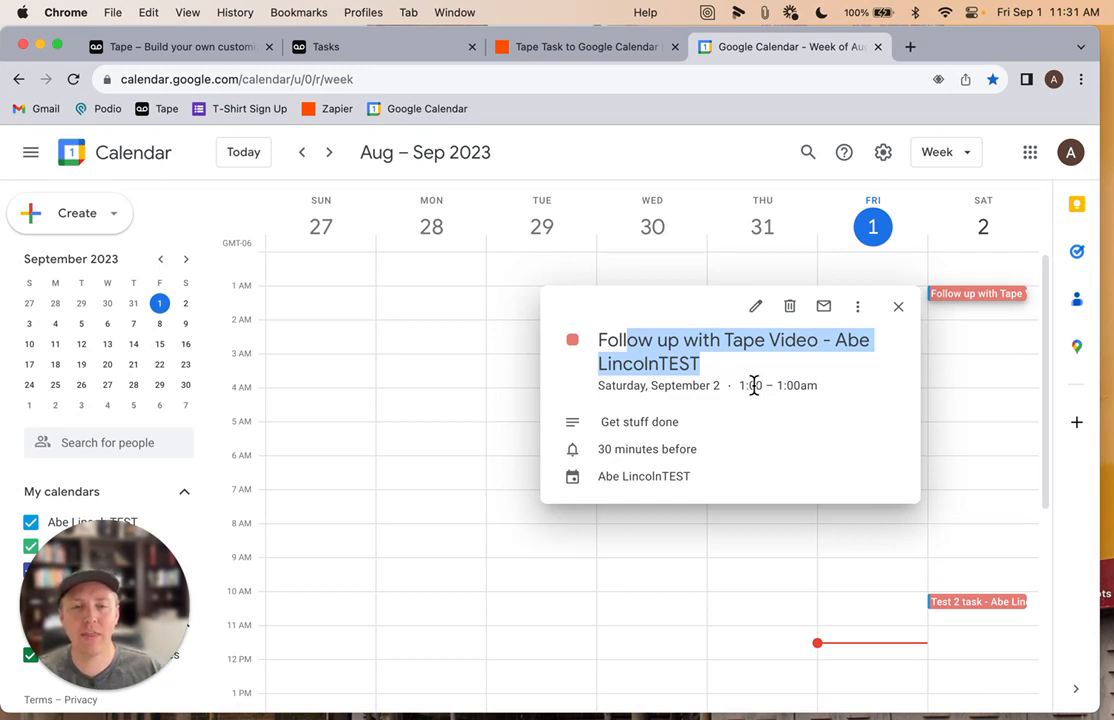
click(758, 392)
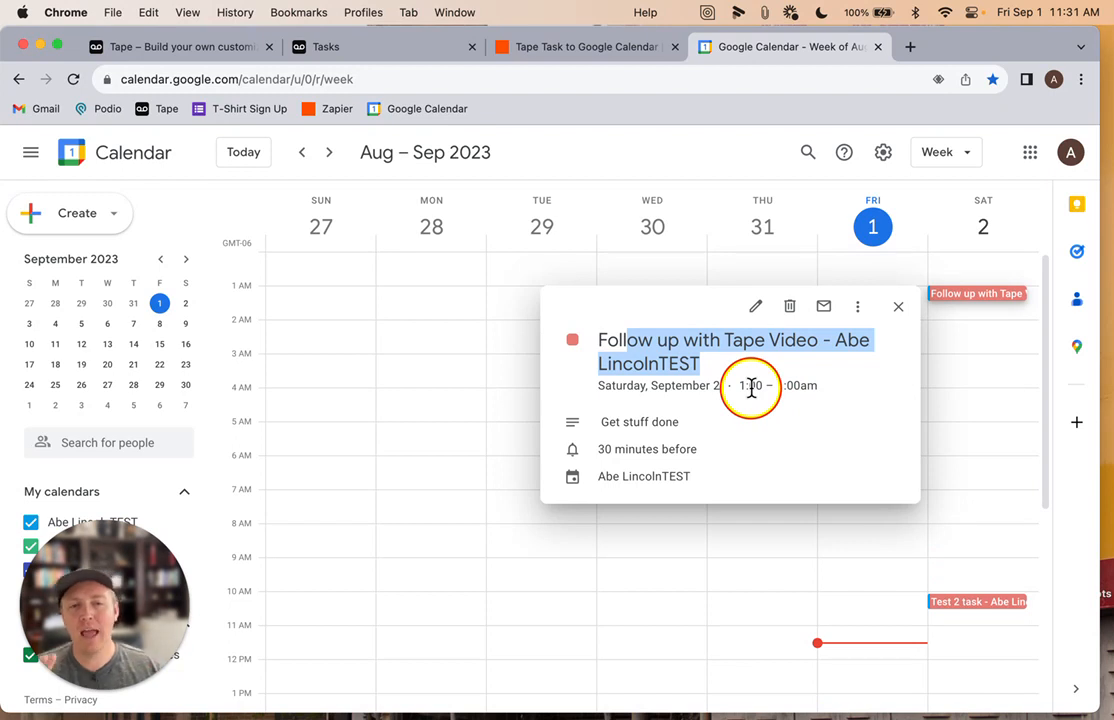
click(897, 310)
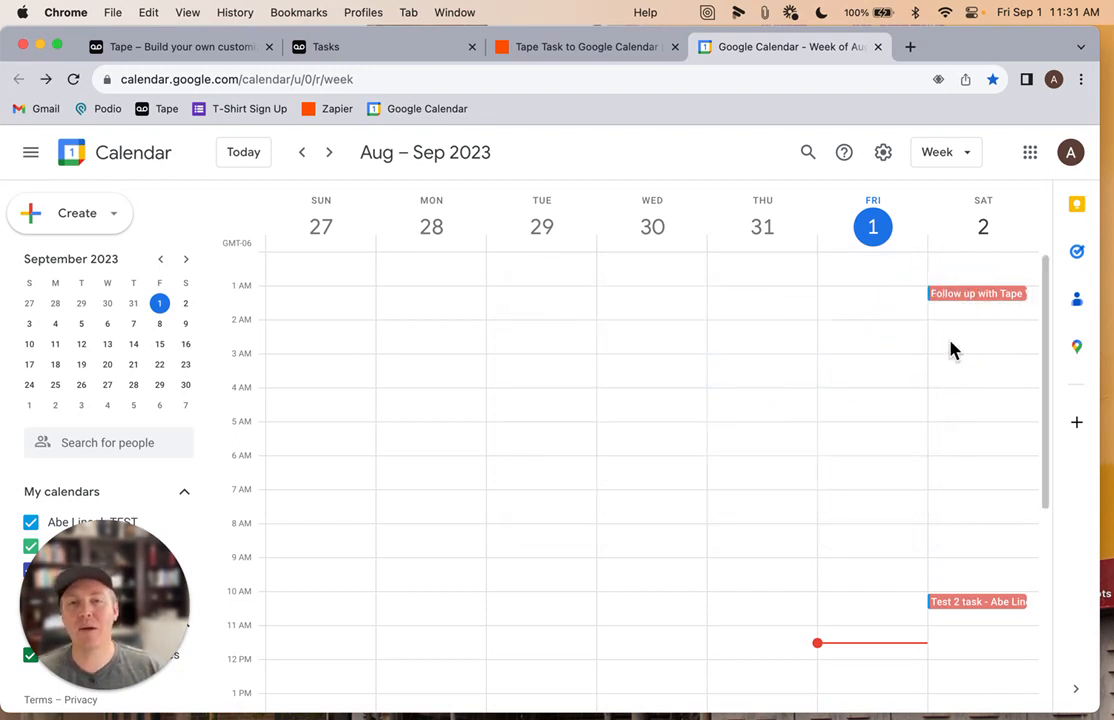
Start a new Tape task titled Test 3 and assign it to the workspace's test user
click(330, 47)
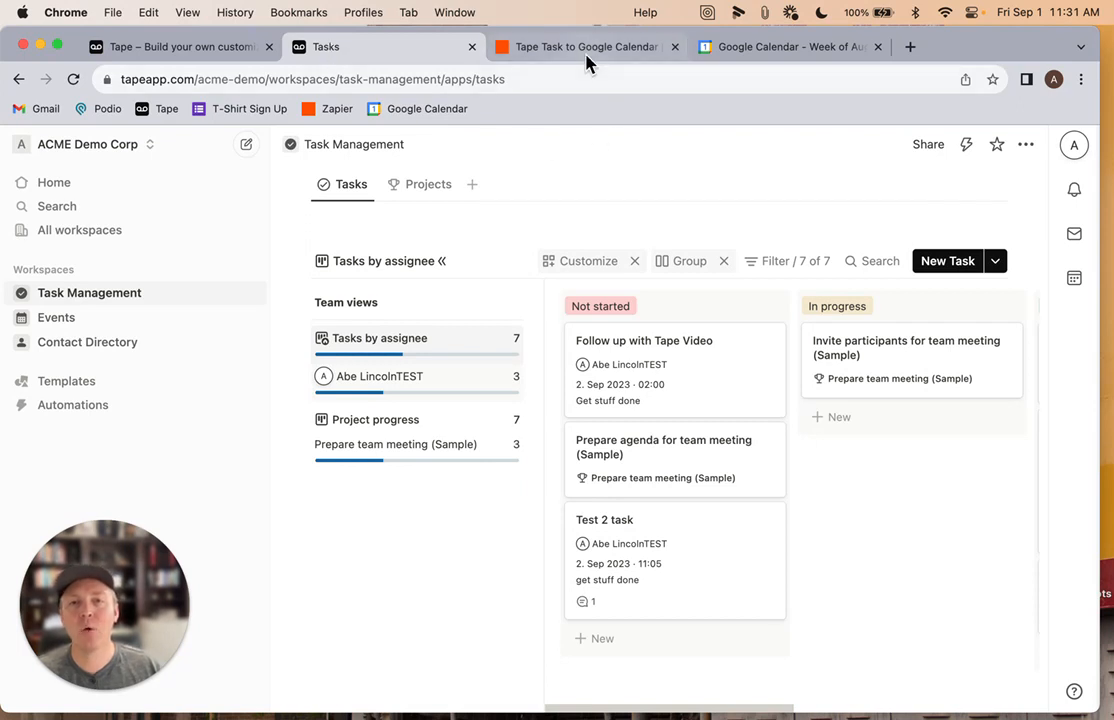
click(940, 262)
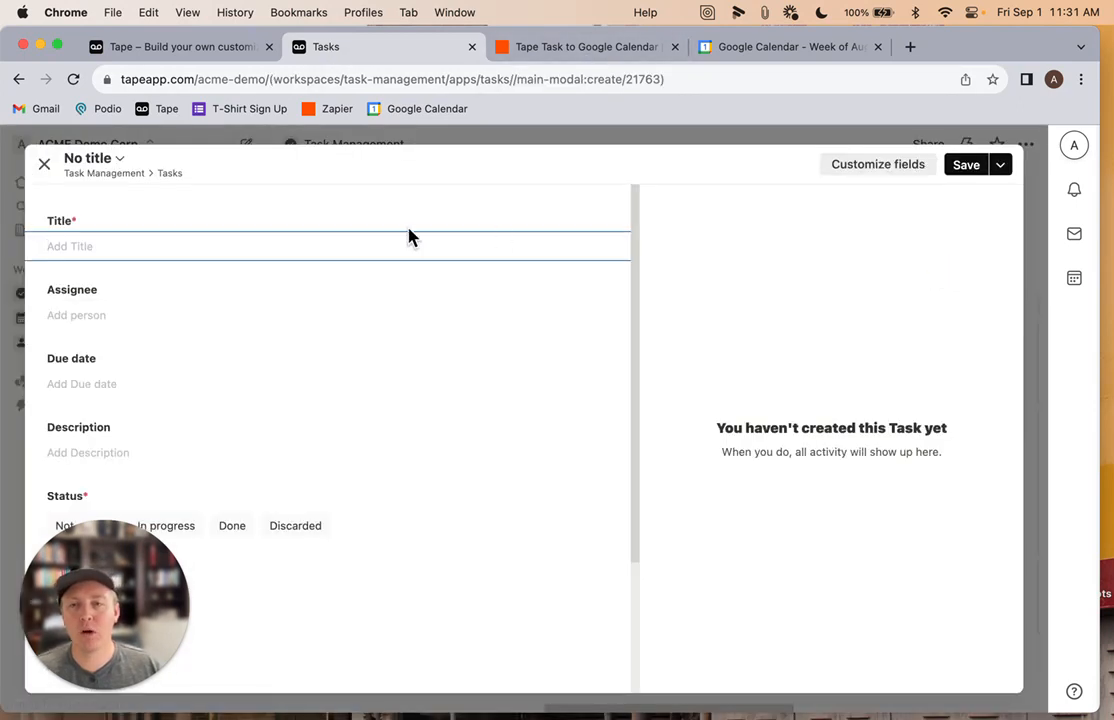
text(Test 3)
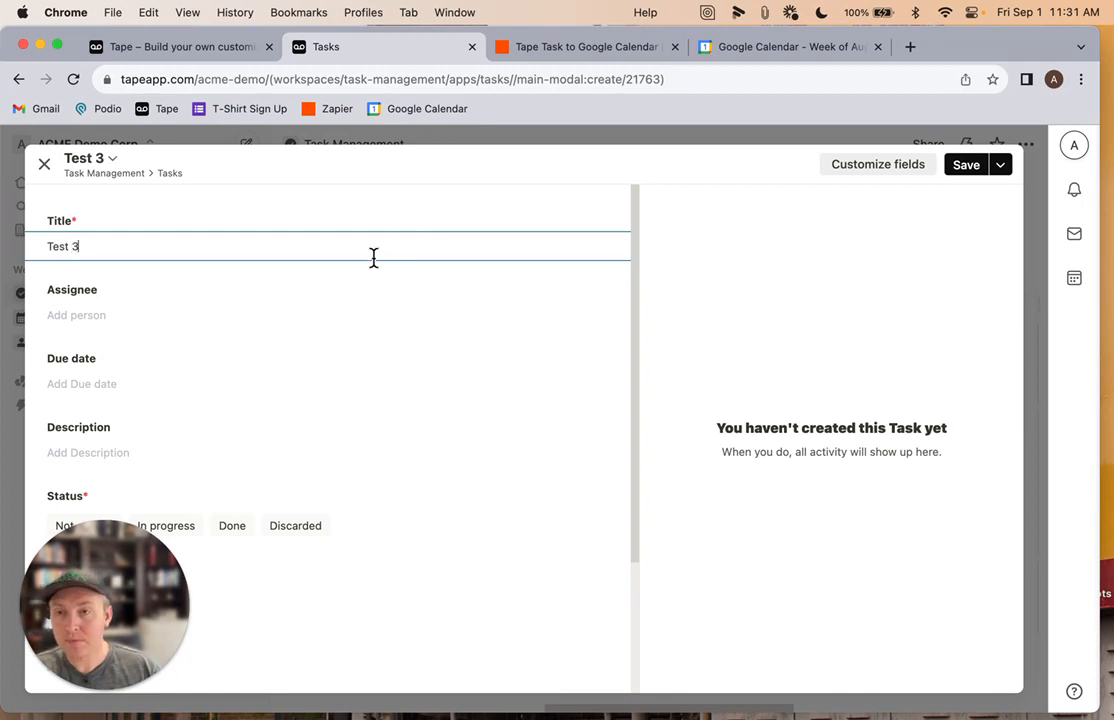
click(105, 318)
click(160, 415)
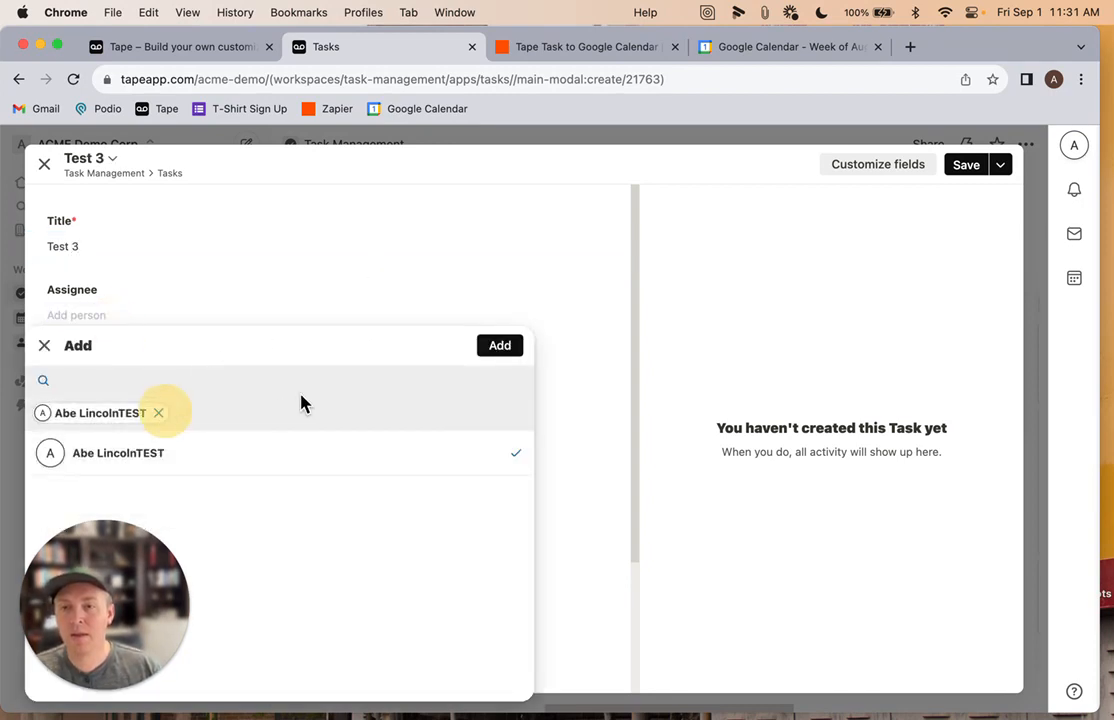
click(500, 347)
Set the task's due date to 02.09.2023, 10:00
scroll(200, 340, down, 1)
click(81, 345)
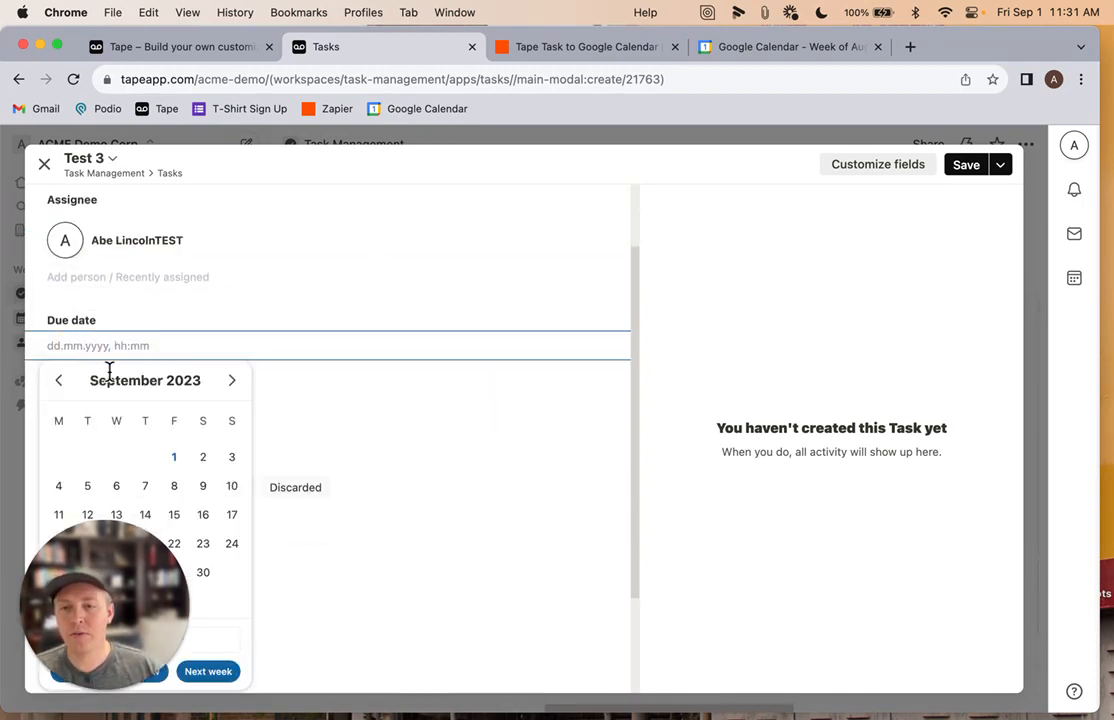
click(179, 461)
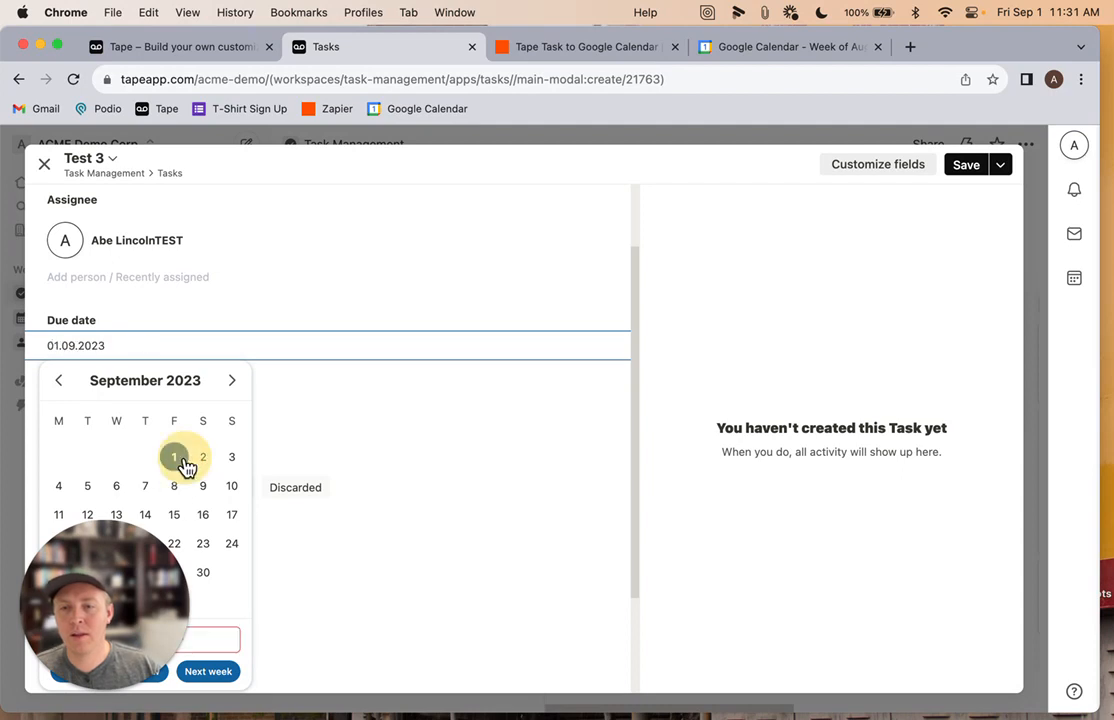
click(197, 459)
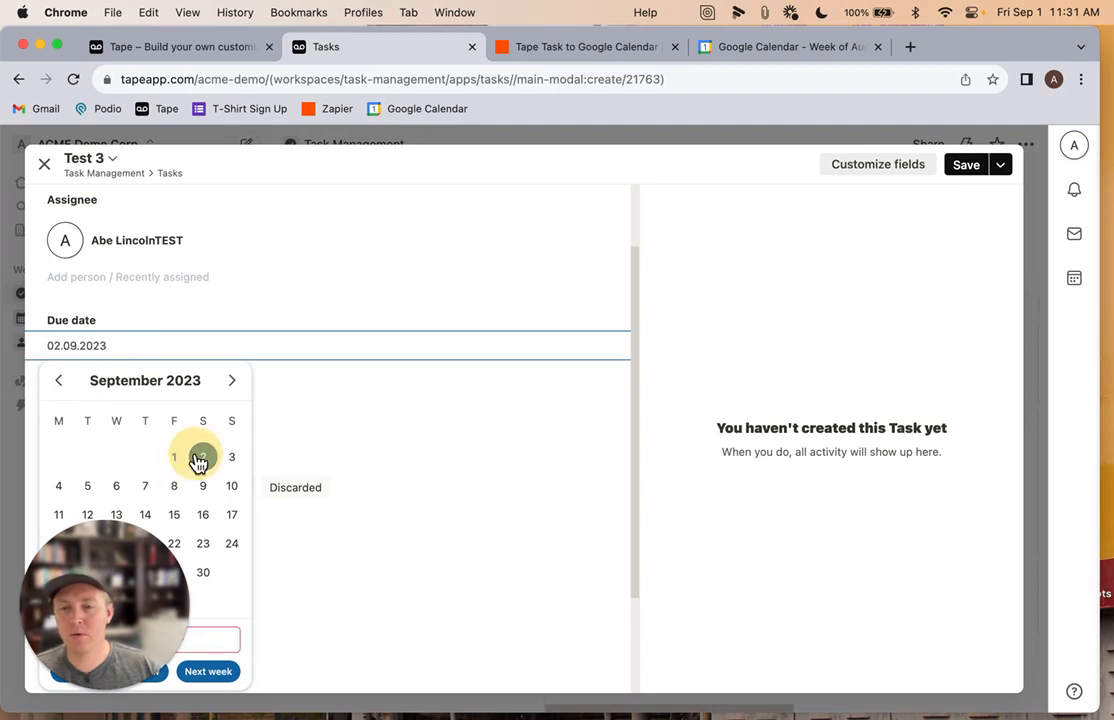
click(206, 638)
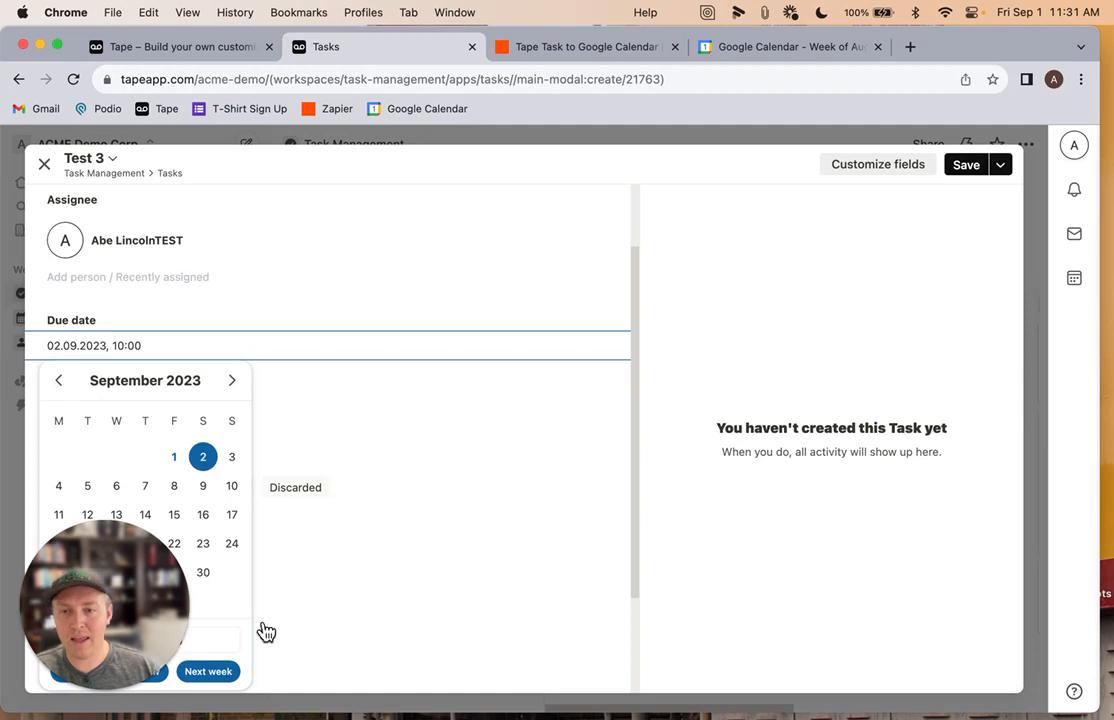
Enter the description "more test", set the status to Not started, and save the task
click(336, 405)
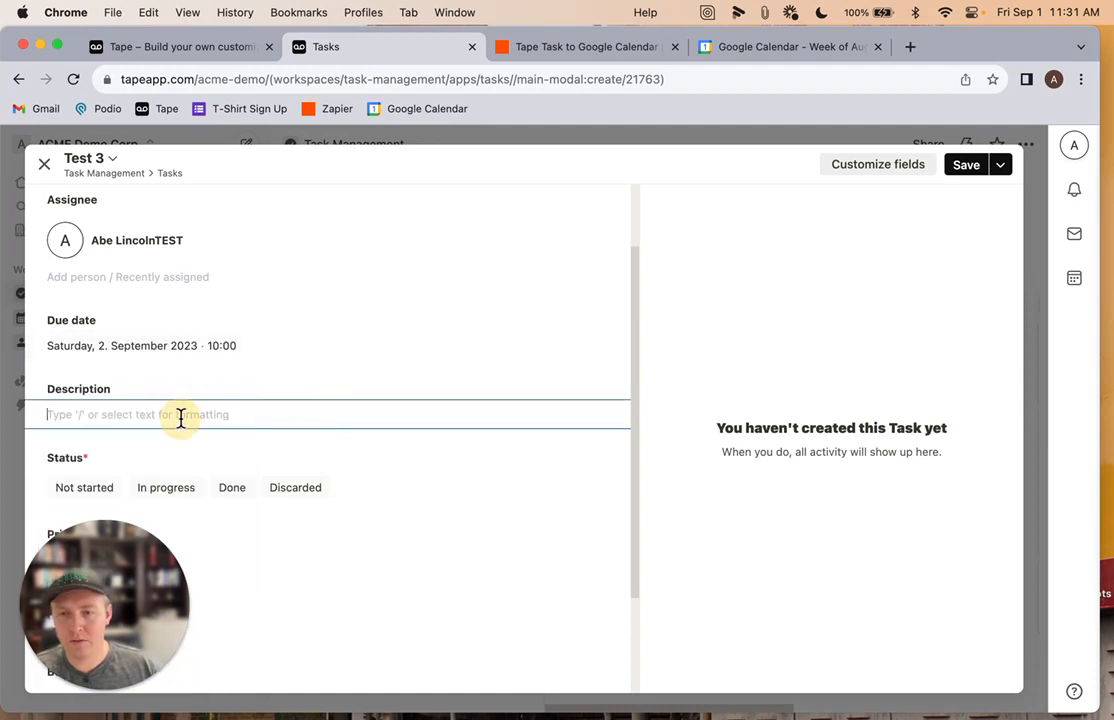
text(more test)
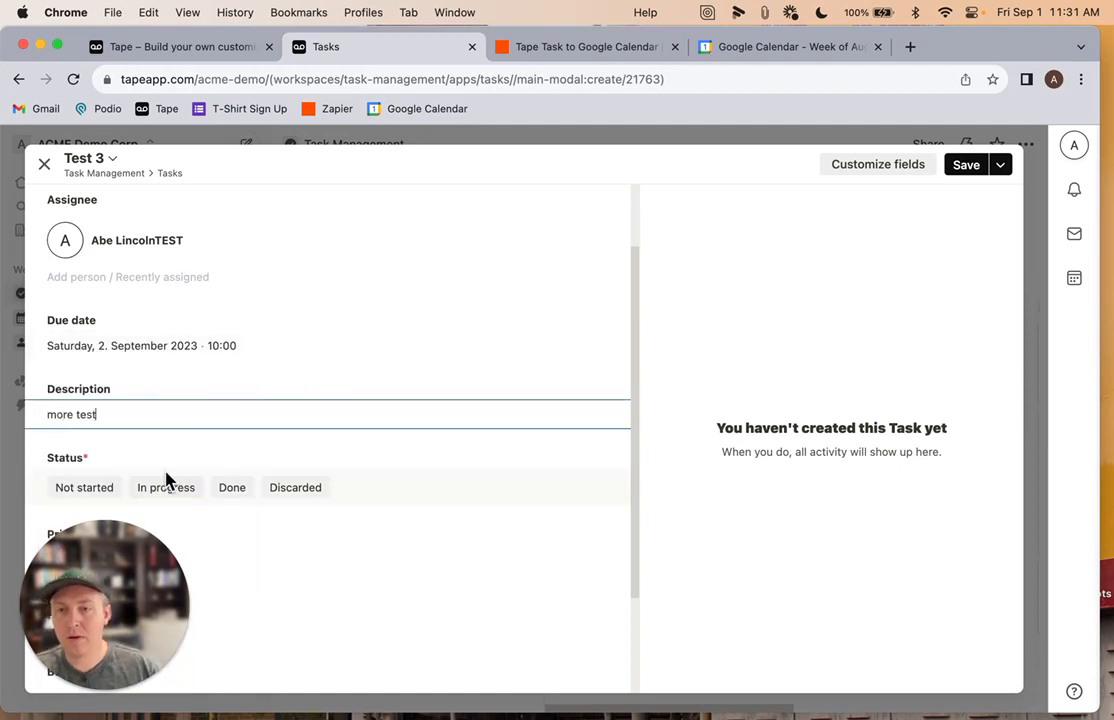
click(97, 492)
scroll(241, 415, down, 2)
click(962, 166)
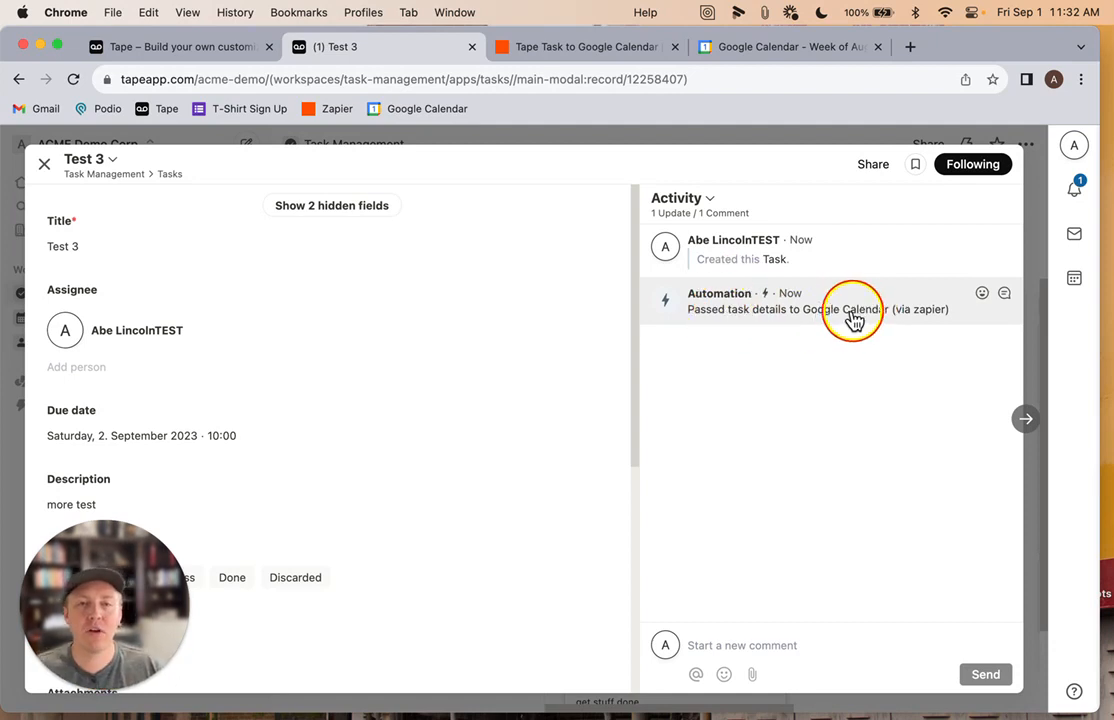
Open the Saturday Test 3 event in Google Calendar and inspect its title, time and description
click(768, 50)
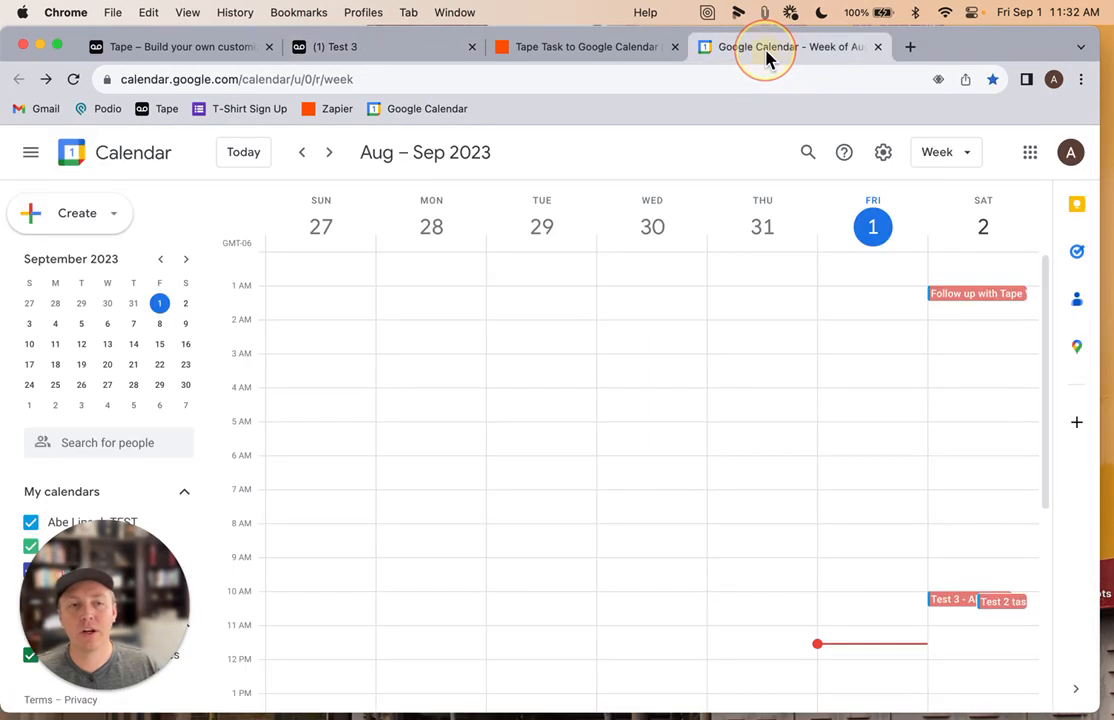
scroll(654, 403, down, 5)
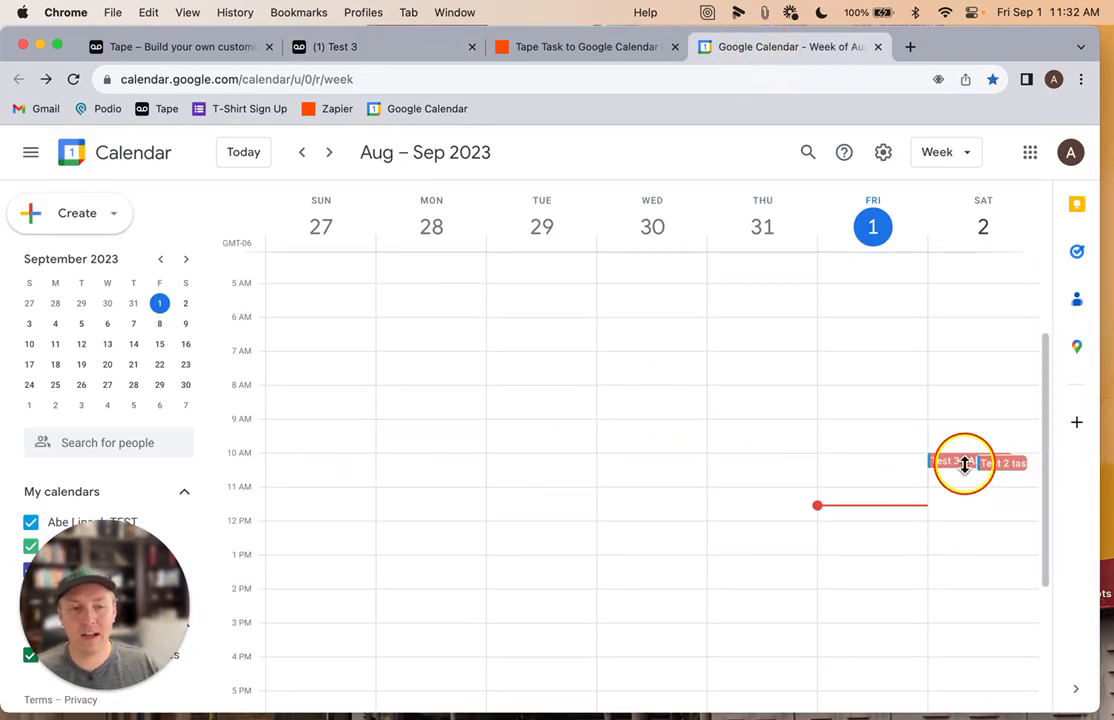
click(962, 463)
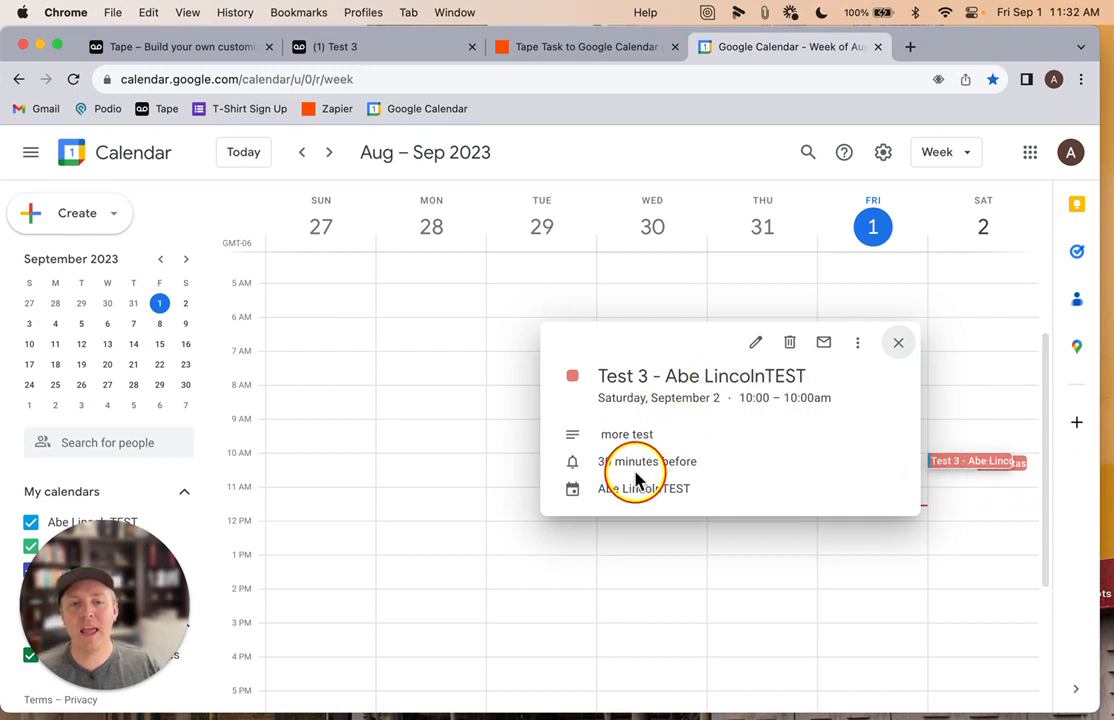
click(900, 345)
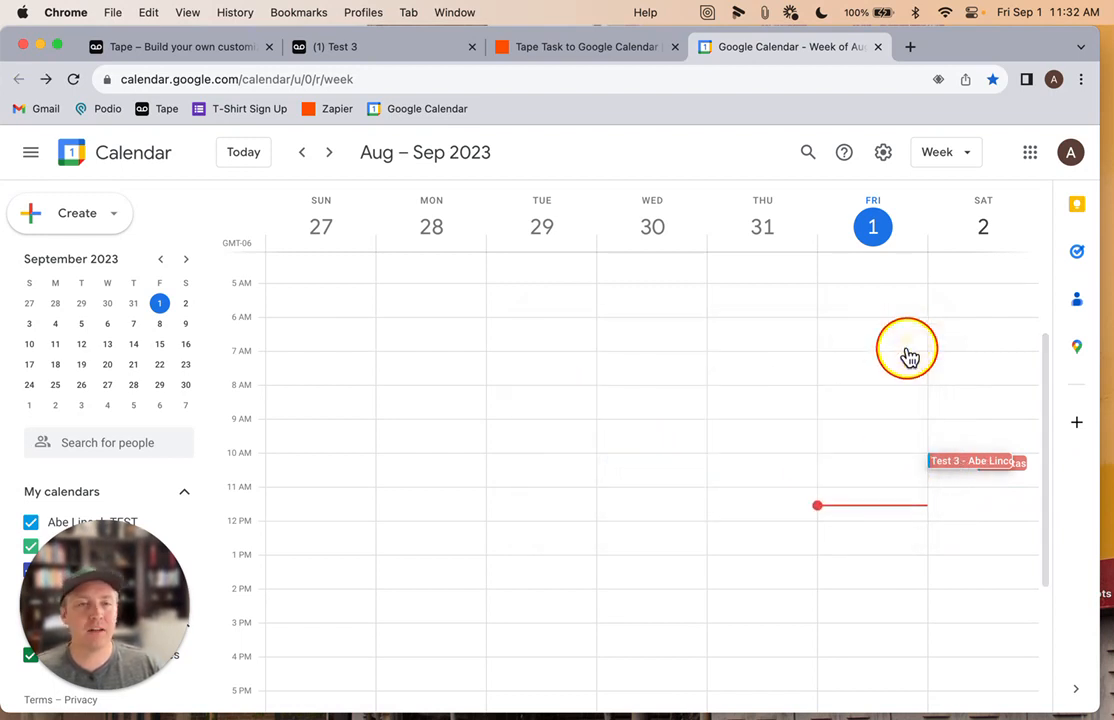
Leave the zap editor and return to the Zapier zaps list
click(573, 55)
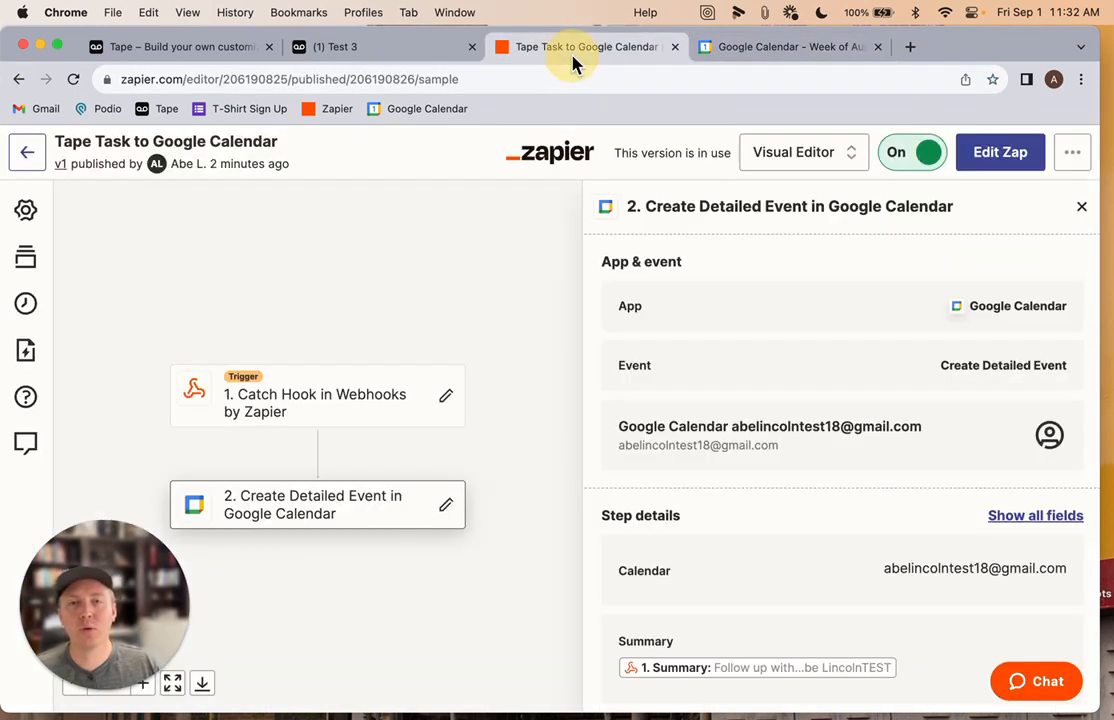
click(28, 155)
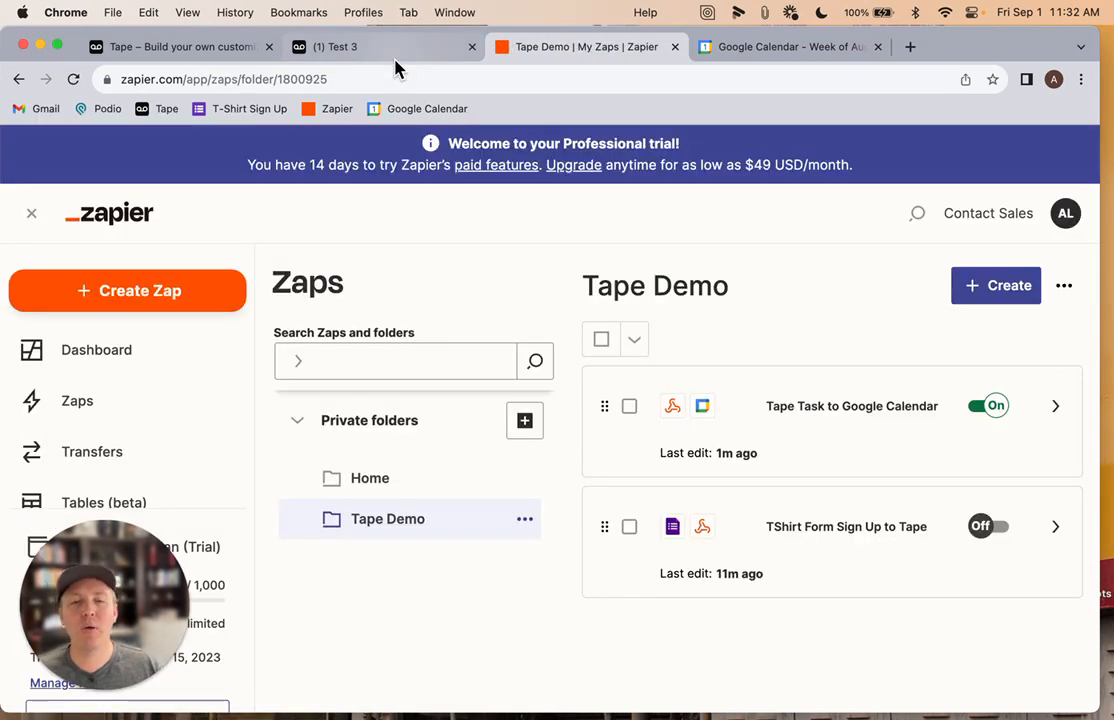
Close the task and open the T-Shirt Sign Up app in the Events workspace
click(389, 50)
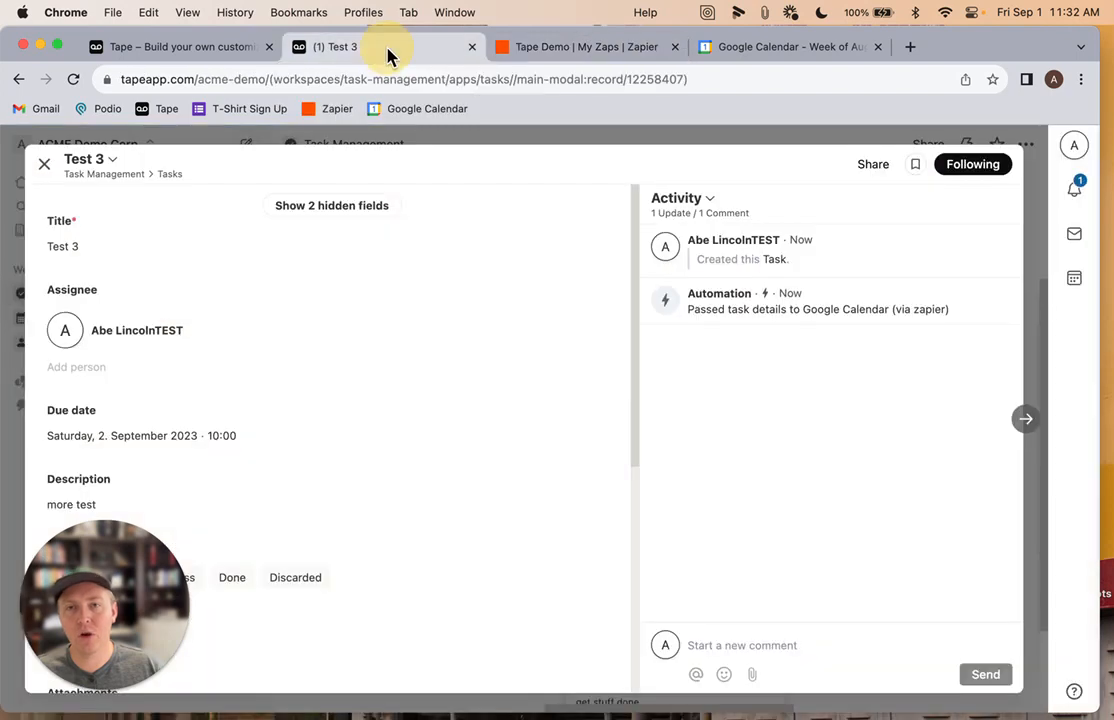
click(44, 163)
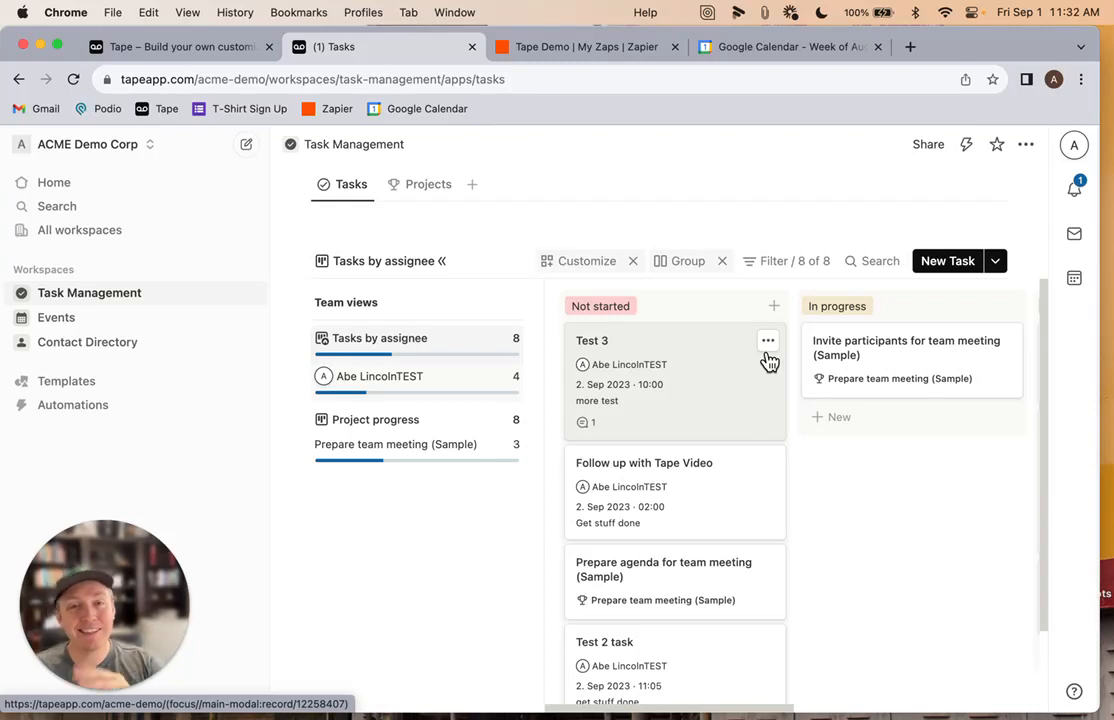
click(64, 320)
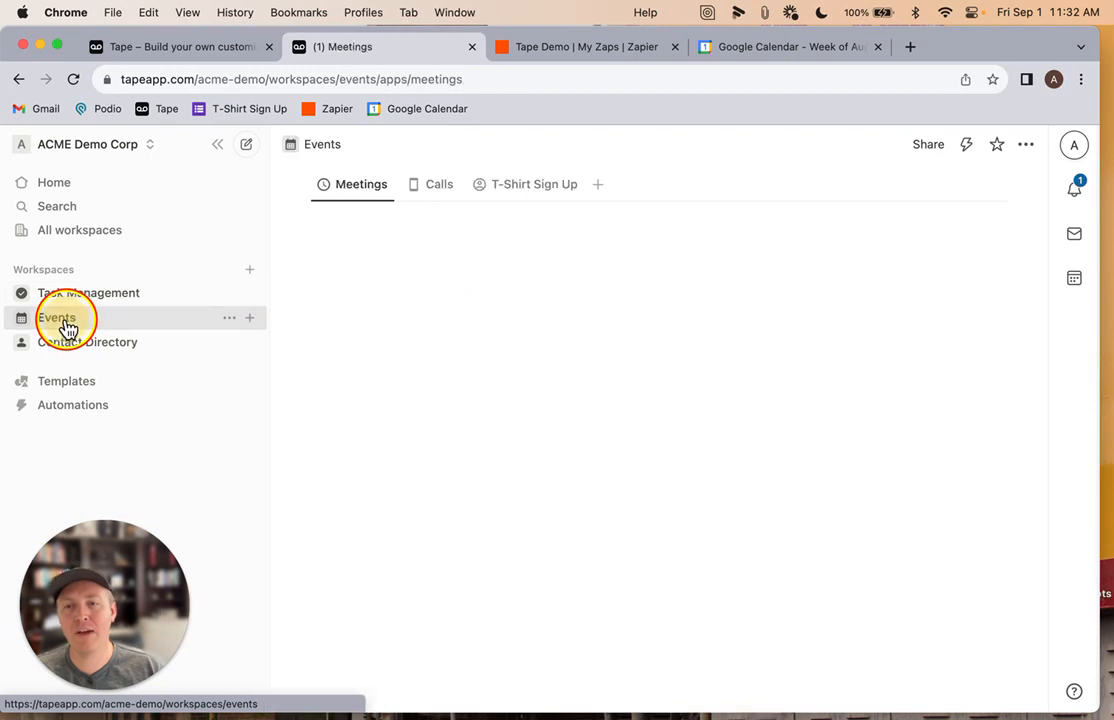
click(528, 192)
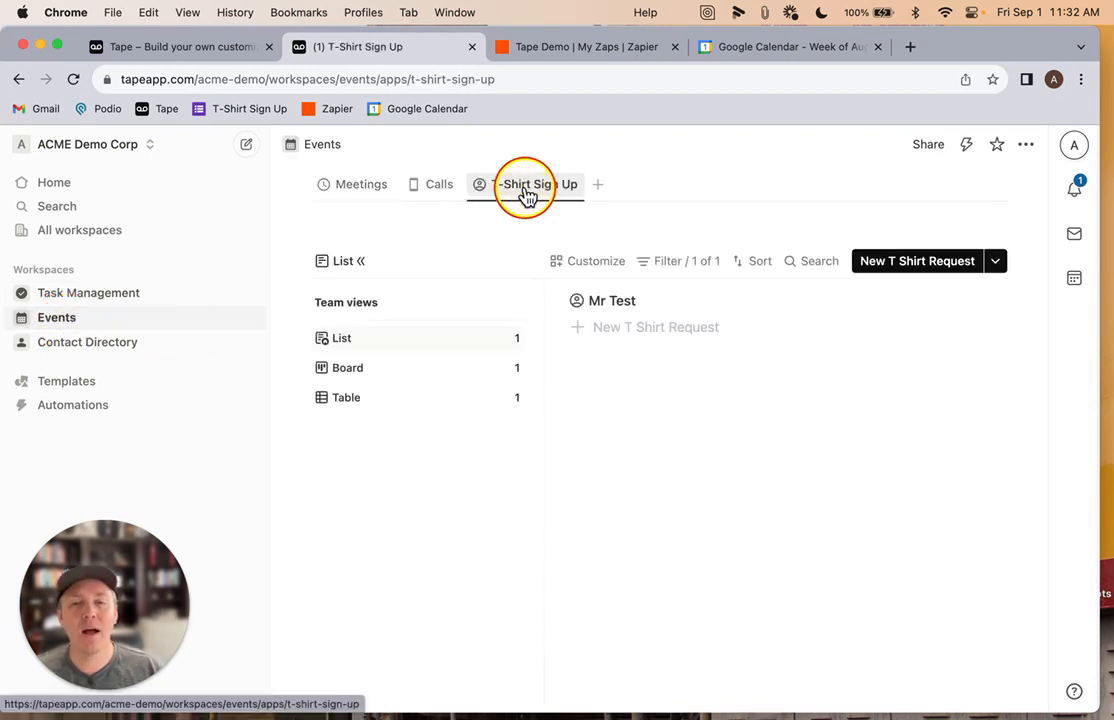
Open the T-Shirt Sign Up Google Form and review its questions
super+click(214, 108)
click(873, 50)
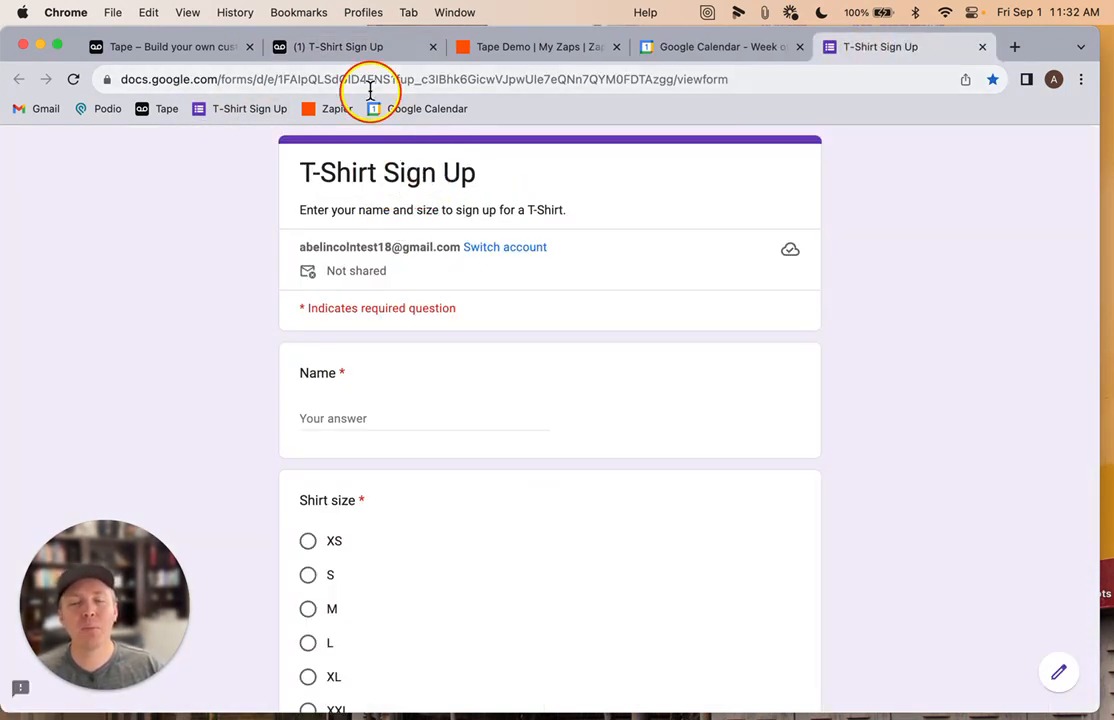
click(345, 47)
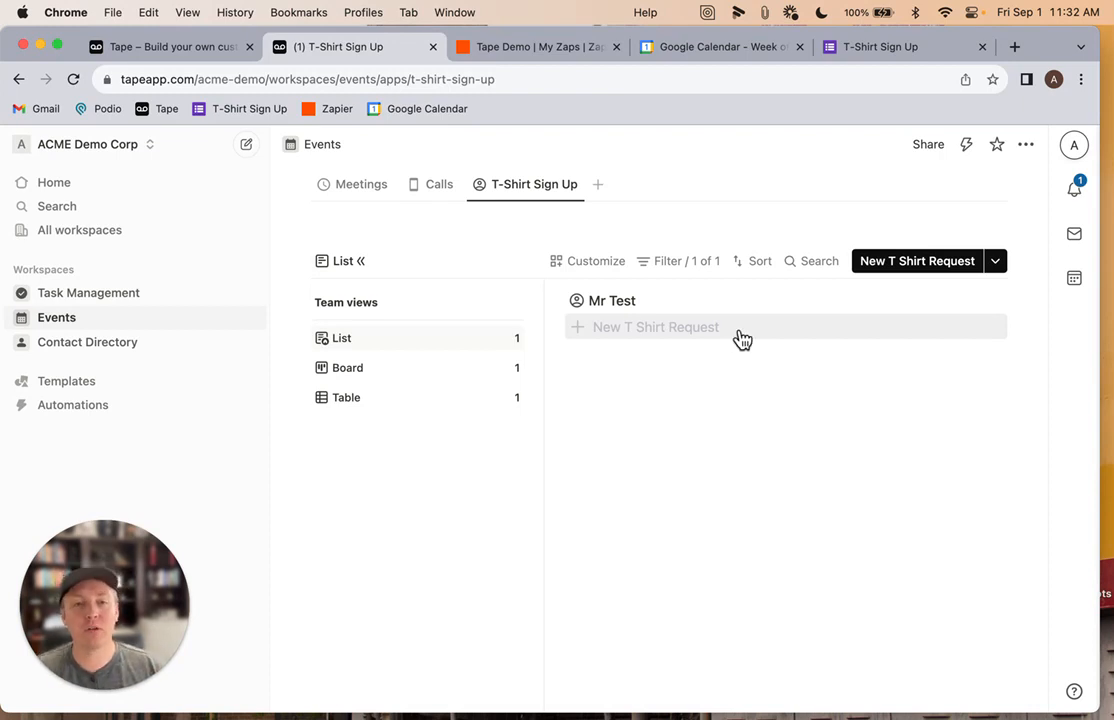
click(868, 48)
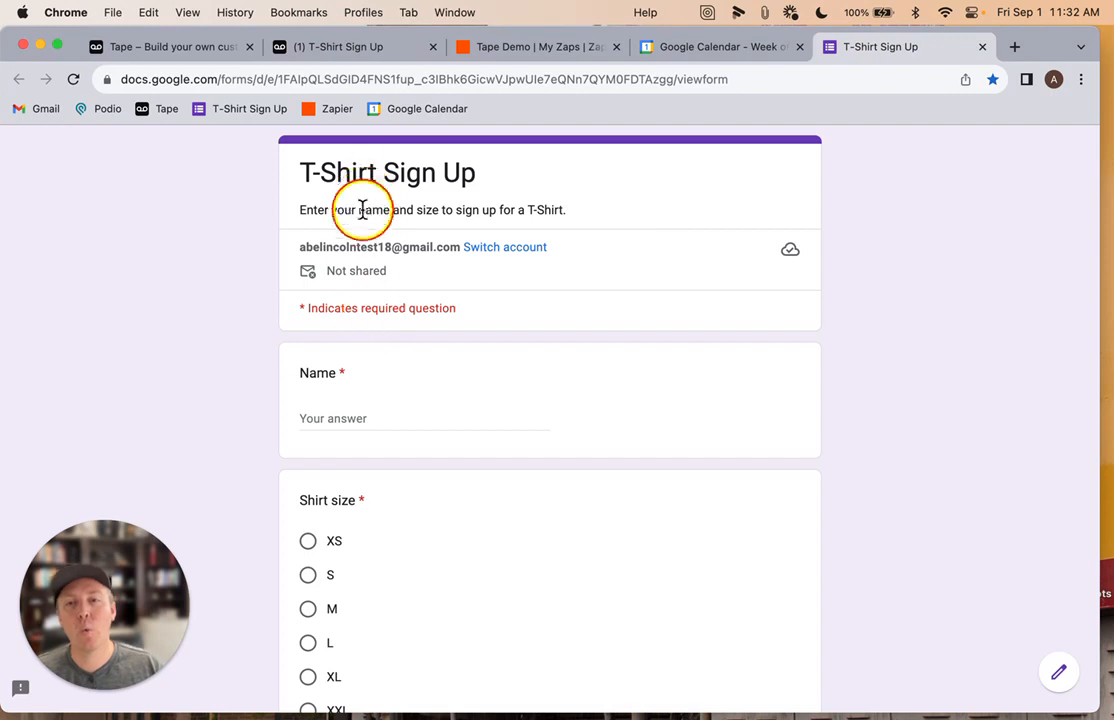
scroll(443, 600, down, 2)
scroll(443, 600, up, 2)
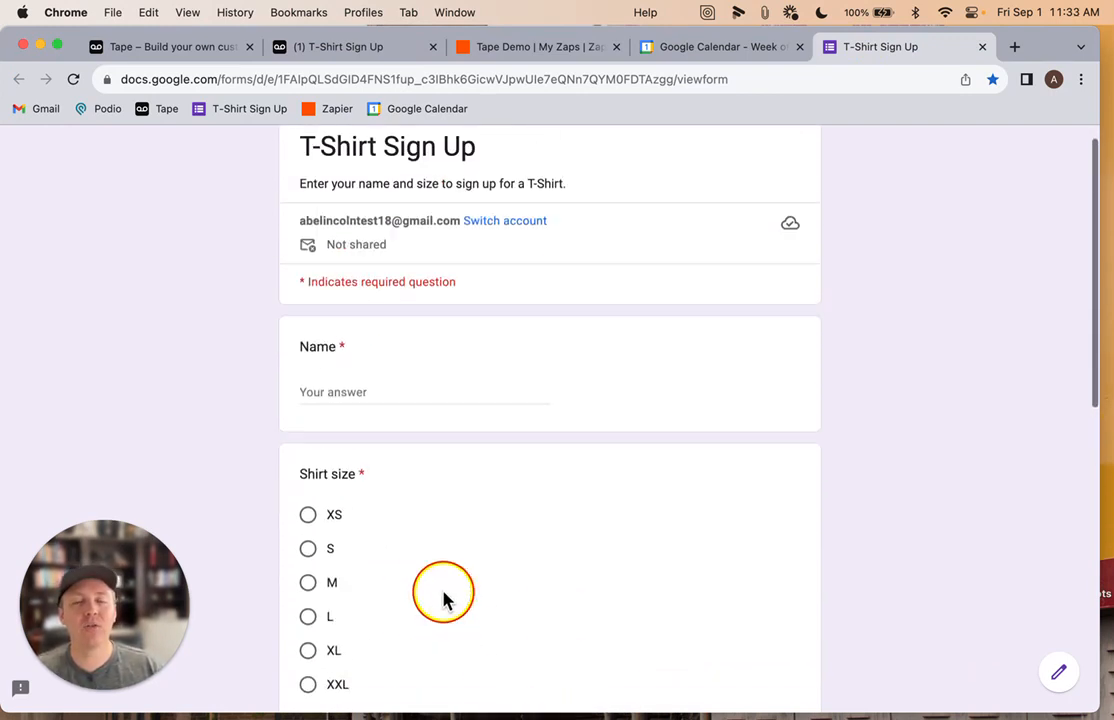
Open the TShirt Form Sign Up to Tape zap and its New Form Response trigger step
click(530, 58)
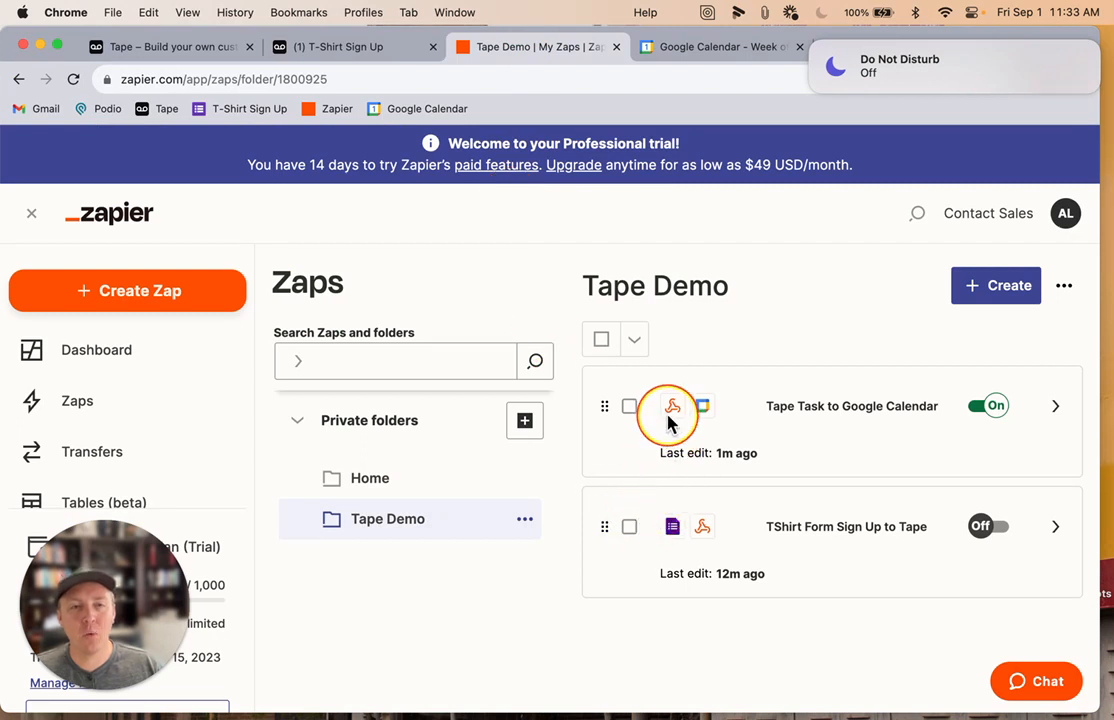
click(680, 535)
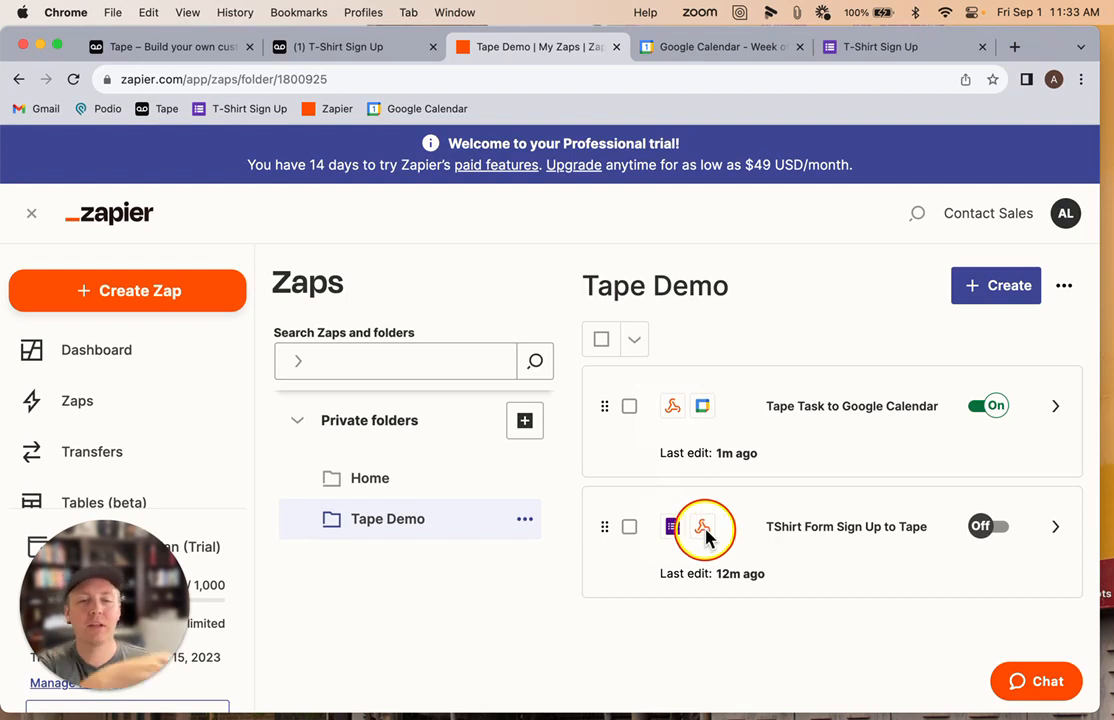
click(779, 537)
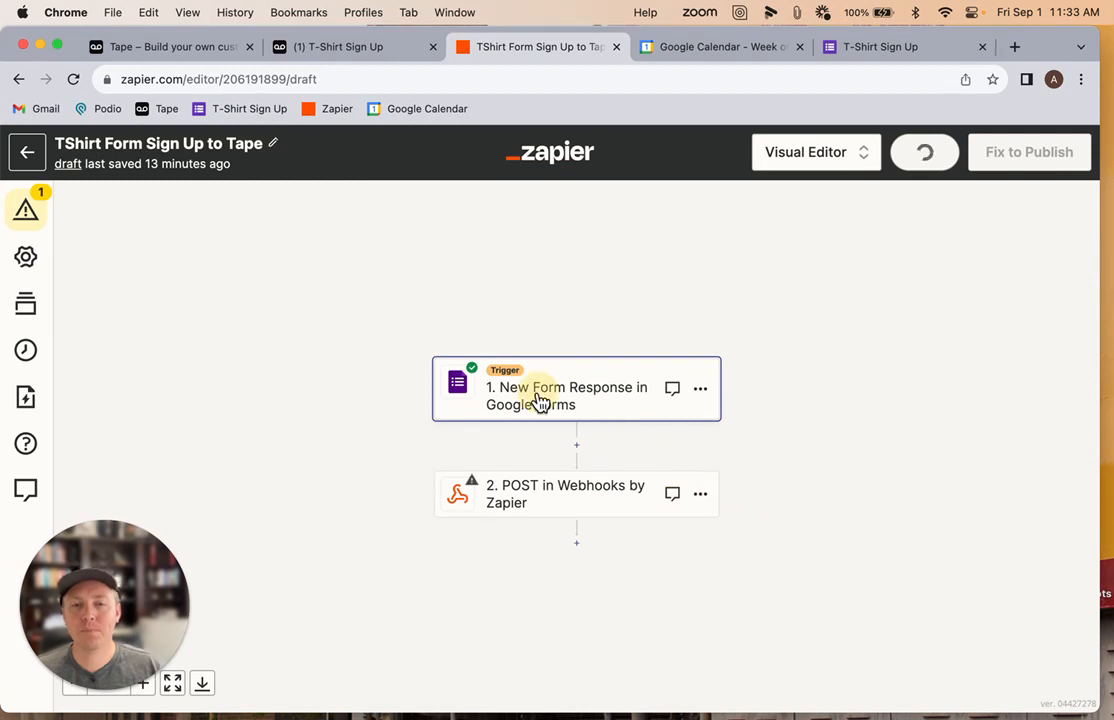
click(538, 400)
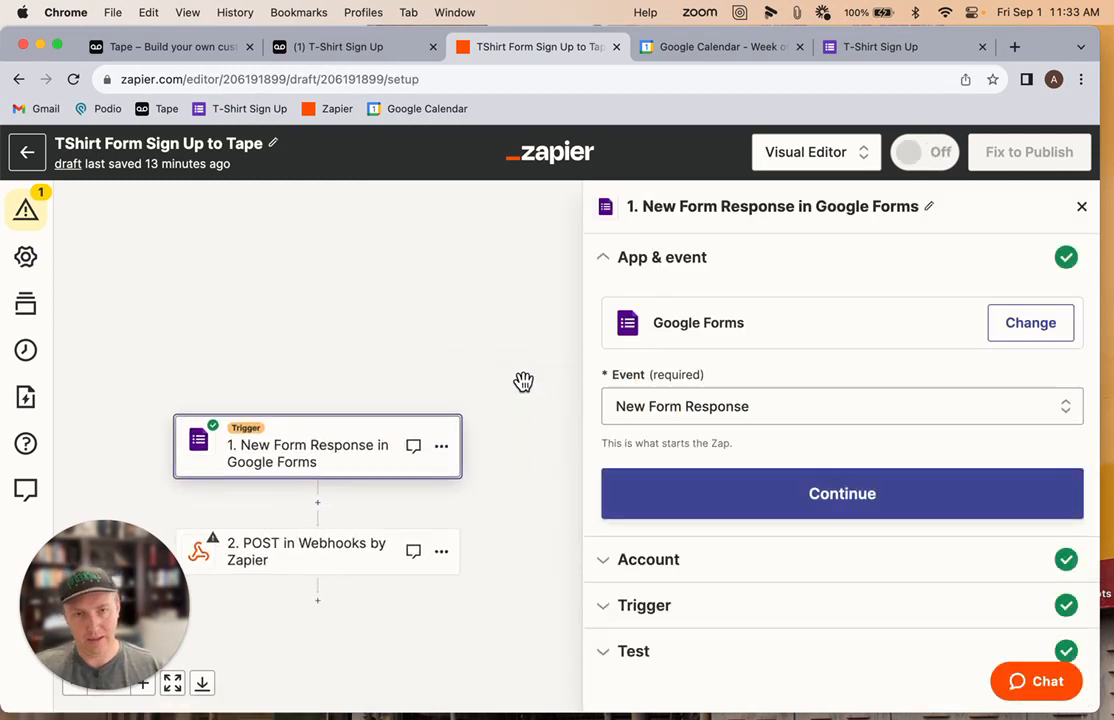
Step through the trigger's event, account and form settings, keeping the T-Shirt Sign Up form, to reach the test records
click(678, 332)
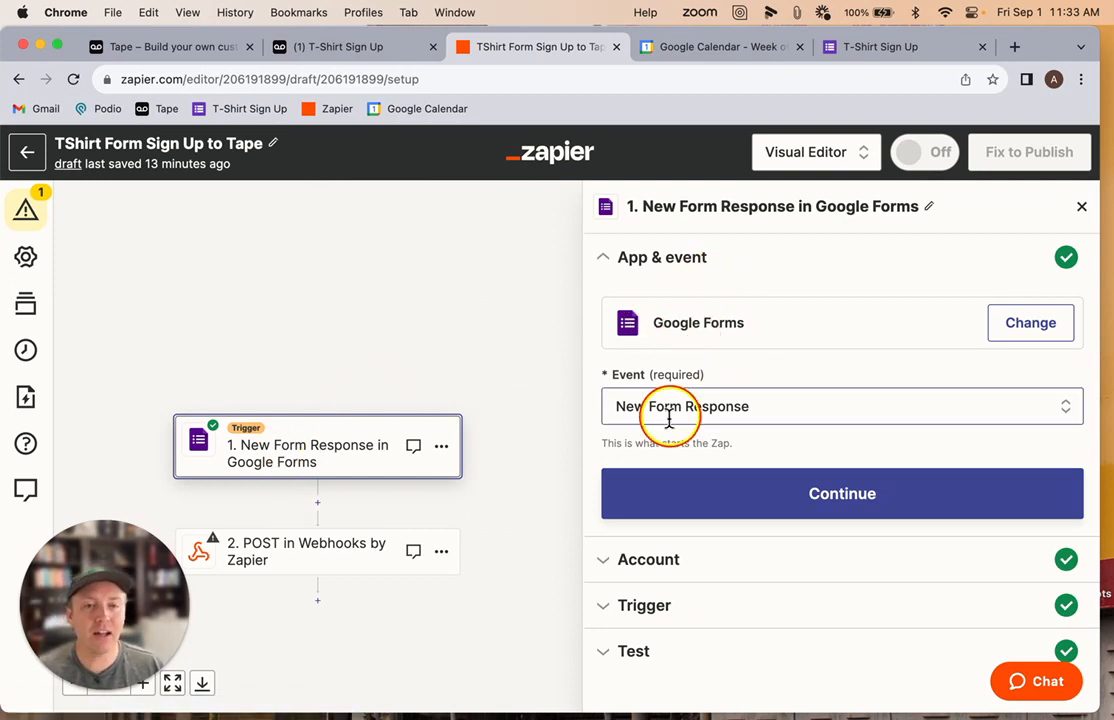
click(753, 503)
scroll(771, 469, down, 1)
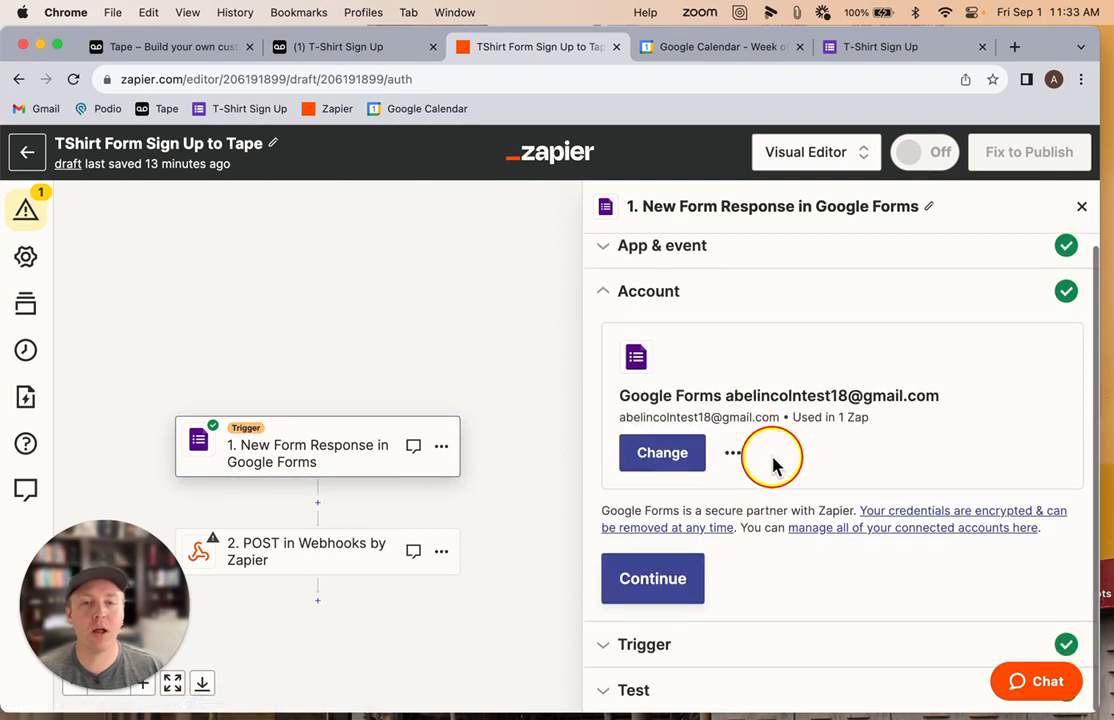
scroll(672, 538, down, 1)
click(664, 572)
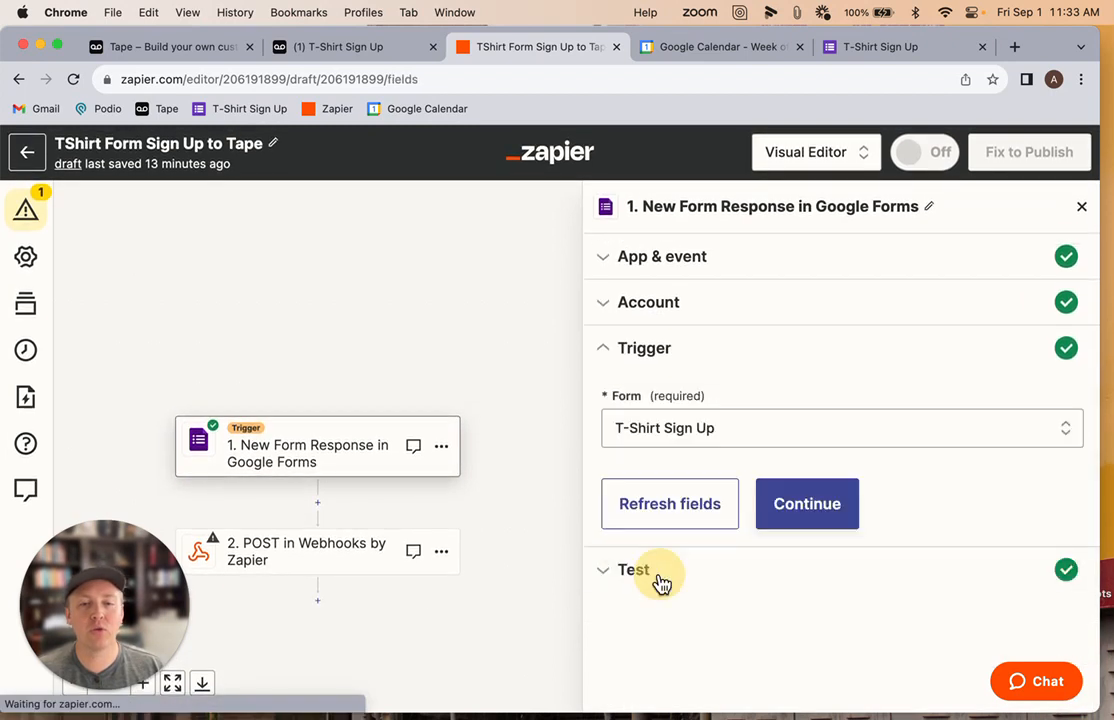
click(686, 438)
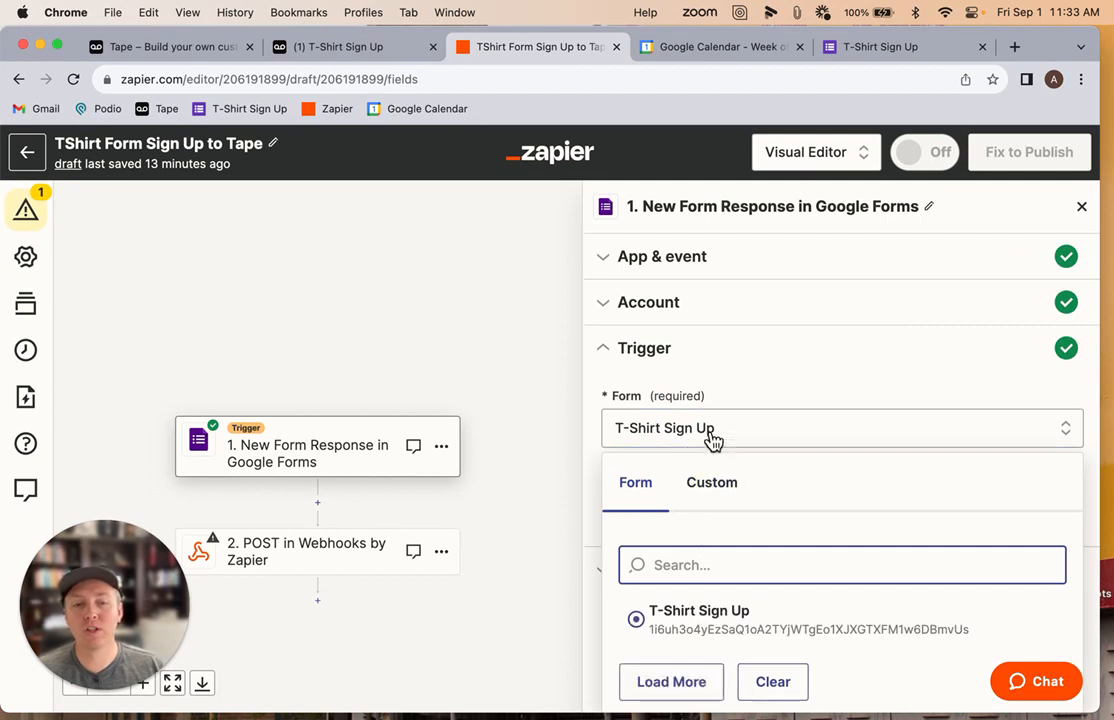
click(787, 390)
scroll(786, 398, down, 1)
drag(614, 439, 632, 438)
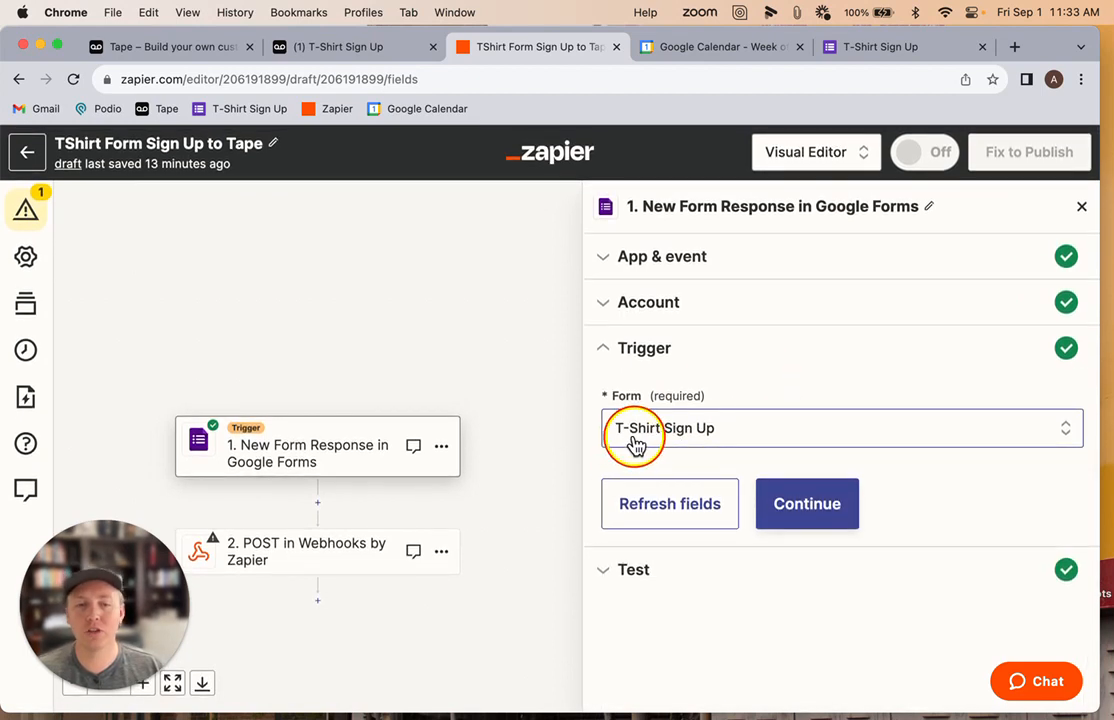
click(806, 506)
scroll(804, 500, down, 3)
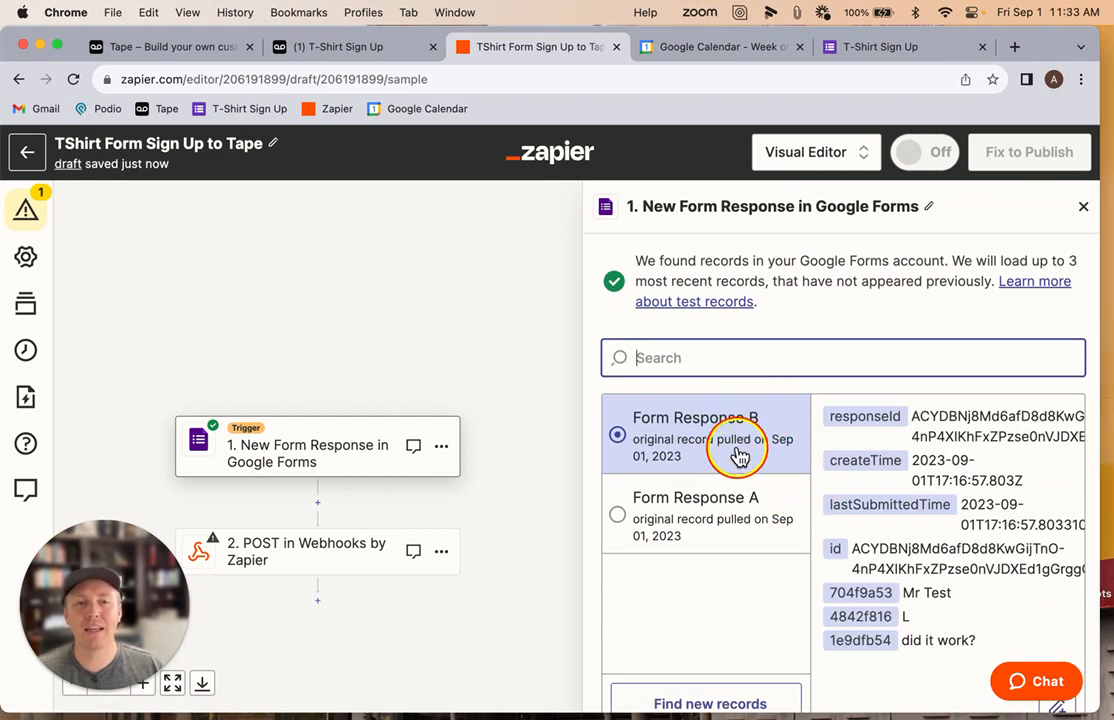
Submit the T-Shirt Sign Up form as George Washington with size XL and the comment "I'm excited!"
click(838, 50)
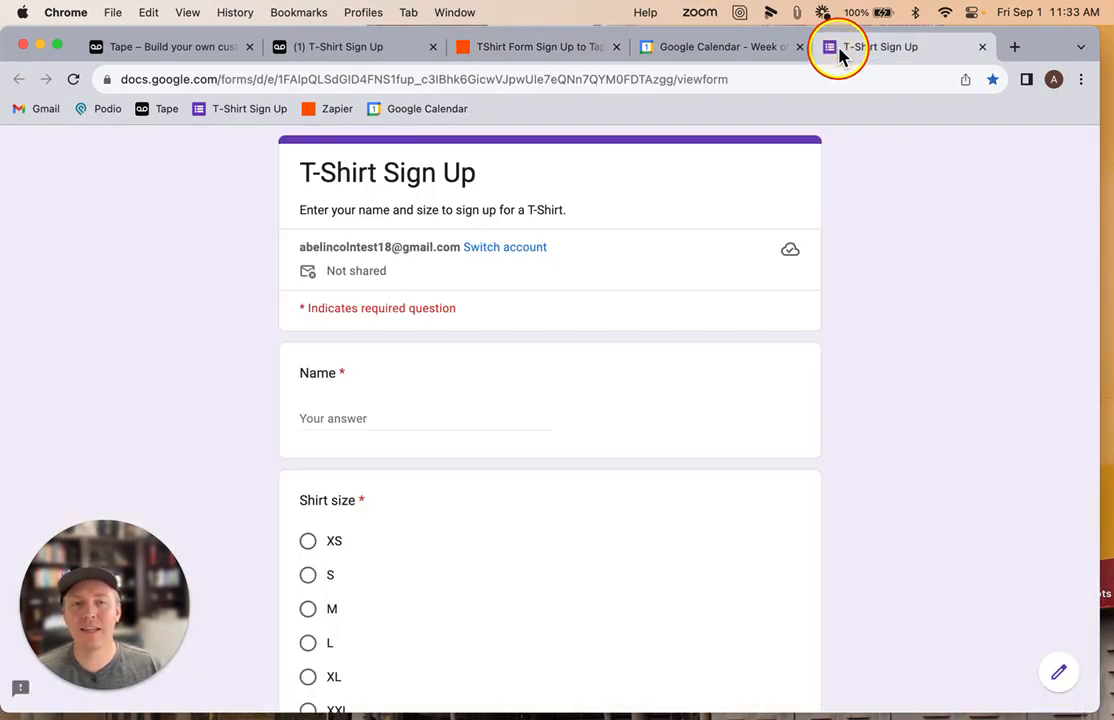
click(334, 418)
text(George Washington)
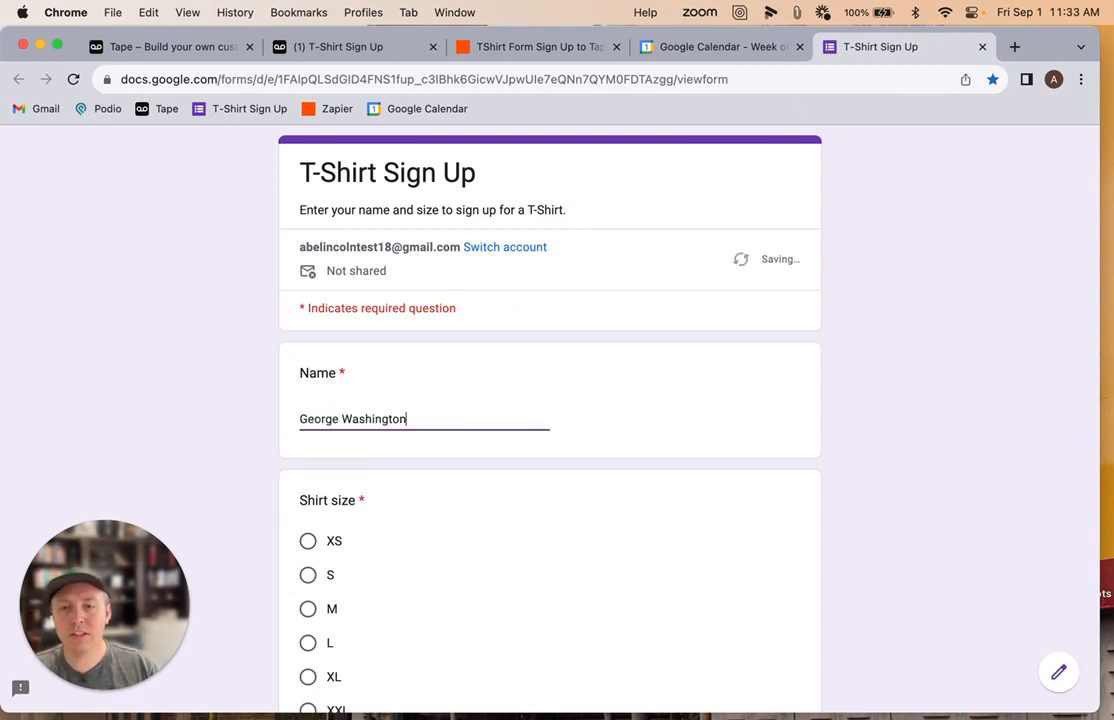
scroll(353, 410, down, 2)
click(309, 562)
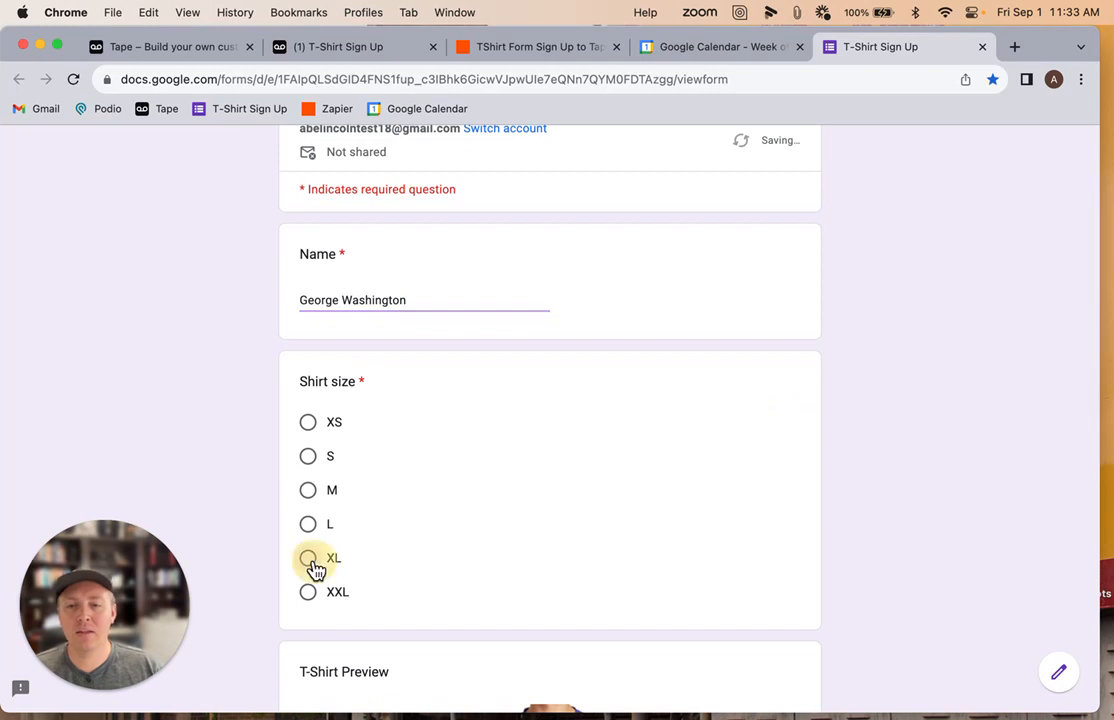
scroll(517, 480, down, 1)
scroll(517, 480, down, 5)
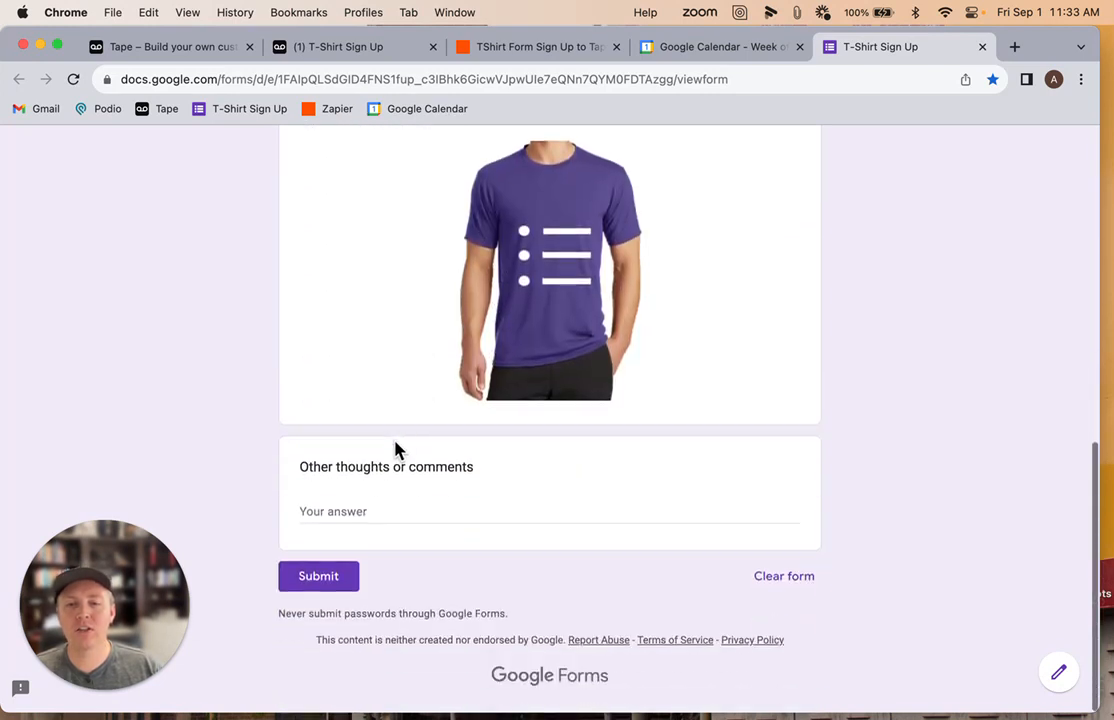
click(367, 512)
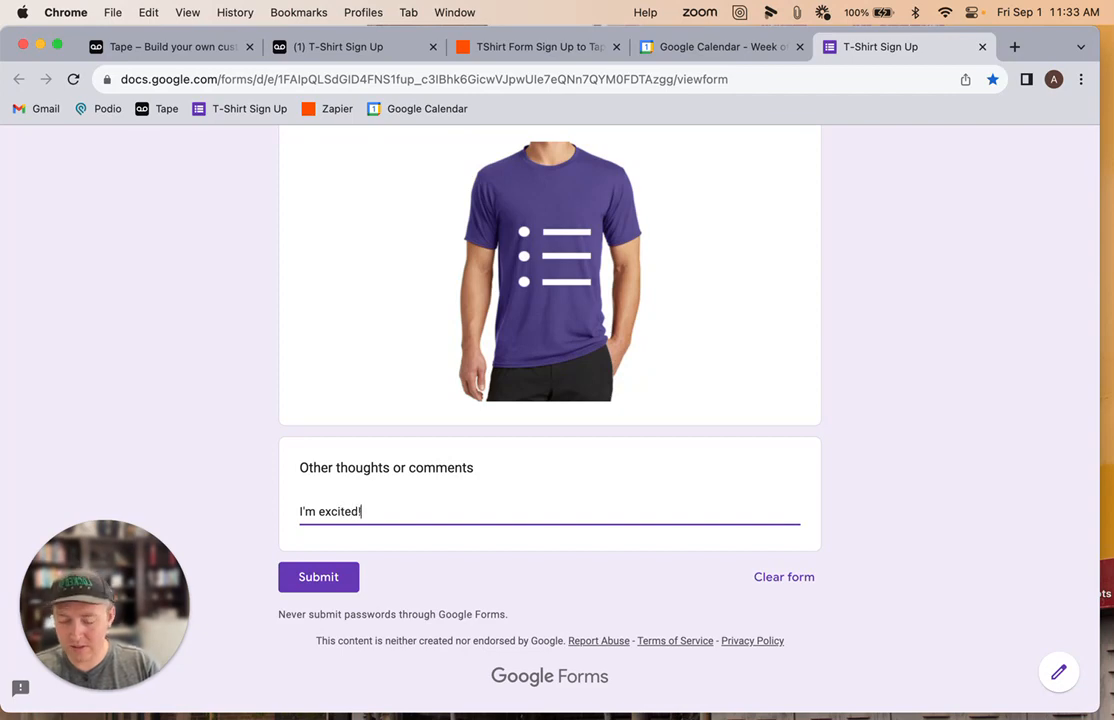
click(322, 584)
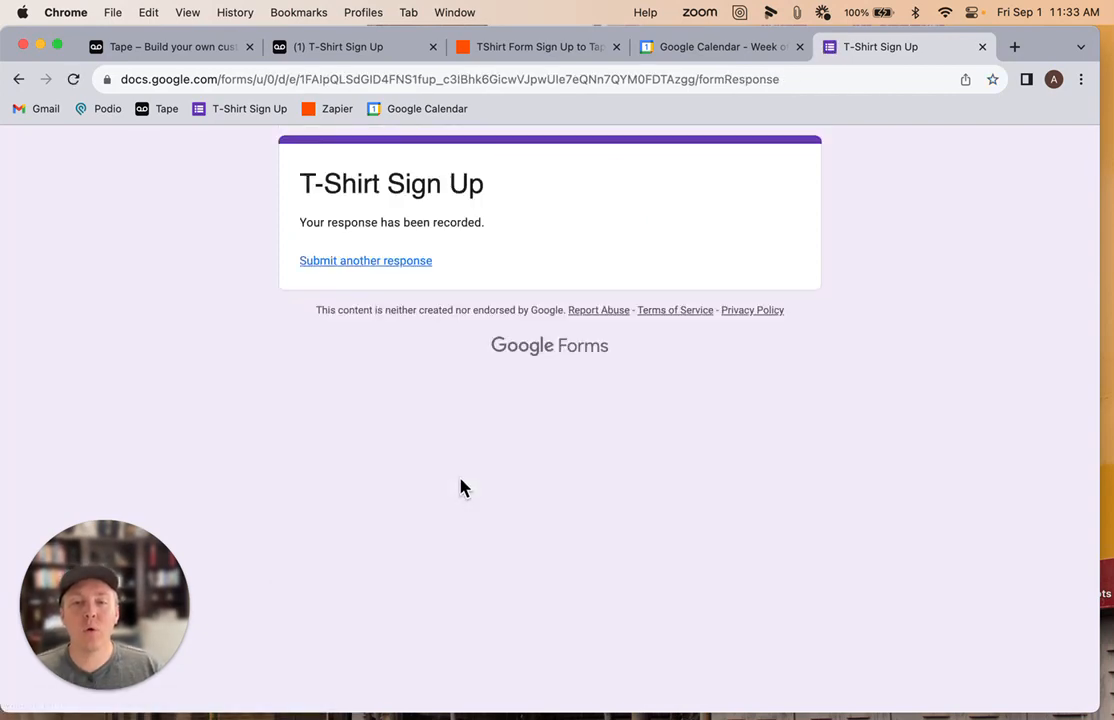
Search the zap trigger for new form response records
click(510, 47)
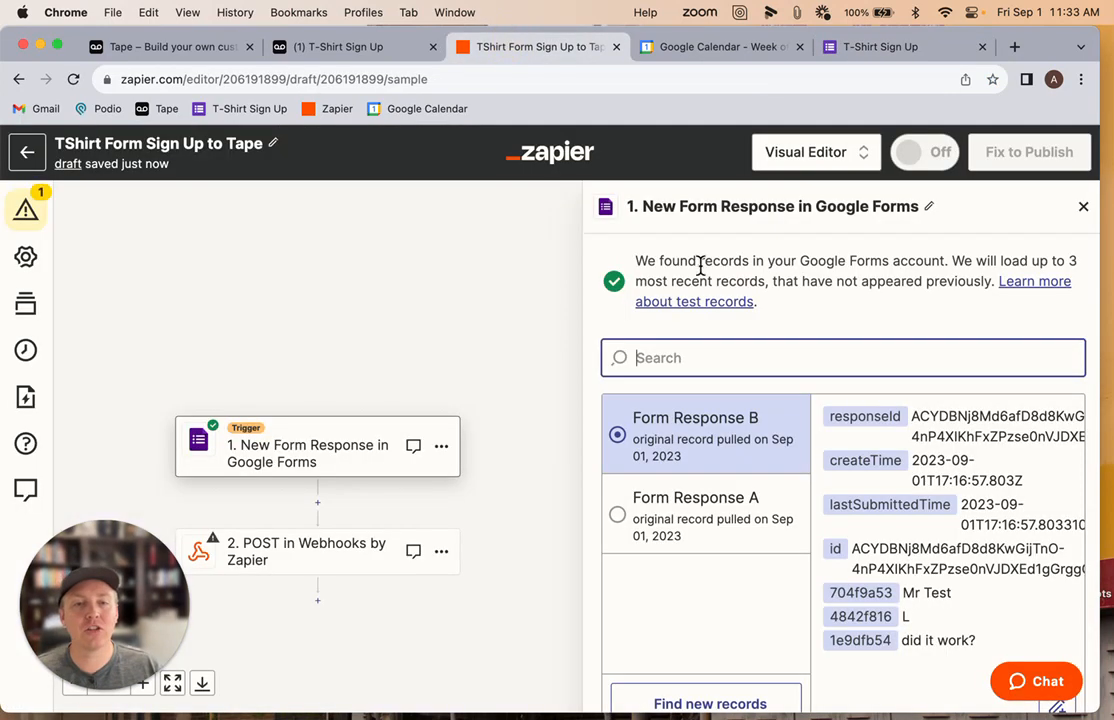
scroll(690, 600, down, 2)
click(675, 637)
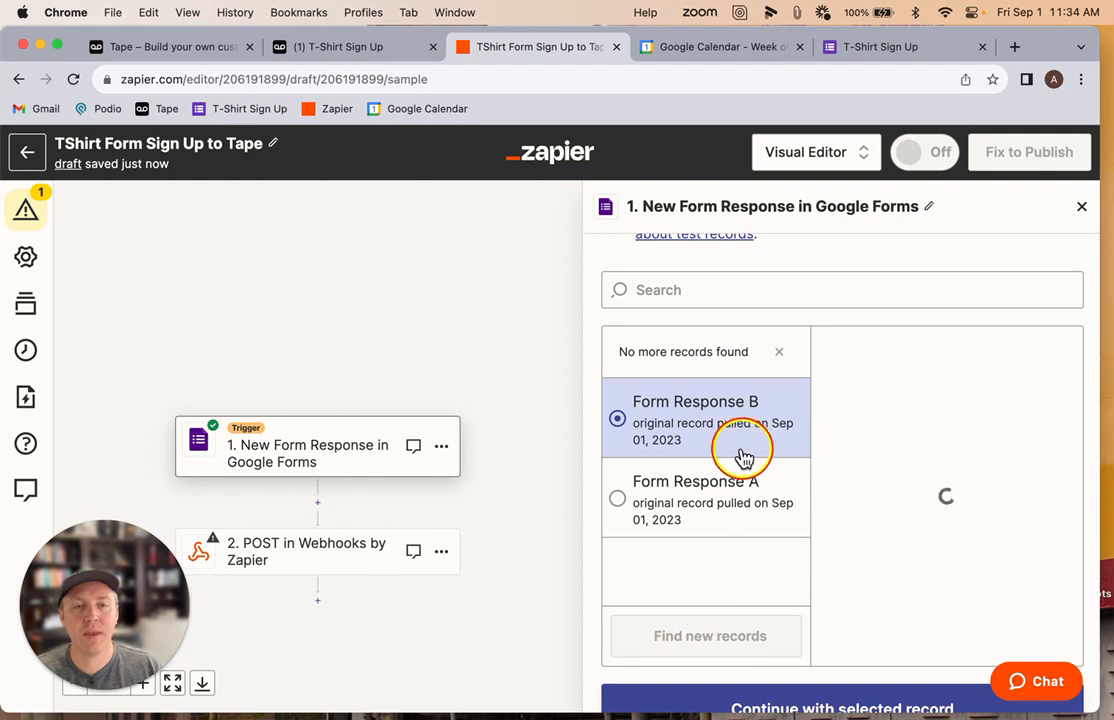
Find new records for the trigger and continue with Form Response C as the test record
click(703, 652)
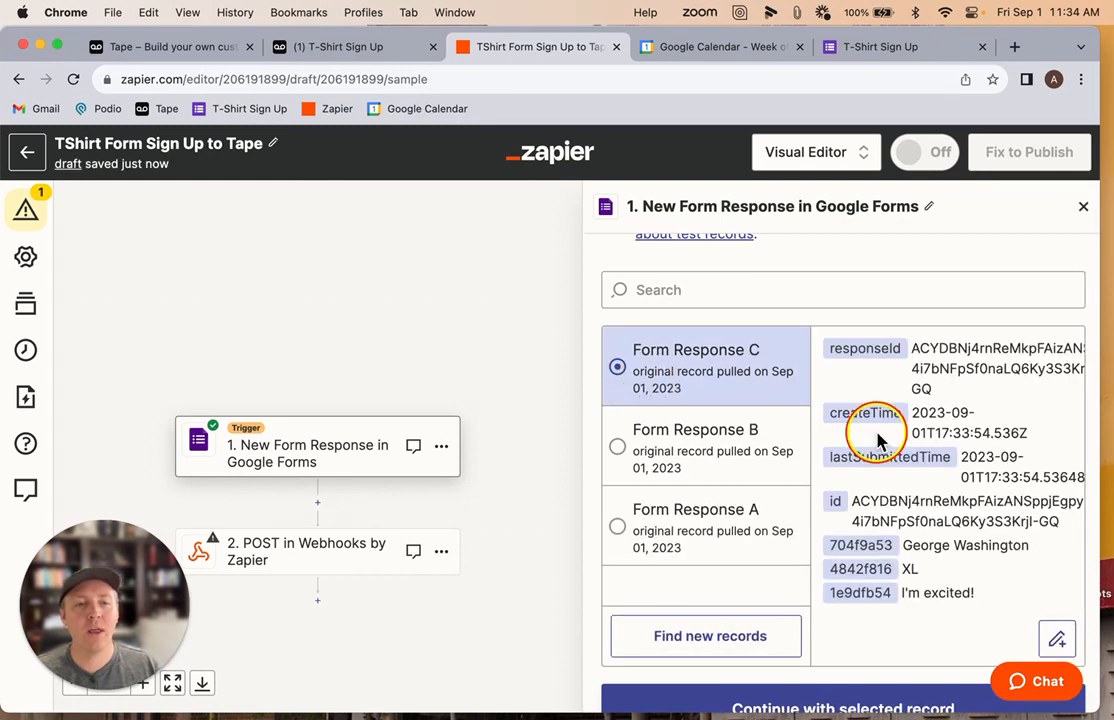
scroll(868, 443, down, 2)
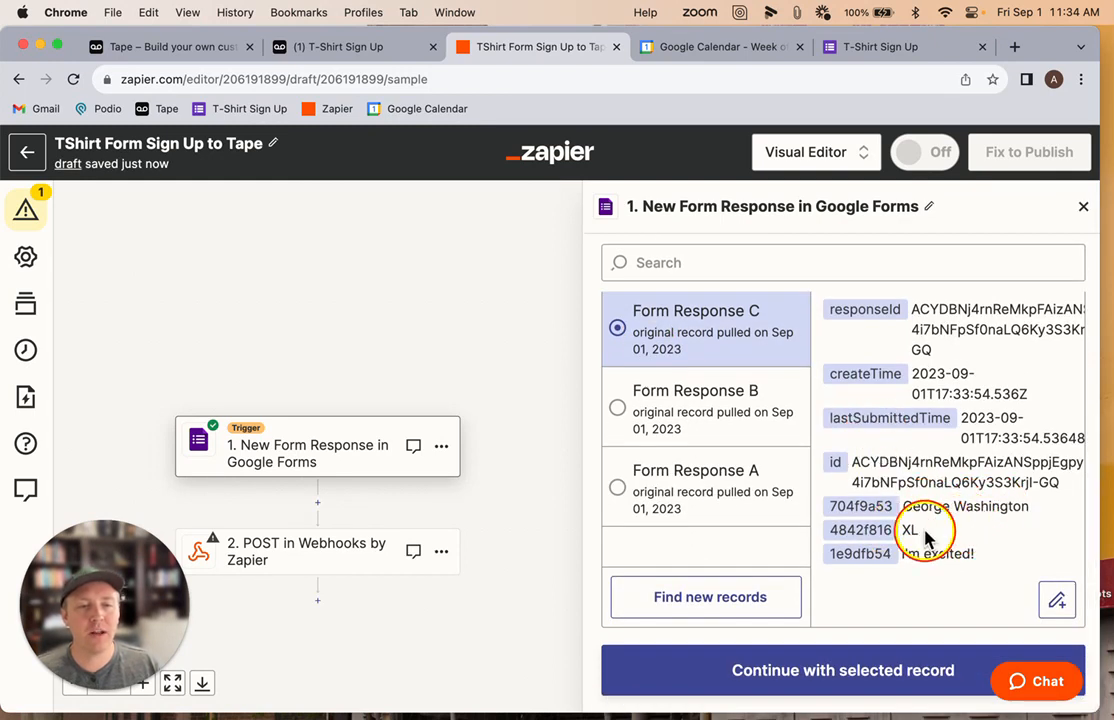
click(816, 680)
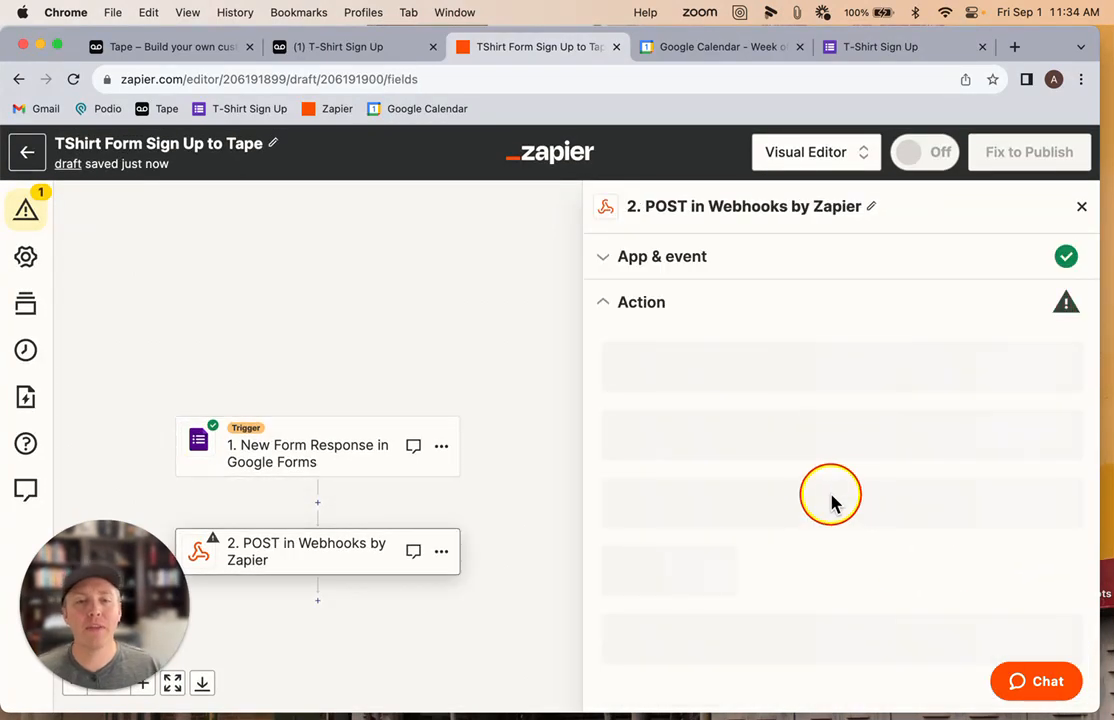
Open the webhook POST action's App & event section, keep POST as the event and continue
scroll(343, 532, down, 1)
click(295, 488)
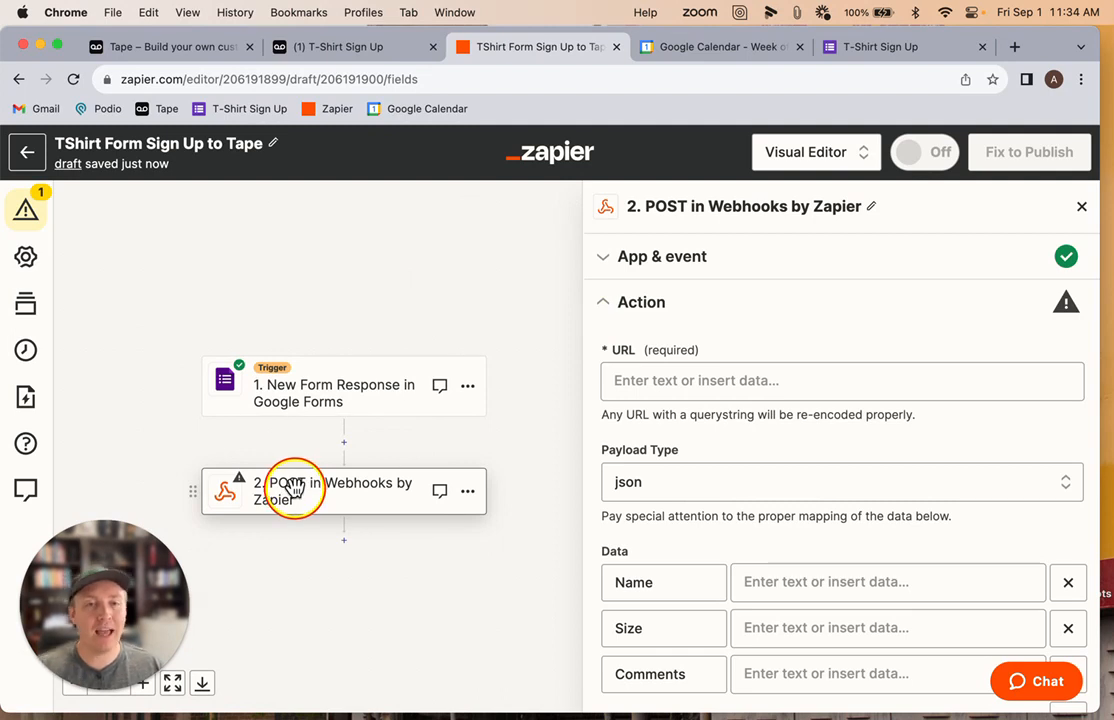
click(694, 270)
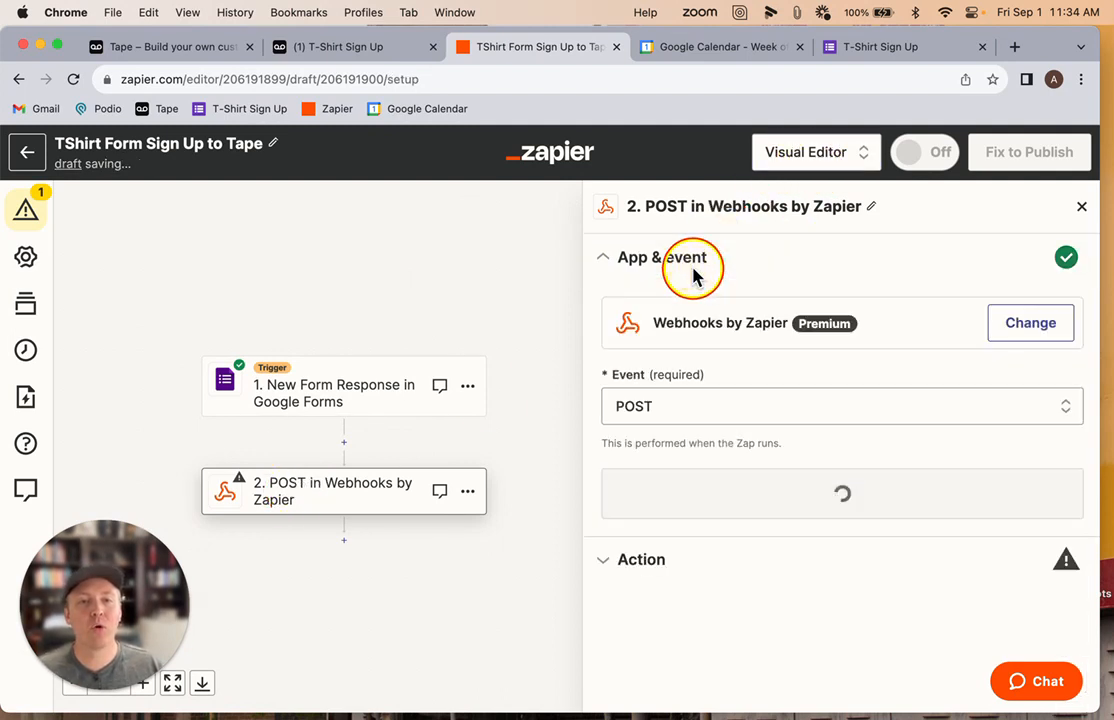
click(645, 410)
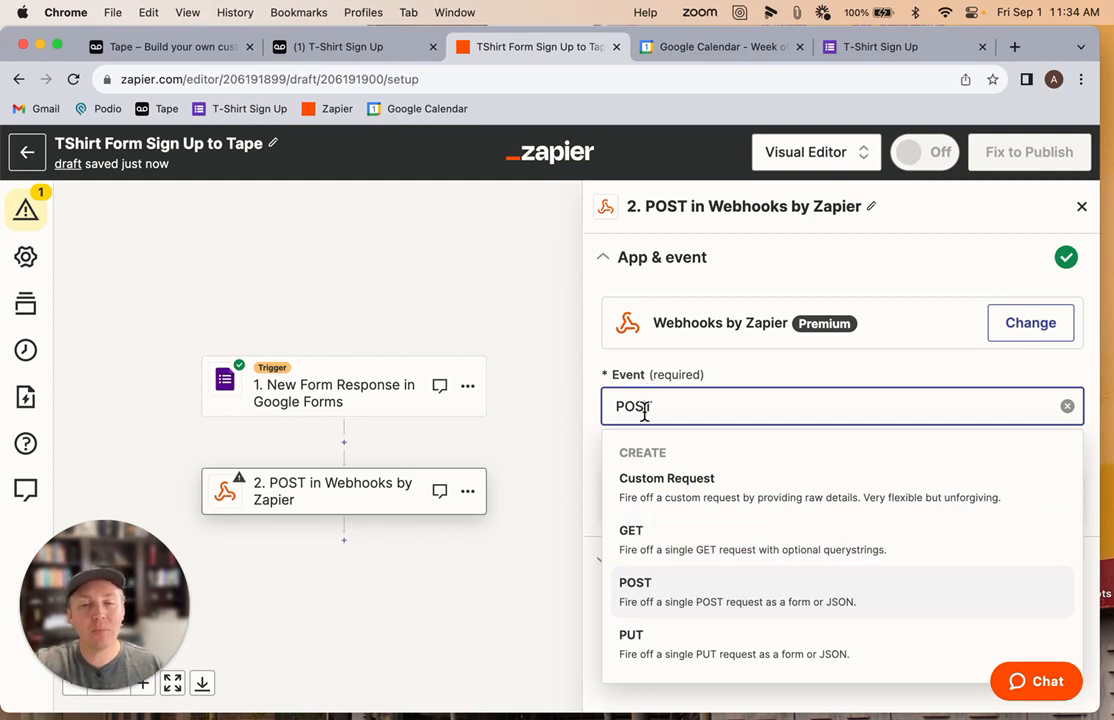
click(662, 598)
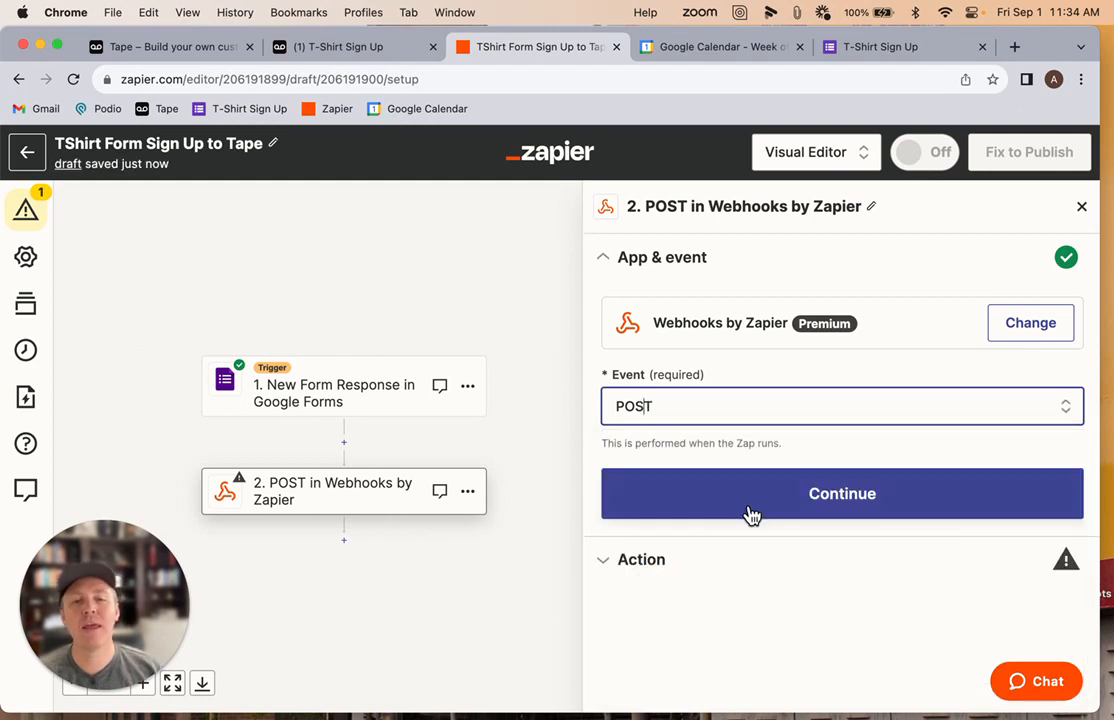
click(750, 510)
Examine the action's URL, payload type and the Name, Size and Comments data fields
scroll(752, 495, down, 2)
scroll(750, 492, up, 2)
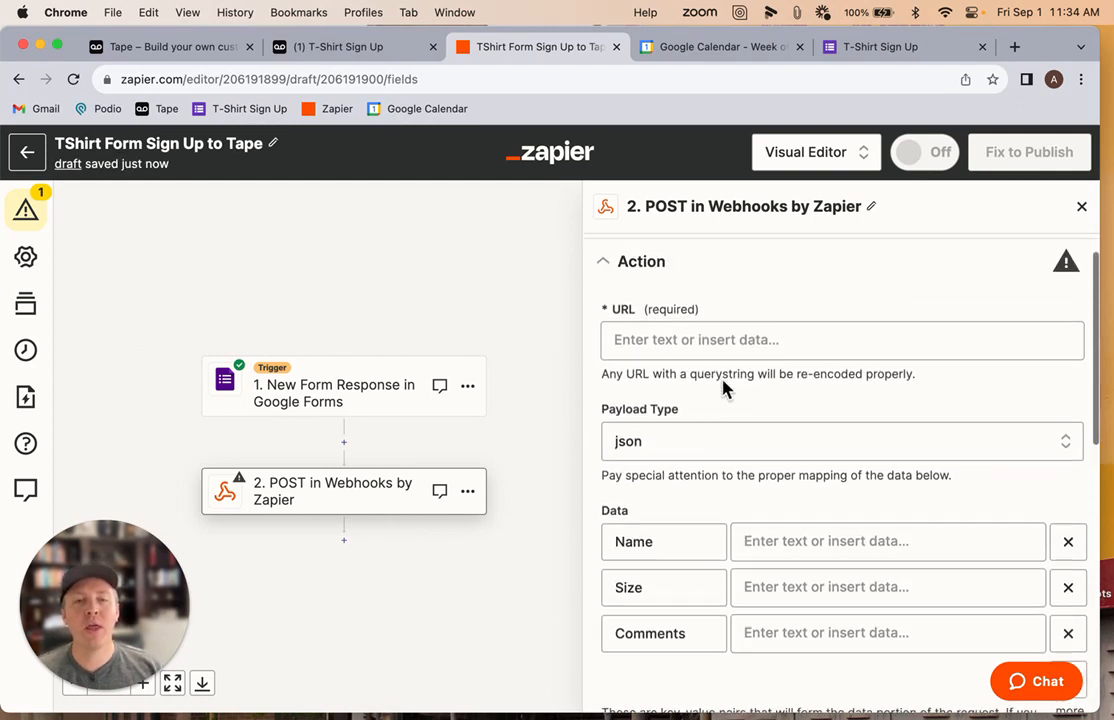
click(635, 340)
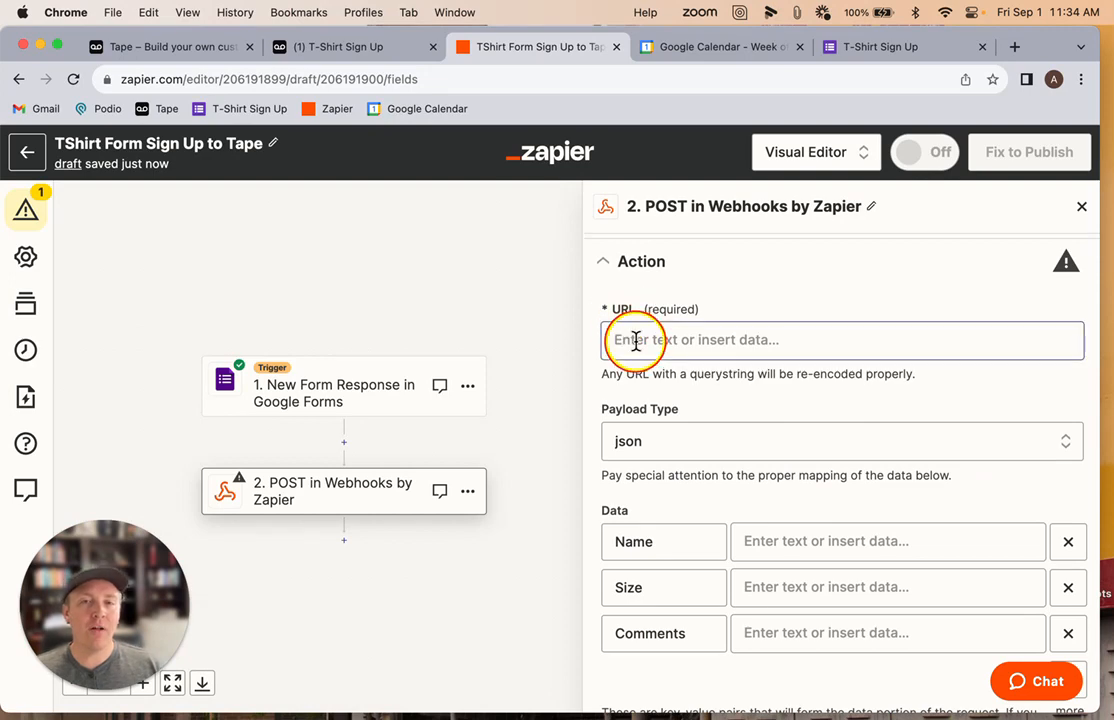
click(337, 48)
click(500, 48)
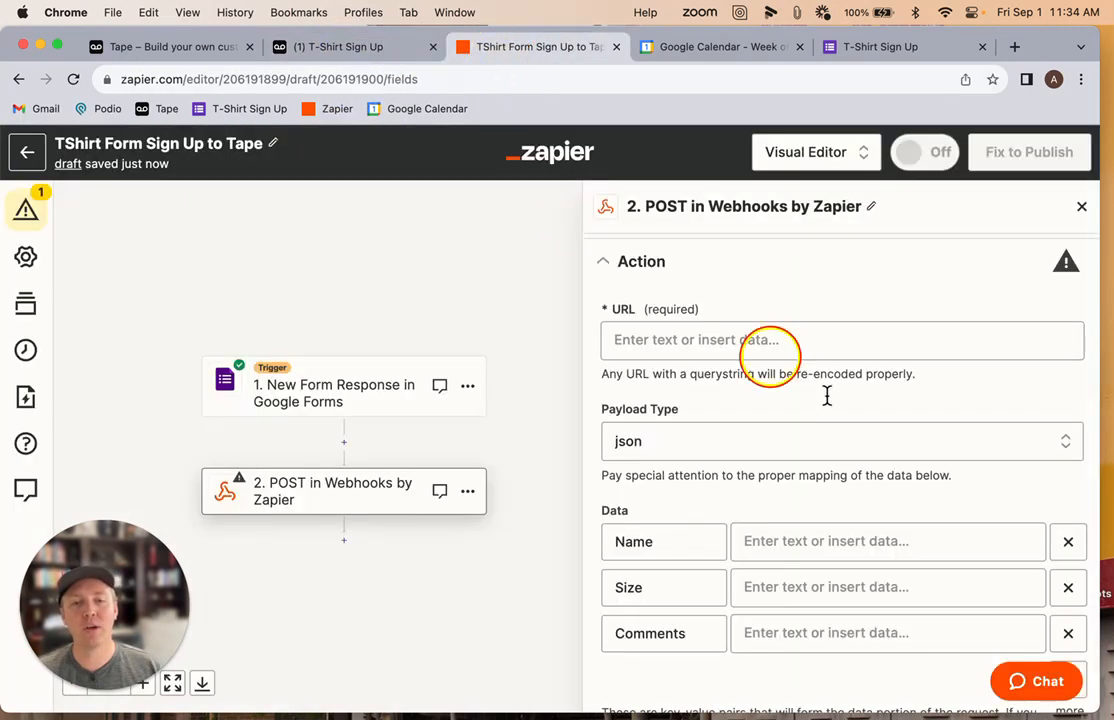
scroll(900, 455, down, 1)
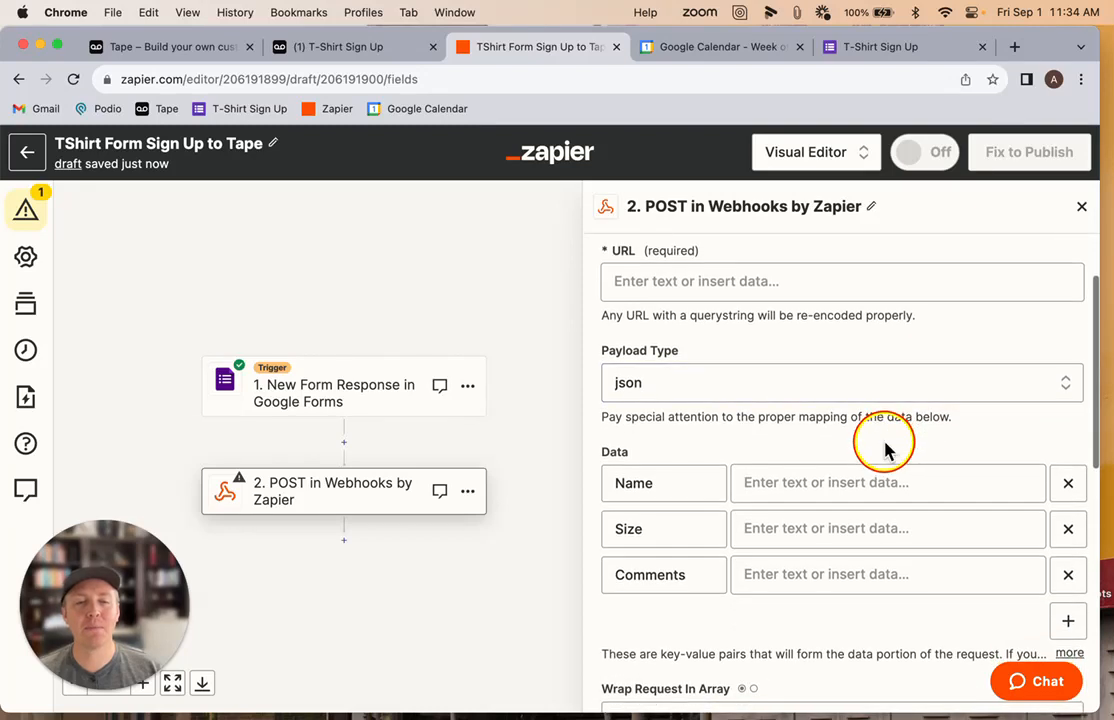
click(703, 386)
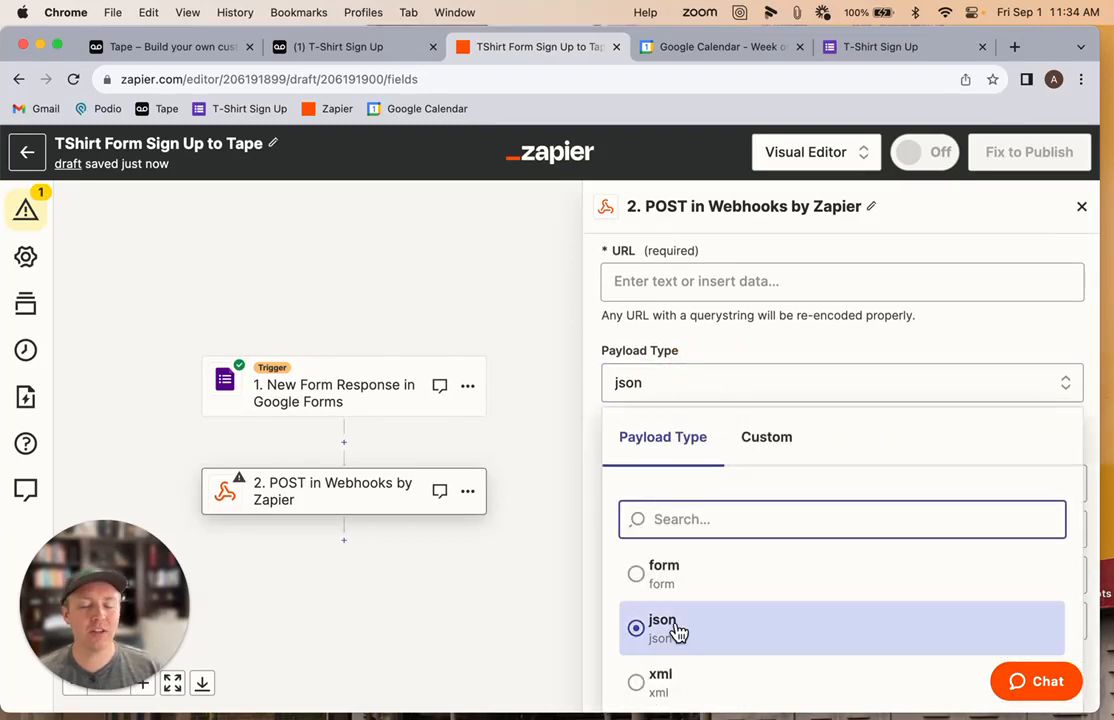
click(749, 344)
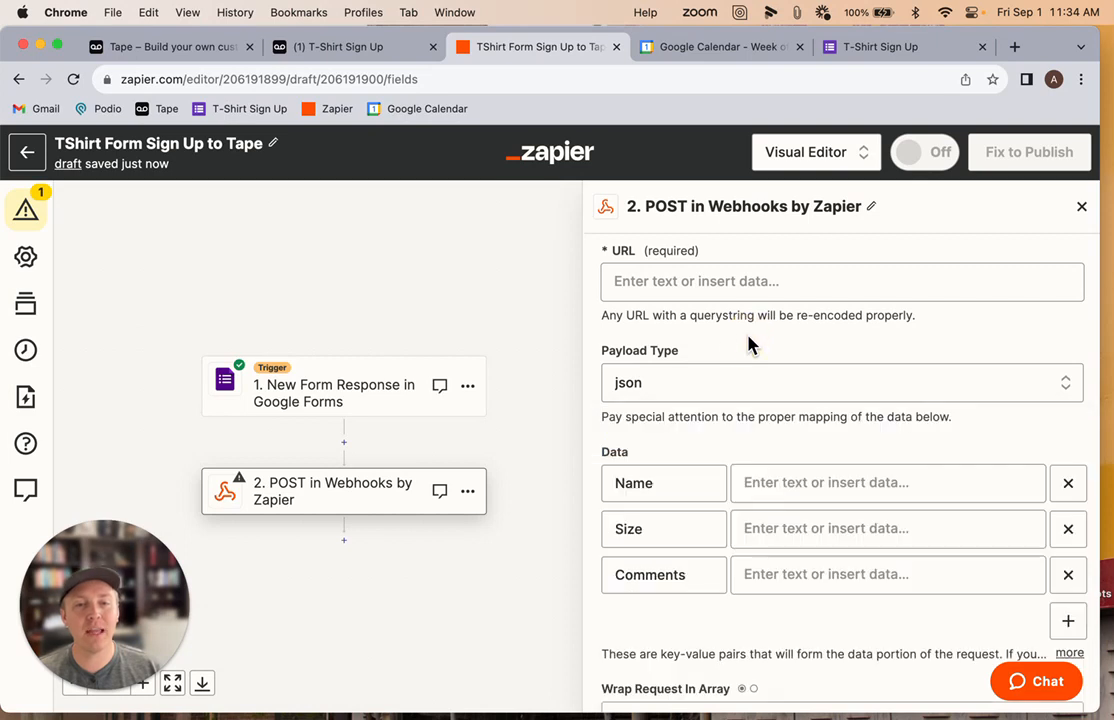
scroll(752, 380, down, 2)
click(660, 441)
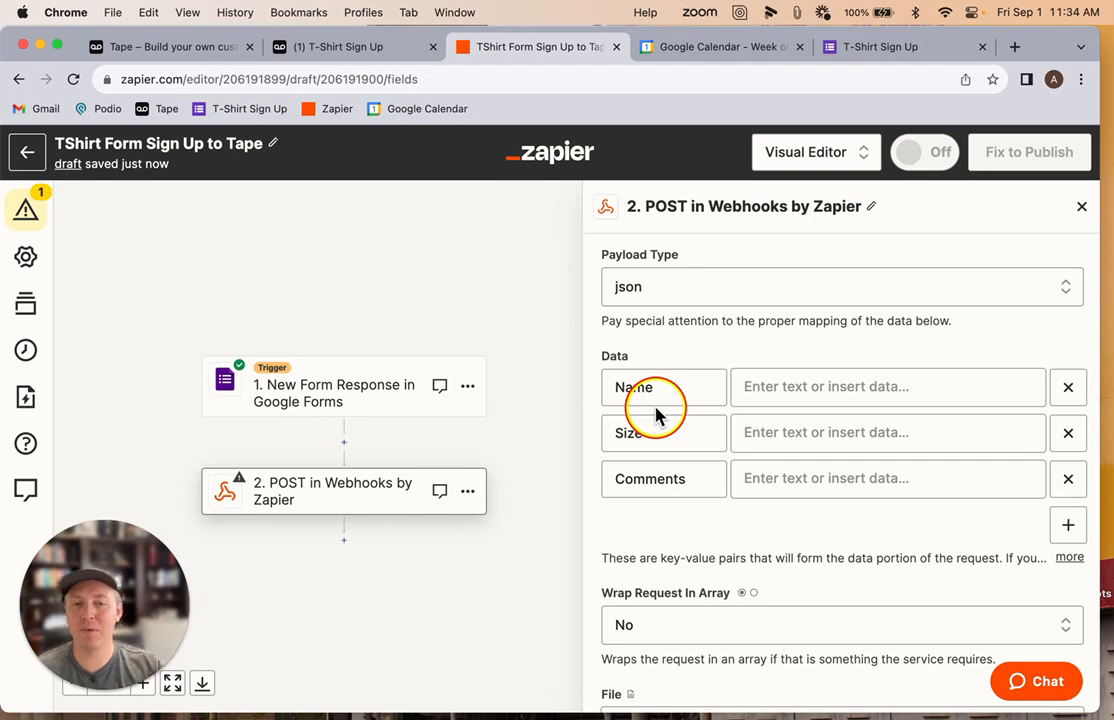
click(677, 483)
scroll(677, 483, up, 1)
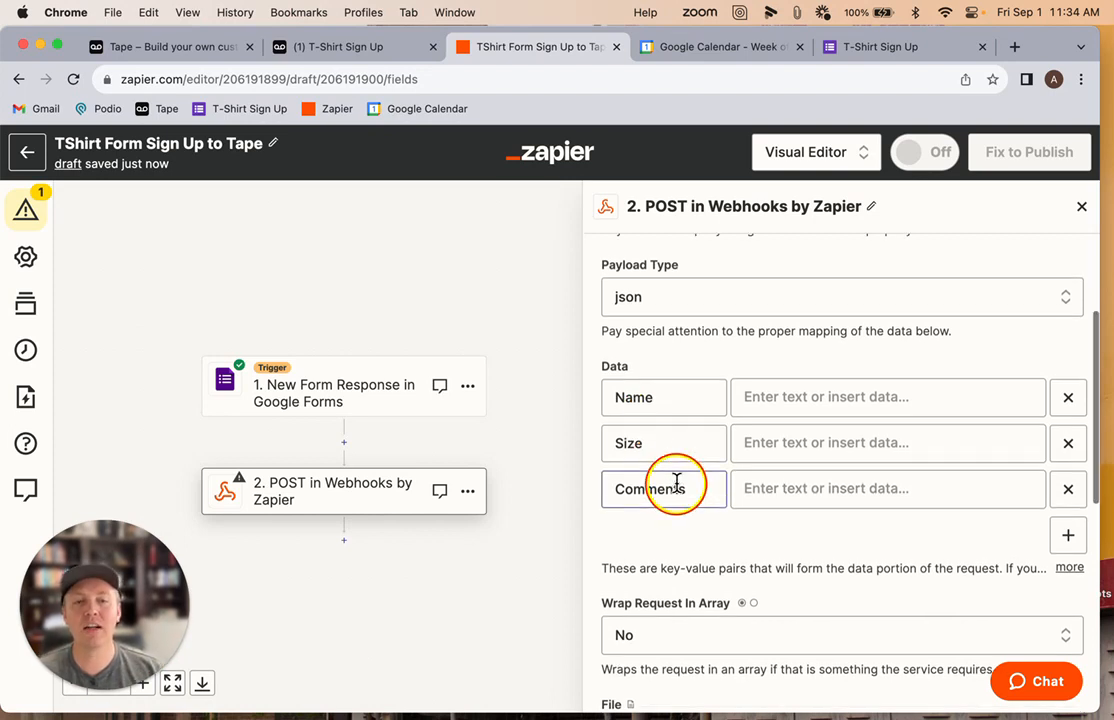
scroll(677, 483, up, 2)
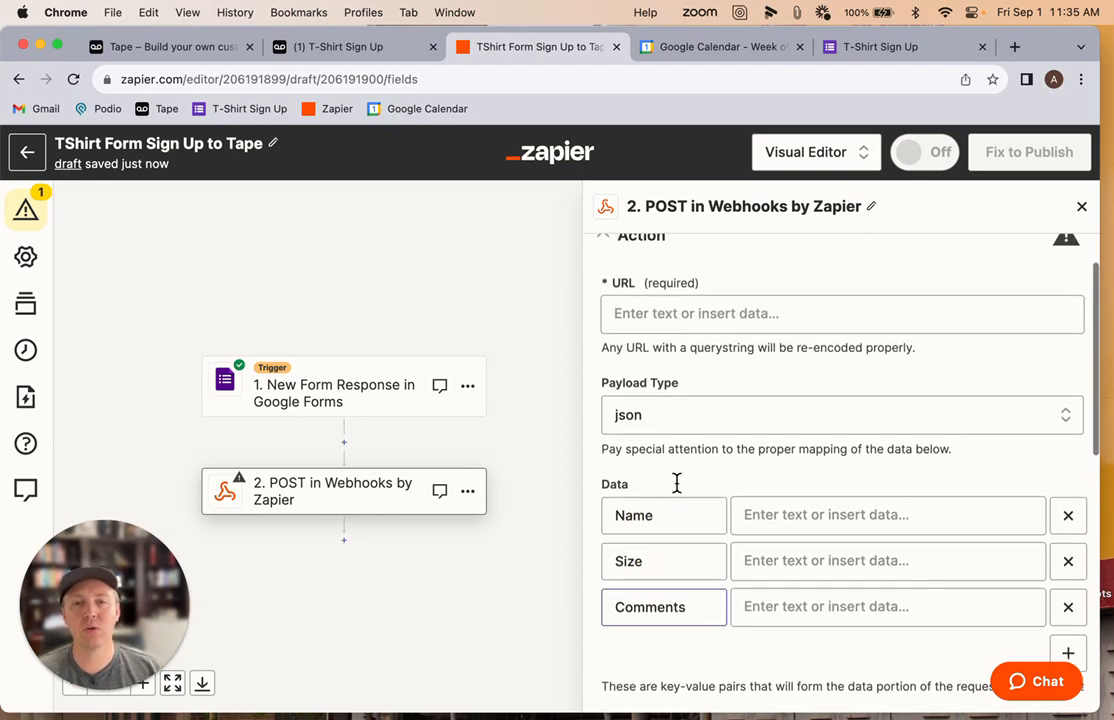
Switch to Tape and create a new T-Shirt Sign Up automation titled "TShirt Sign Up Form Submitted - Capture info in Tape"
click(352, 48)
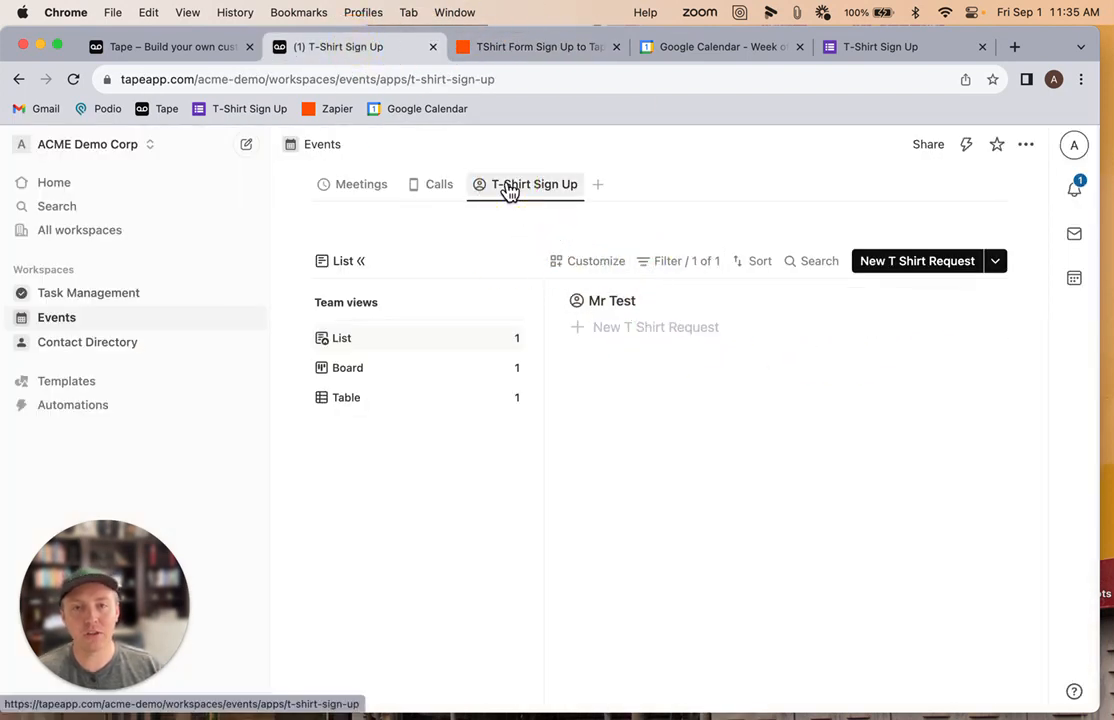
click(966, 146)
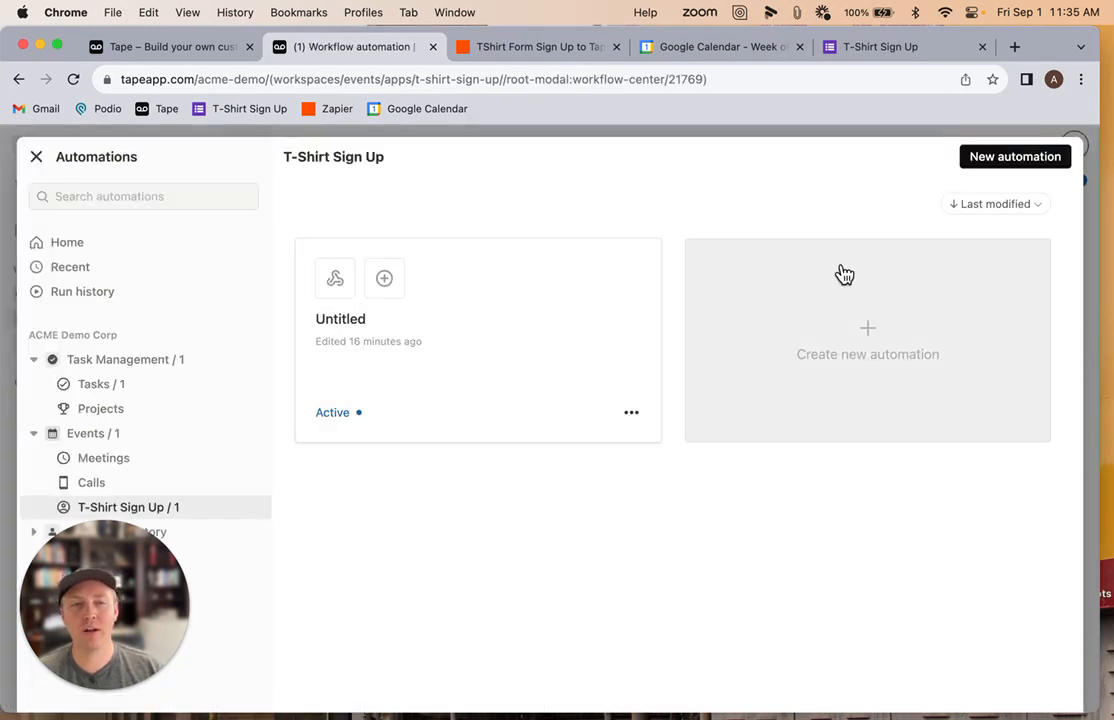
click(978, 162)
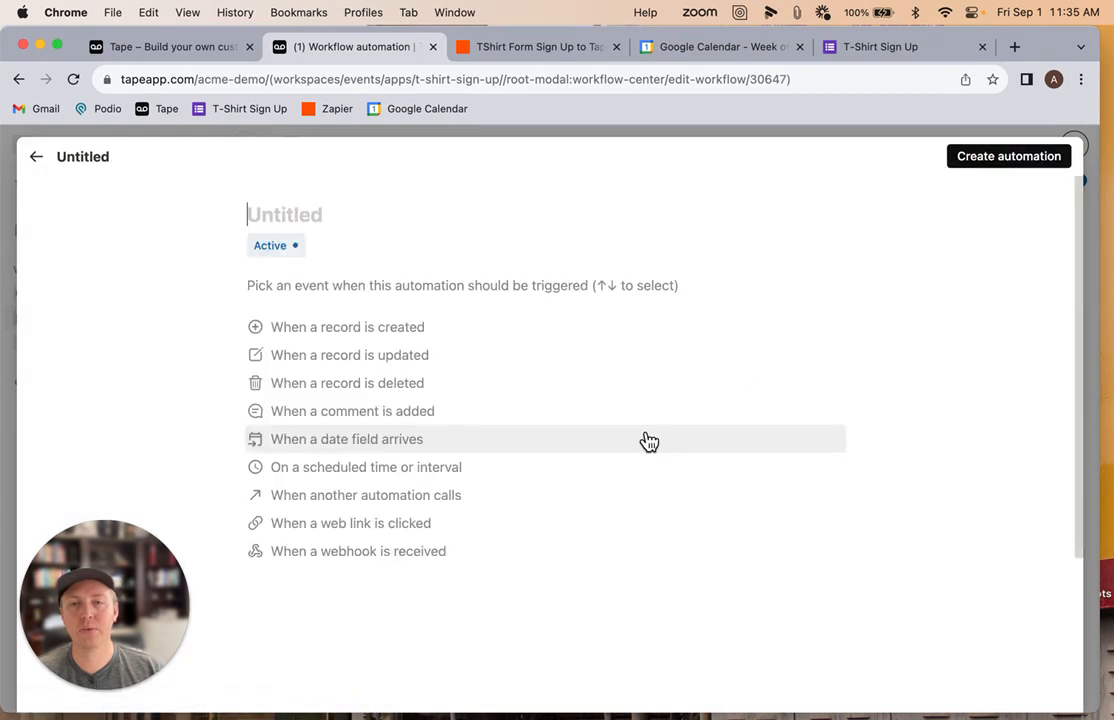
text(TSh)
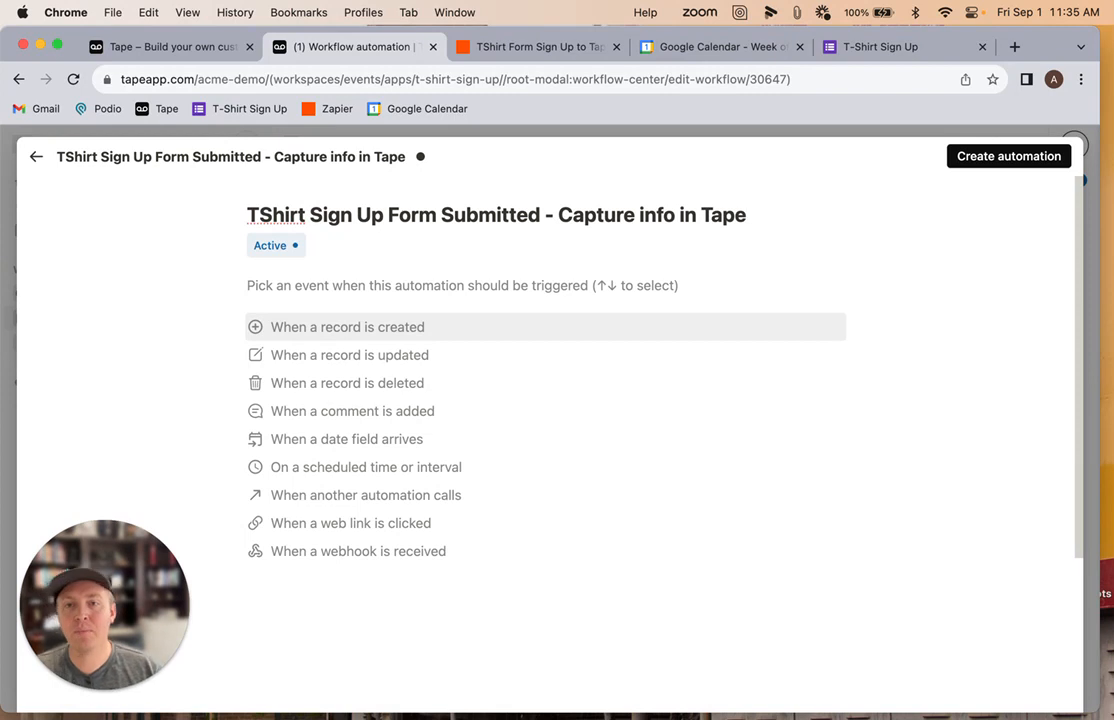
Set the automation trigger to When a webhook is received and copy its webhook URL
click(317, 556)
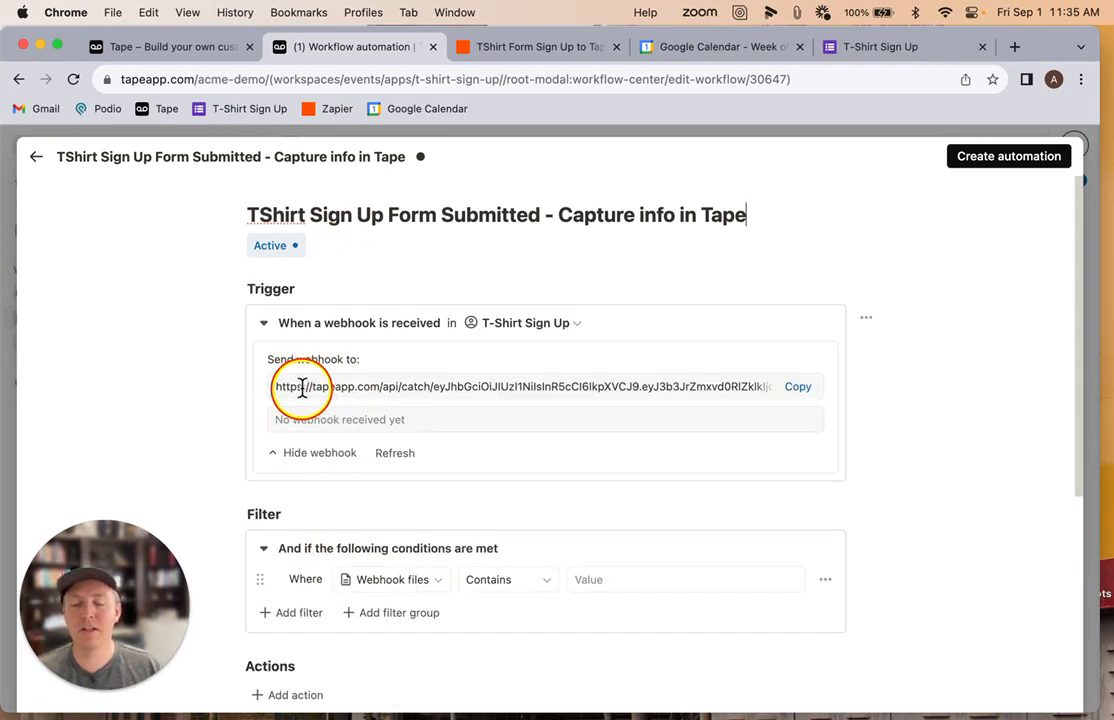
click(796, 391)
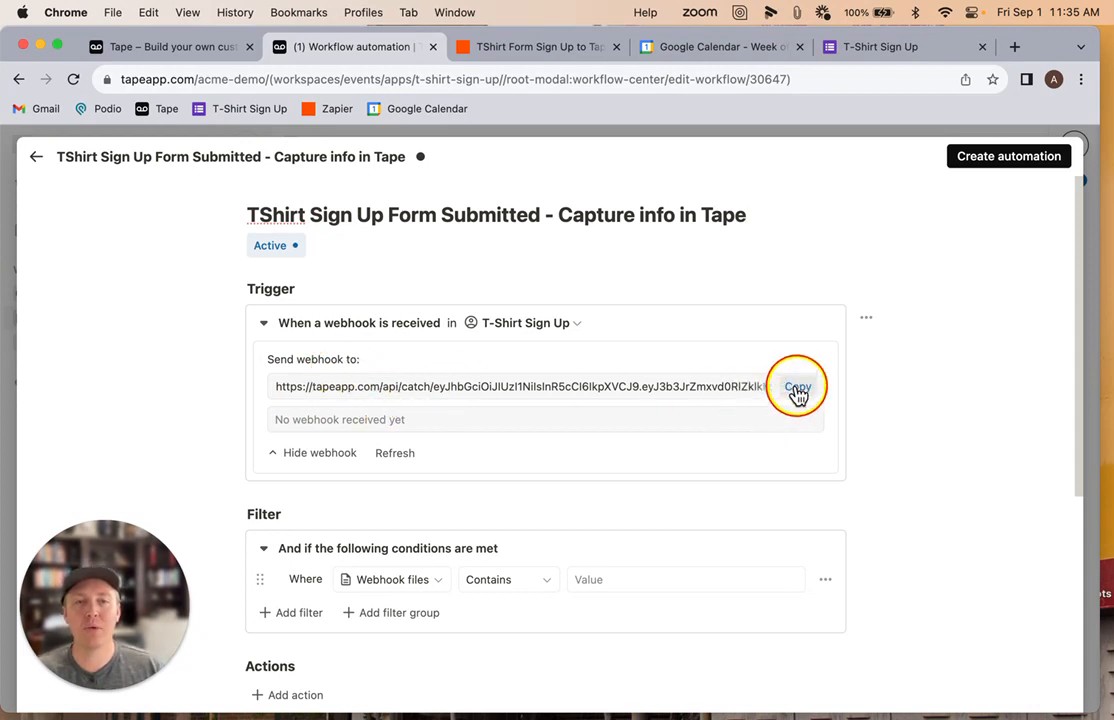
scroll(752, 374, down, 3)
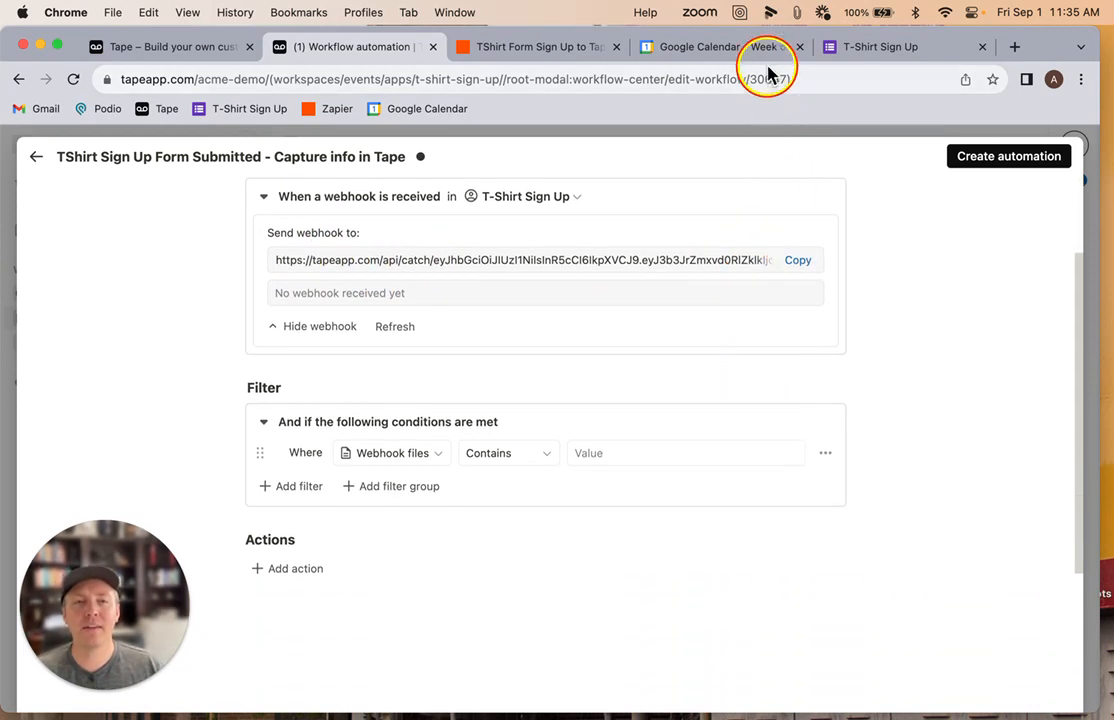
Switch to Zapier and paste the Tape webhook URL into the POST action's URL field
click(535, 50)
scroll(740, 330, down, 3)
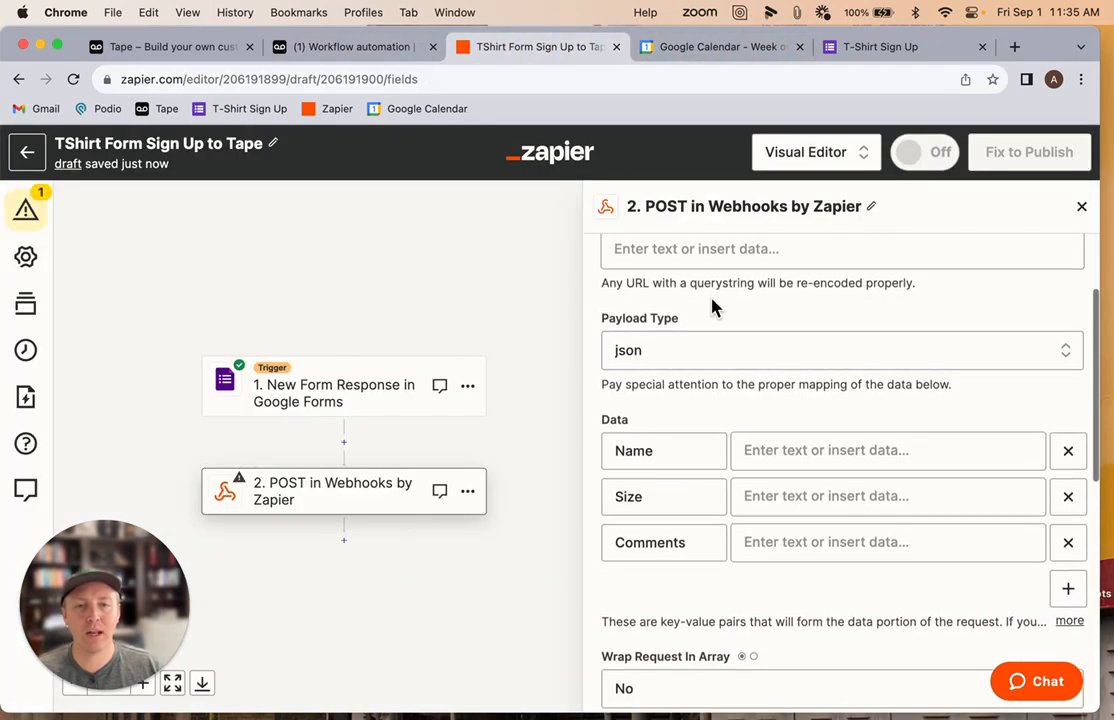
scroll(714, 308, up, 3)
click(704, 308)
key(super+v)
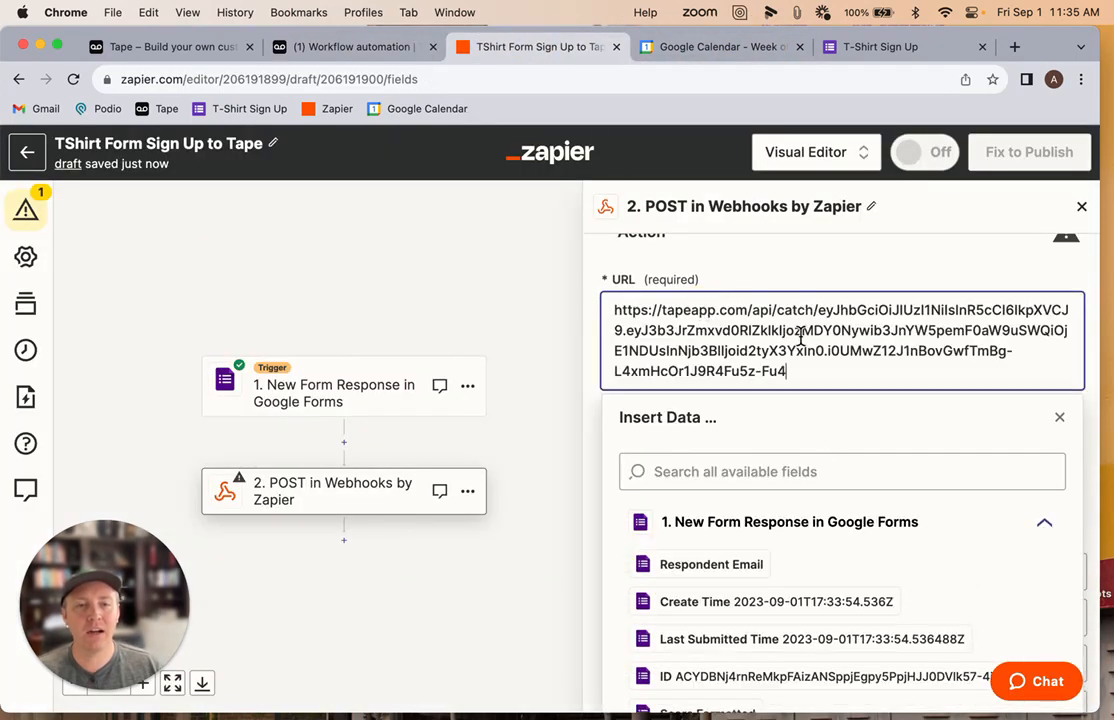
click(808, 279)
Map the Name data value to the form response's Name answer
scroll(729, 288, down, 3)
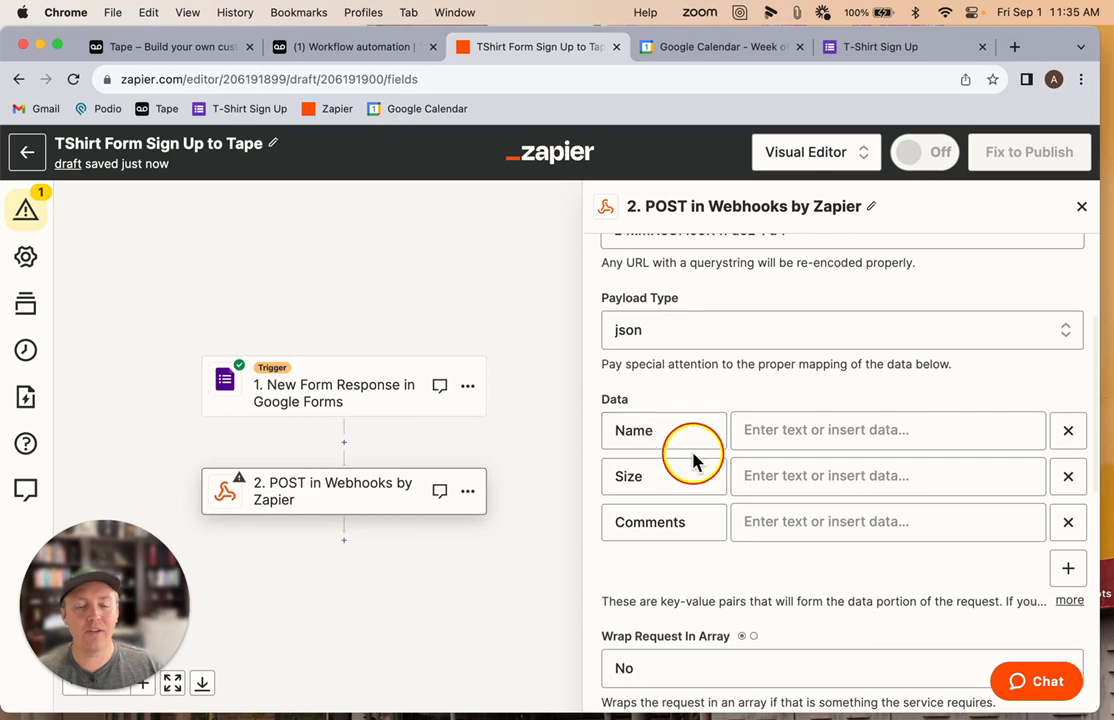
click(779, 436)
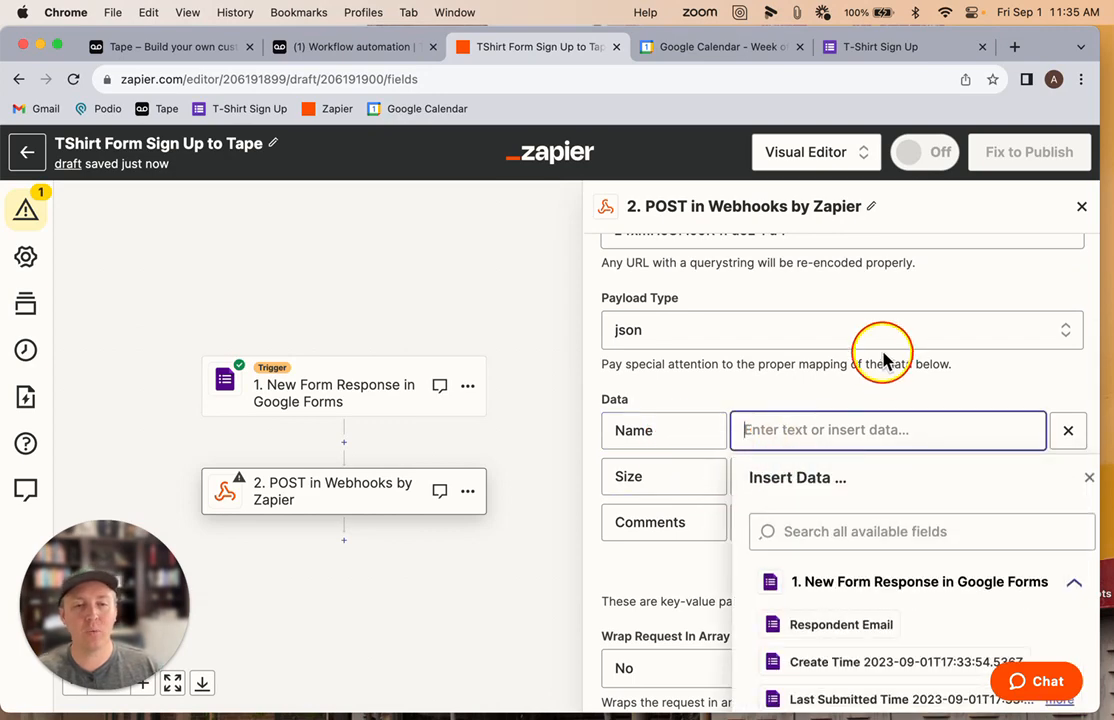
scroll(790, 358, down, 3)
scroll(863, 550, down, 3)
scroll(865, 548, up, 3)
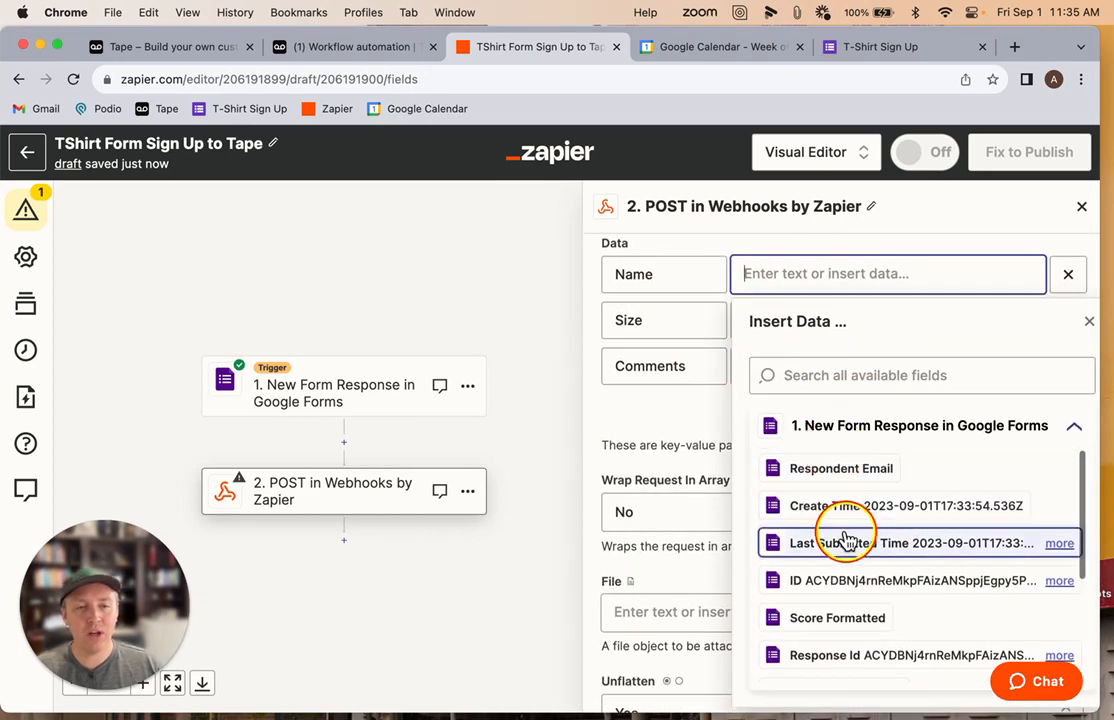
scroll(850, 545, down, 1)
scroll(846, 590, down, 5)
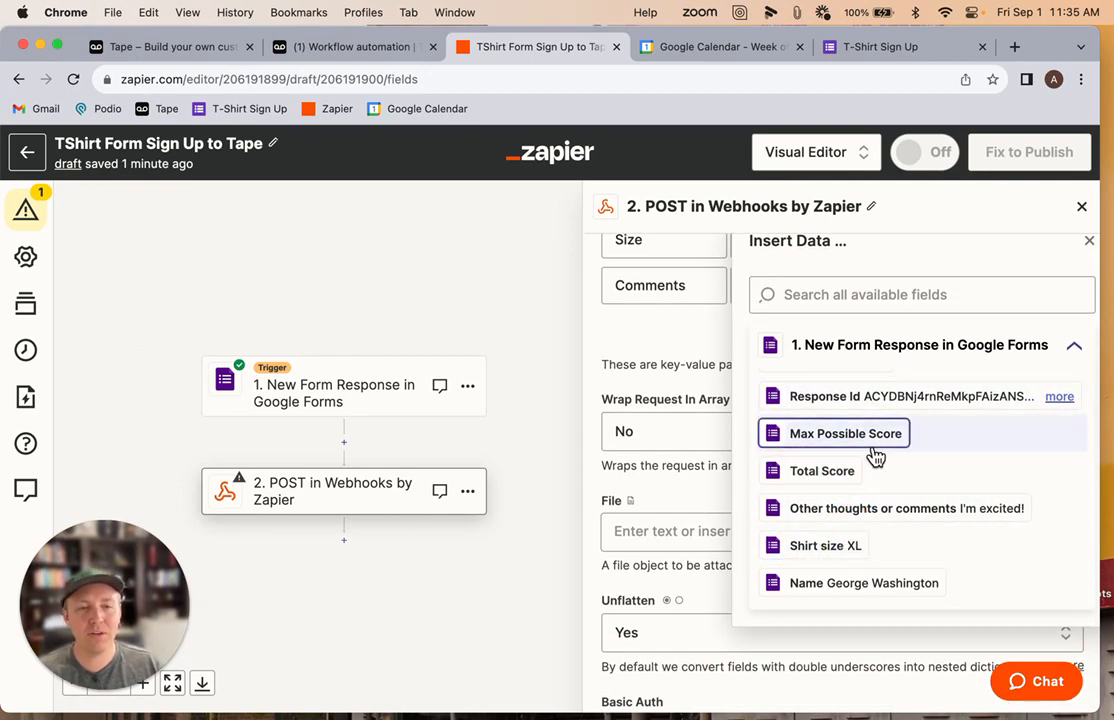
click(843, 590)
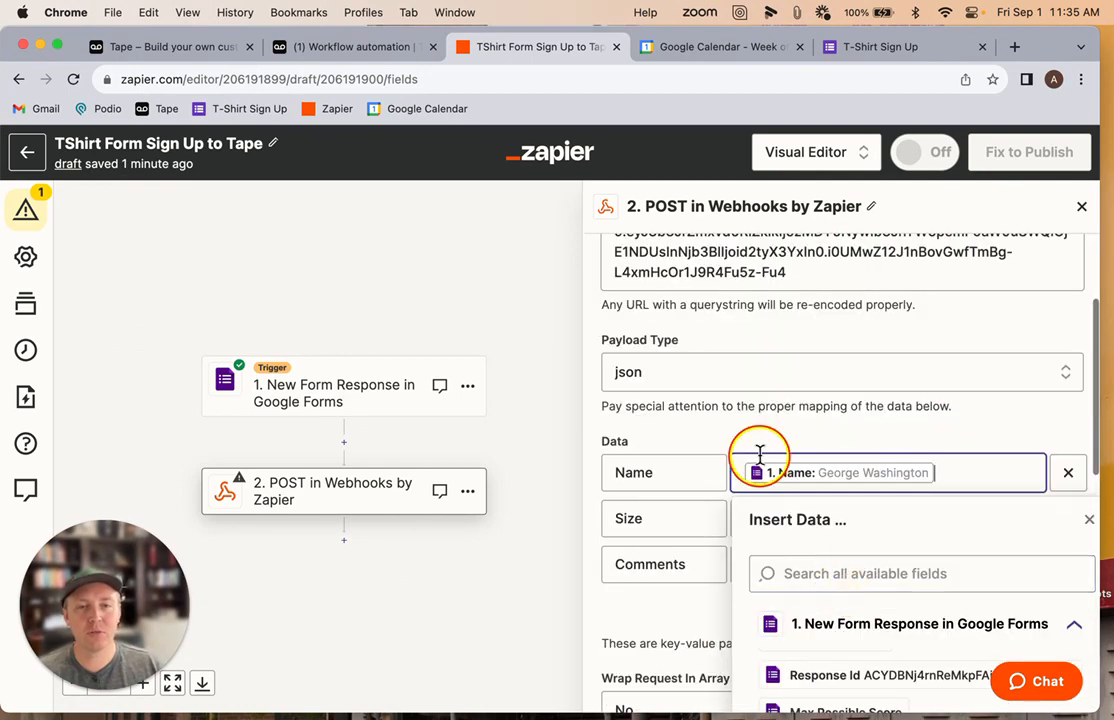
Map the Size data value to the form response's Shirt size answer
scroll(710, 455, down, 2)
click(791, 457)
scroll(826, 604, down, 8)
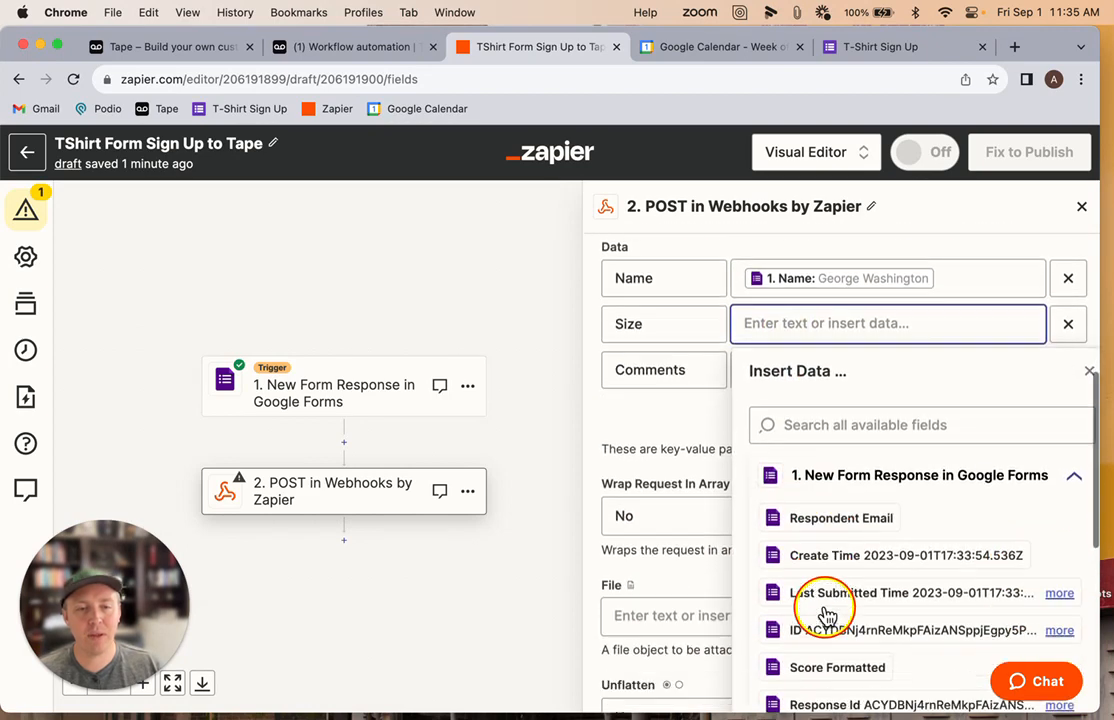
click(833, 545)
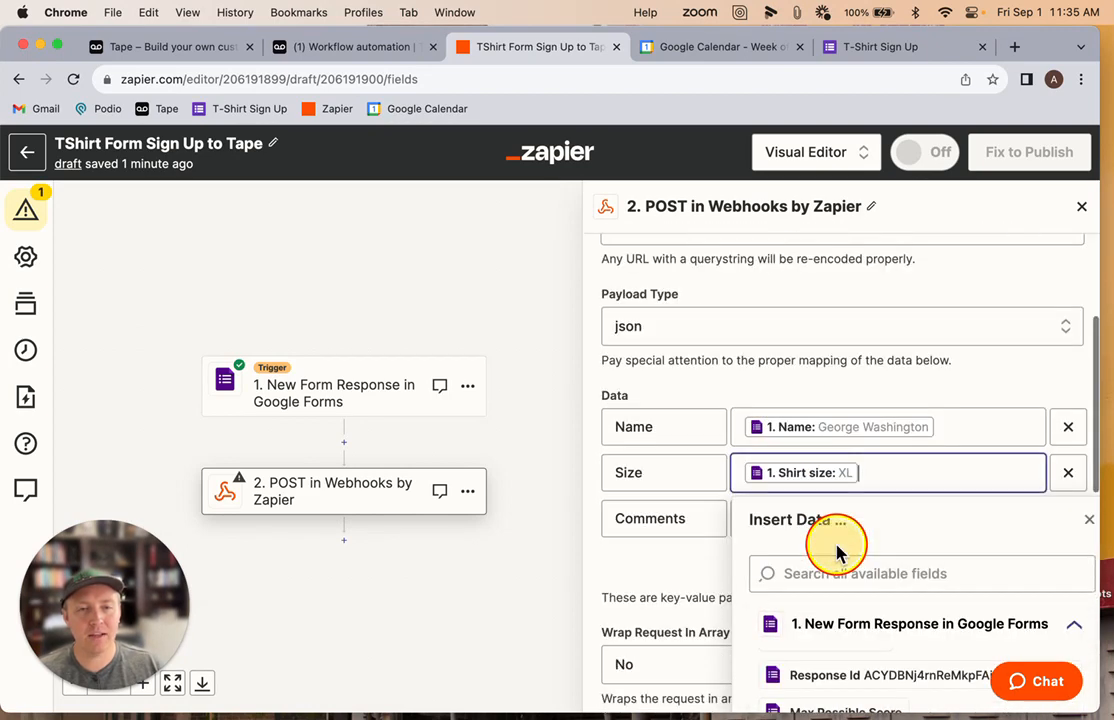
Map the Comments data value to the form response's Other thoughts or comments answer
click(706, 405)
click(768, 510)
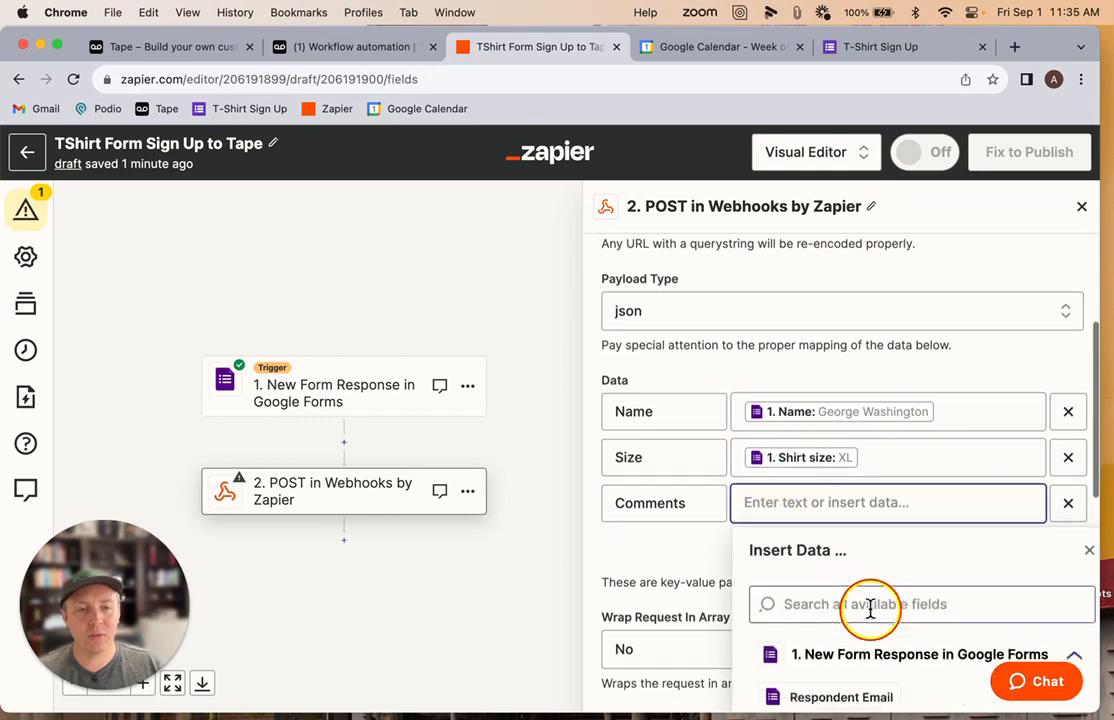
scroll(872, 595, down, 8)
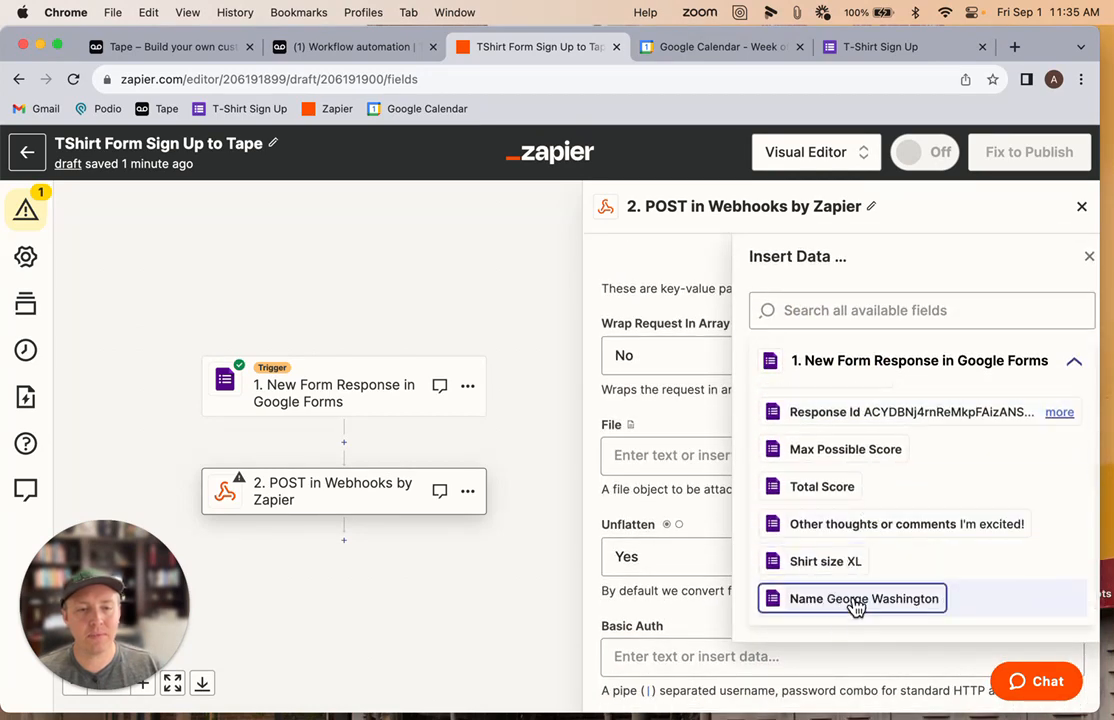
click(962, 528)
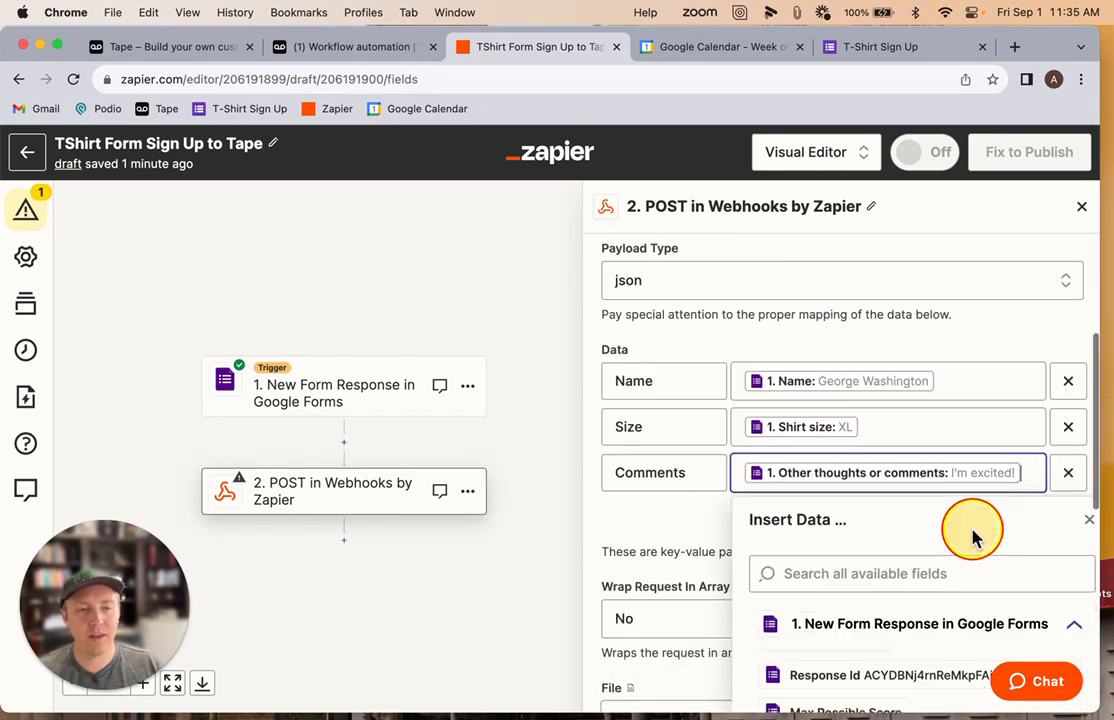
Continue to the POST action's test and retest the step to send a sample request to Tape
click(698, 510)
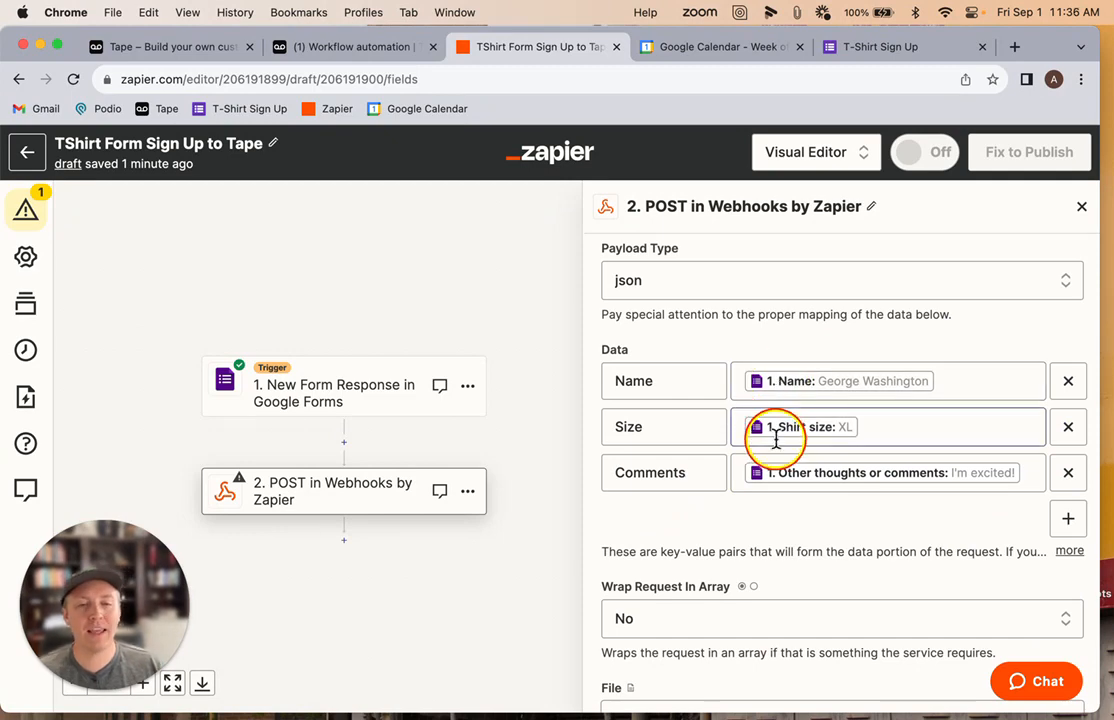
scroll(776, 437, down, 5)
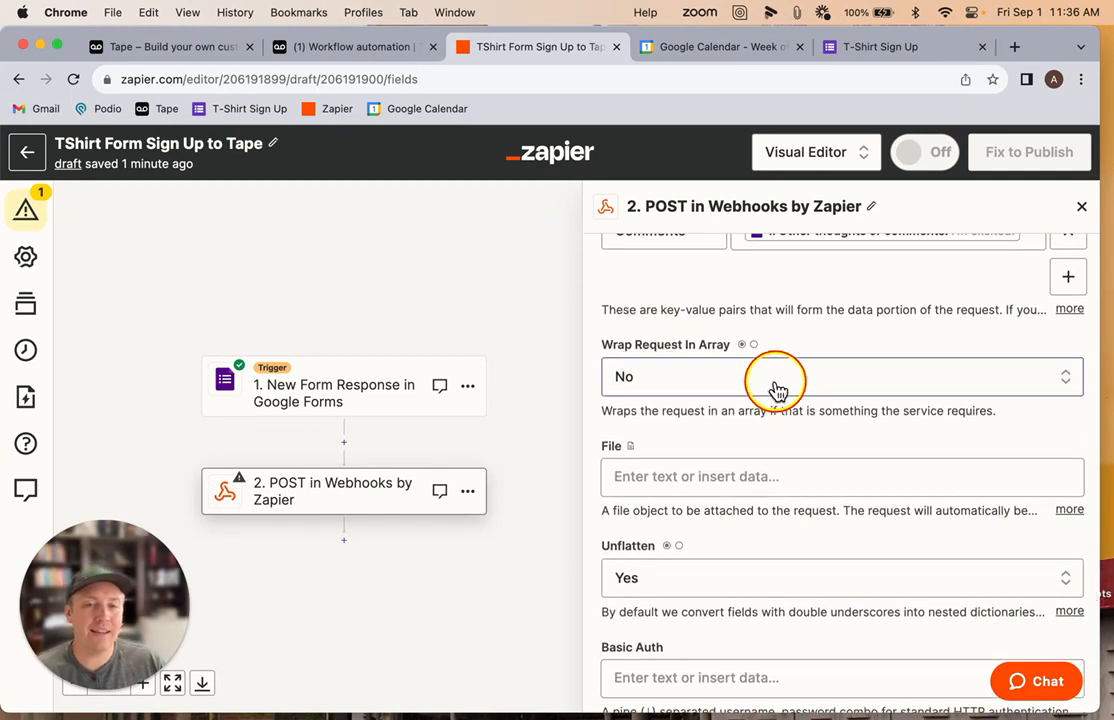
scroll(660, 550, down, 2)
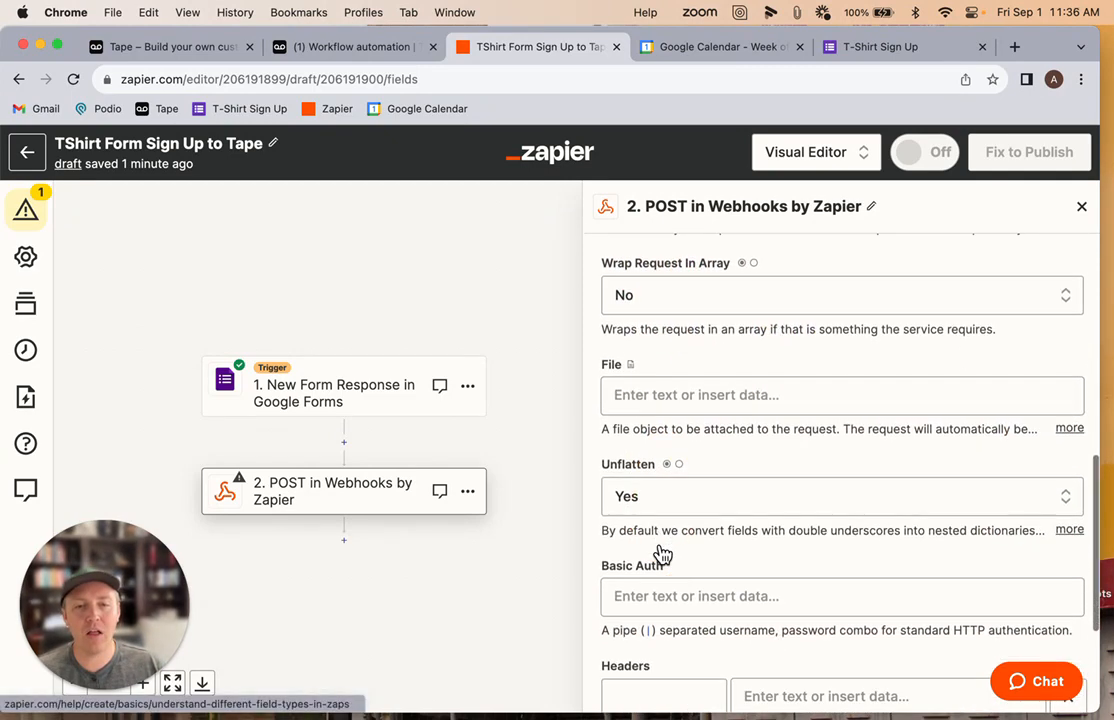
scroll(670, 512, down, 5)
click(792, 627)
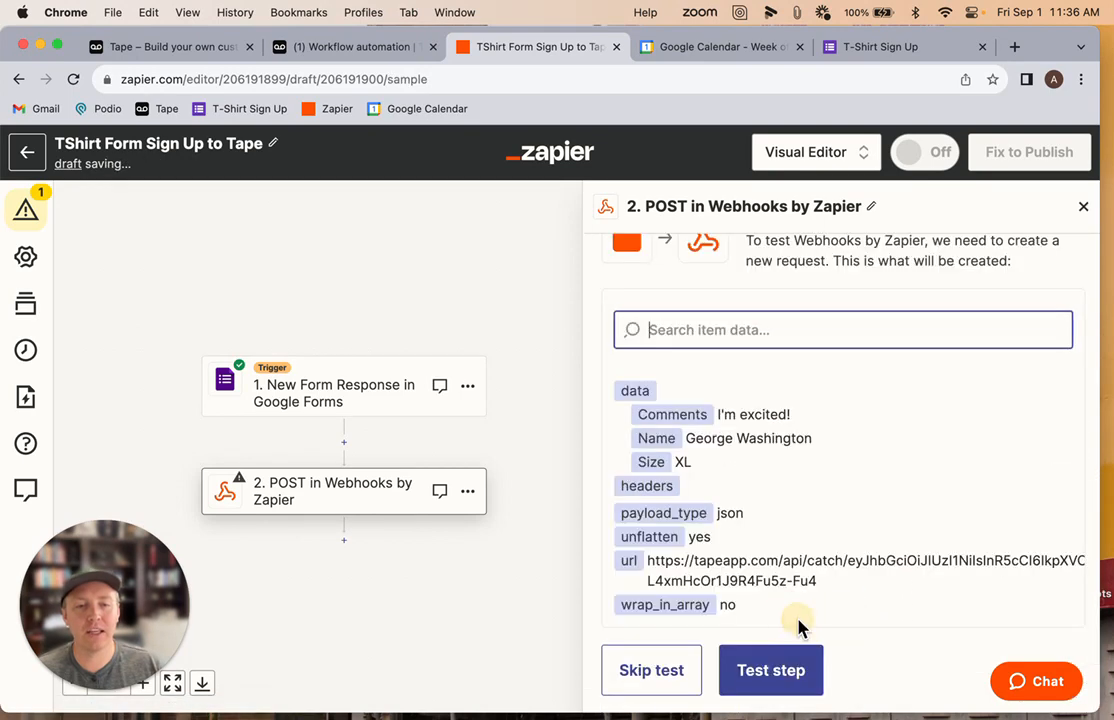
scroll(785, 484, down, 2)
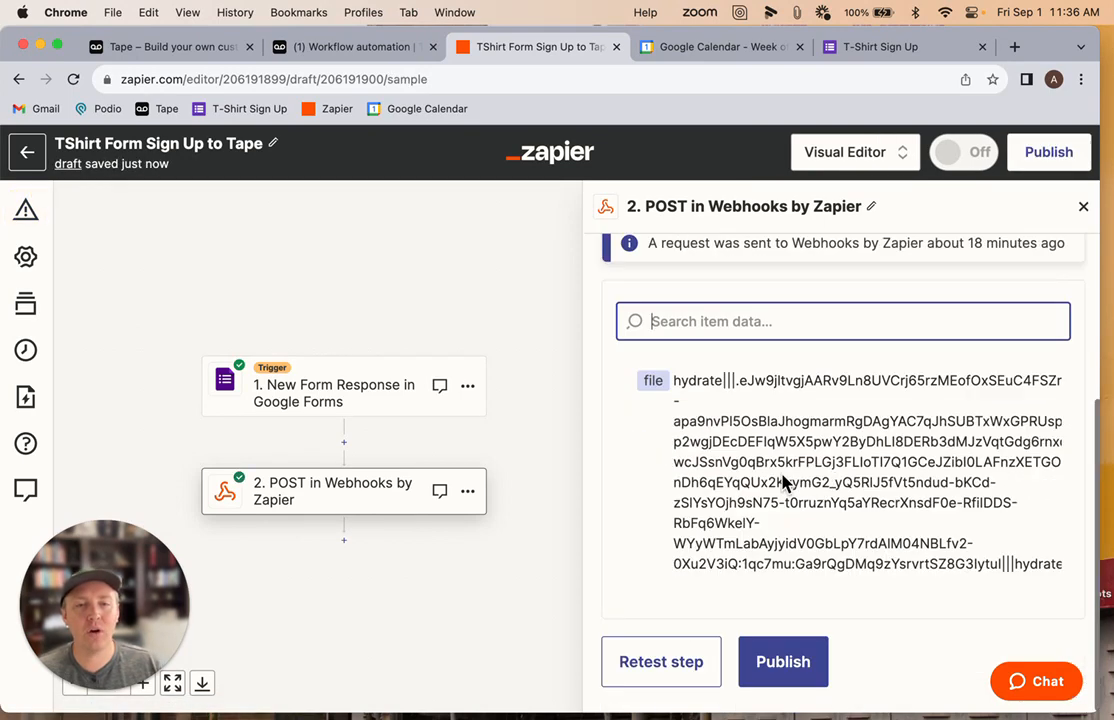
scroll(659, 552, up, 1)
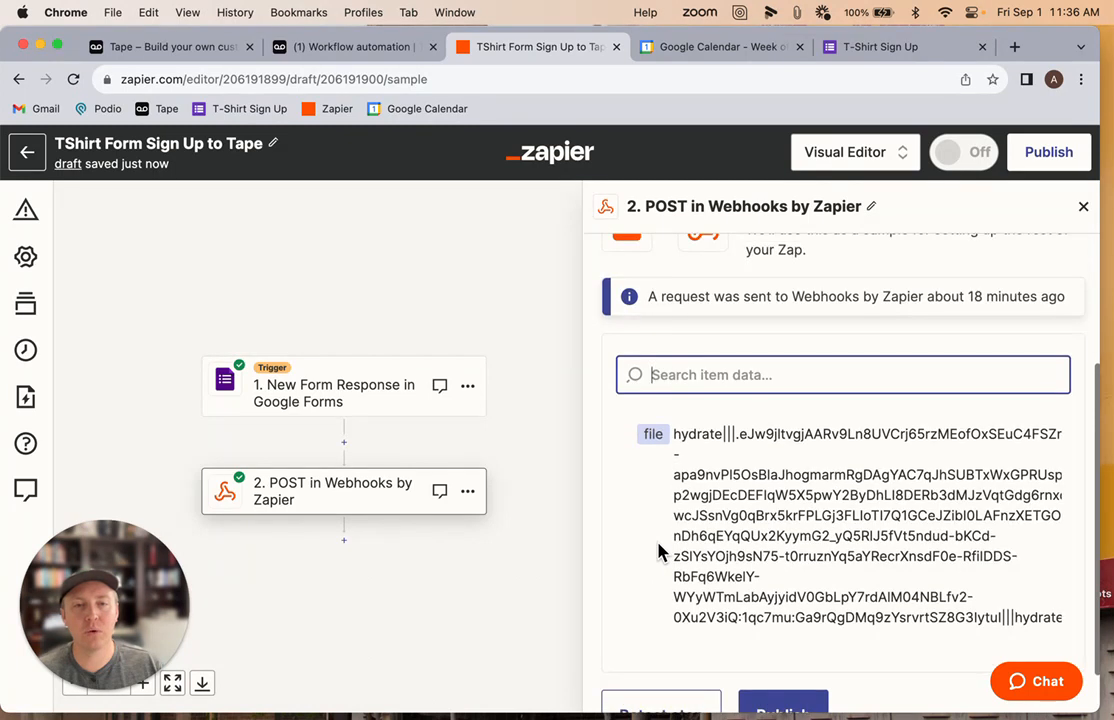
scroll(678, 320, down, 1)
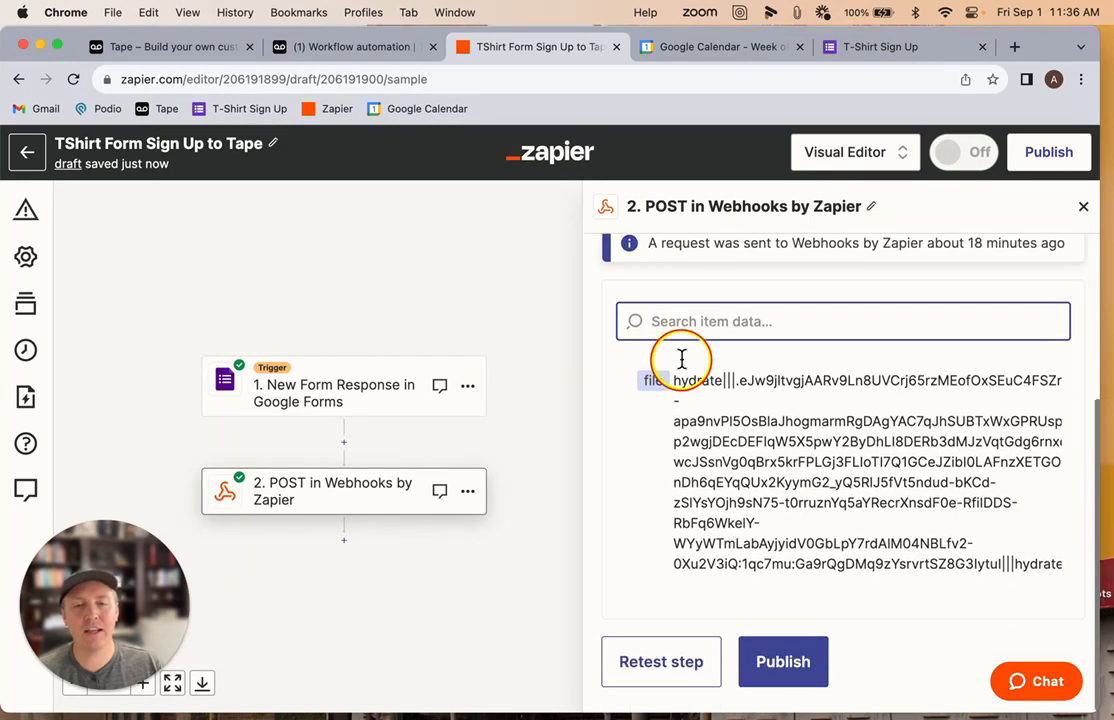
click(661, 664)
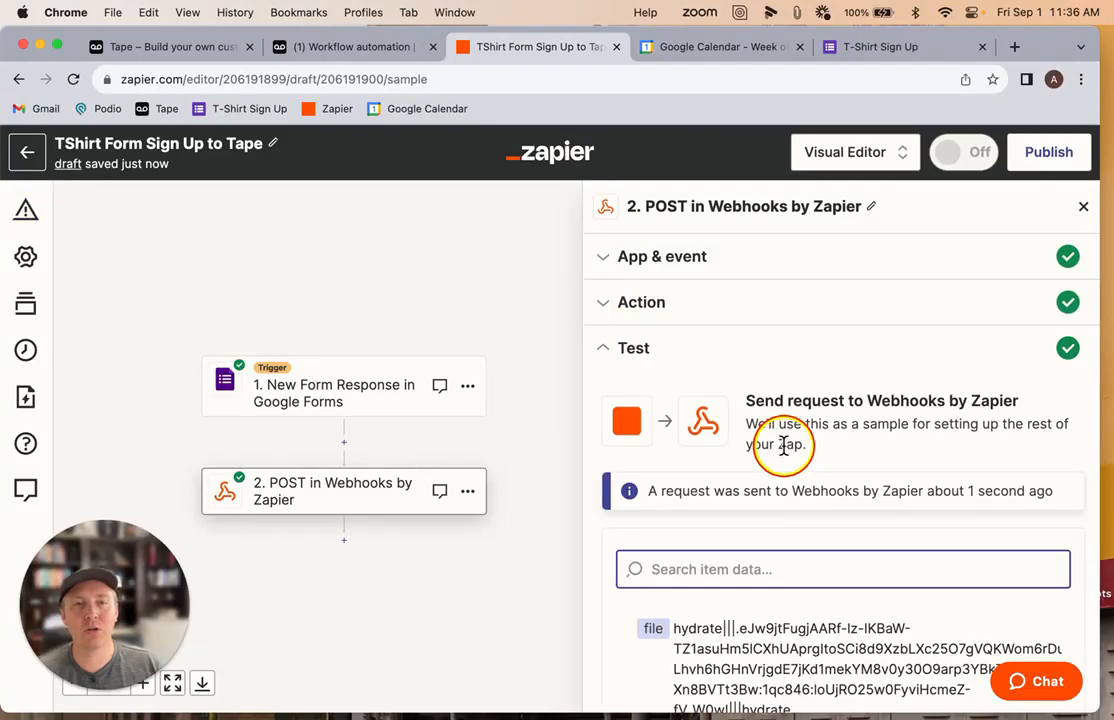
Switch to the Tape automation and refresh the webhook trigger to load the received sample payload
click(331, 47)
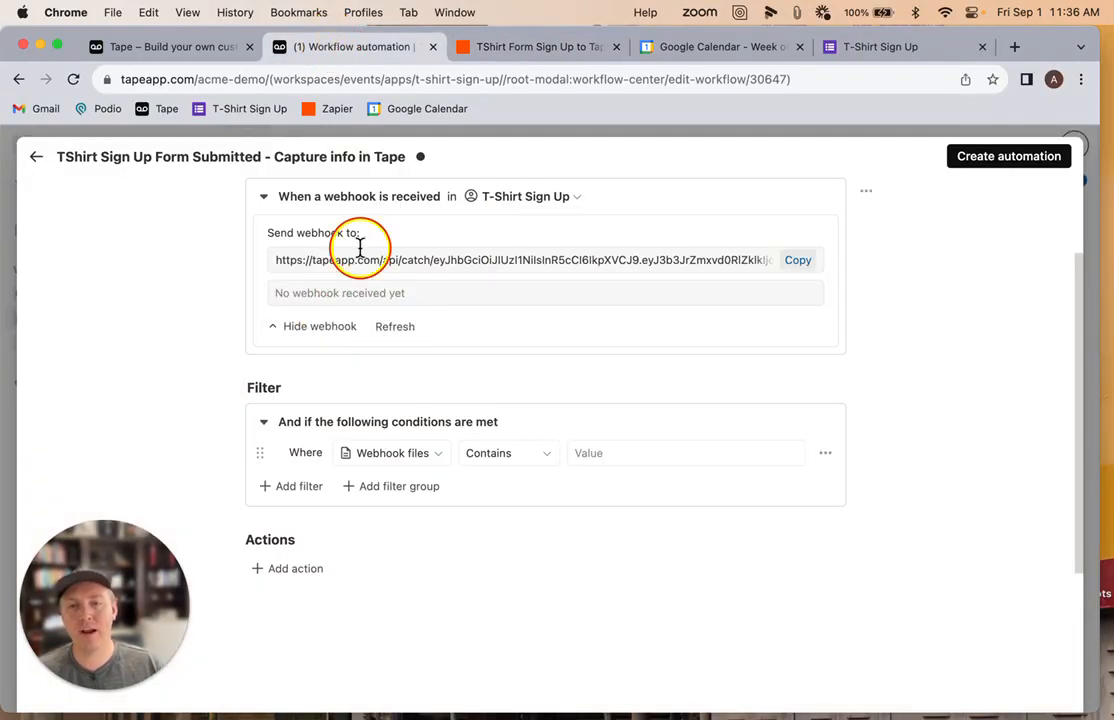
click(392, 328)
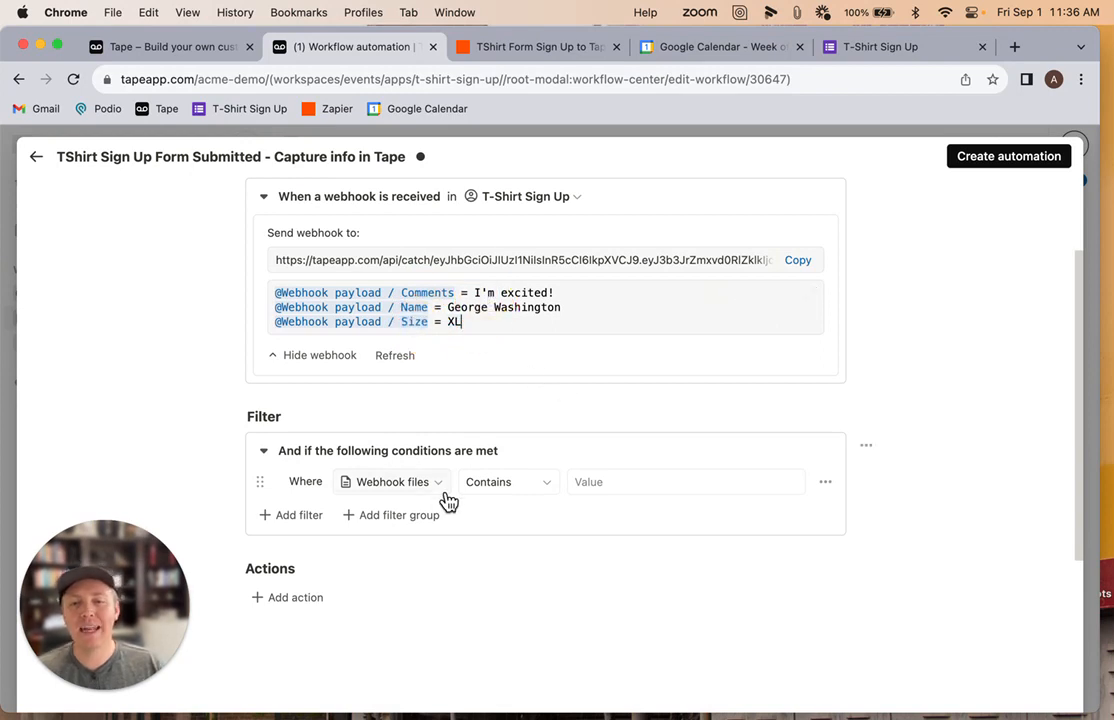
scroll(498, 577, up, 2)
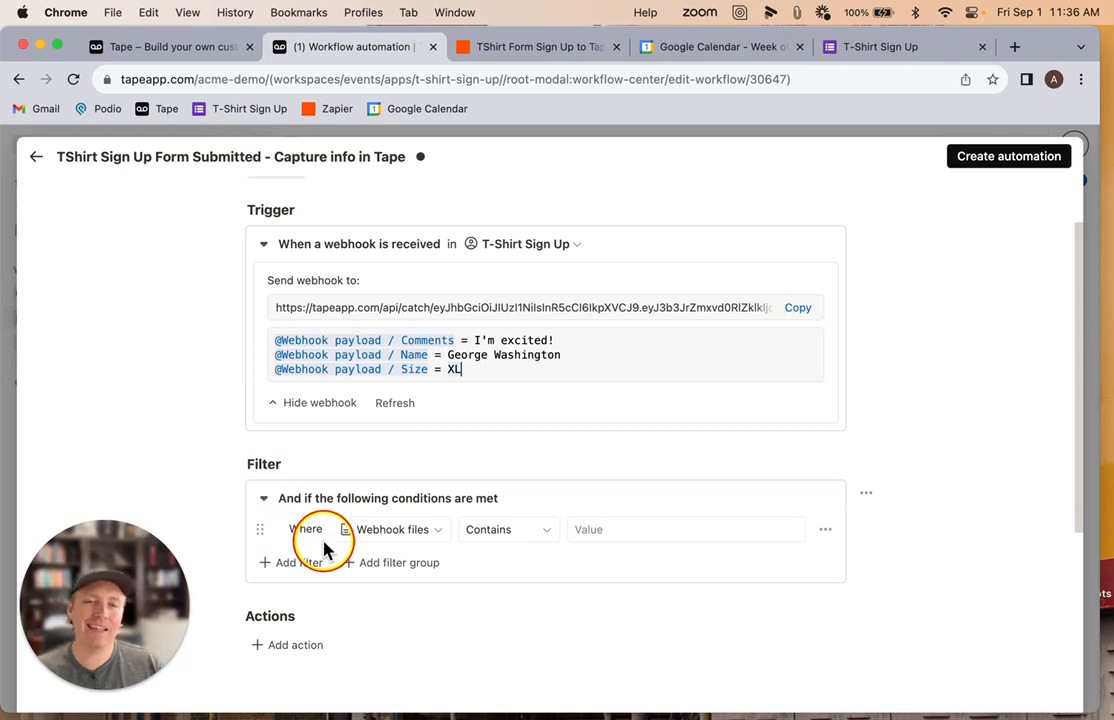
scroll(323, 548, down, 3)
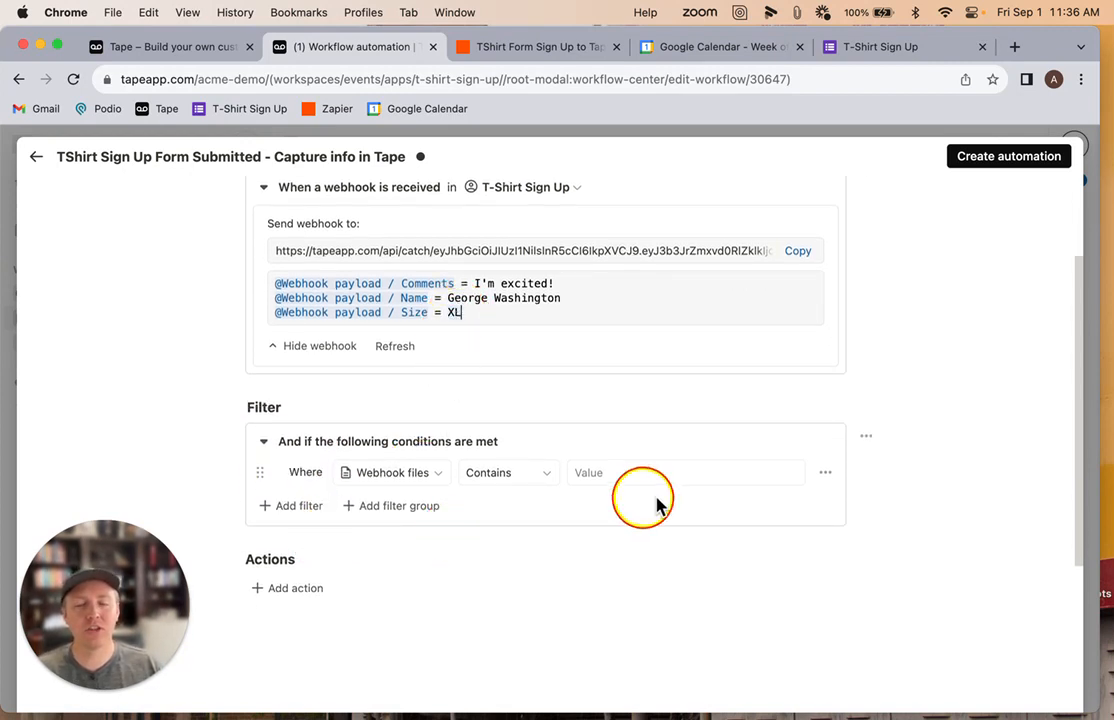
Remove the empty Webhook files filter condition from the automation
click(866, 436)
click(874, 530)
scroll(547, 500, down, 2)
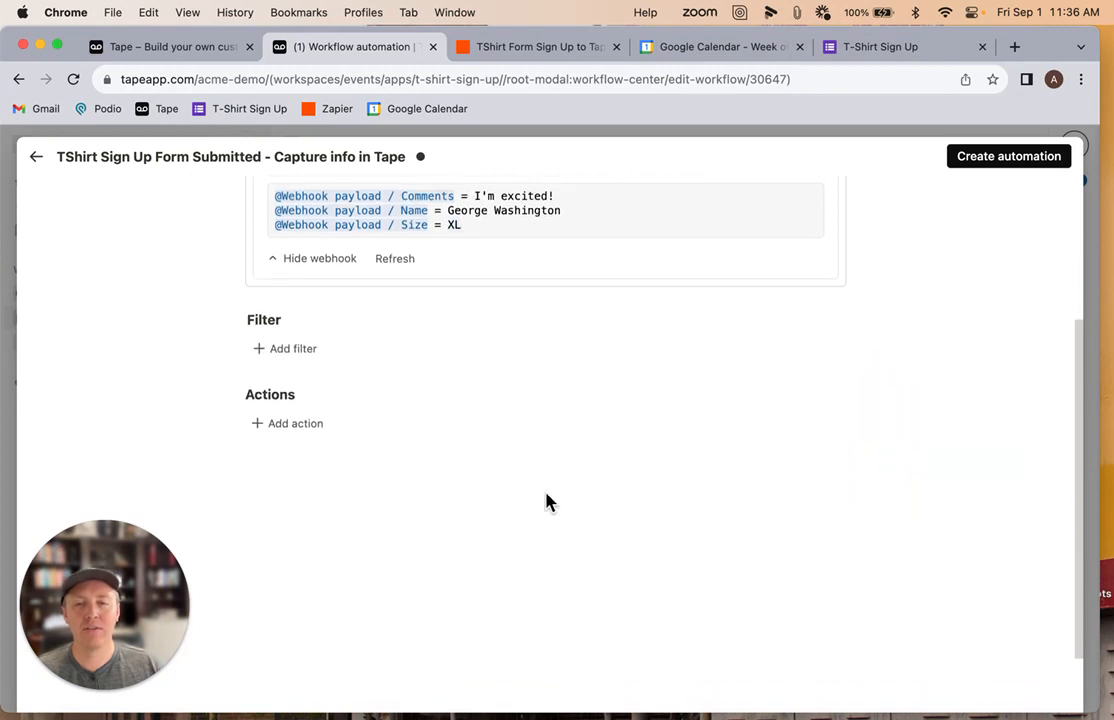
Add a Create a record action and set its target app to T-Shirt Sign Up
click(307, 430)
click(276, 495)
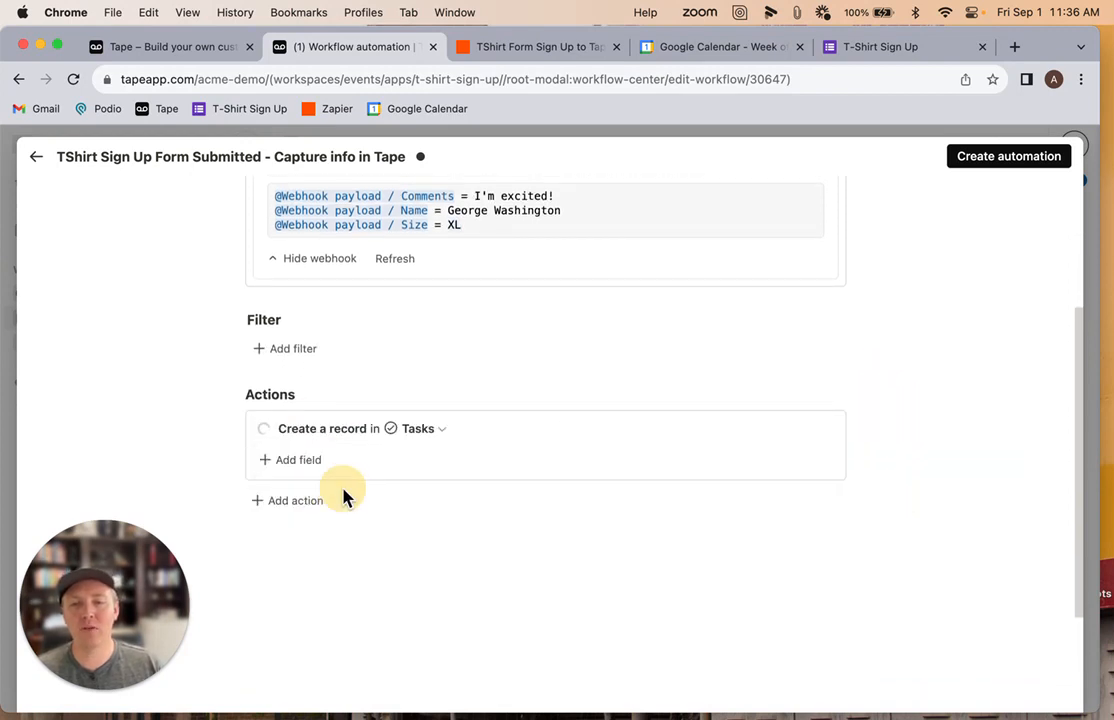
click(395, 432)
click(419, 358)
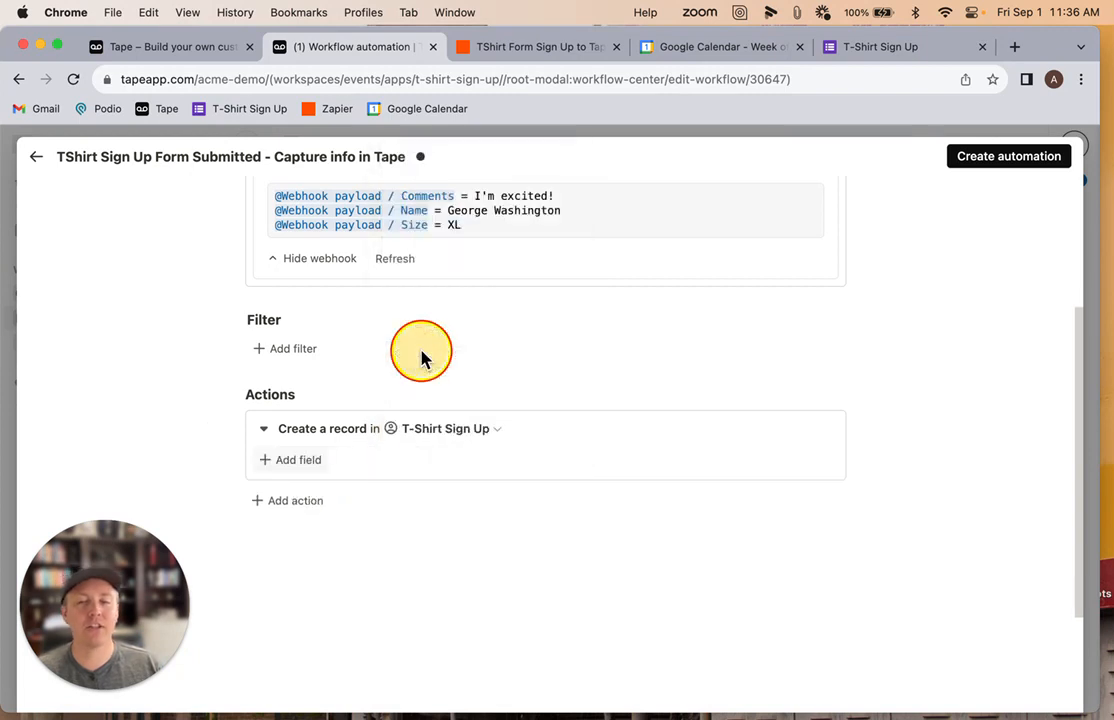
Add the Name, Shirt Size and Comments fields to the Create a record action
click(282, 460)
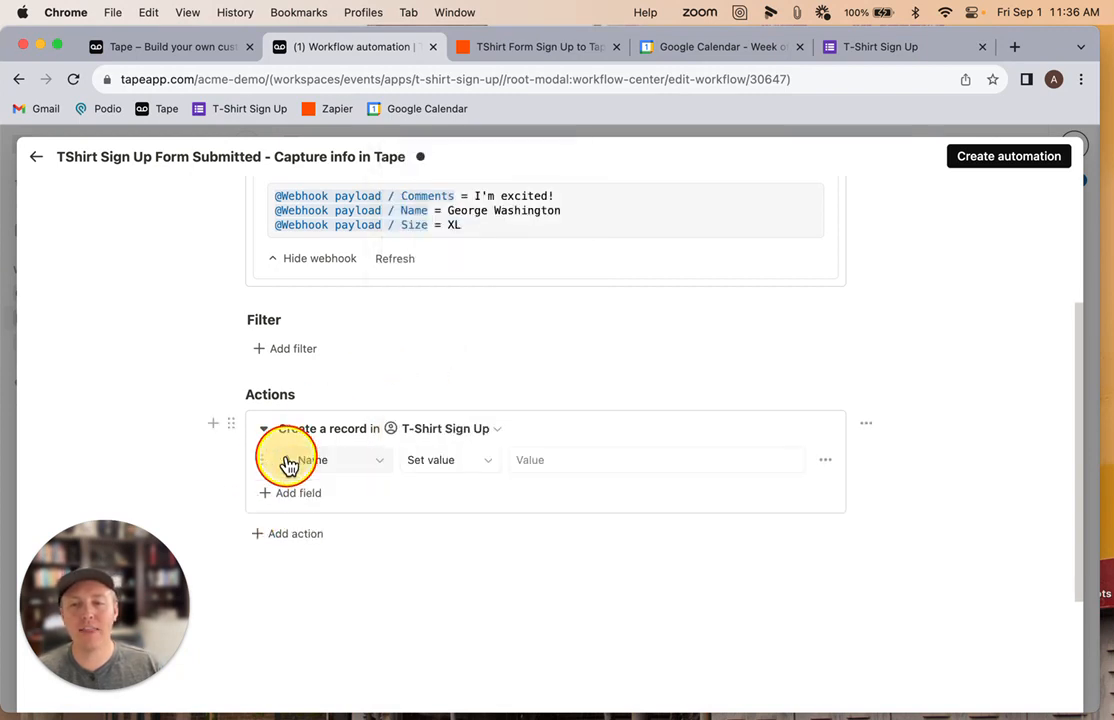
click(293, 493)
click(297, 530)
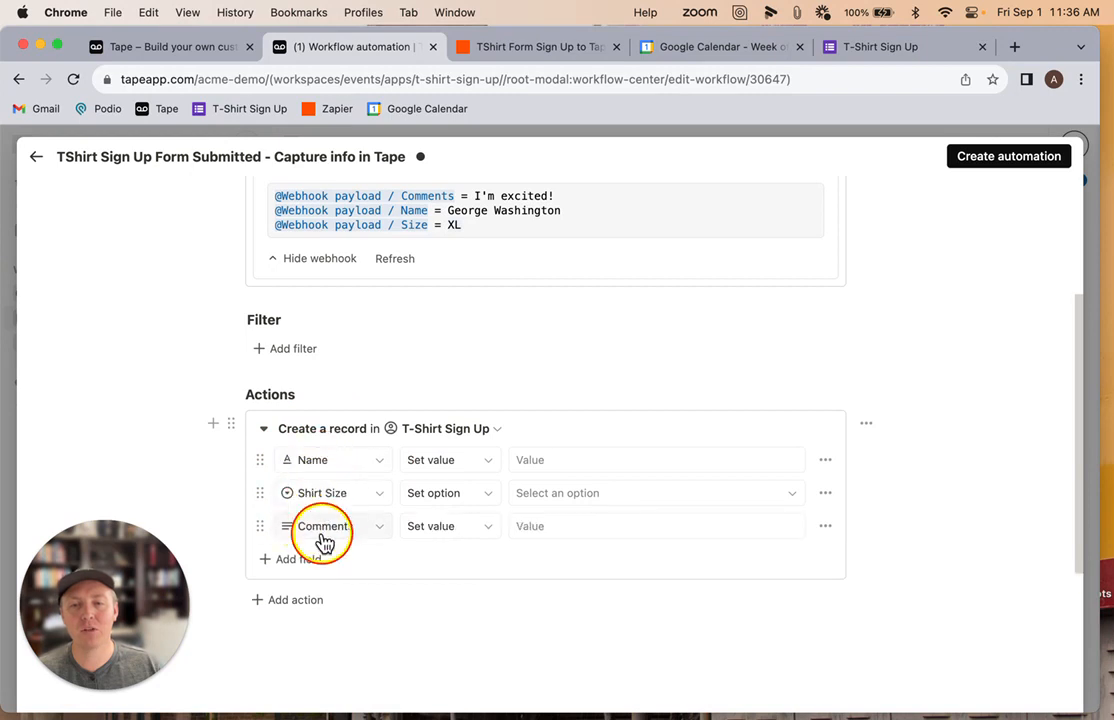
Map the Name field to Webhook payload / Name and the Shirt Size option to Webhook payload / Size
click(519, 461)
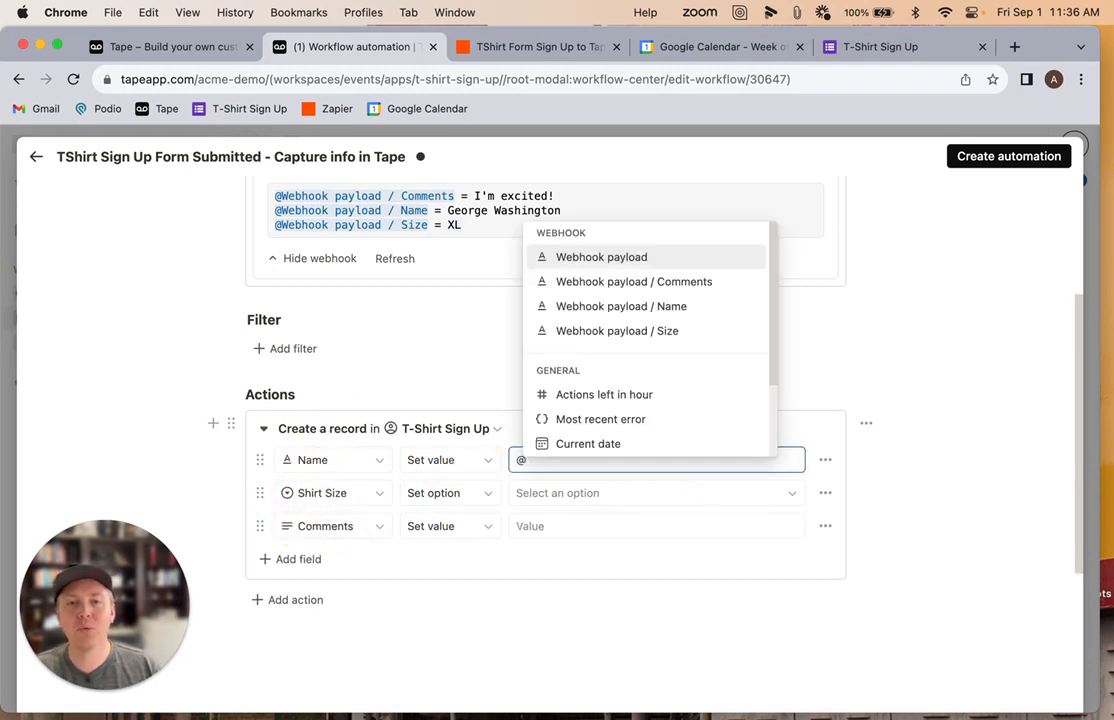
click(623, 310)
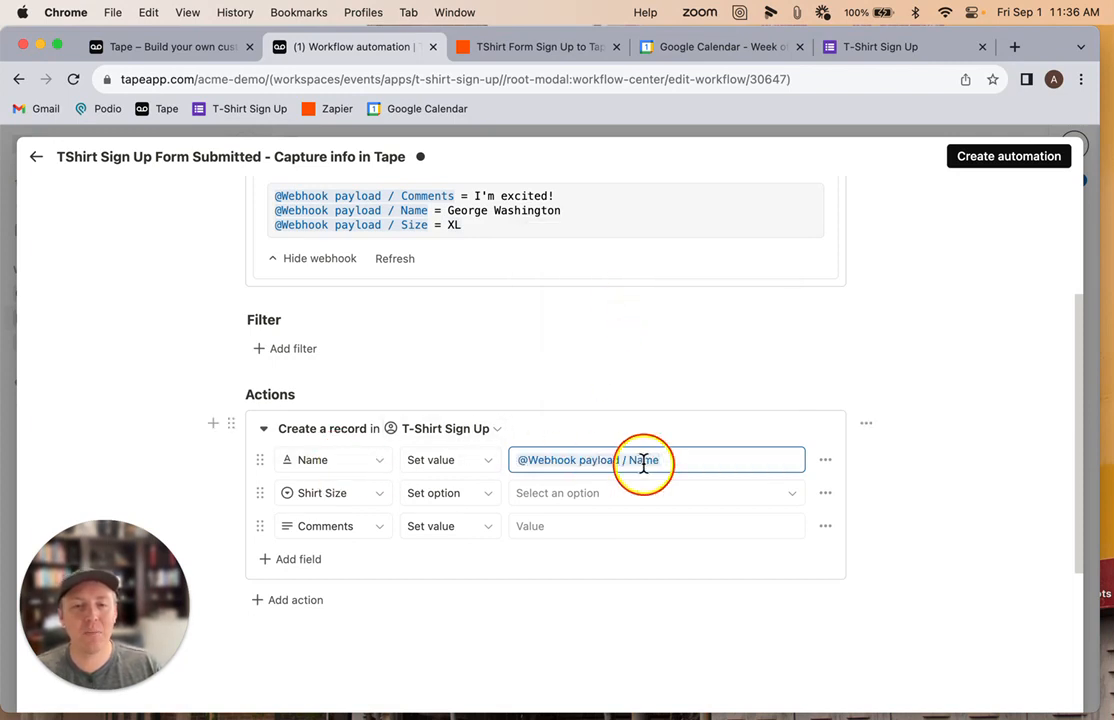
click(572, 497)
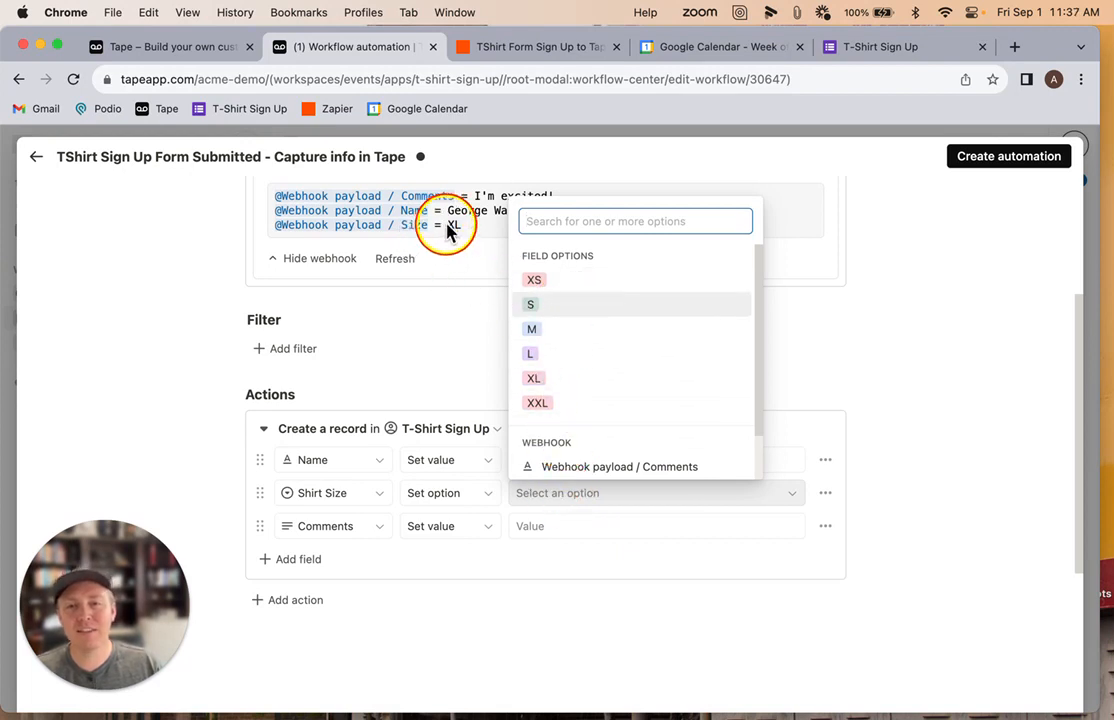
click(538, 380)
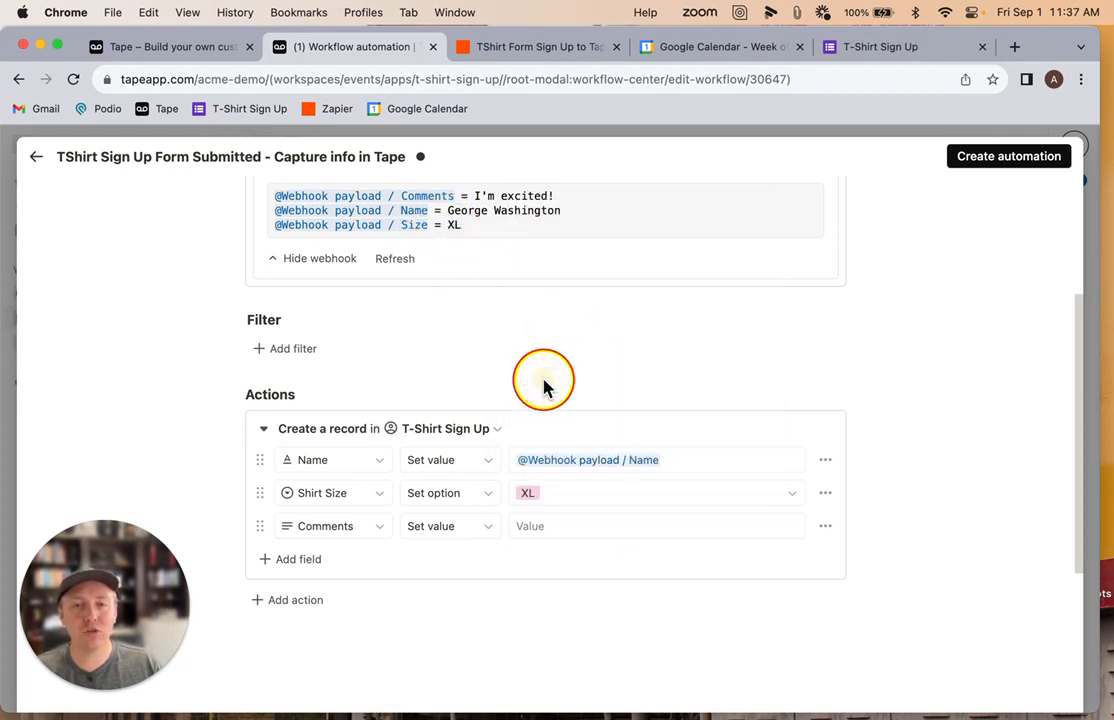
click(568, 502)
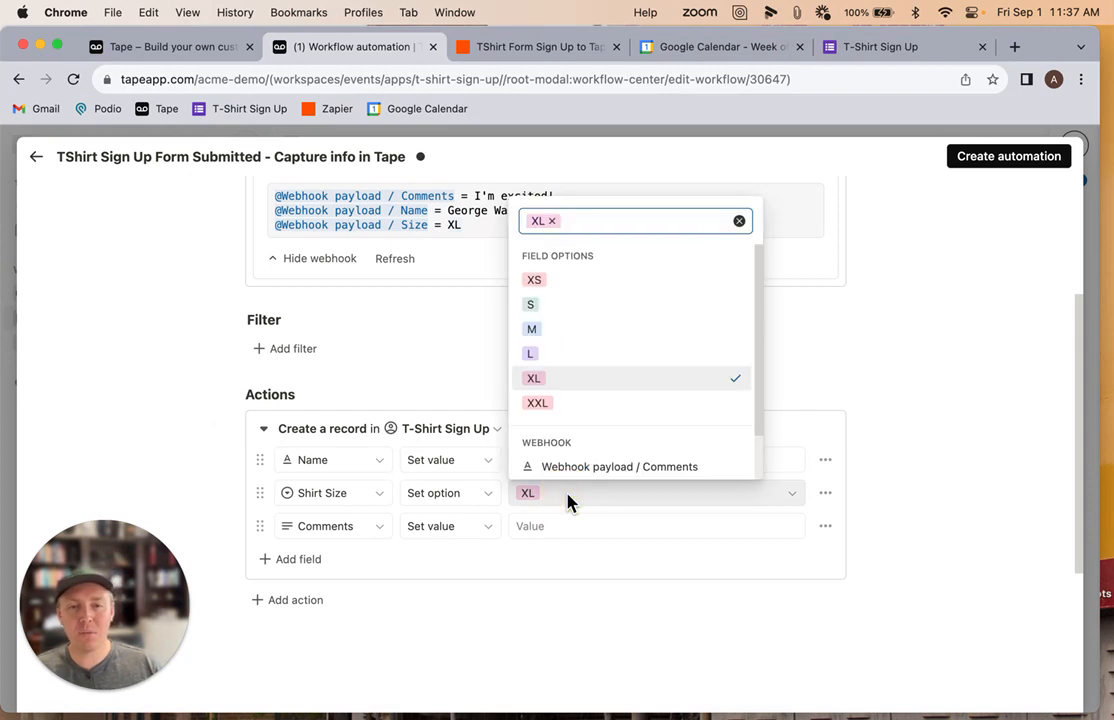
key(BackSpace)
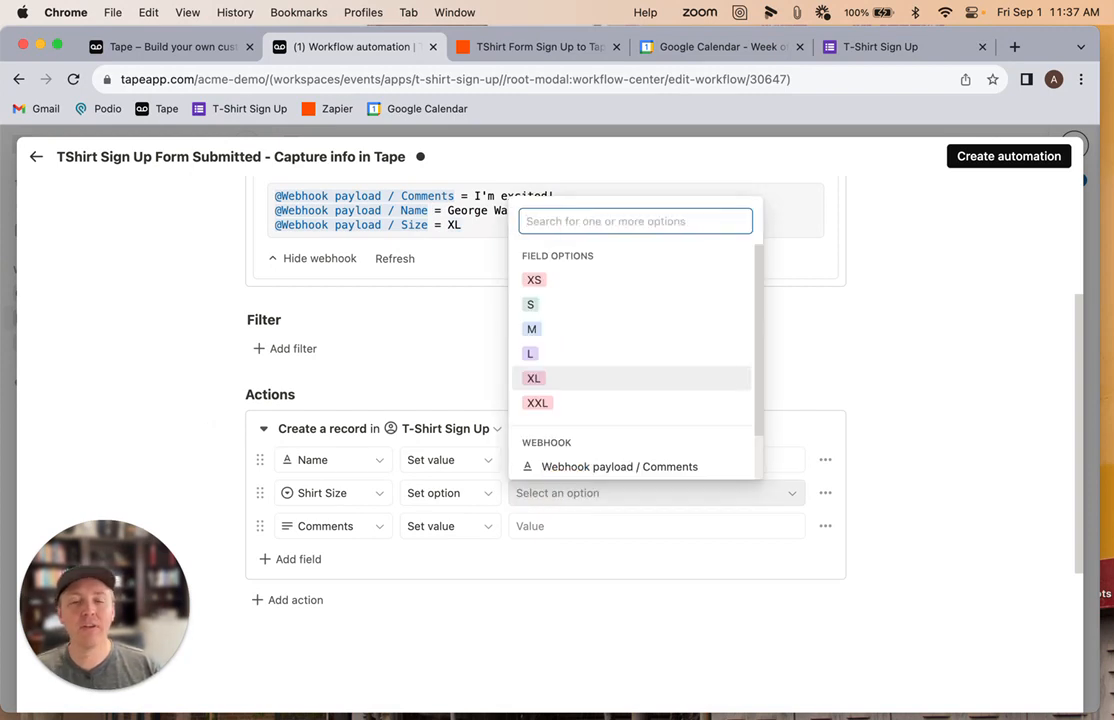
scroll(627, 400, down, 2)
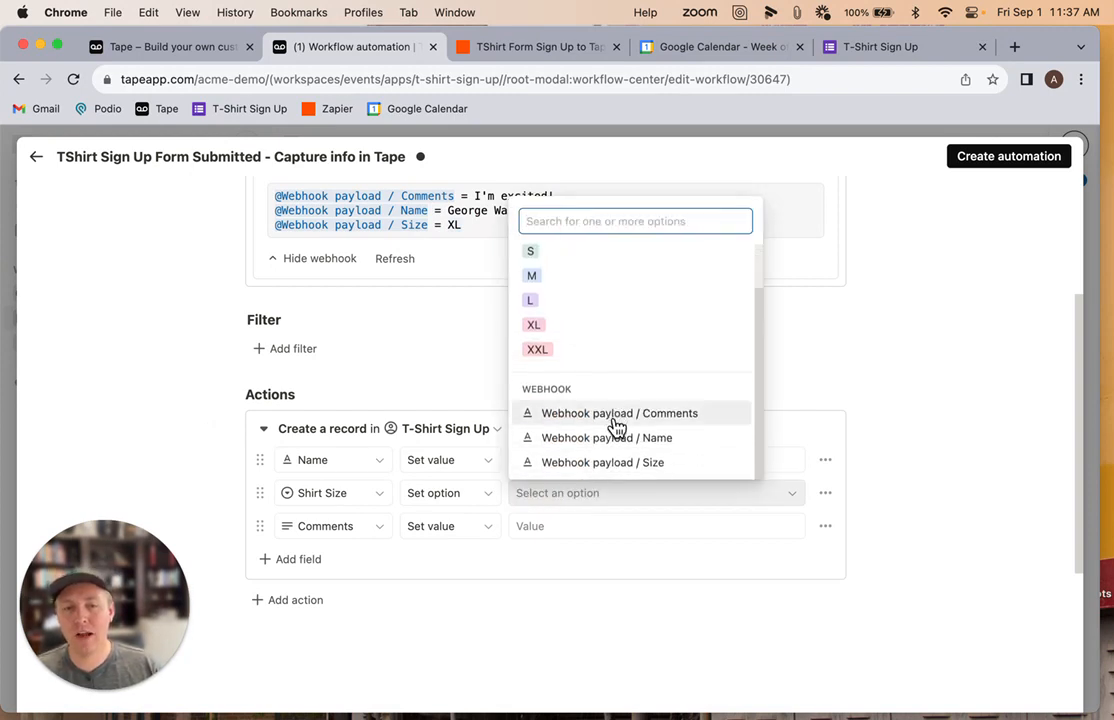
click(580, 465)
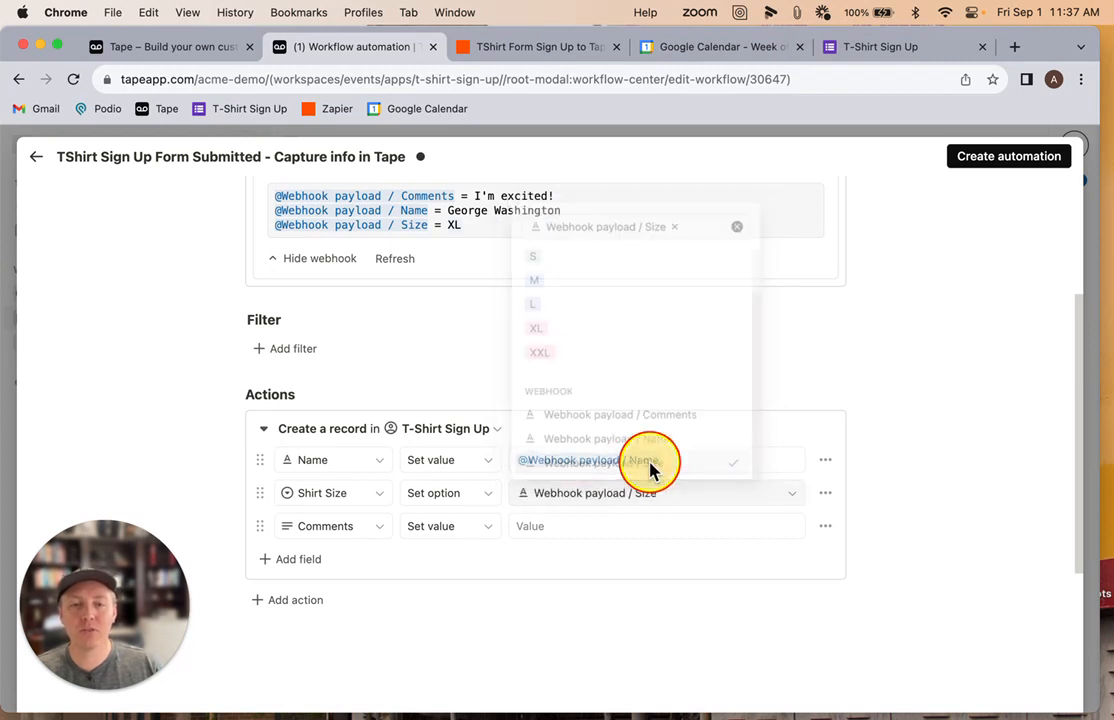
Map the Comments field to Webhook payload / Comments and create the automation
click(619, 524)
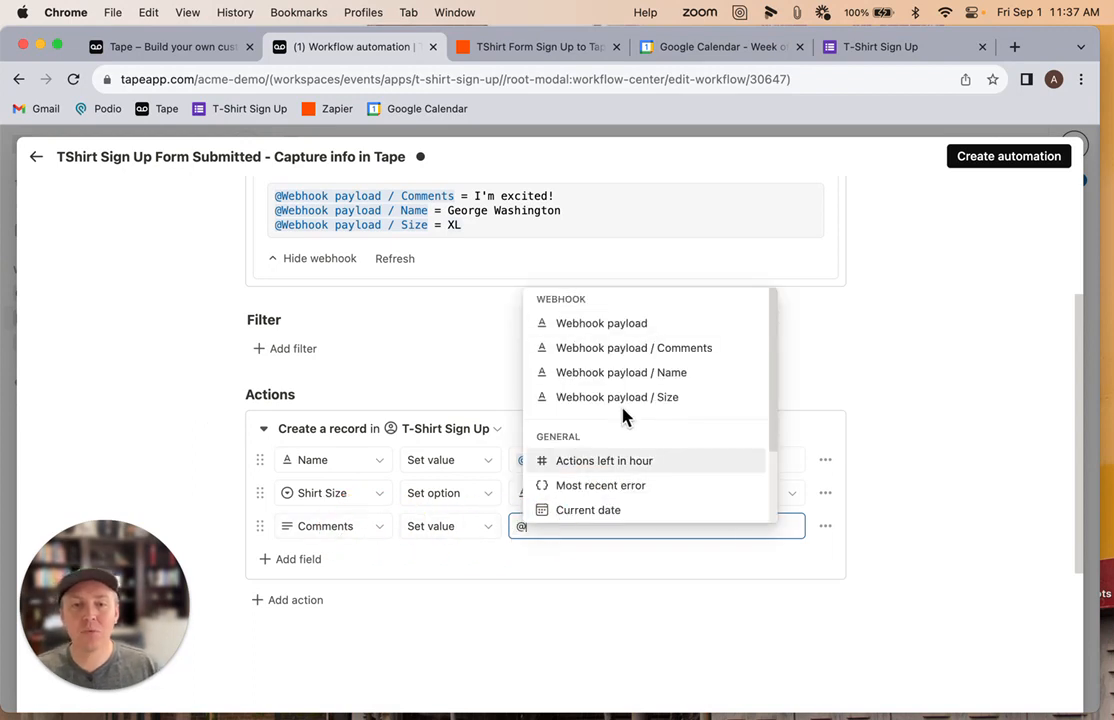
text(@)
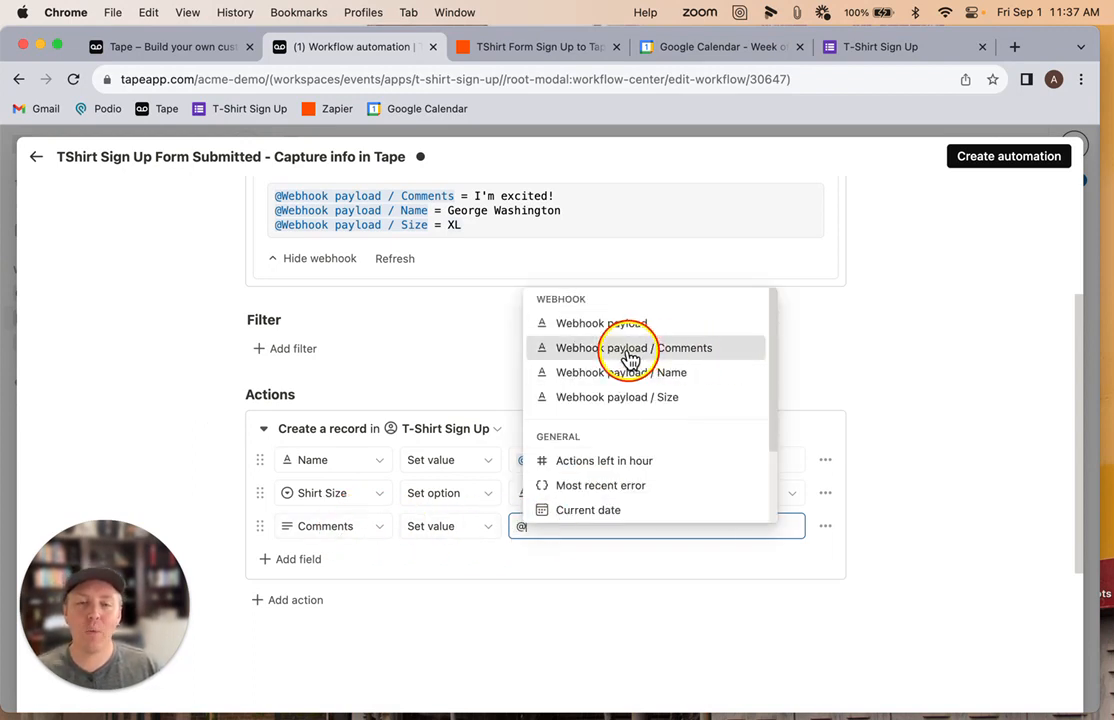
click(630, 358)
click(566, 638)
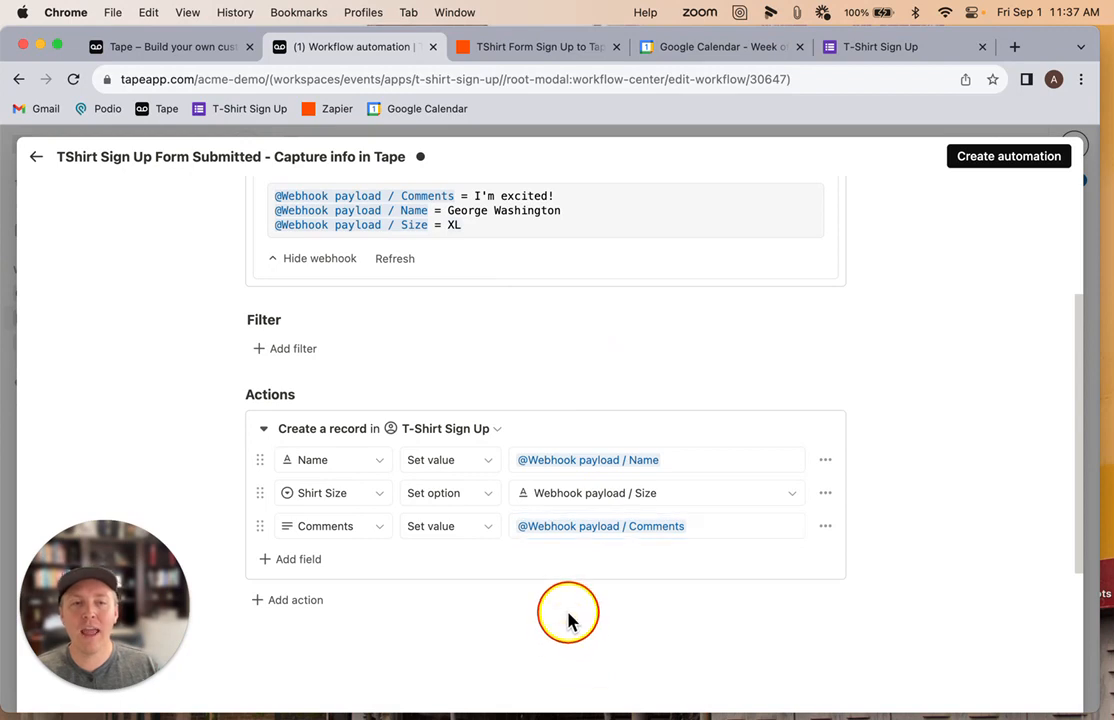
click(968, 160)
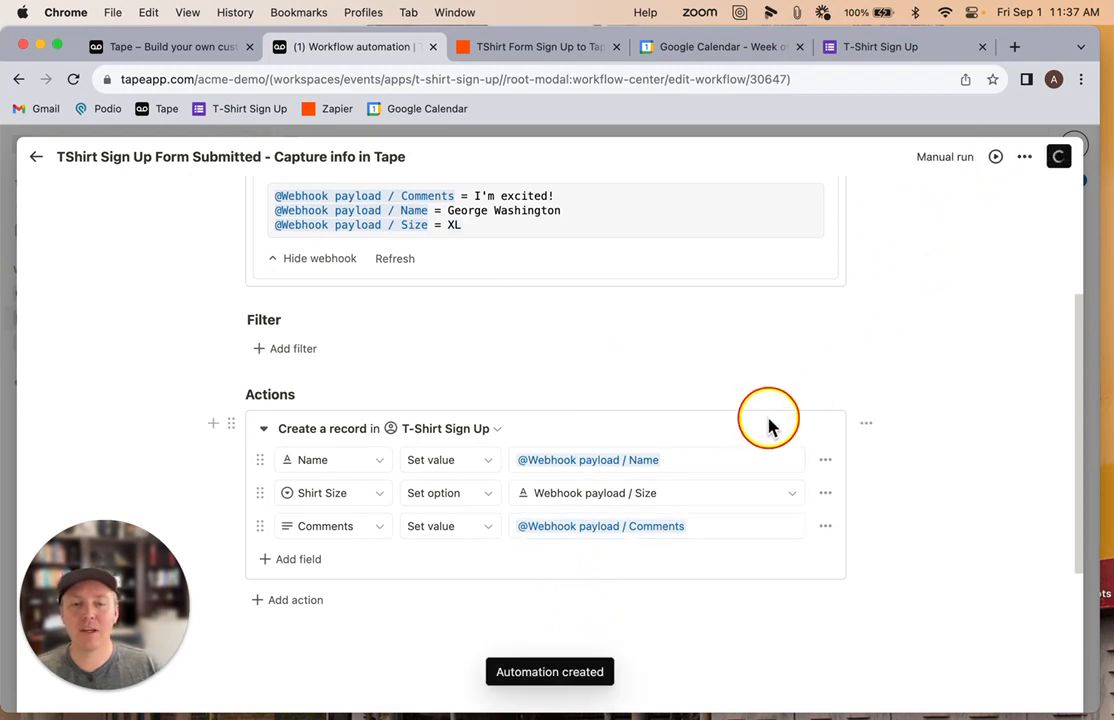
Turn on Silent and Trigger automations in the record action's settings and save the changes
scroll(688, 371, up, 3)
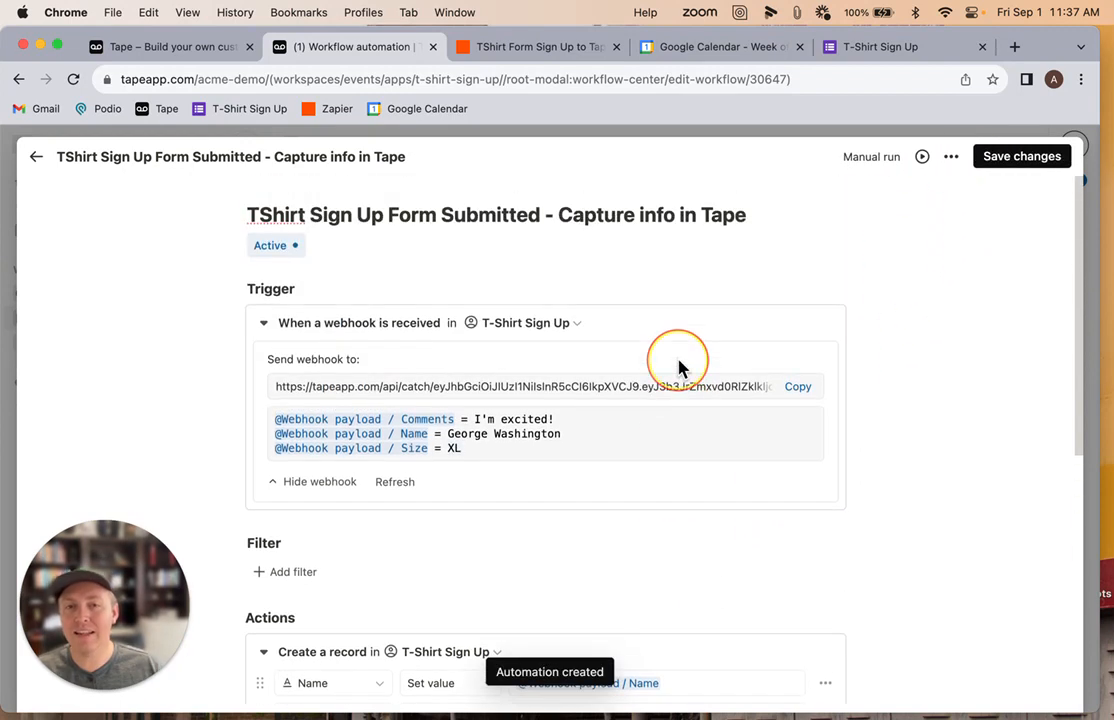
scroll(681, 369, down, 4)
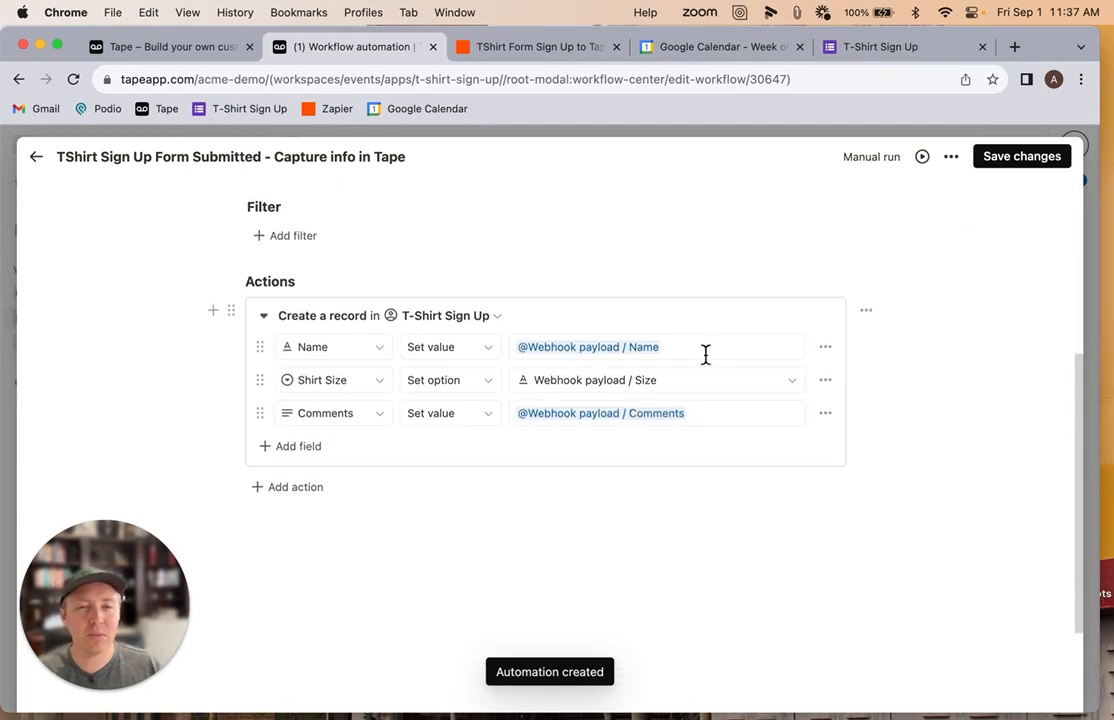
click(866, 313)
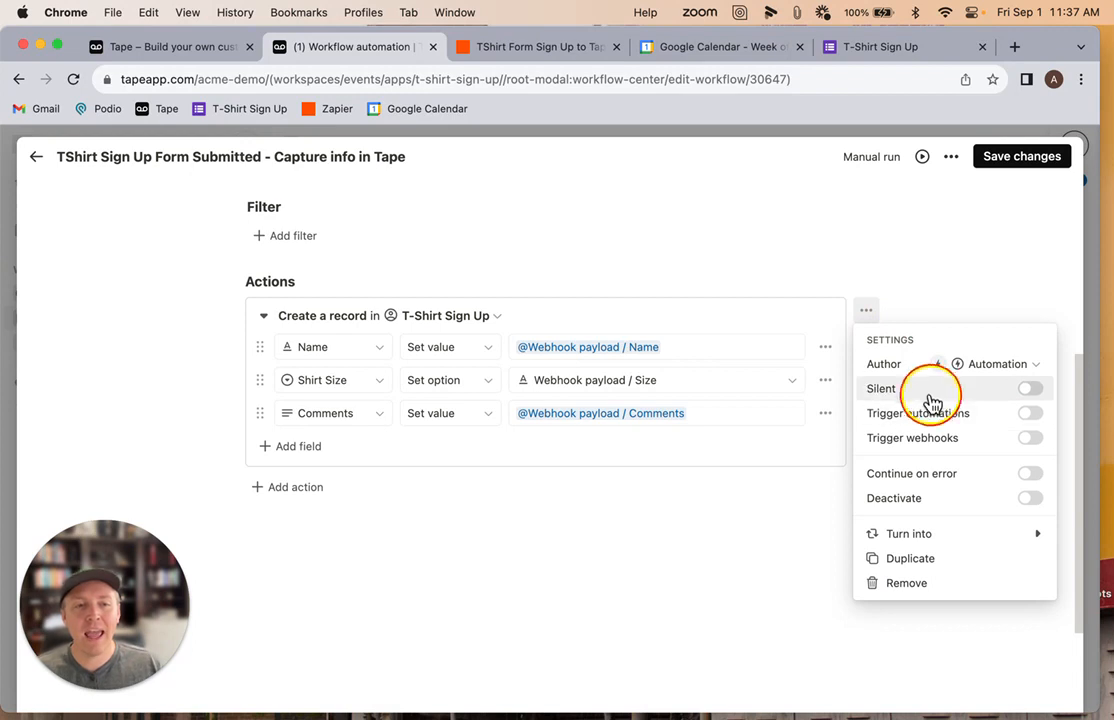
click(1030, 390)
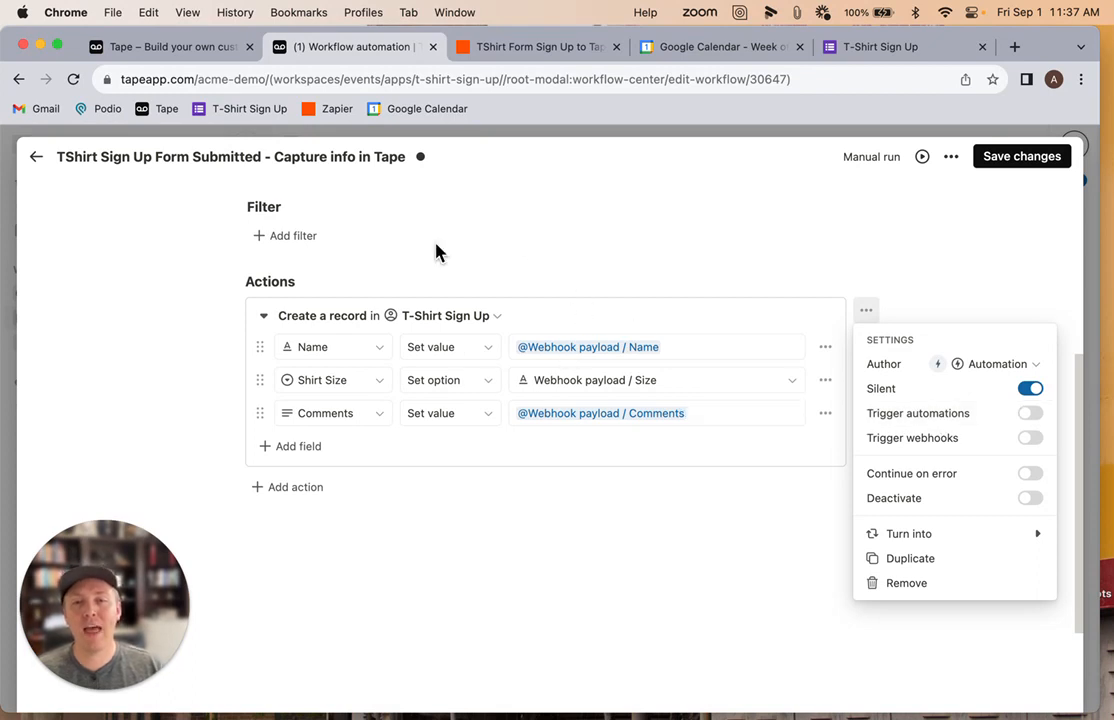
click(1030, 413)
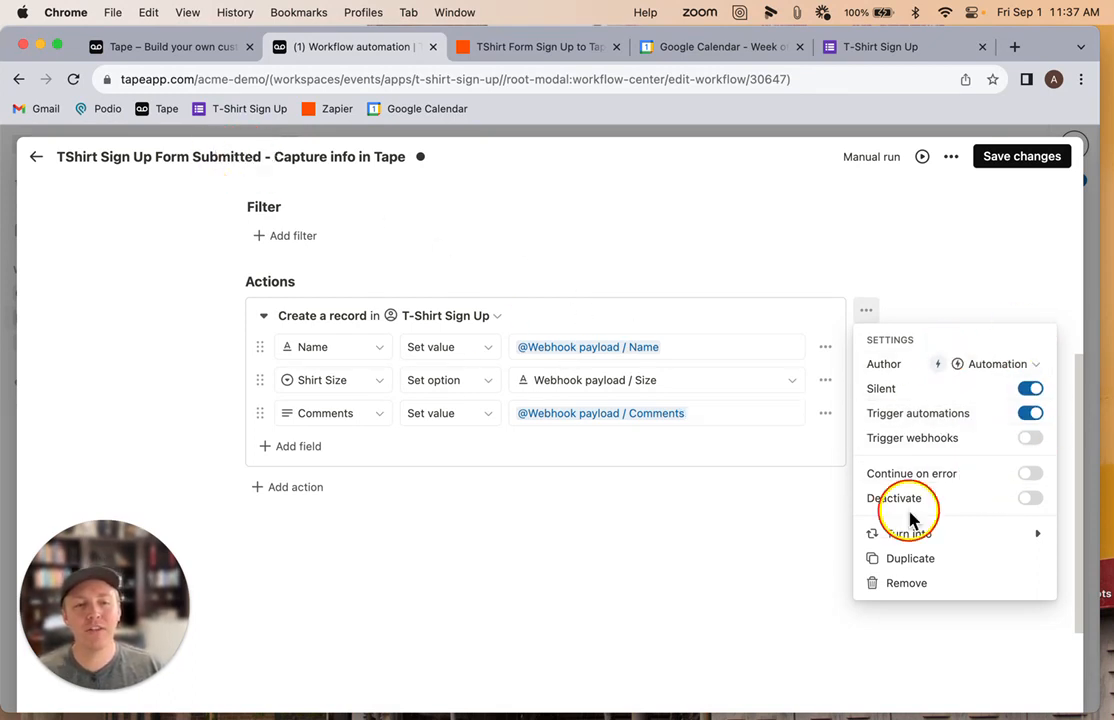
click(940, 281)
click(1027, 164)
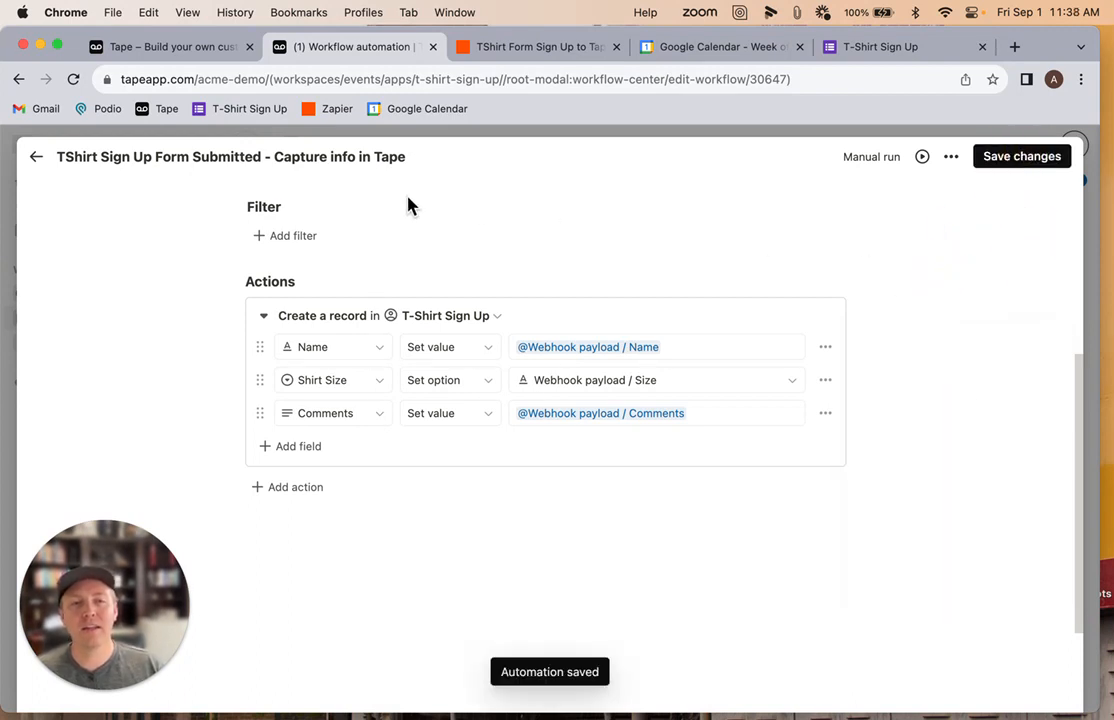
Leave the automation editor and publish the TShirt Form Sign Up to Tape zap in Zapier
click(34, 157)
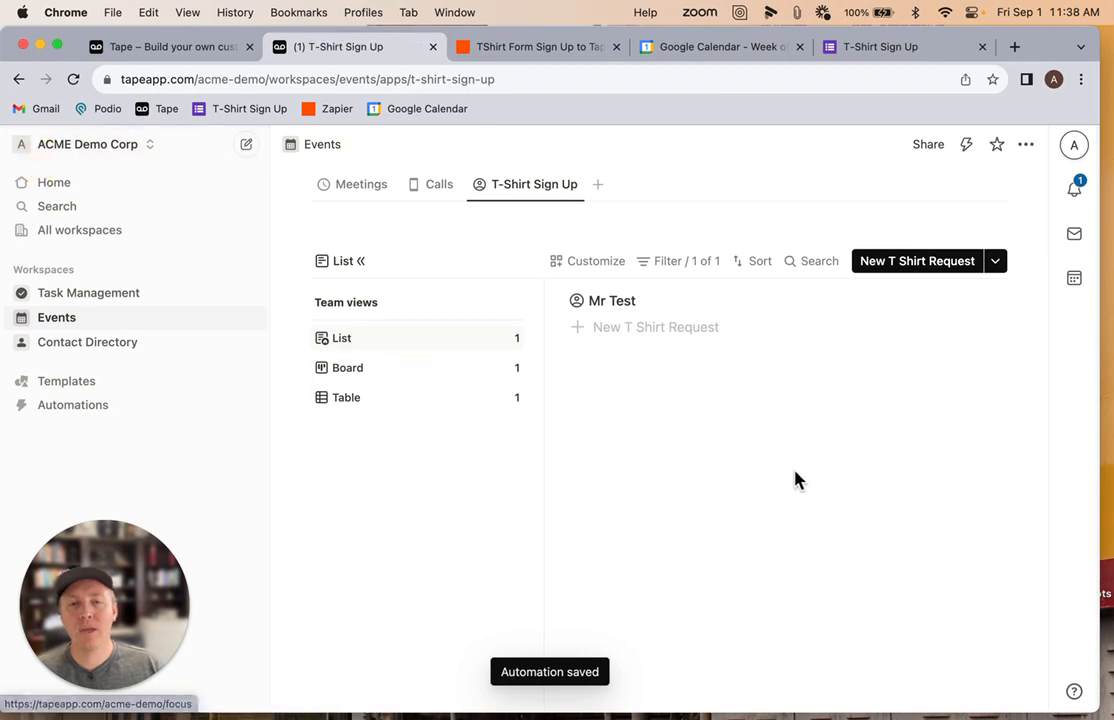
click(540, 47)
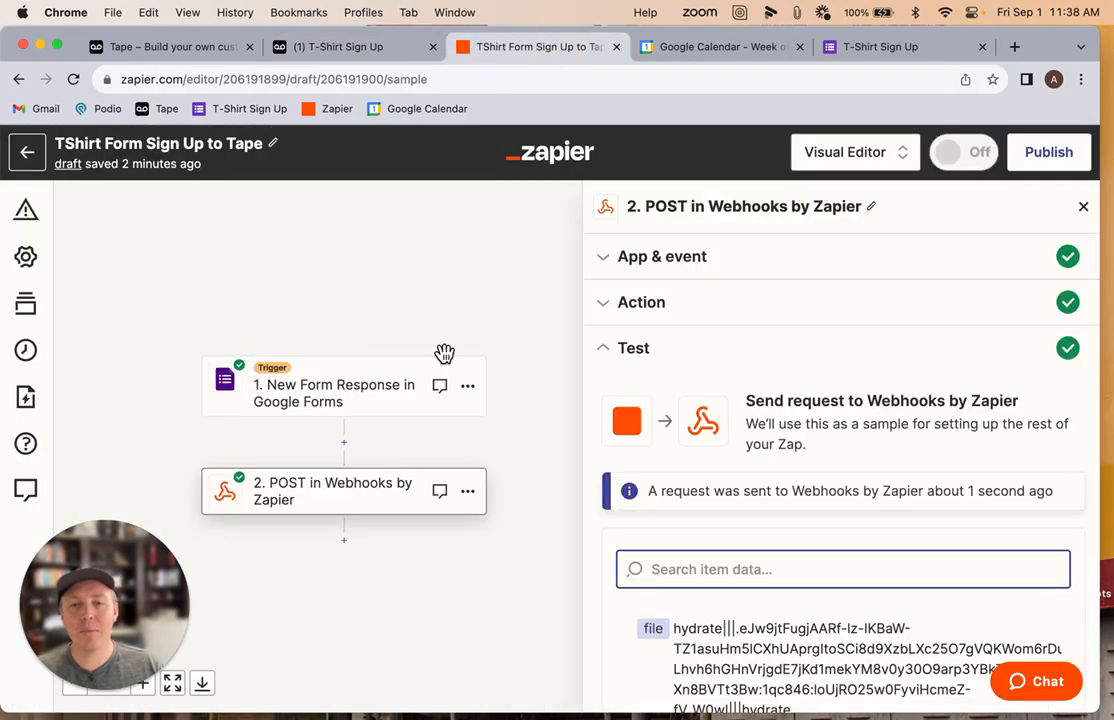
scroll(806, 497, down, 5)
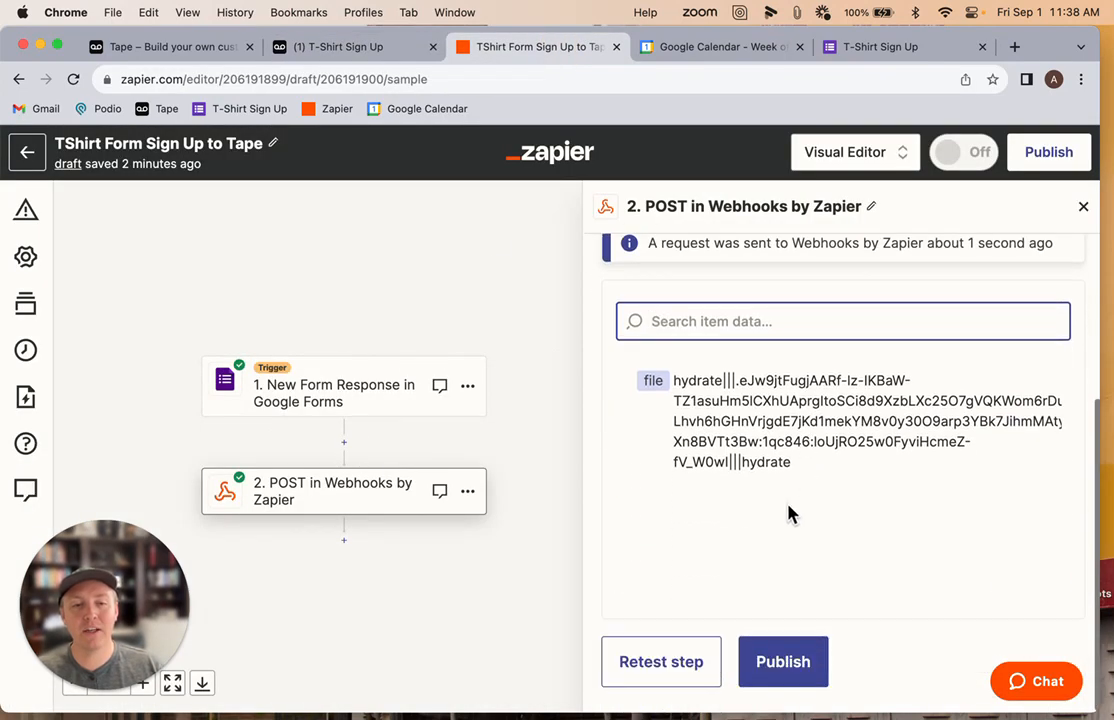
click(800, 670)
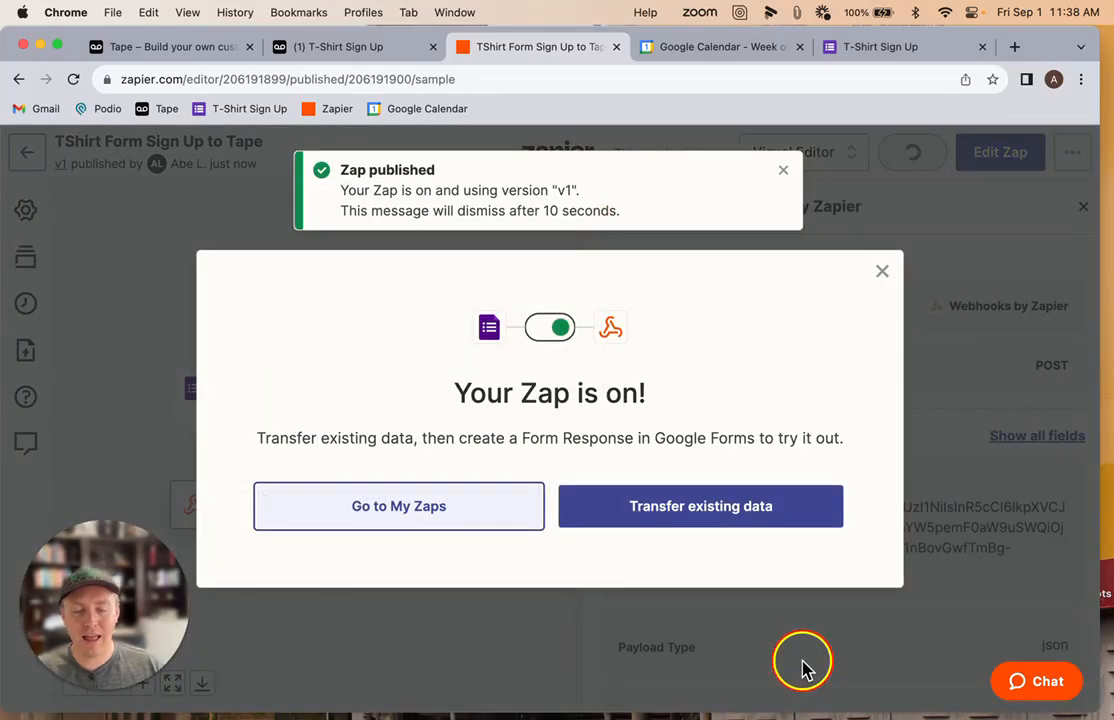
click(881, 272)
Open the T-Shirt Sign Up Google Form, enter a sample person's name and choose shirt size S
super+click(215, 109)
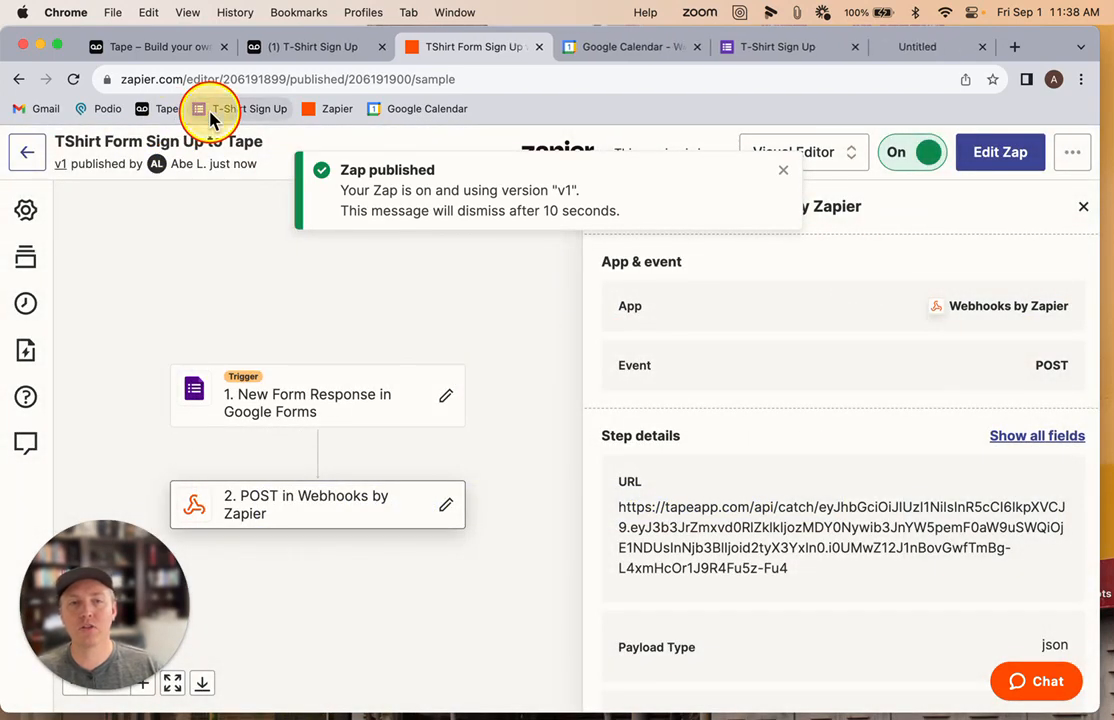
click(910, 48)
click(380, 418)
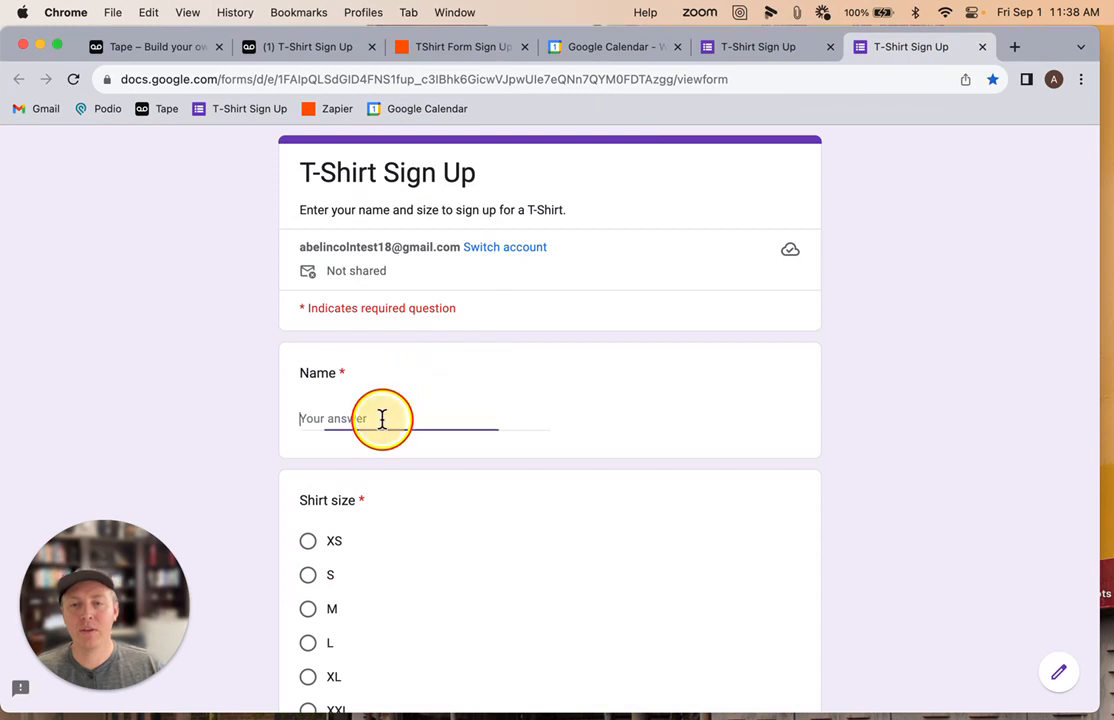
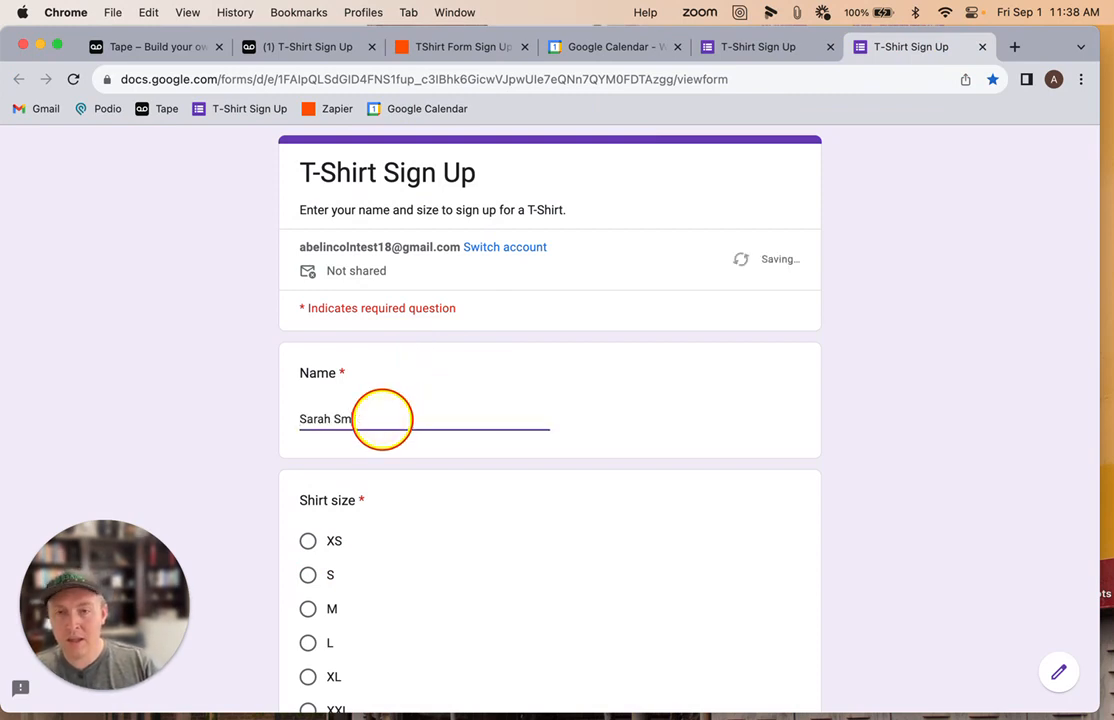
scroll(405, 388, down, 2)
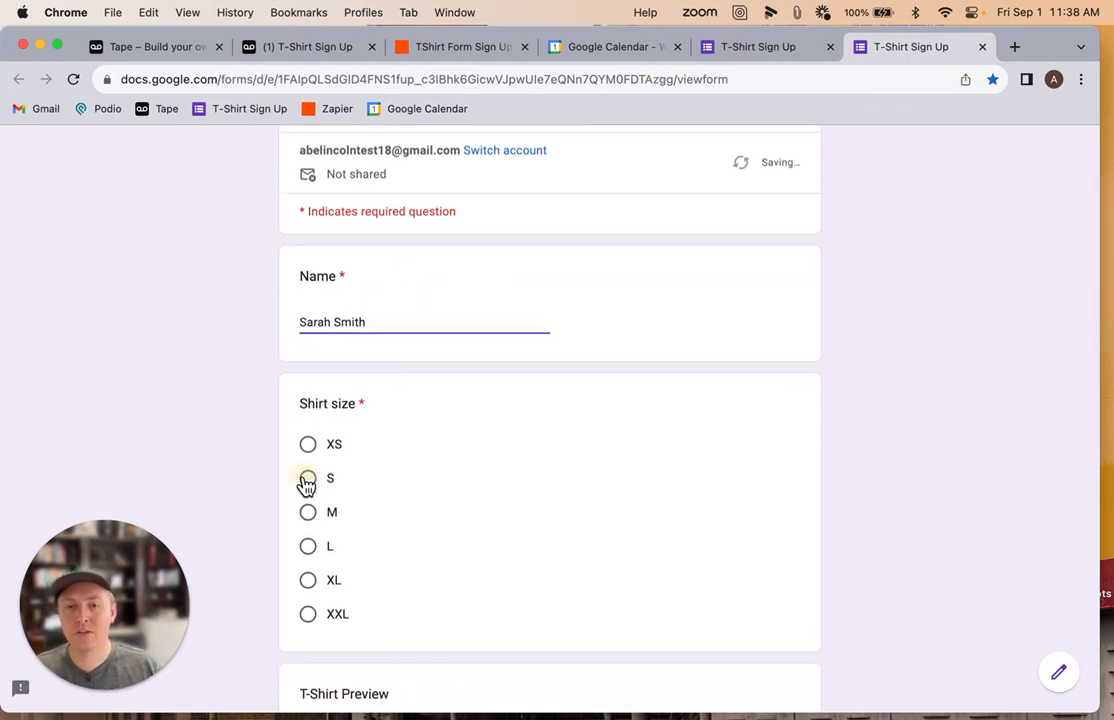
click(307, 478)
Enter the comment Thanks so much and submit the form
scroll(594, 475, down, 10)
click(368, 513)
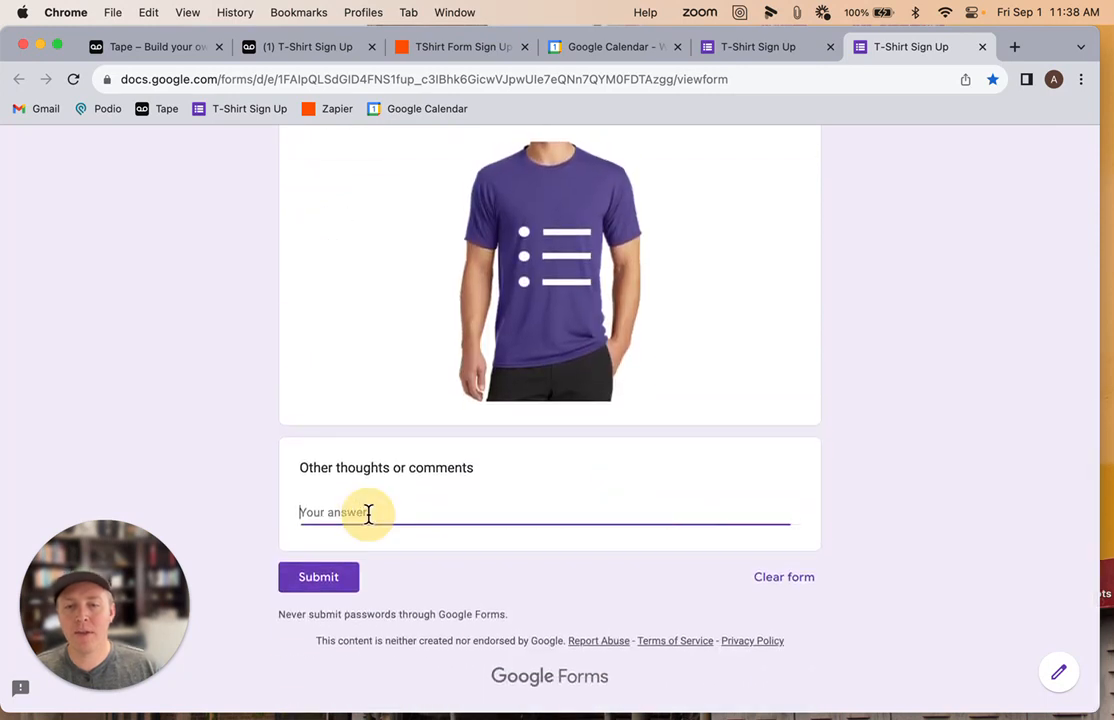
text(Thanks so much)
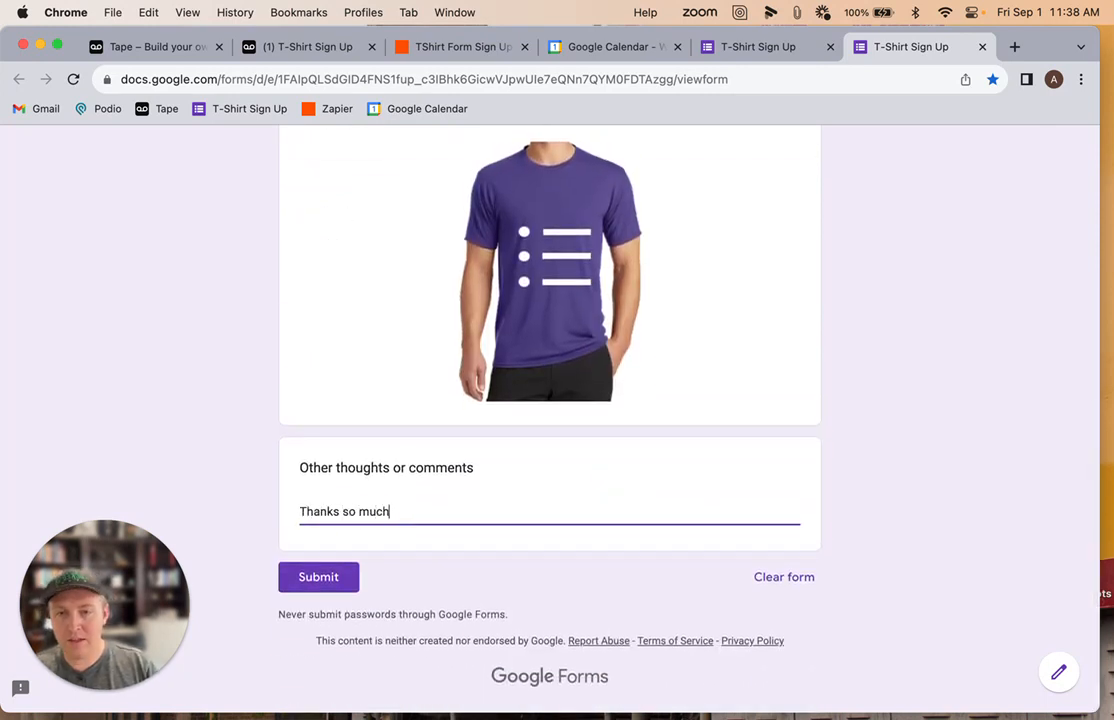
click(341, 577)
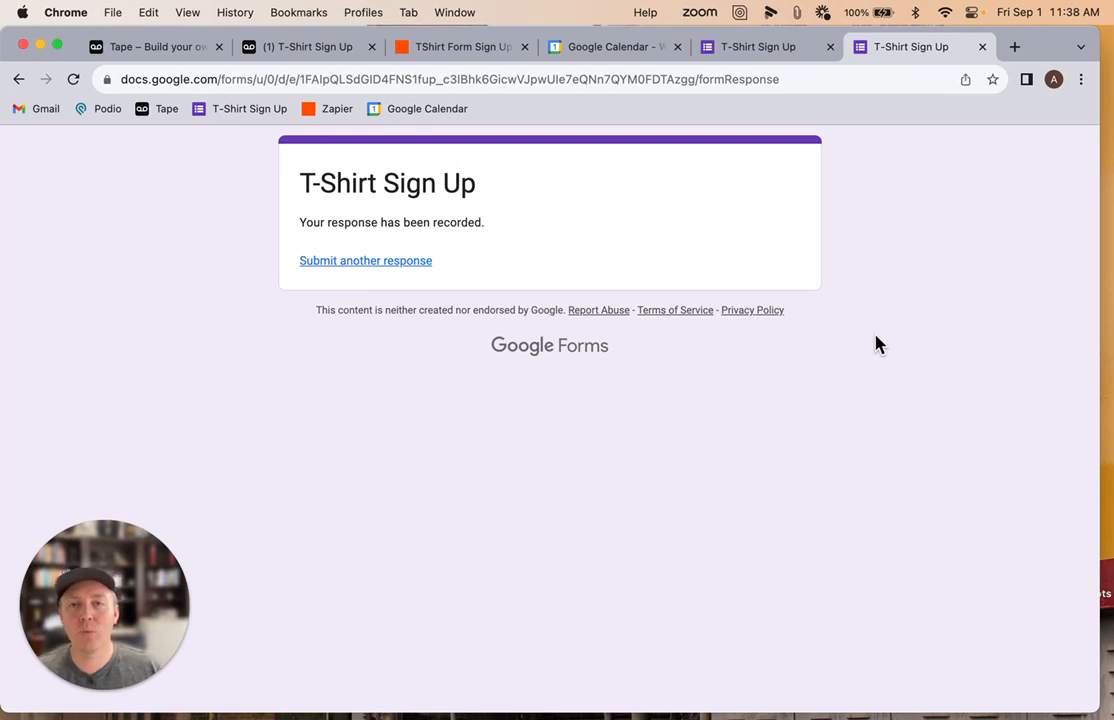
Reload the T-Shirt Sign Up list in Tape to look for the new submission
click(311, 48)
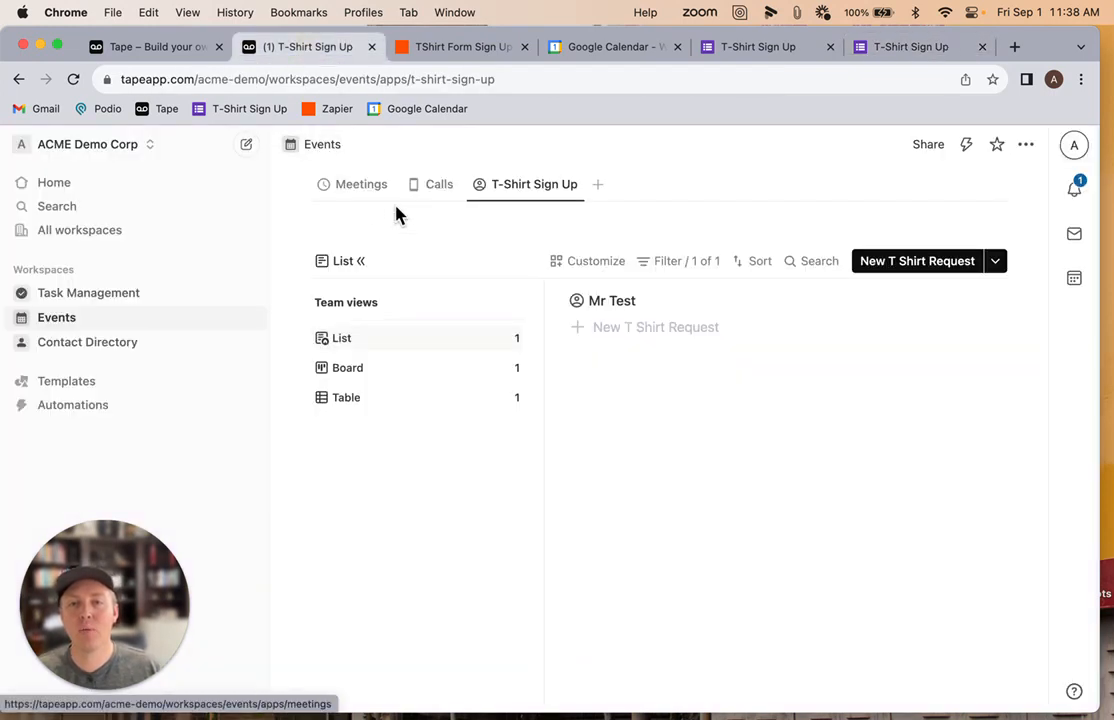
click(528, 193)
click(528, 193)
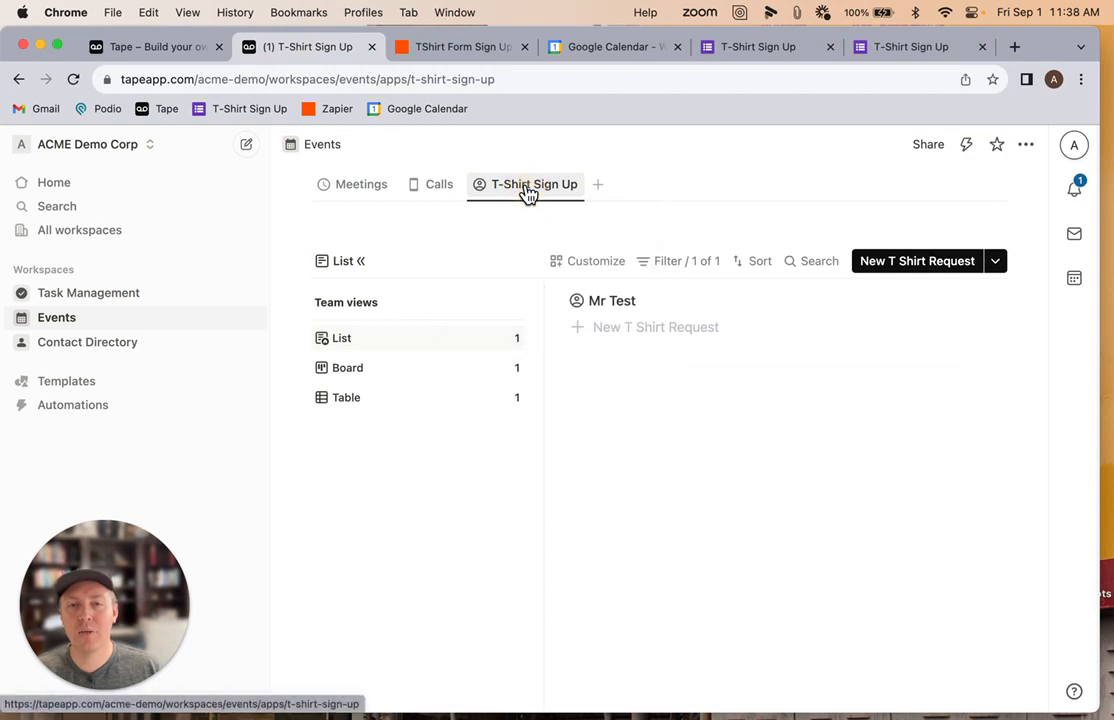
key(super+r)
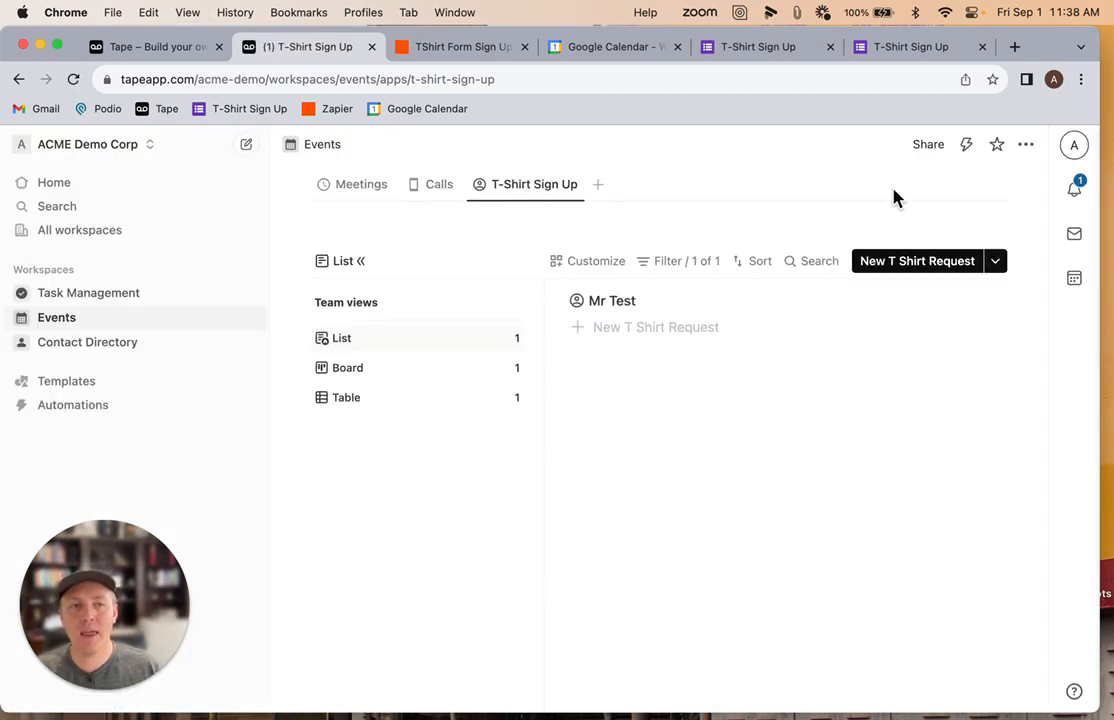
Check the notifications and the Test 3 task's activity, then close it
click(1074, 190)
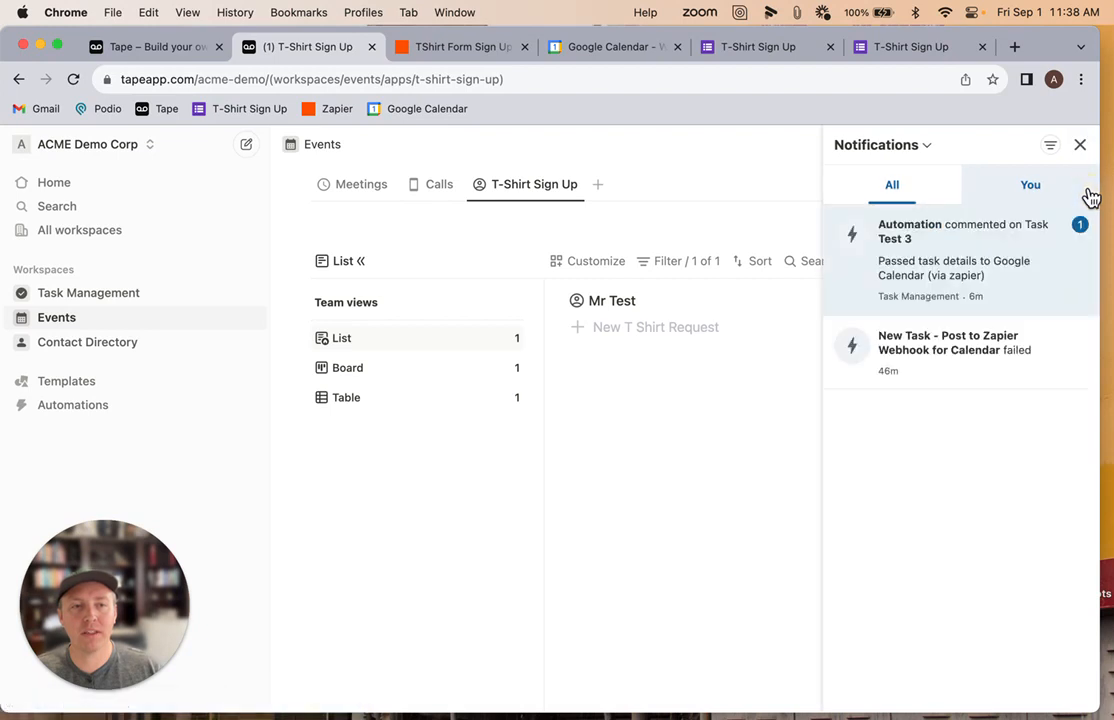
click(943, 286)
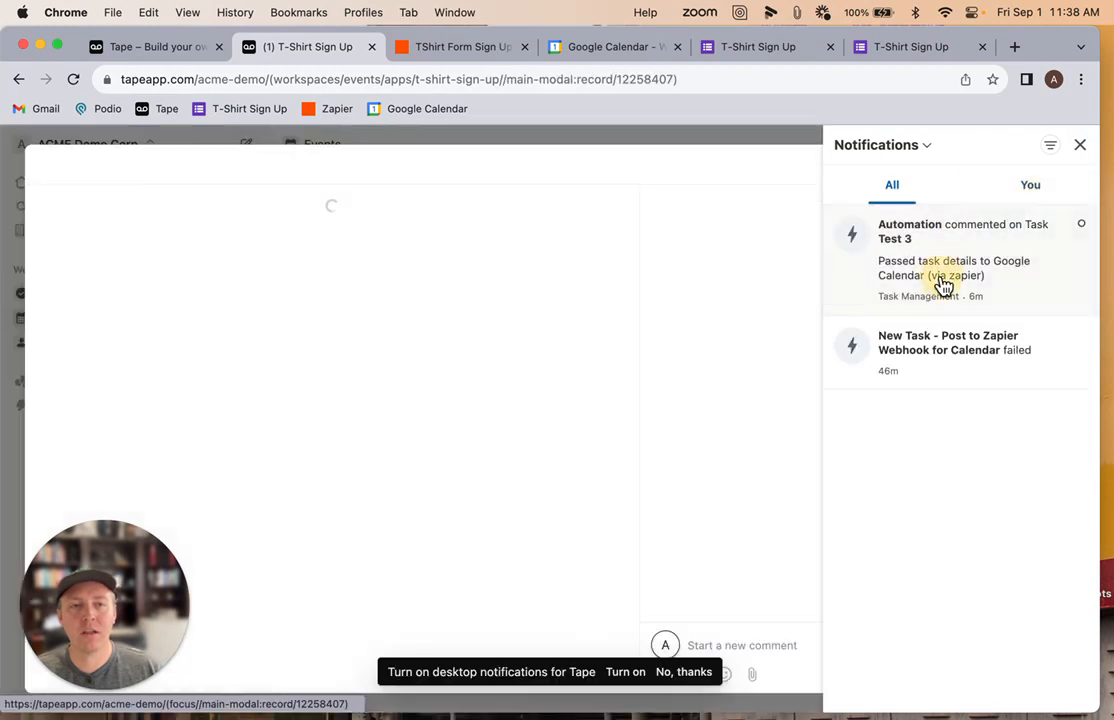
click(1080, 146)
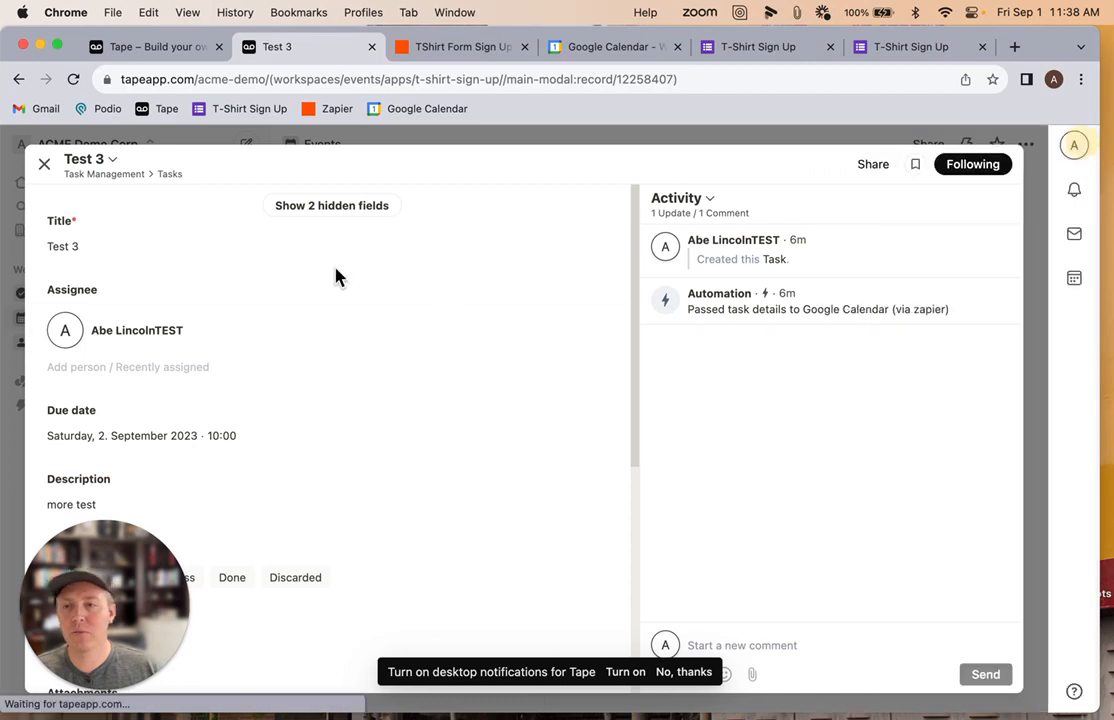
click(47, 164)
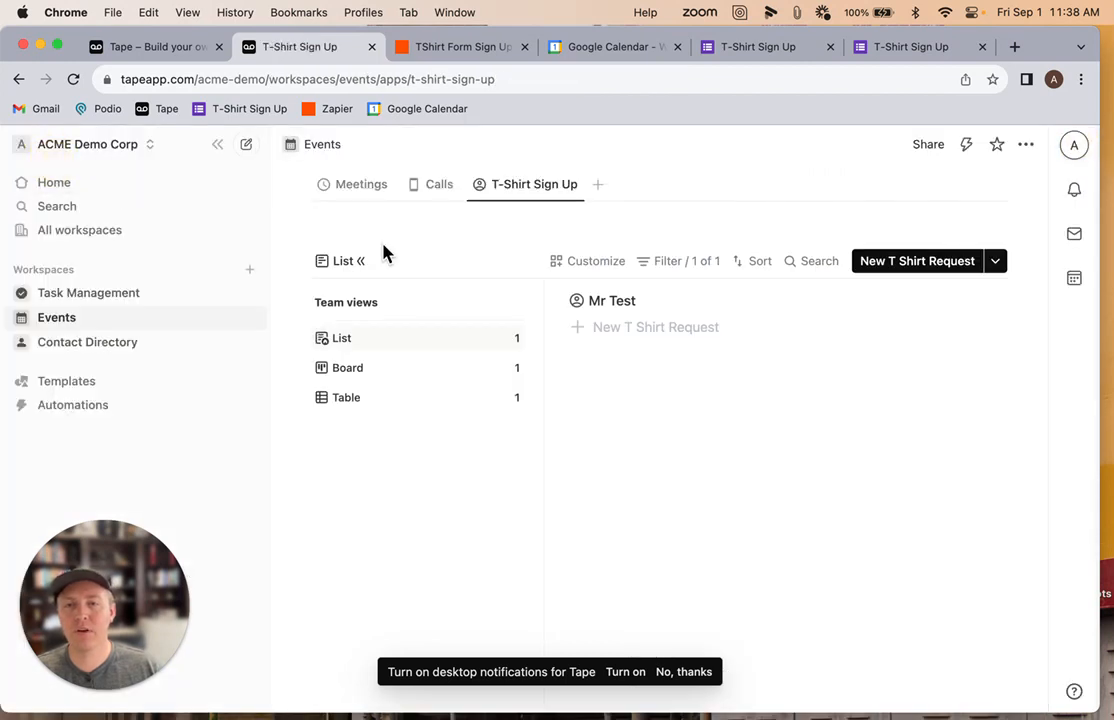
Open the newly created T-Shirt Sign Up record to review its name, size and comments
click(525, 197)
click(525, 197)
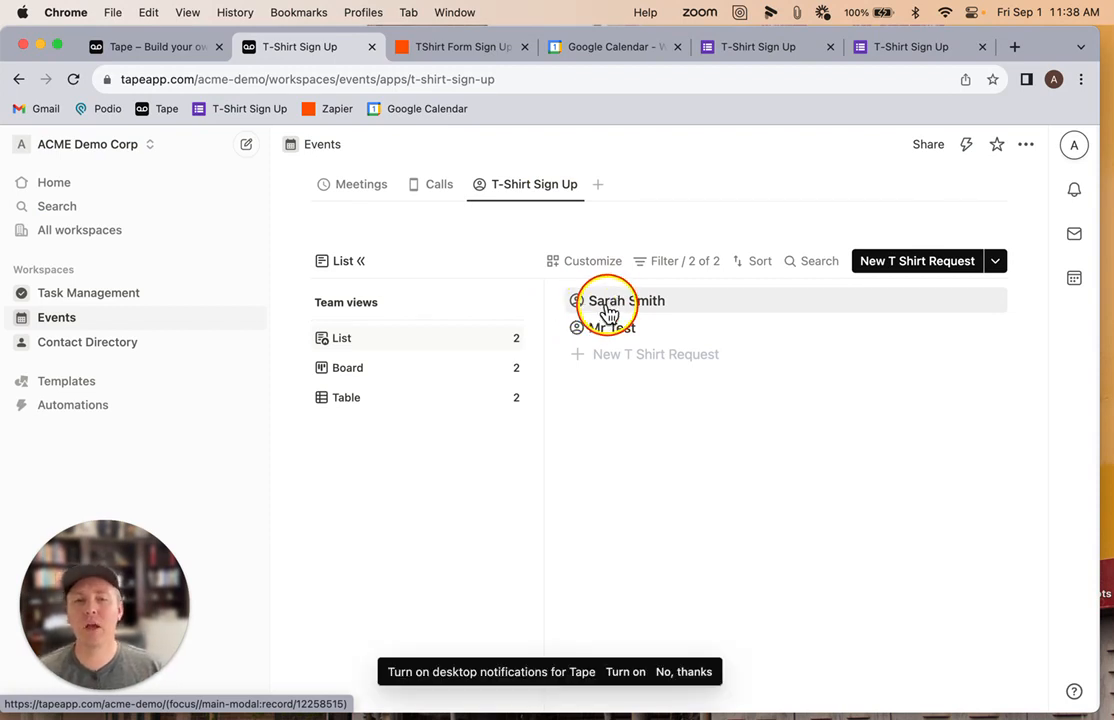
click(592, 312)
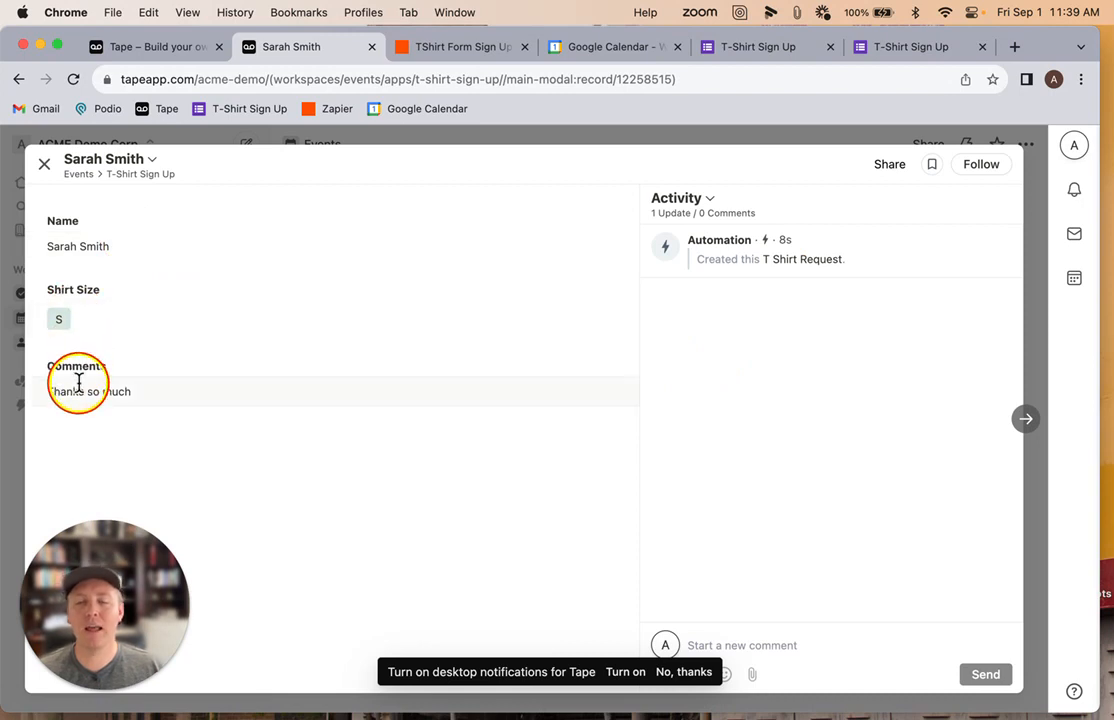
click(44, 164)
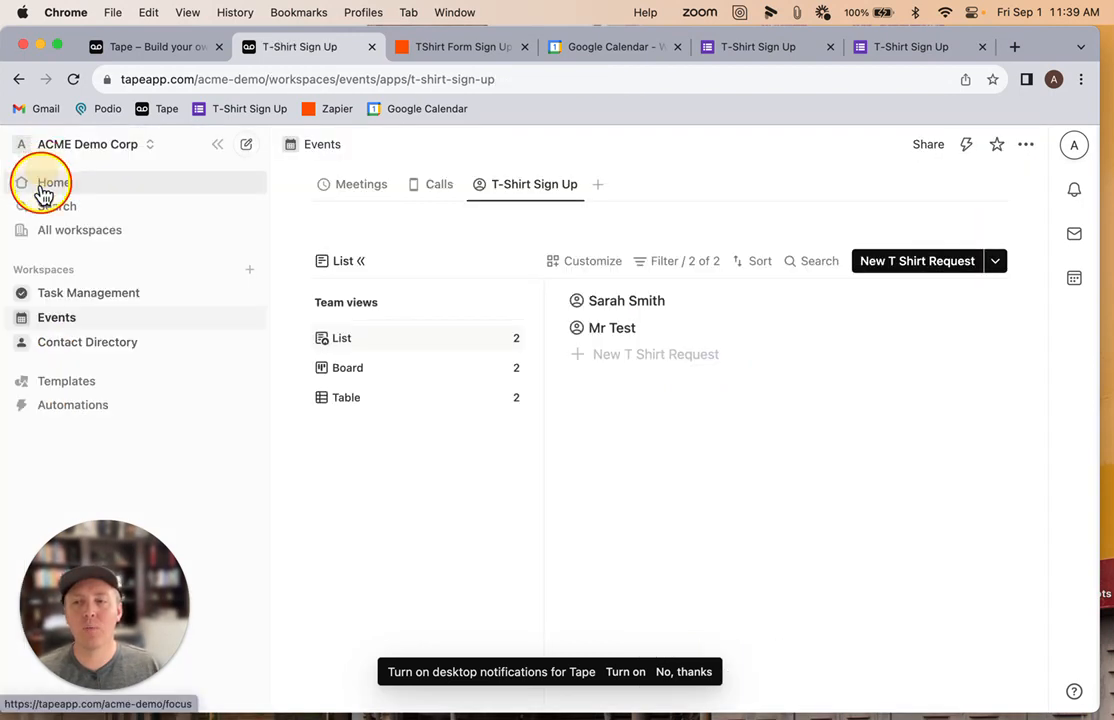